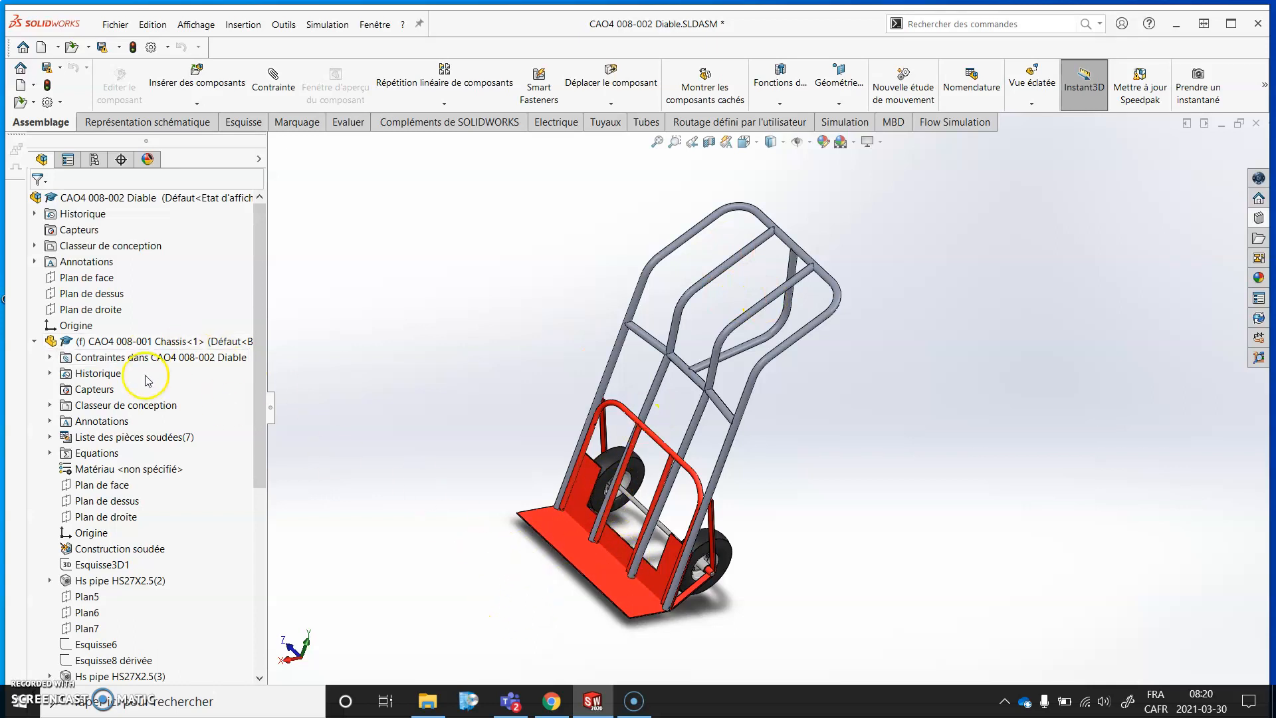
# Open the CAO4 008-001 Chassis component from the assembly in its own window and expand its weldment cut list
pyautogui.click(136, 341)
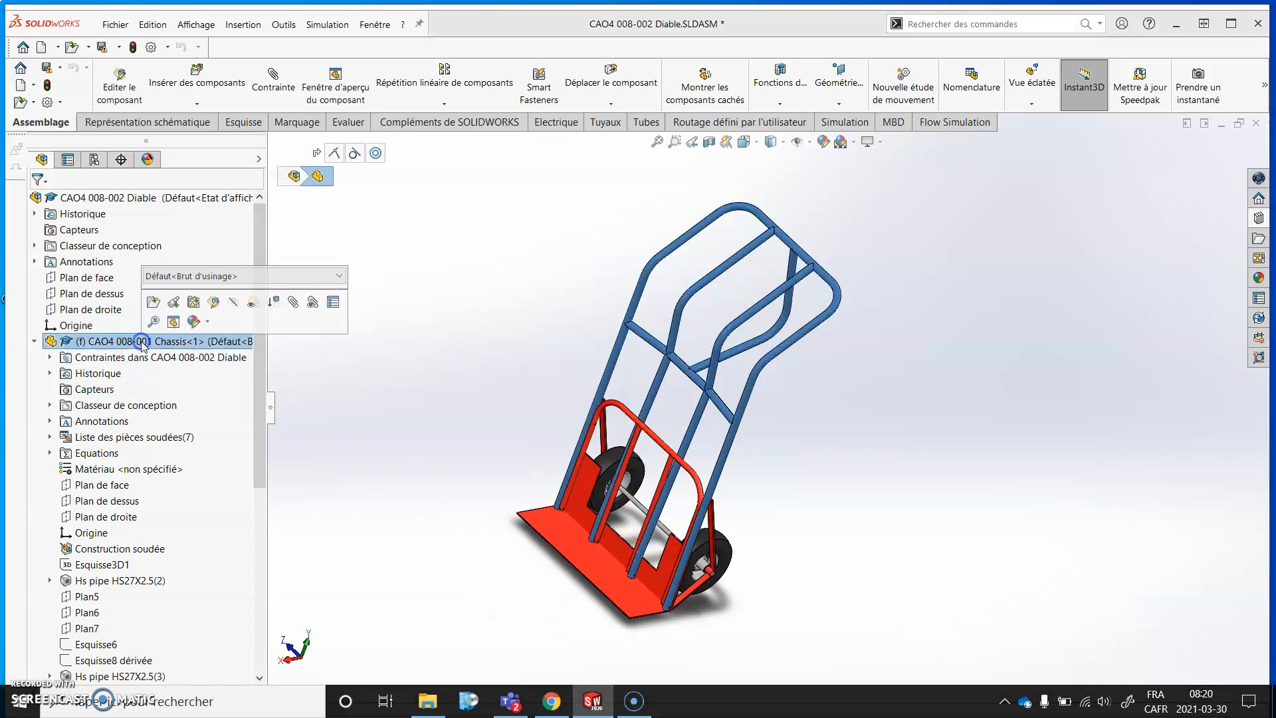
pyautogui.click(153, 301)
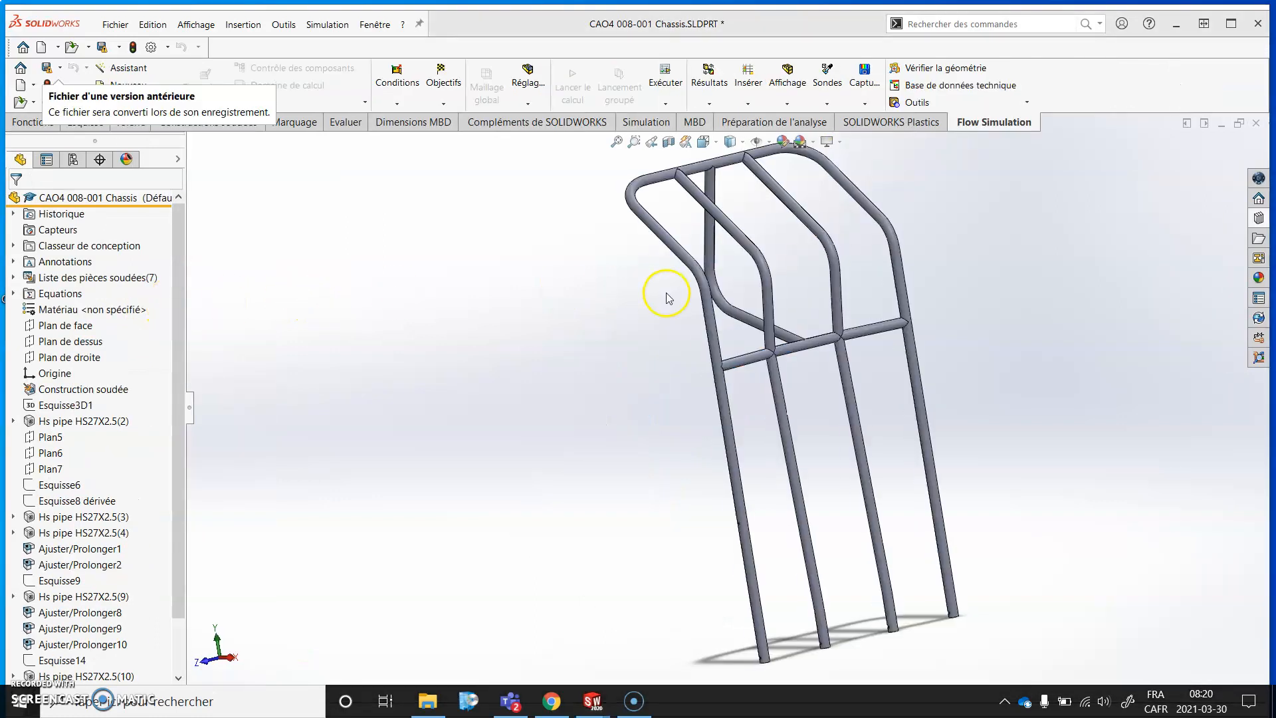
pyautogui.moveTo(855, 342)
pyautogui.mouseDown(button='middle')
pyautogui.moveTo(695, 271)
pyautogui.moveTo(575, 361)
pyautogui.mouseUp(button='middle')
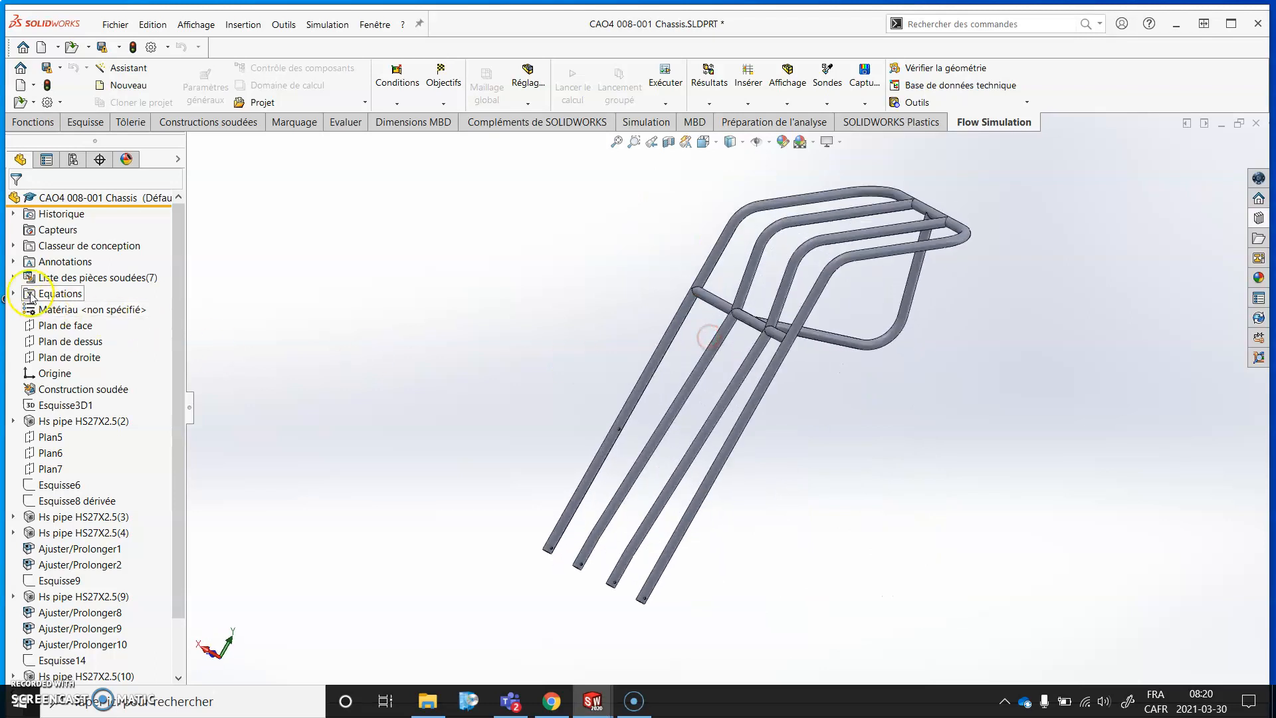
pyautogui.click(14, 278)
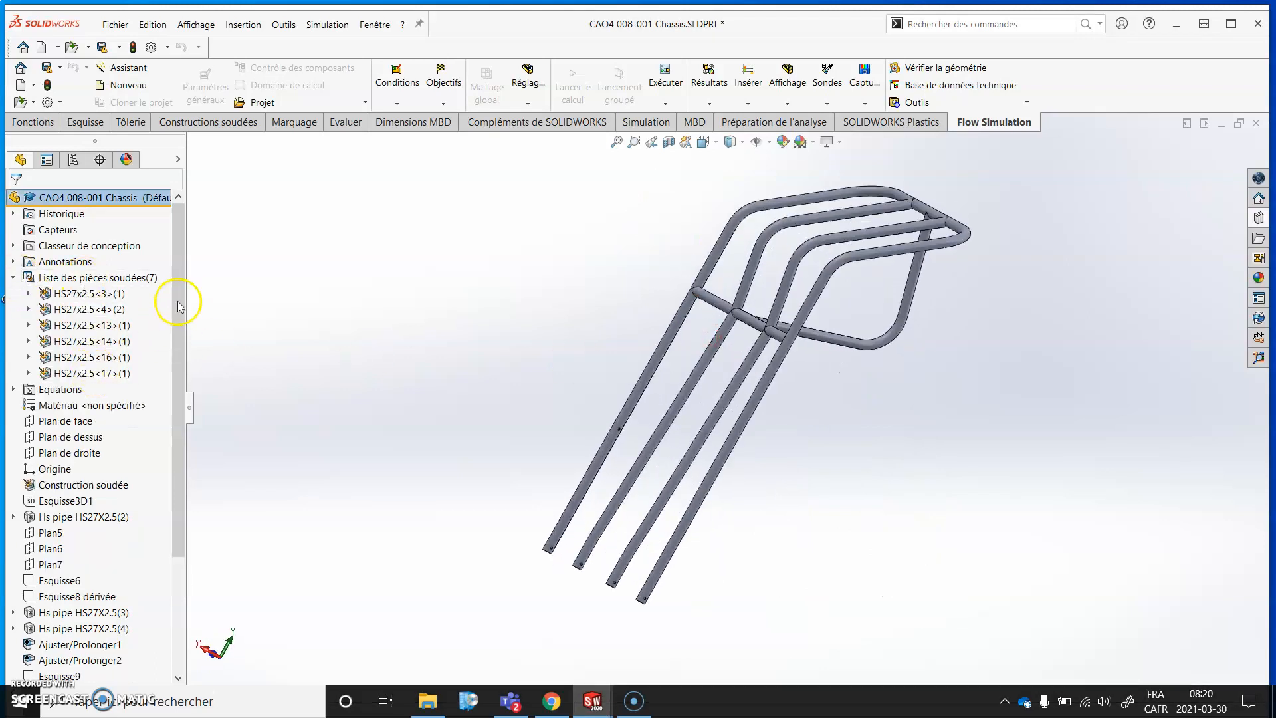
pyautogui.moveTo(187, 290); pyautogui.dragTo(248, 289)
pyautogui.scroll(-3, 179, 356)
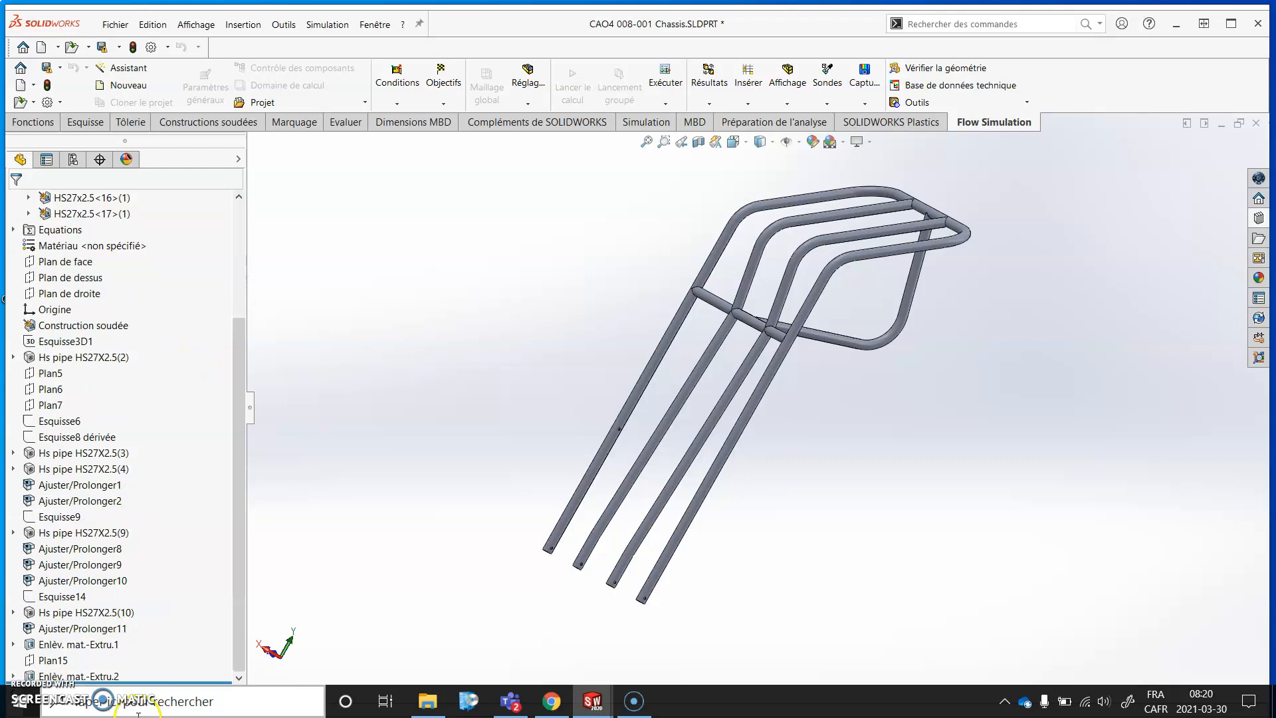
pyautogui.scroll(3, 127, 339)
pyautogui.moveTo(565, 190); pyautogui.dragTo(590, 285, button='middle')
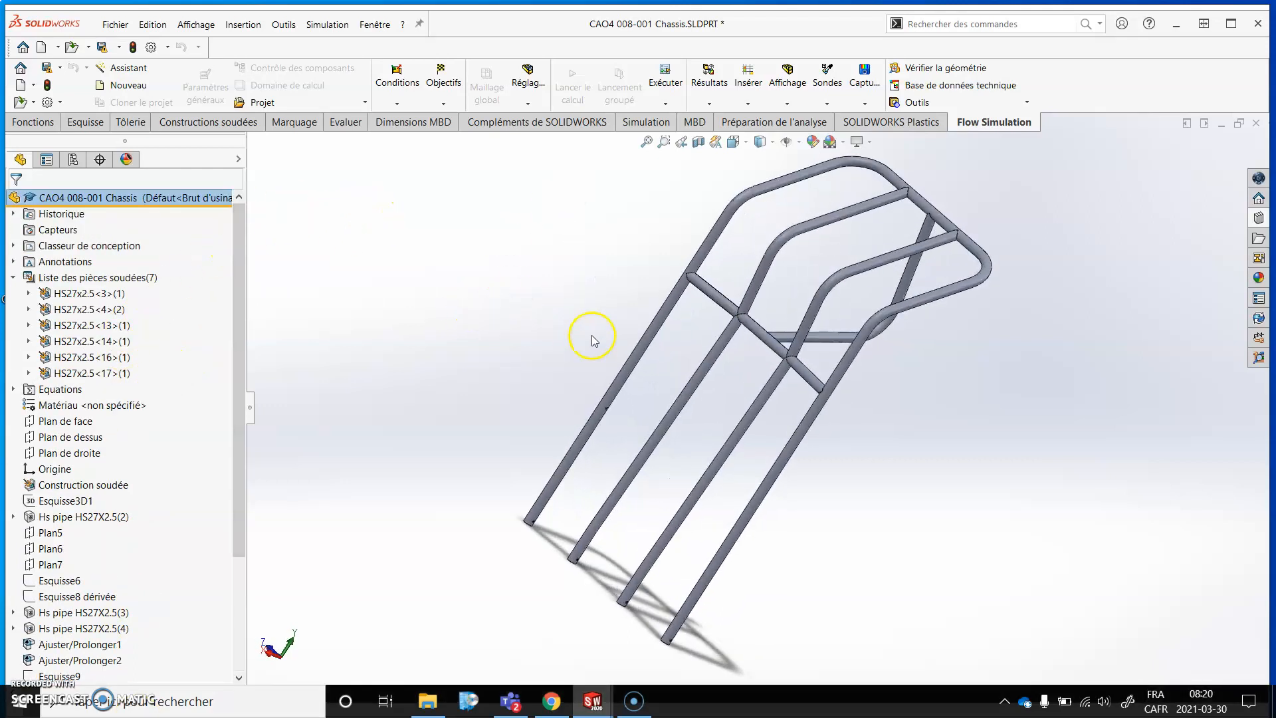
pyautogui.moveTo(783, 285); pyautogui.dragTo(924, 324, button='middle')
# Create a drawing from the chassis part with the Mise en plan template and the custom "Fond de plan pref" sheet format
pyautogui.click(115, 25)
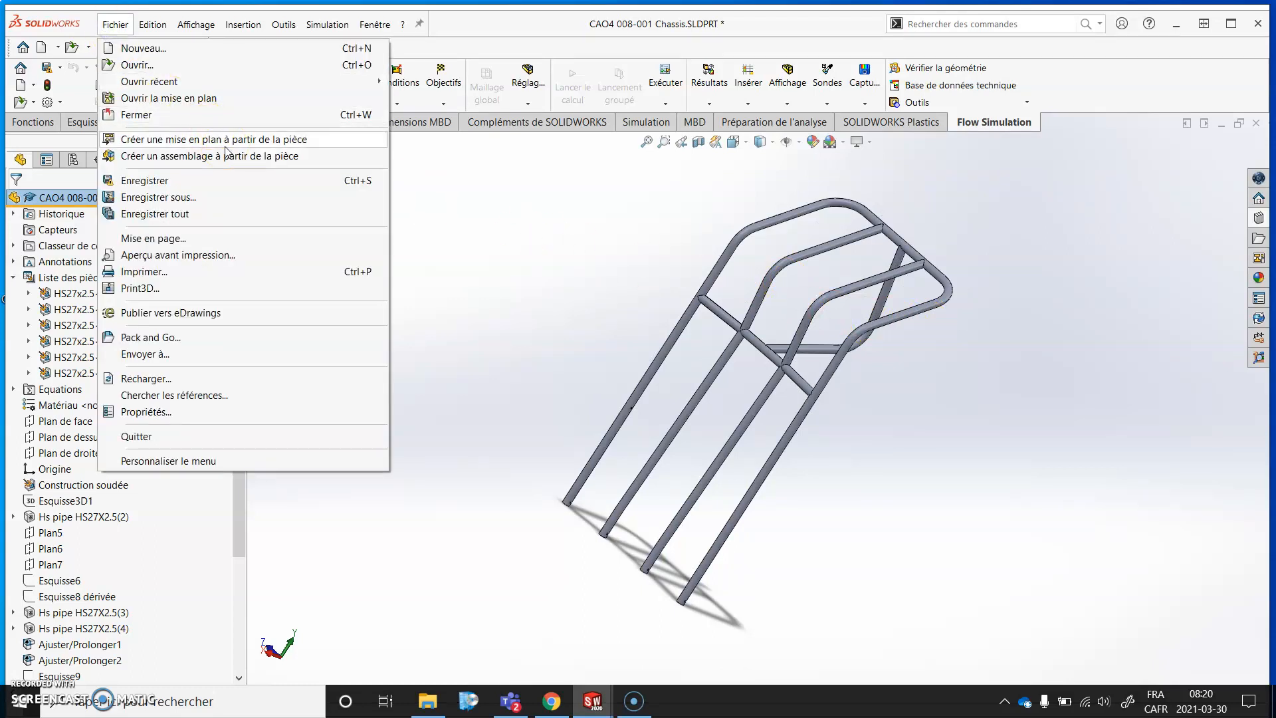
pyautogui.click(225, 144)
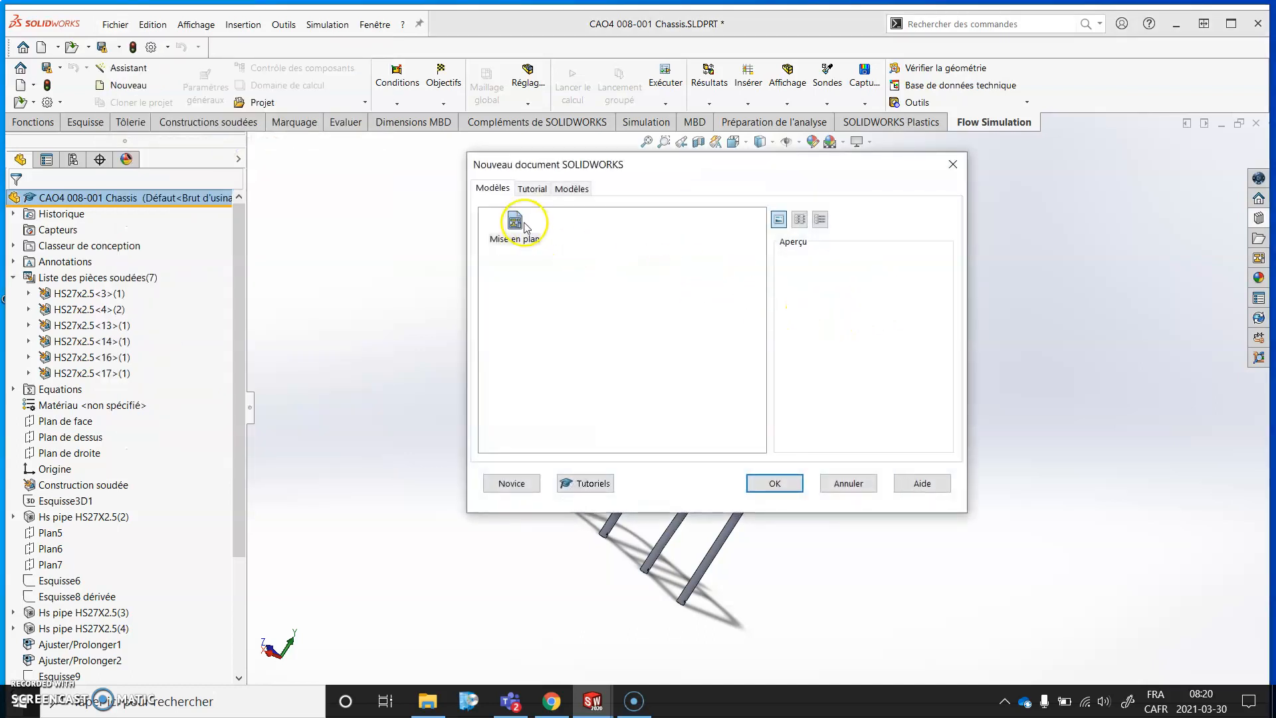
pyautogui.click(775, 480)
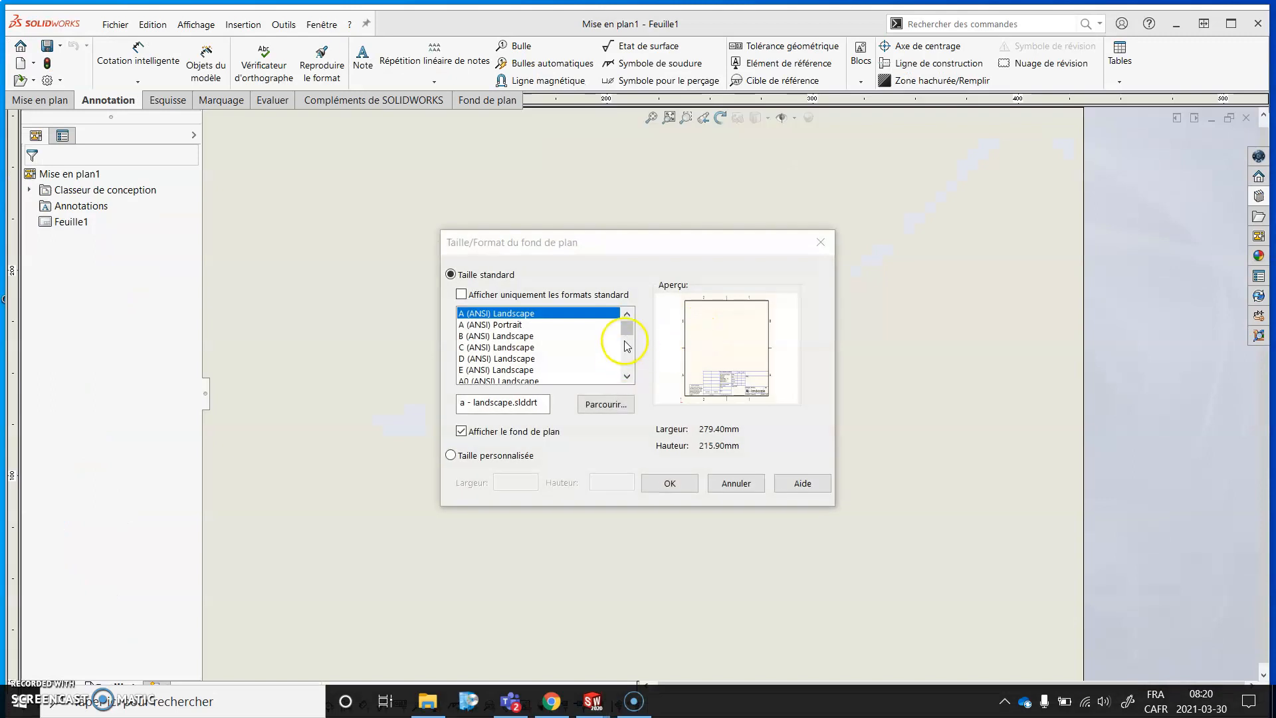
pyautogui.moveTo(628, 335); pyautogui.dragTo(626, 386)
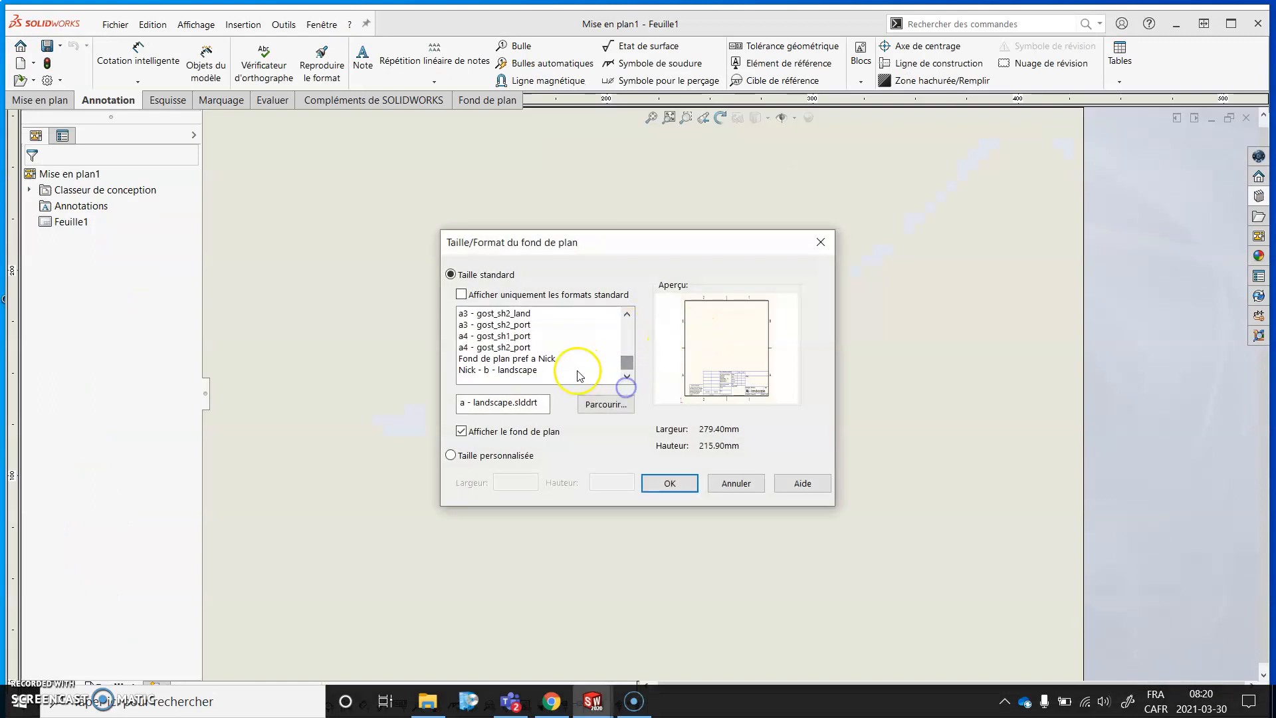
pyautogui.click(549, 359)
pyautogui.click(669, 483)
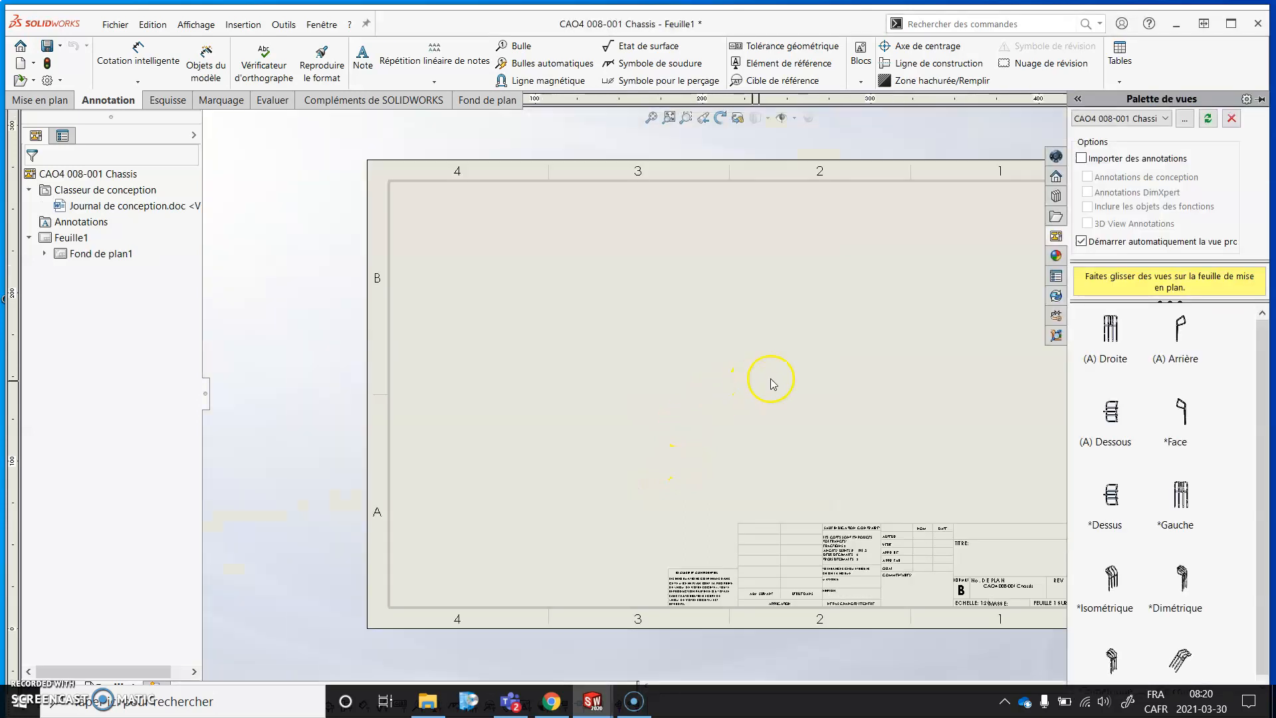
# Place the (A) Droite view on the sheet with a projected side view, a projected view above it and an isometric view
pyautogui.scroll(-1, 815, 369)
pyautogui.moveTo(1125, 339); pyautogui.dragTo(620, 402)
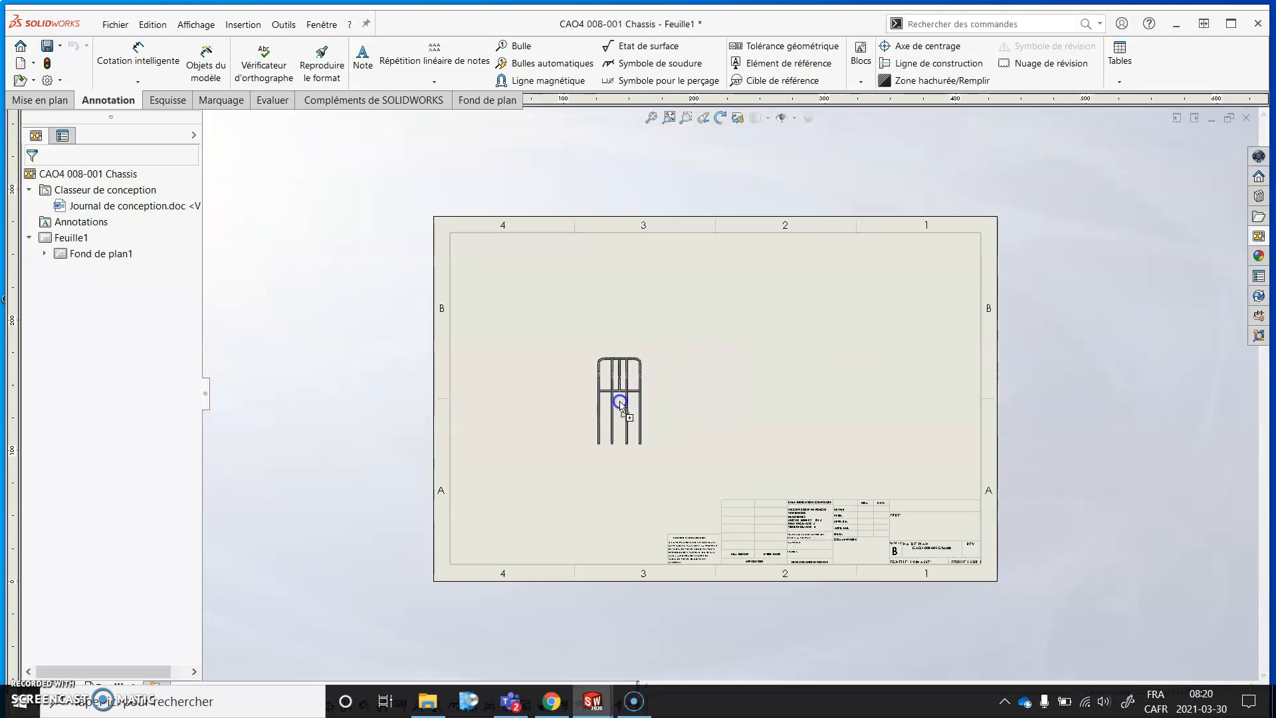
pyautogui.click(722, 411)
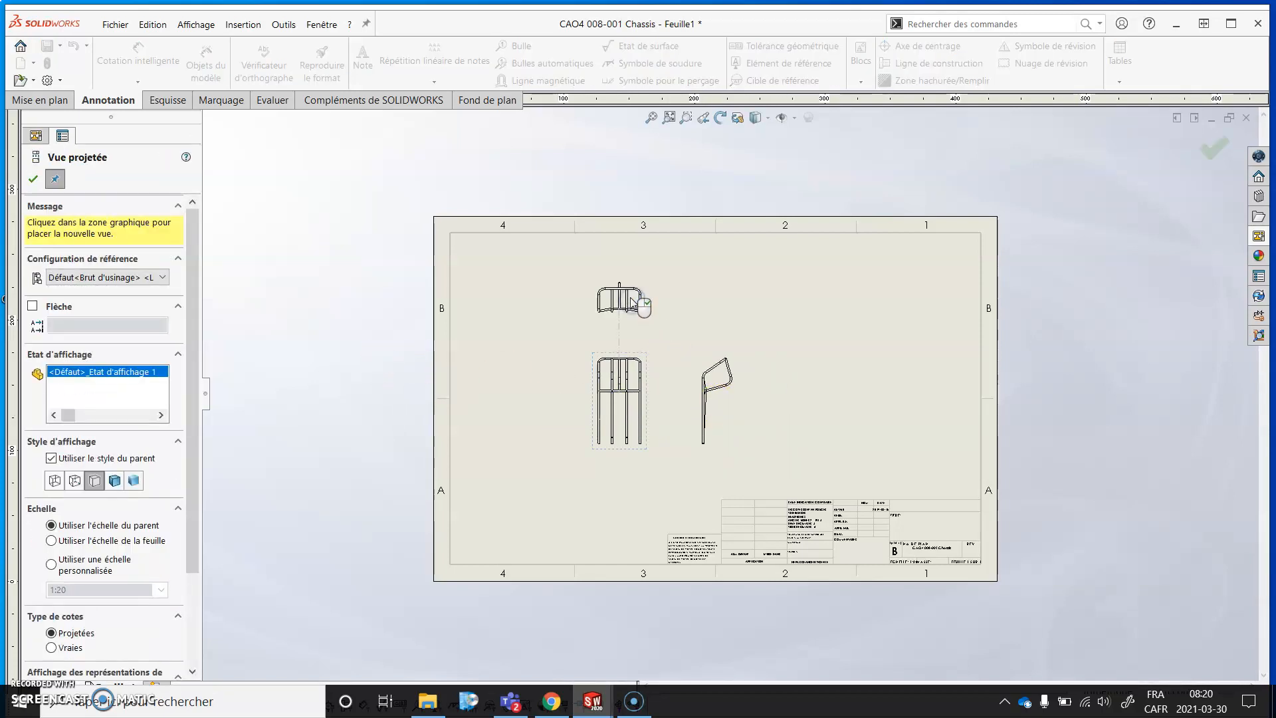
pyautogui.click(631, 311)
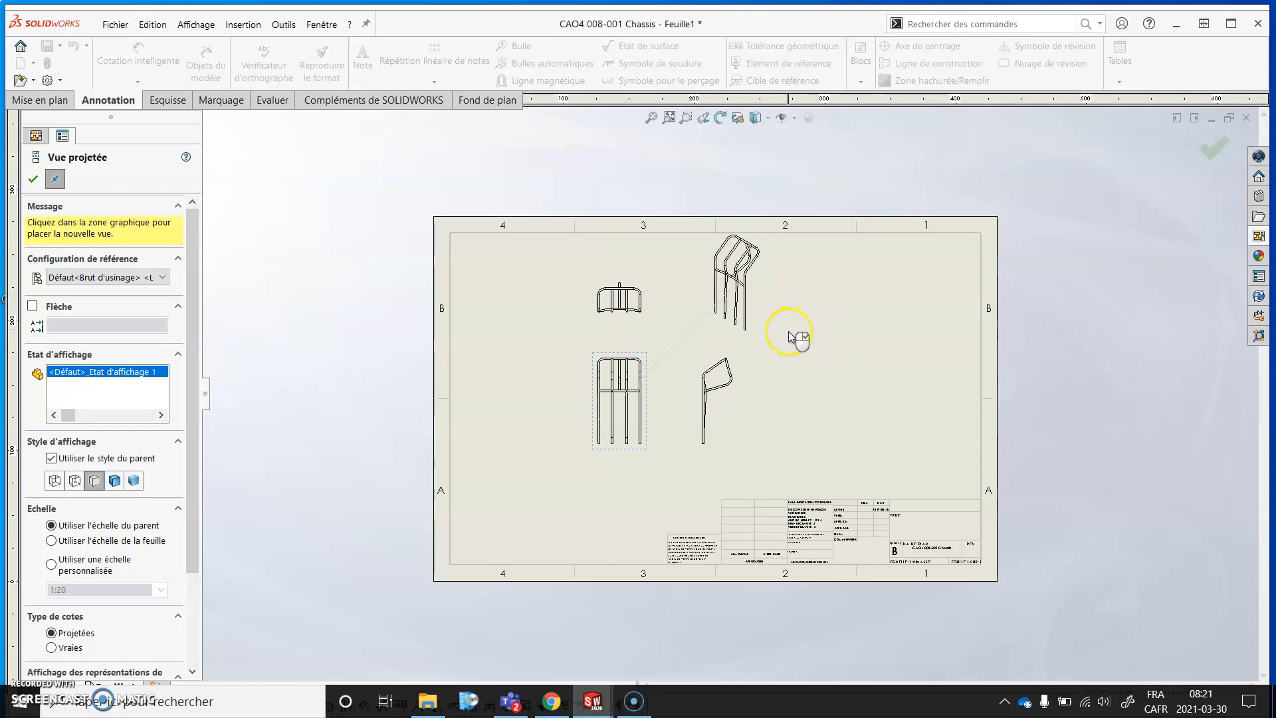
pyautogui.click(758, 356)
pyautogui.click(31, 181)
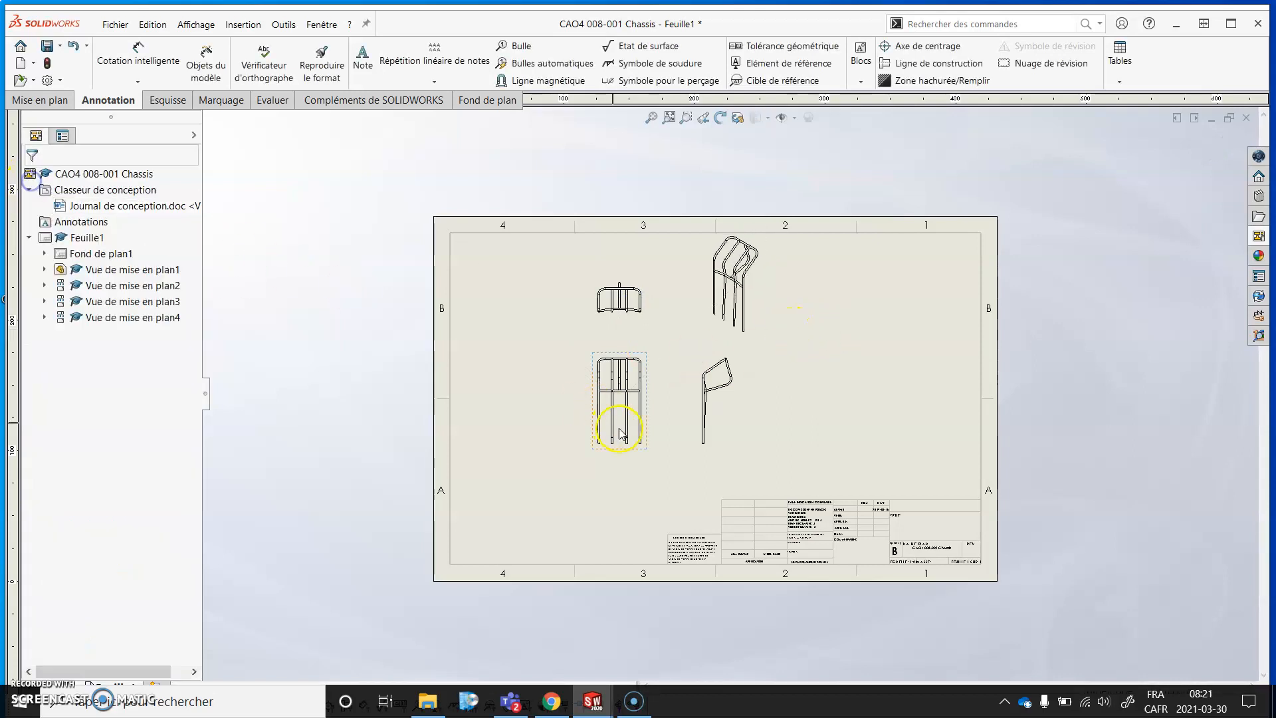
# Spread out the drawing views: lower the base view, shift the side view outward and put the isometric in the sheet's upper-right corner
pyautogui.moveTo(655, 420); pyautogui.dragTo(649, 439)
pyautogui.click(727, 442)
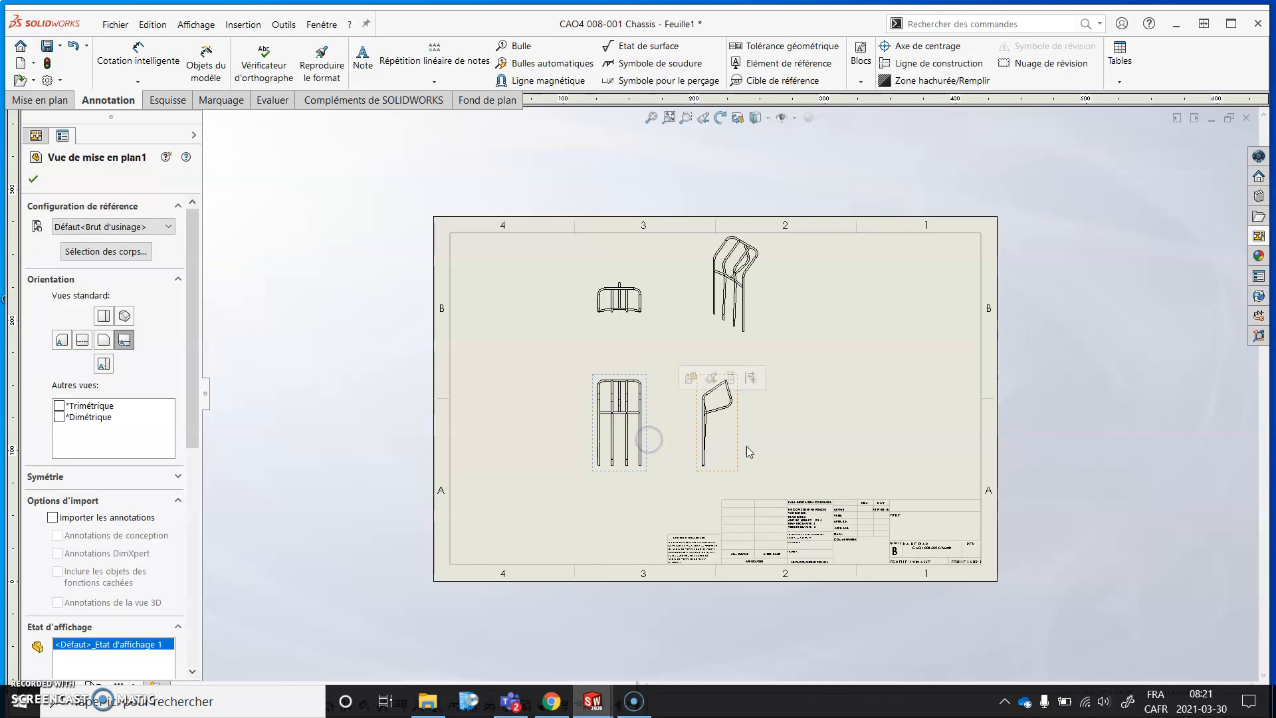
pyautogui.moveTo(741, 447); pyautogui.dragTo(882, 458)
pyautogui.moveTo(775, 331); pyautogui.dragTo(952, 345)
pyautogui.scroll(-1, 571, 416)
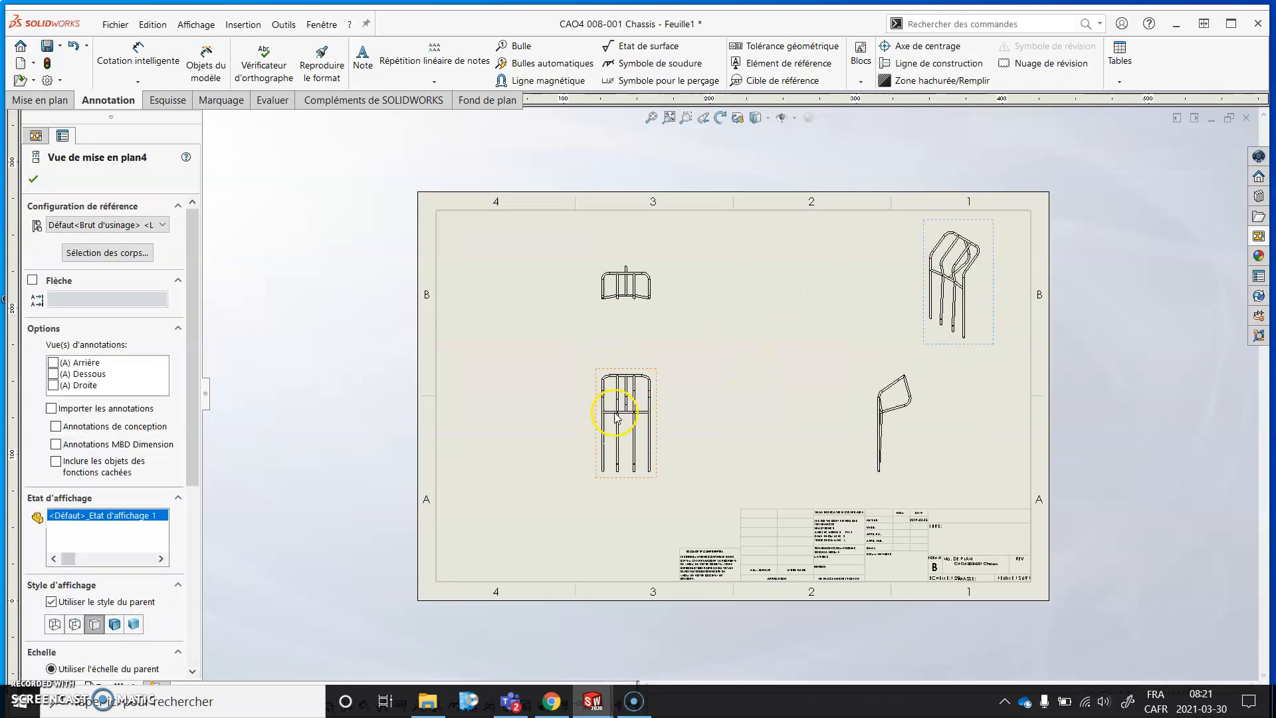
pyautogui.scroll(-1, 616, 418)
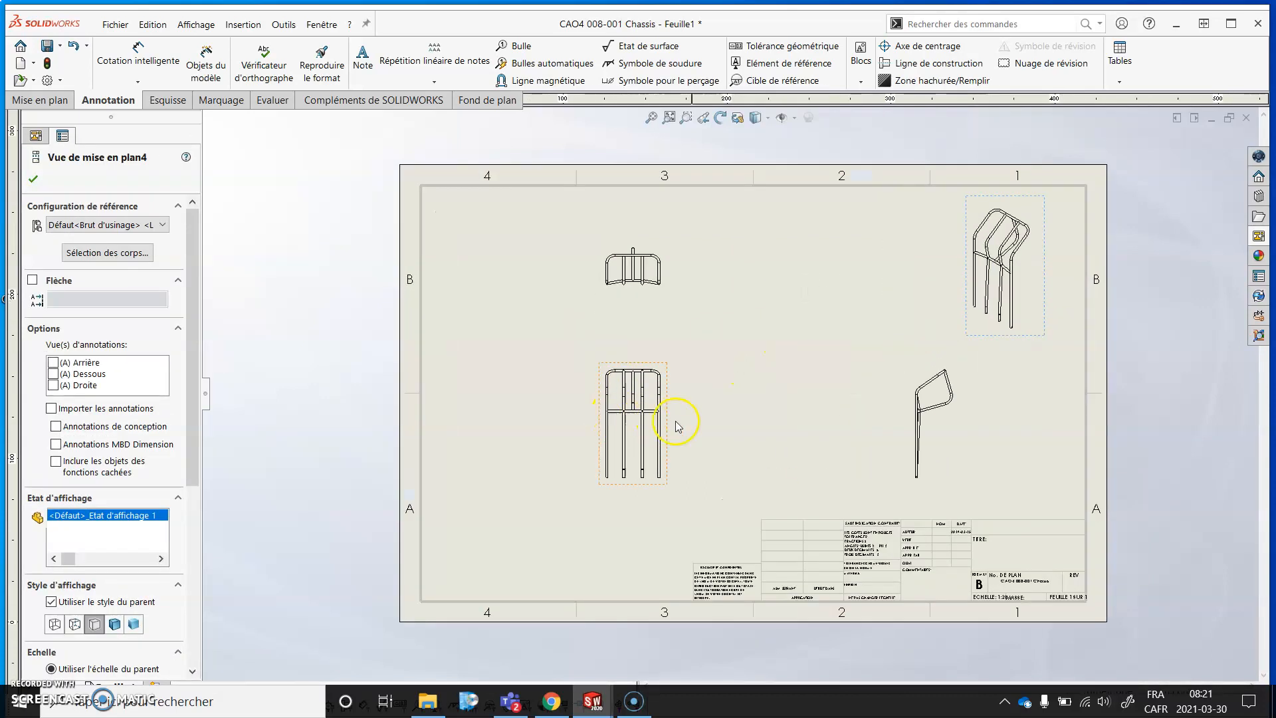
pyautogui.click(33, 179)
pyautogui.scroll(-1, 864, 325)
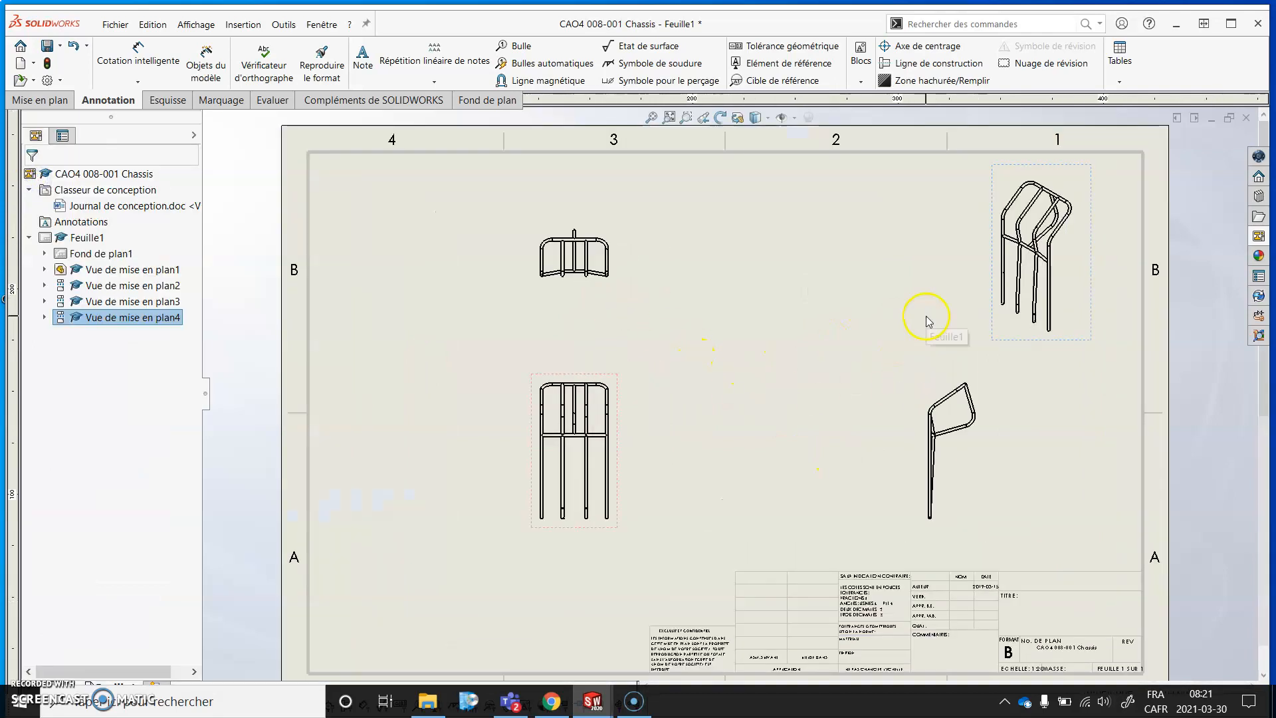
pyautogui.scroll(1, 944, 412)
pyautogui.scroll(1, 921, 399)
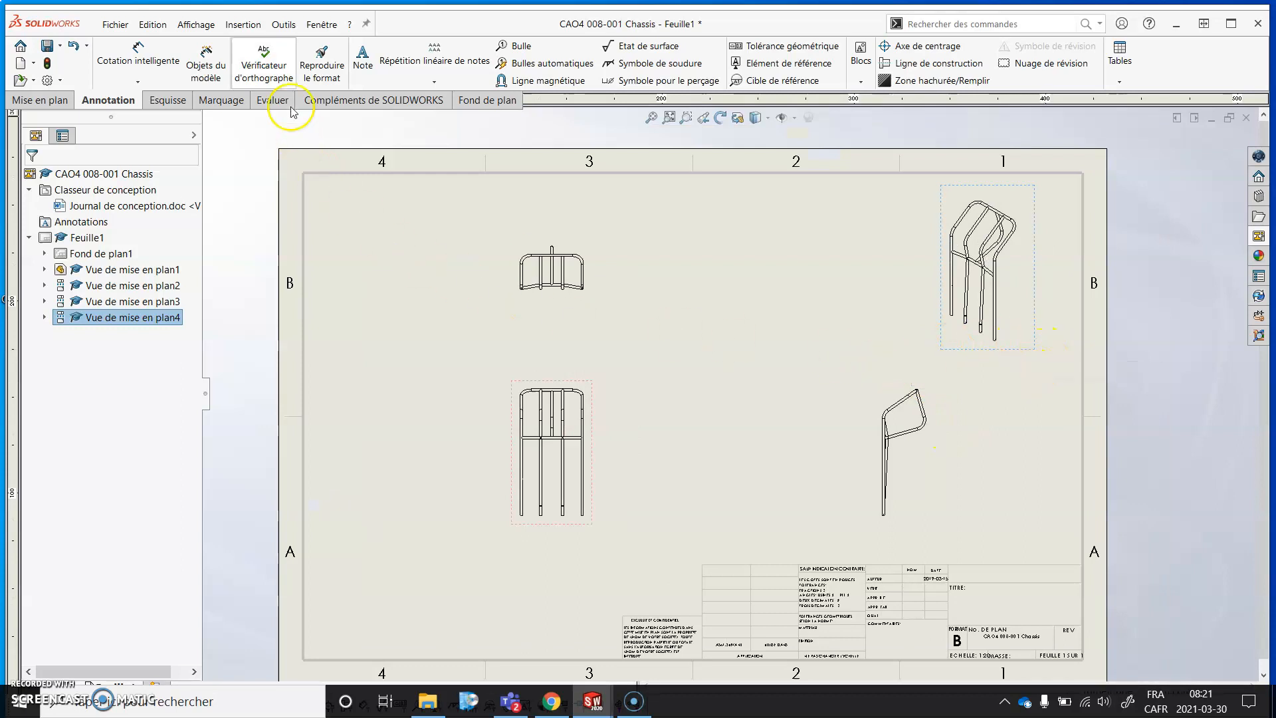
# Insert a weldment cut list table for the base view, using the cut list template, and place it in the sheet's upper-left corner
pyautogui.click(243, 24)
pyautogui.moveTo(305, 115)
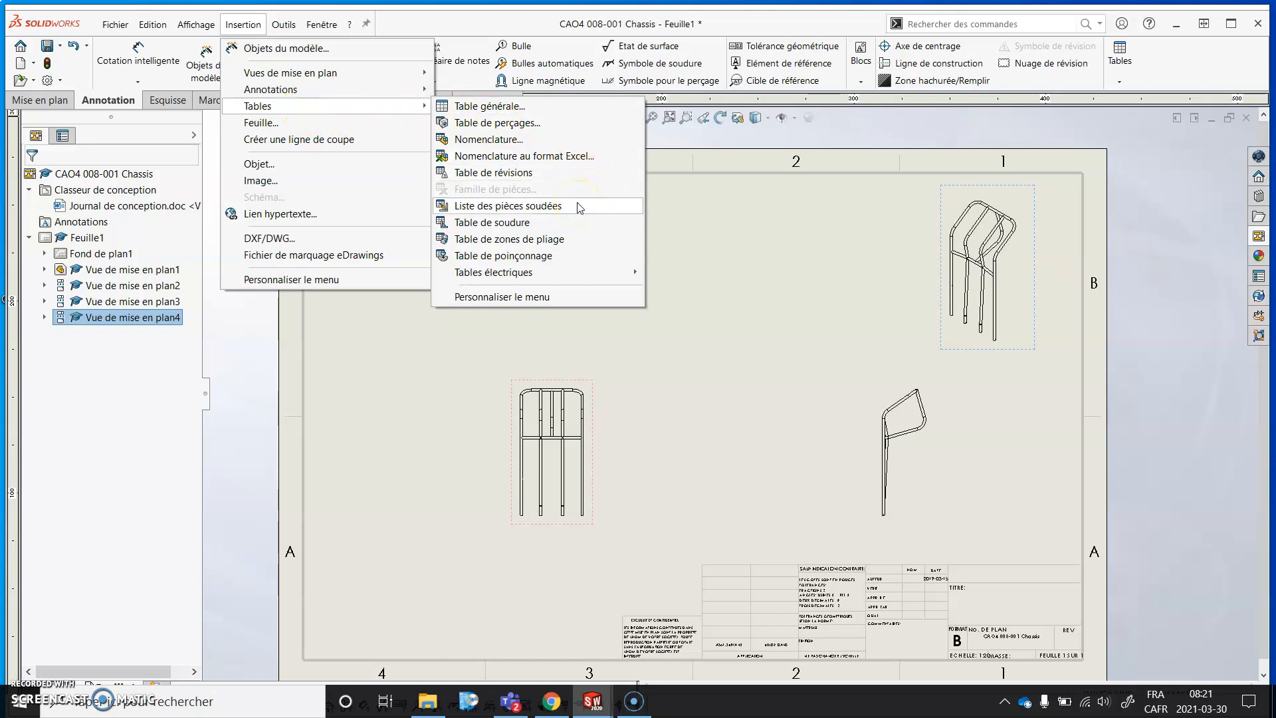
pyautogui.click(508, 206)
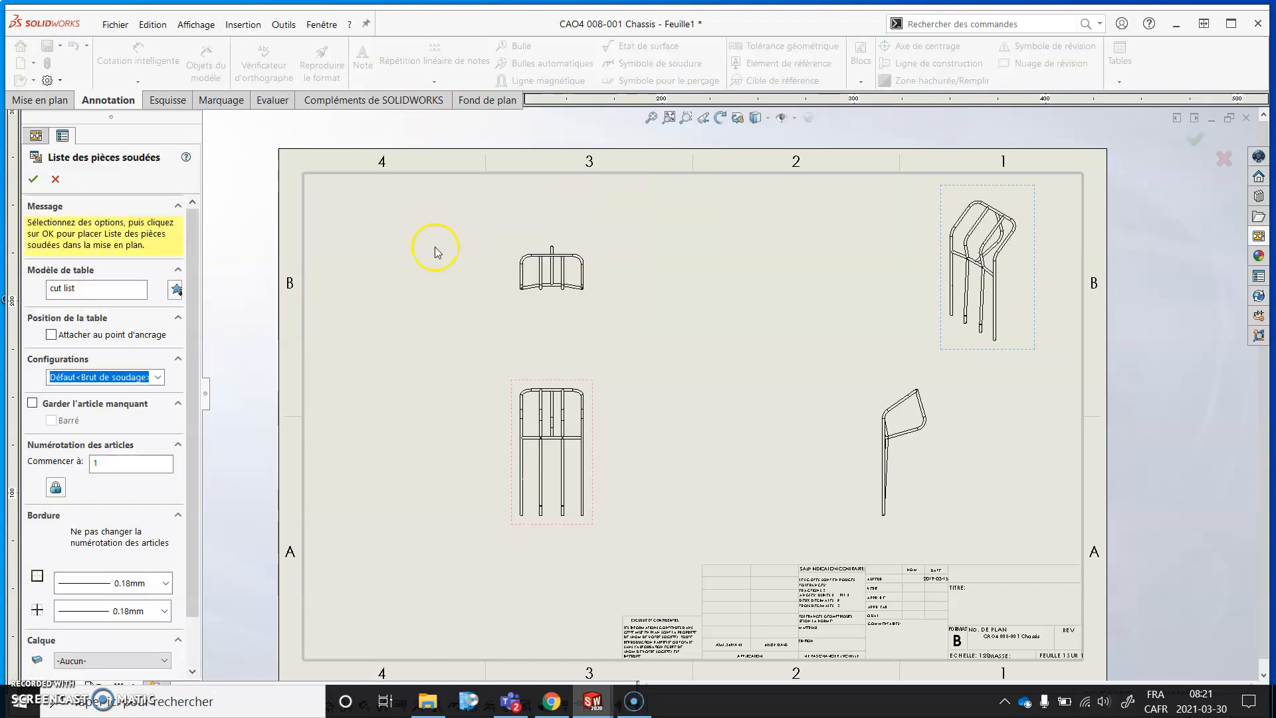
pyautogui.moveTo(204, 308); pyautogui.dragTo(300, 307)
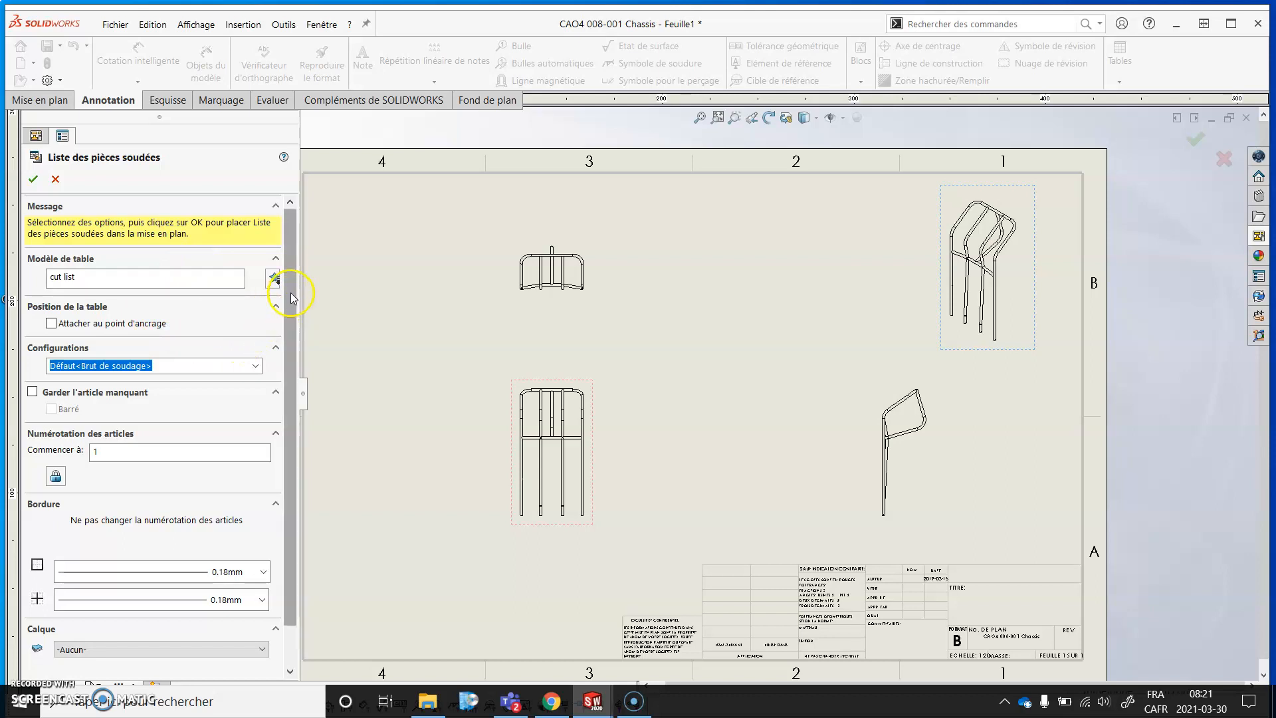
pyautogui.scroll(-2, 280, 299)
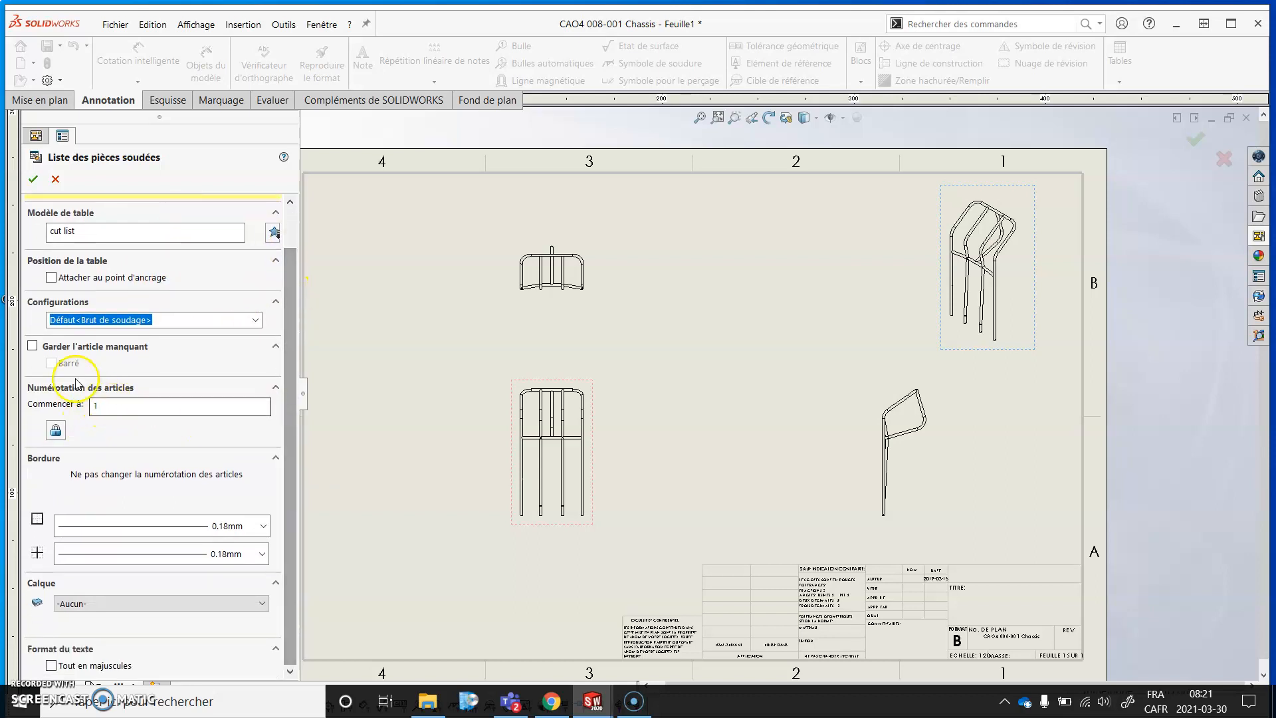
pyautogui.click(566, 432)
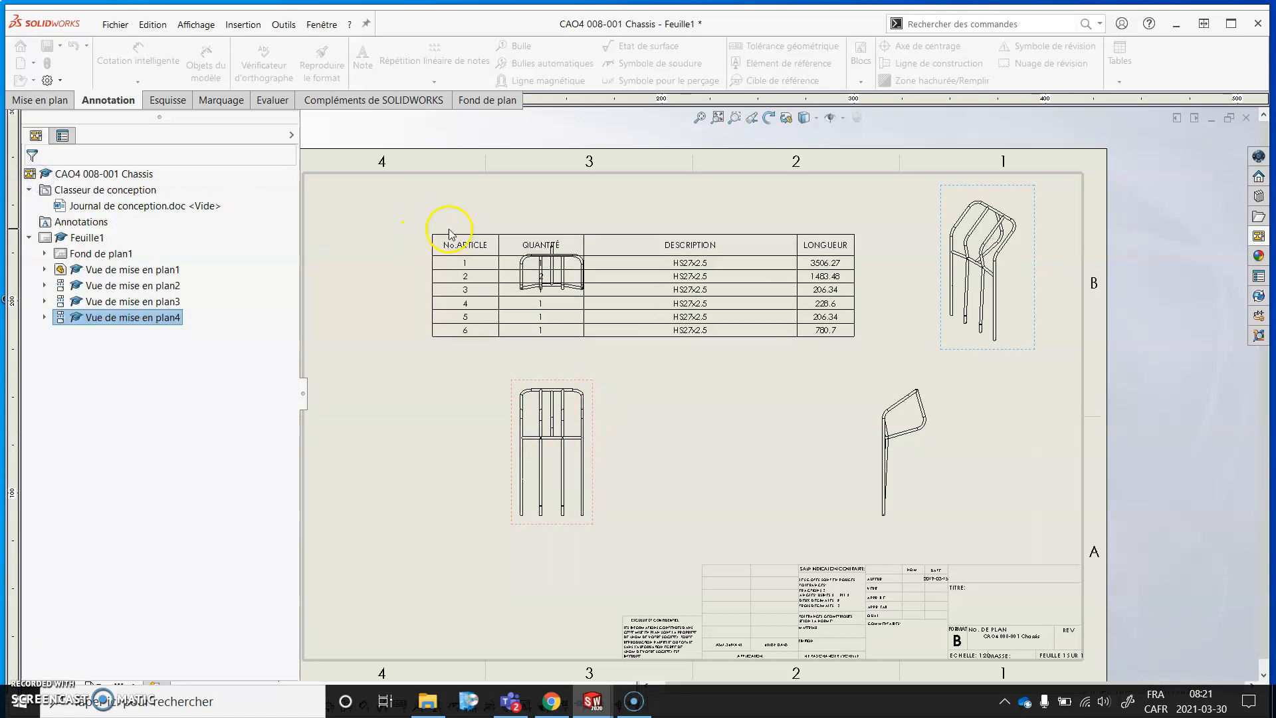
pyautogui.scroll(1, 454, 232)
pyautogui.scroll(-1, 483, 222)
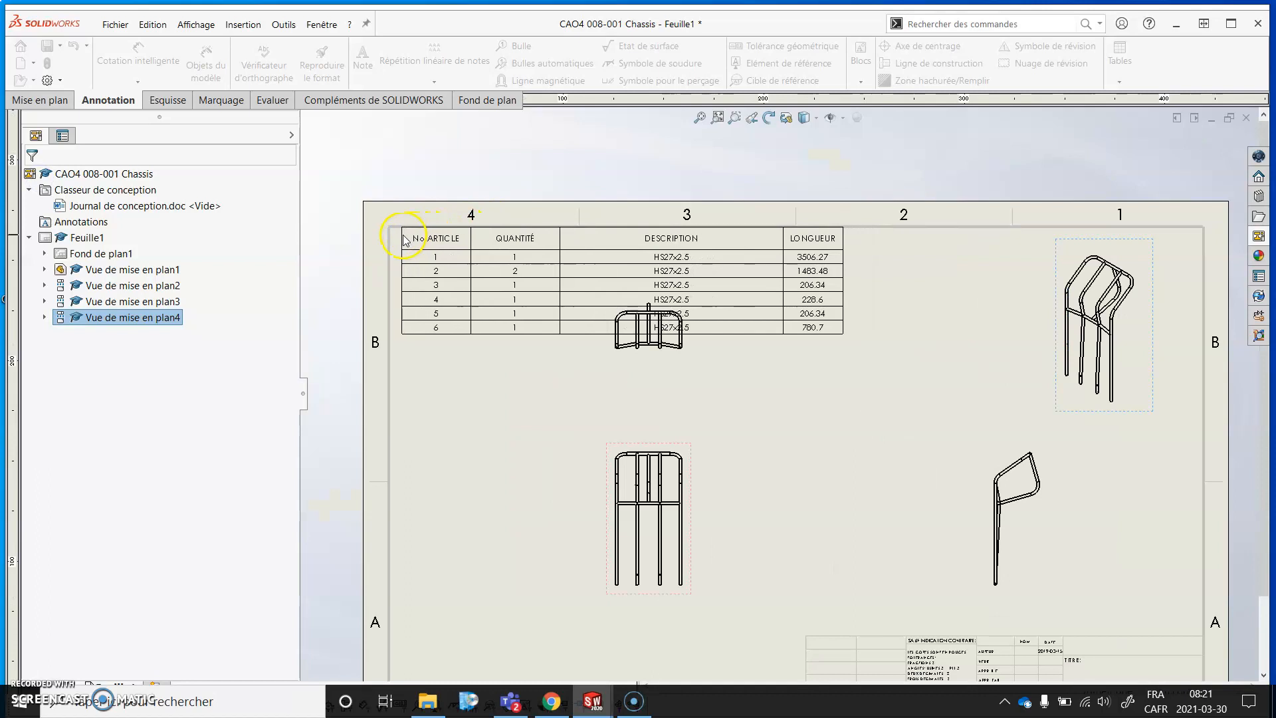
pyautogui.click(636, 291)
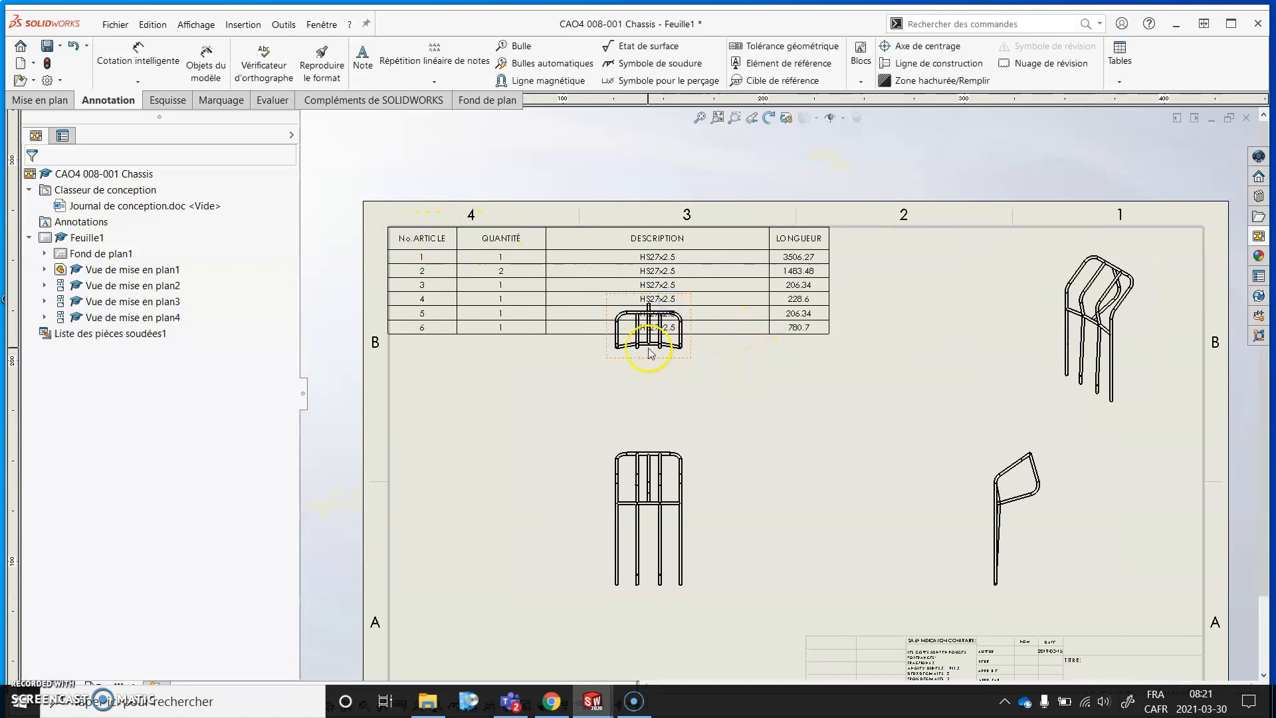
# Move the projected view out from under the cut list table and lower the base view beneath it
pyautogui.moveTo(651, 353); pyautogui.dragTo(651, 412)
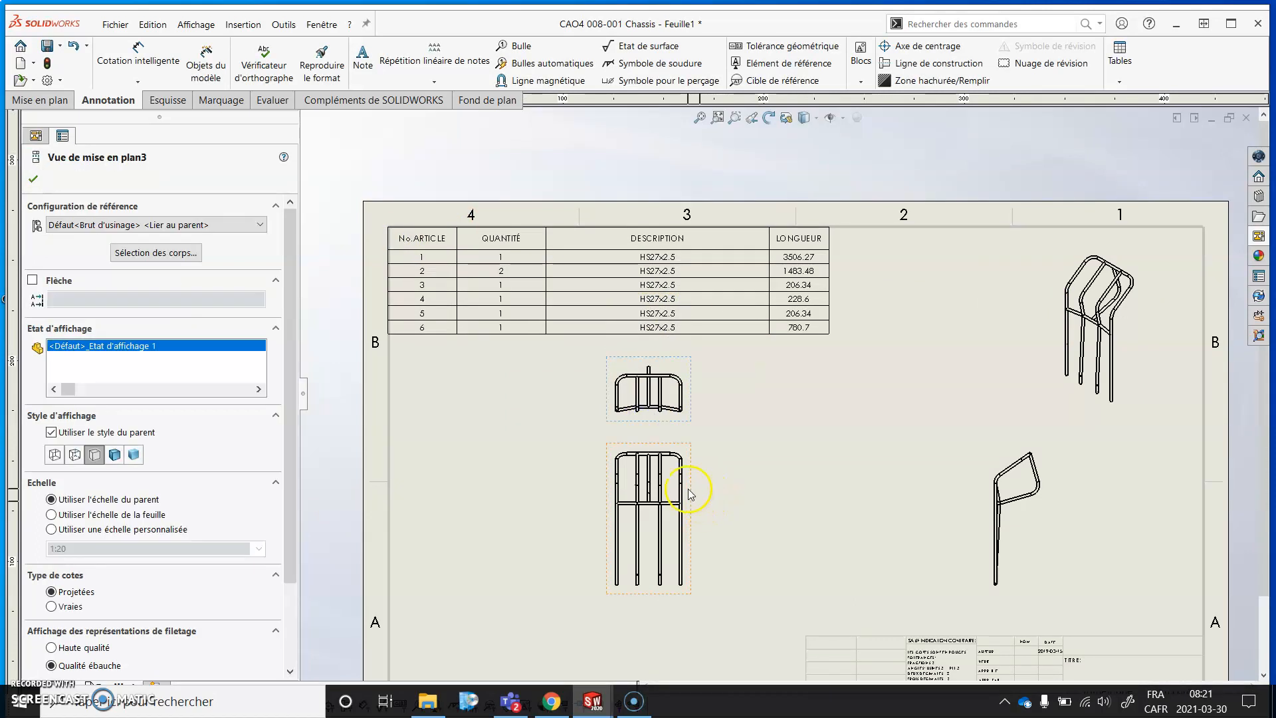
pyautogui.click(692, 490)
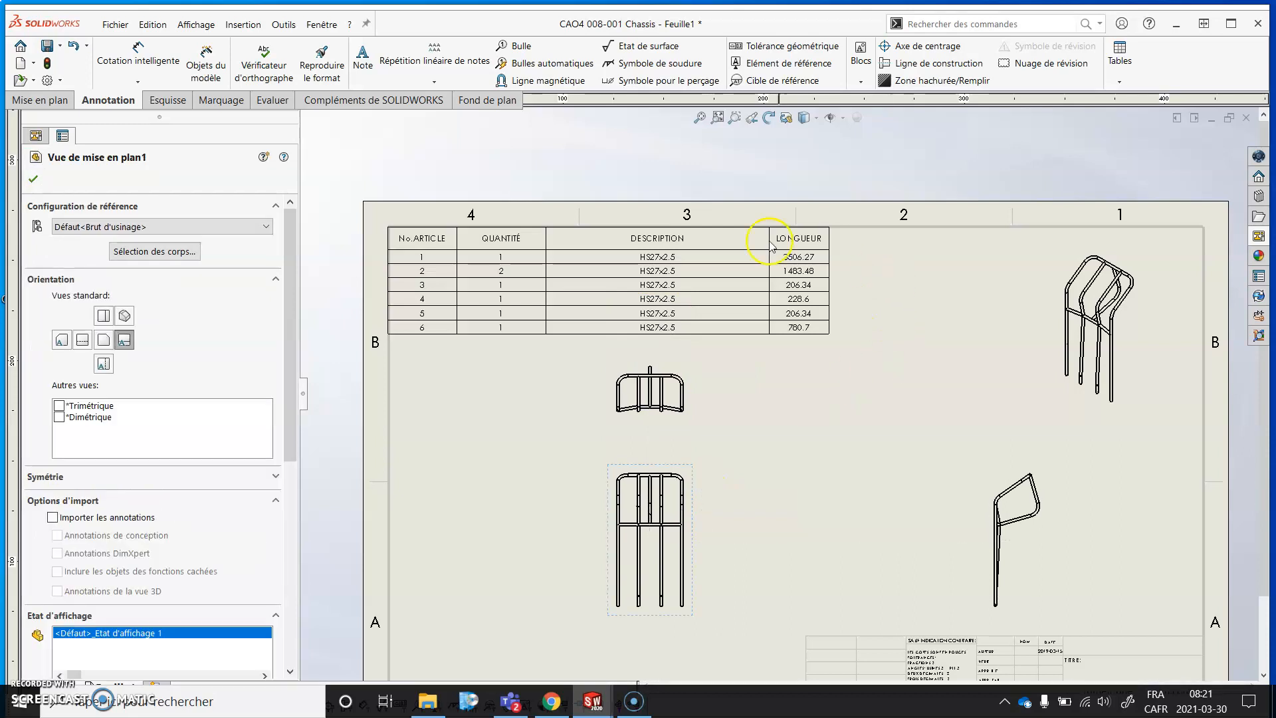
pyautogui.scroll(-1, 591, 253)
pyautogui.scroll(1, 482, 291)
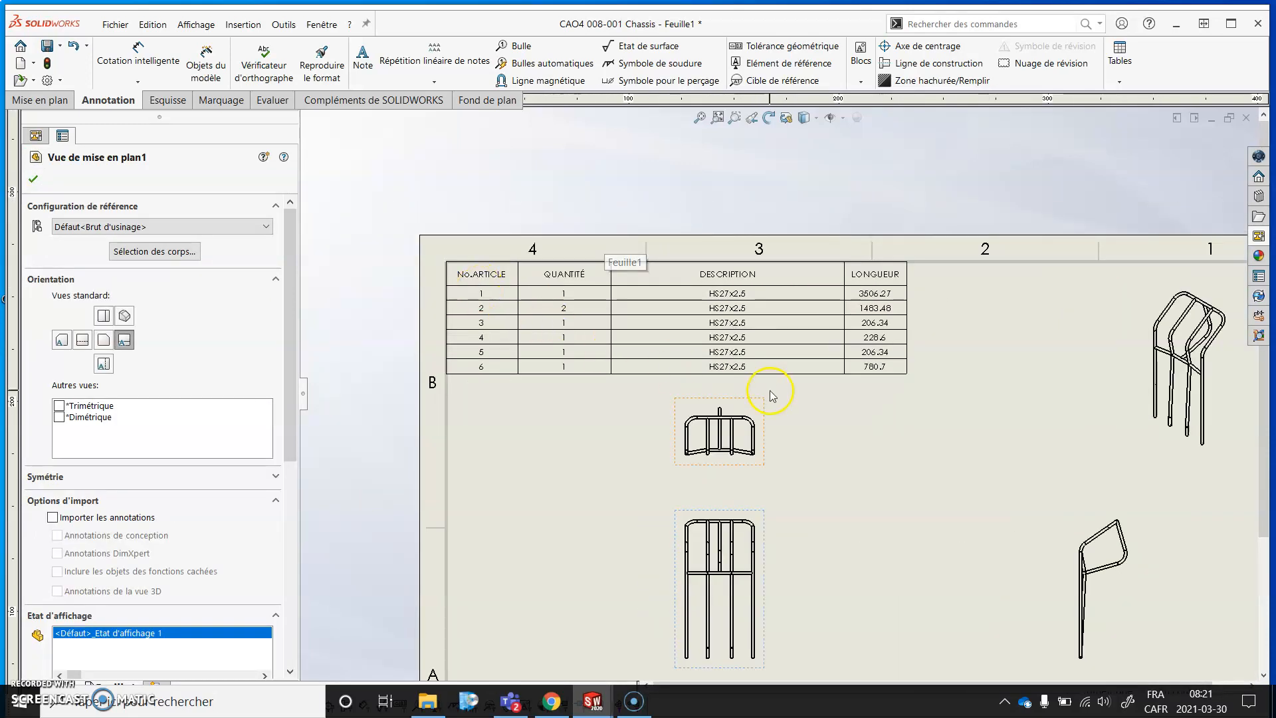
pyautogui.scroll(-1, 771, 396)
pyautogui.click(33, 178)
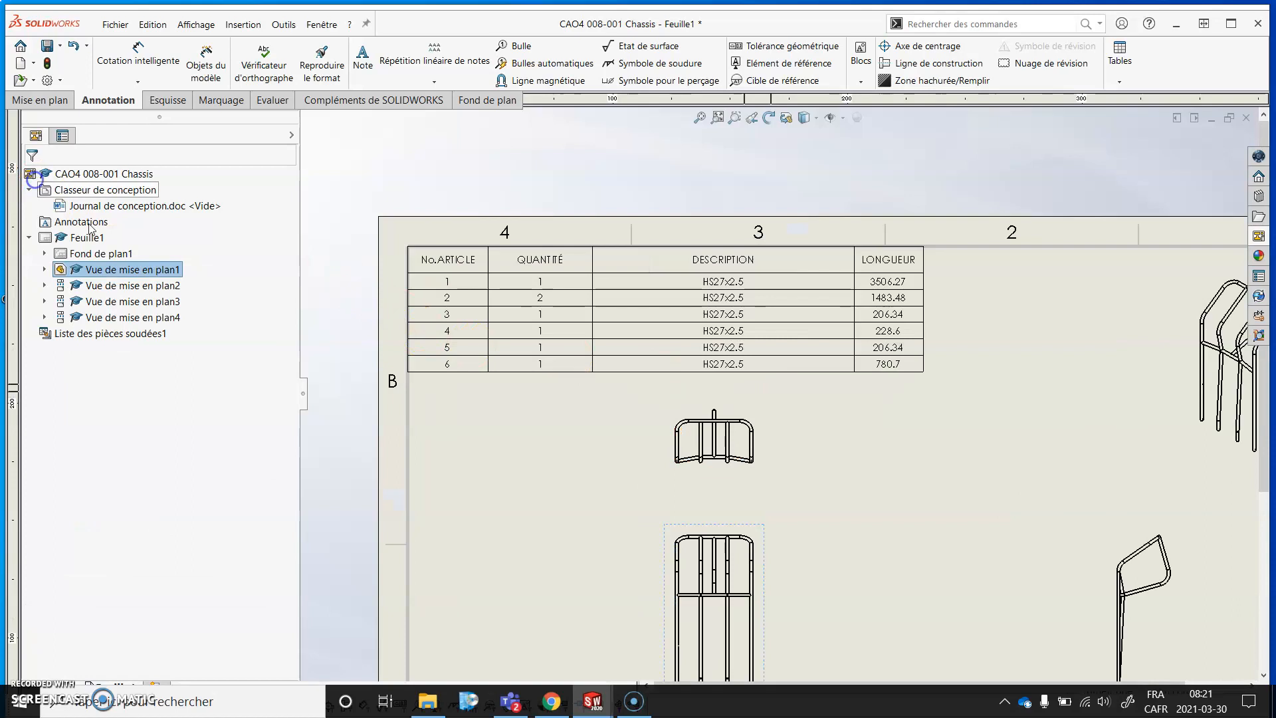
# Inspect the column properties of LONGUEUR in the cut list table
pyautogui.click(709, 320)
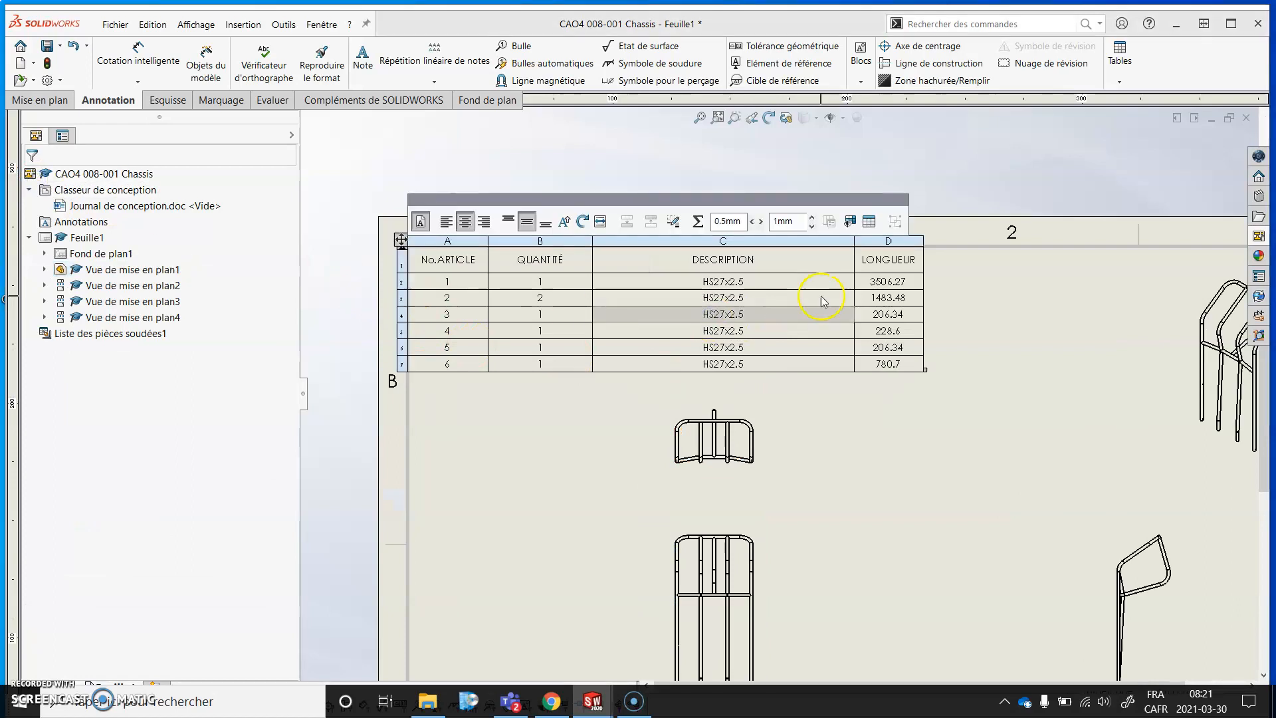
pyautogui.click(884, 242)
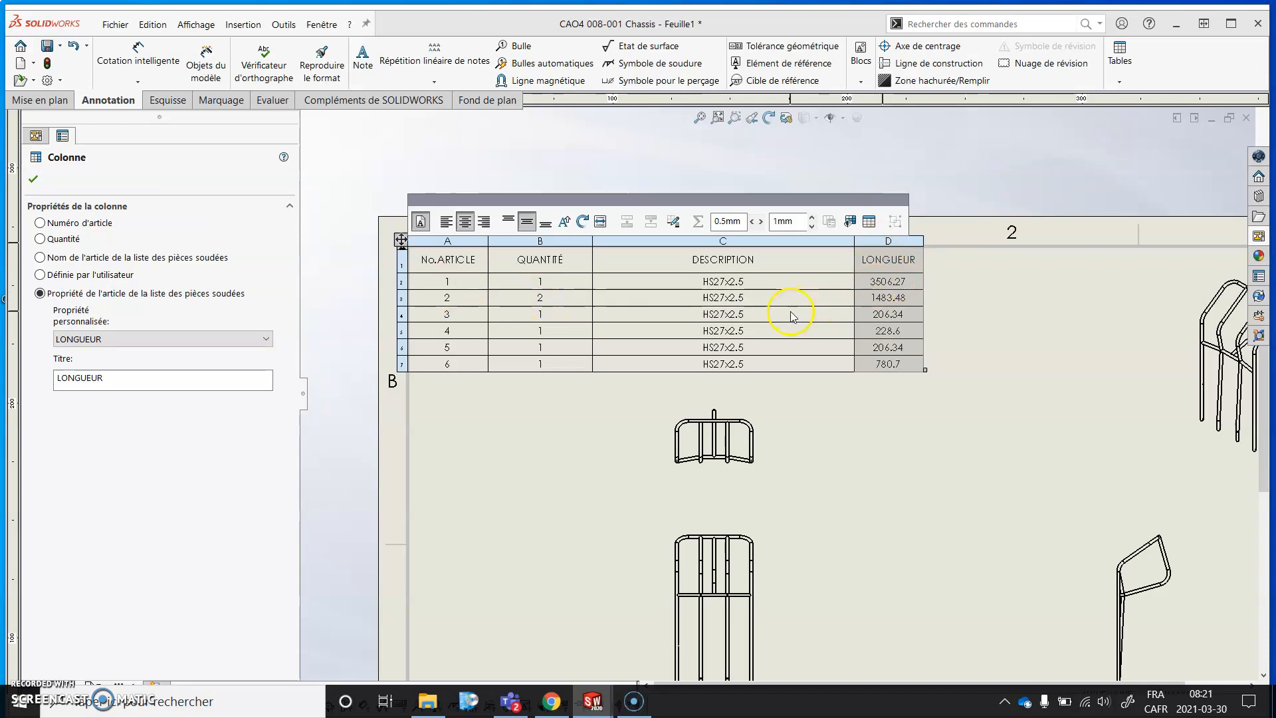
pyautogui.click(971, 449)
pyautogui.press('f')
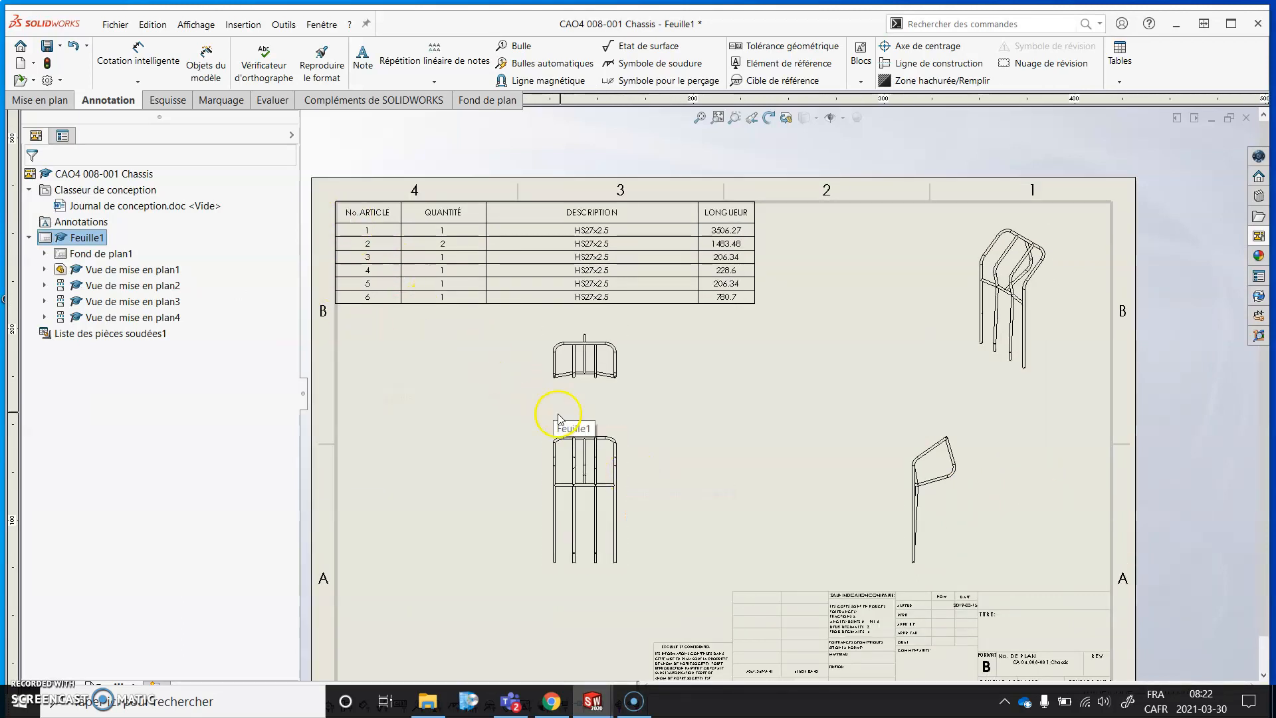
# Insert automatic item balloons on the base view, attached to edges and aligned on magnetic lines
pyautogui.click(611, 451)
pyautogui.click(553, 65)
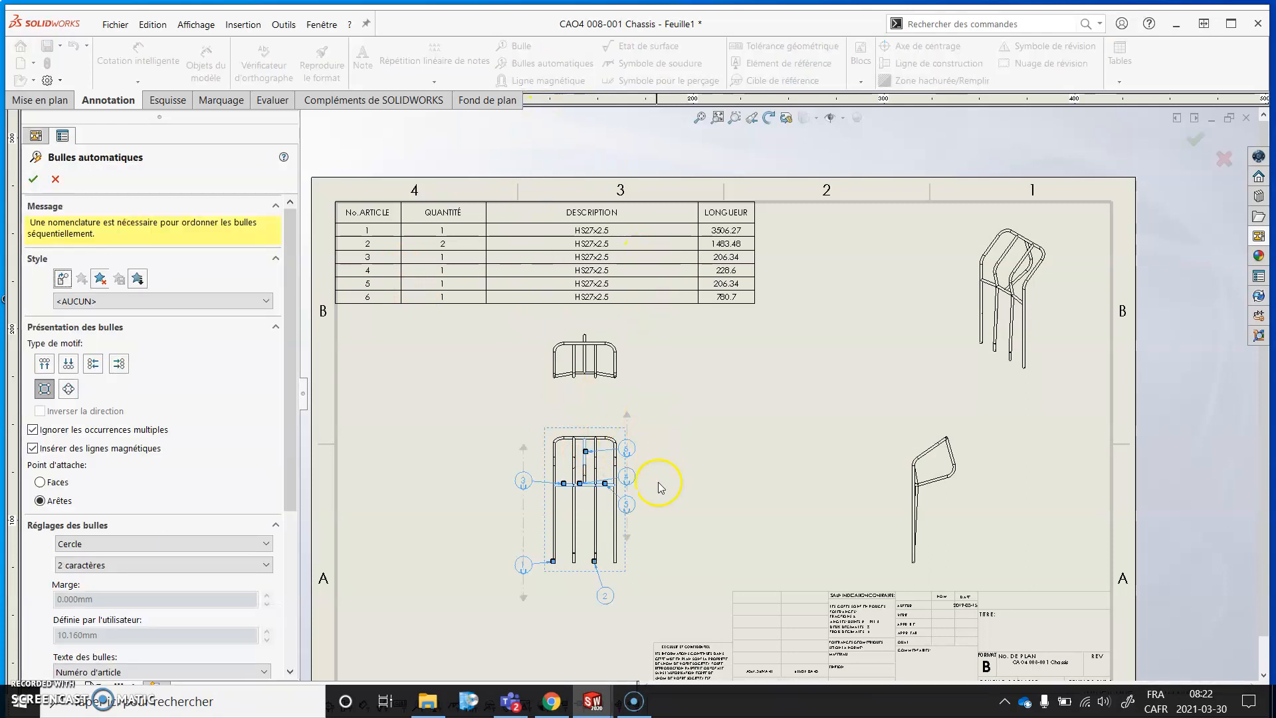
pyautogui.scroll(-2, 632, 555)
pyautogui.scroll(-1, 632, 555)
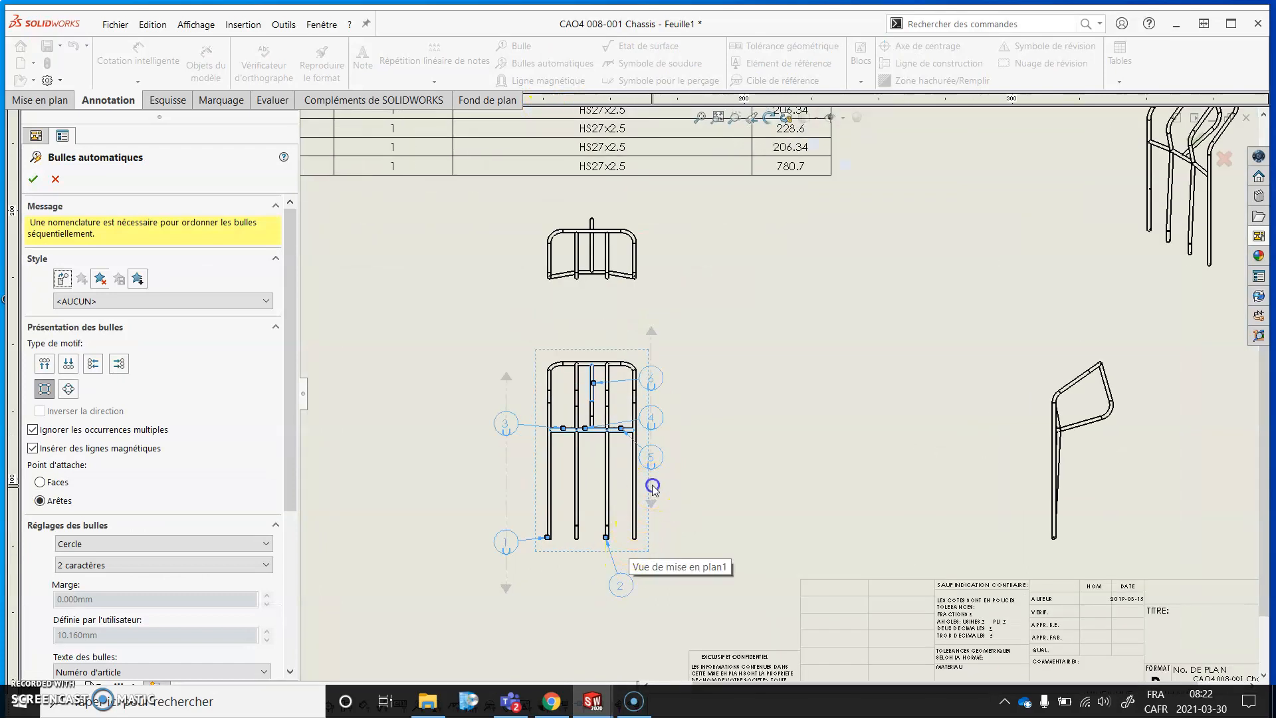
pyautogui.click(664, 376)
pyautogui.press('Return')
# Move both vertical balloon magnetic lines outward and upward from the base view, and shift balloon 2 further below it
pyautogui.click(655, 392)
pyautogui.moveTo(655, 502); pyautogui.dragTo(735, 399)
pyautogui.click(511, 464)
pyautogui.moveTo(510, 464); pyautogui.dragTo(465, 375)
pyautogui.click(632, 593)
pyautogui.moveTo(608, 588); pyautogui.dragTo(584, 615)
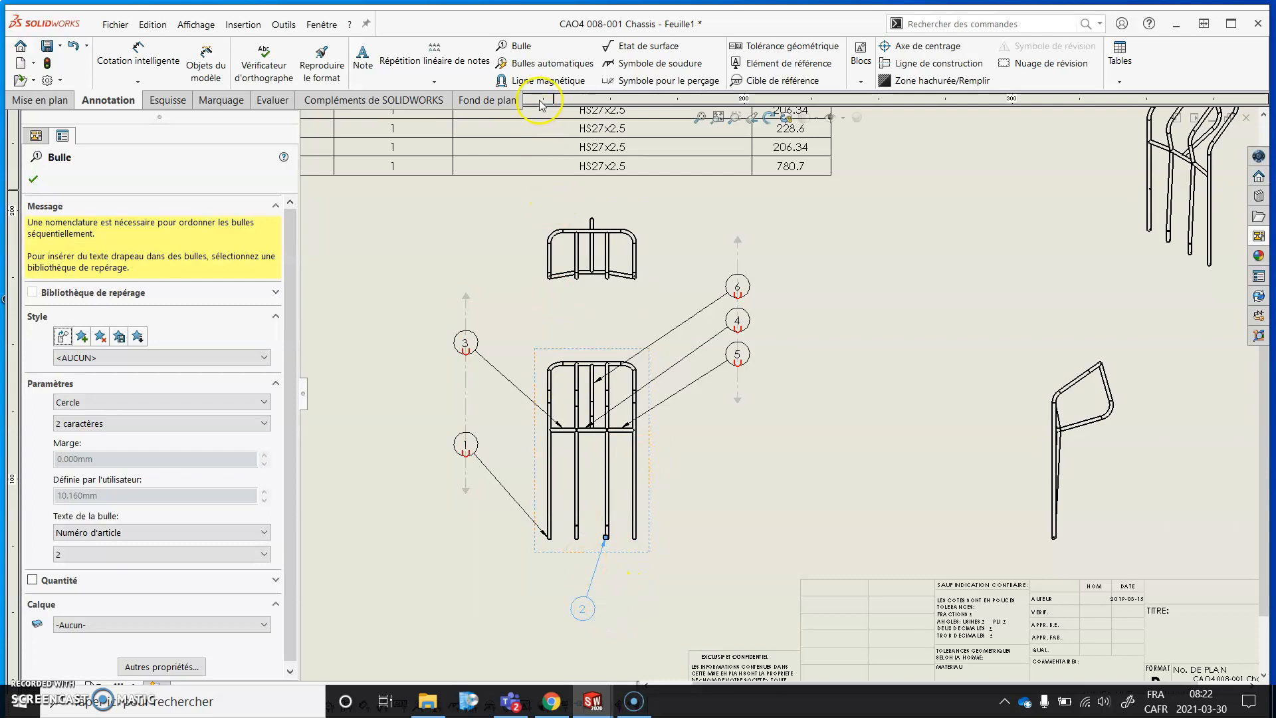
pyautogui.click(831, 422)
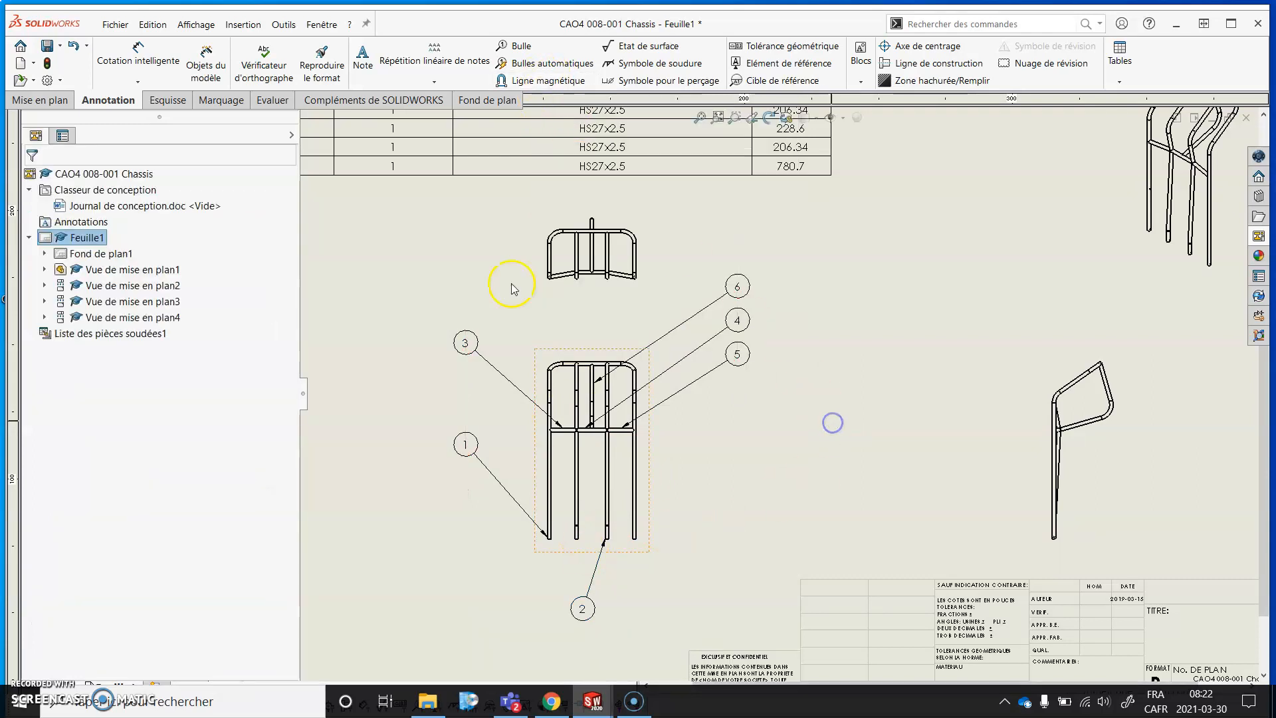
# Draw a horizontal magnetic line about 62 mm long beneath the base view, through balloon 2
pyautogui.click(517, 606)
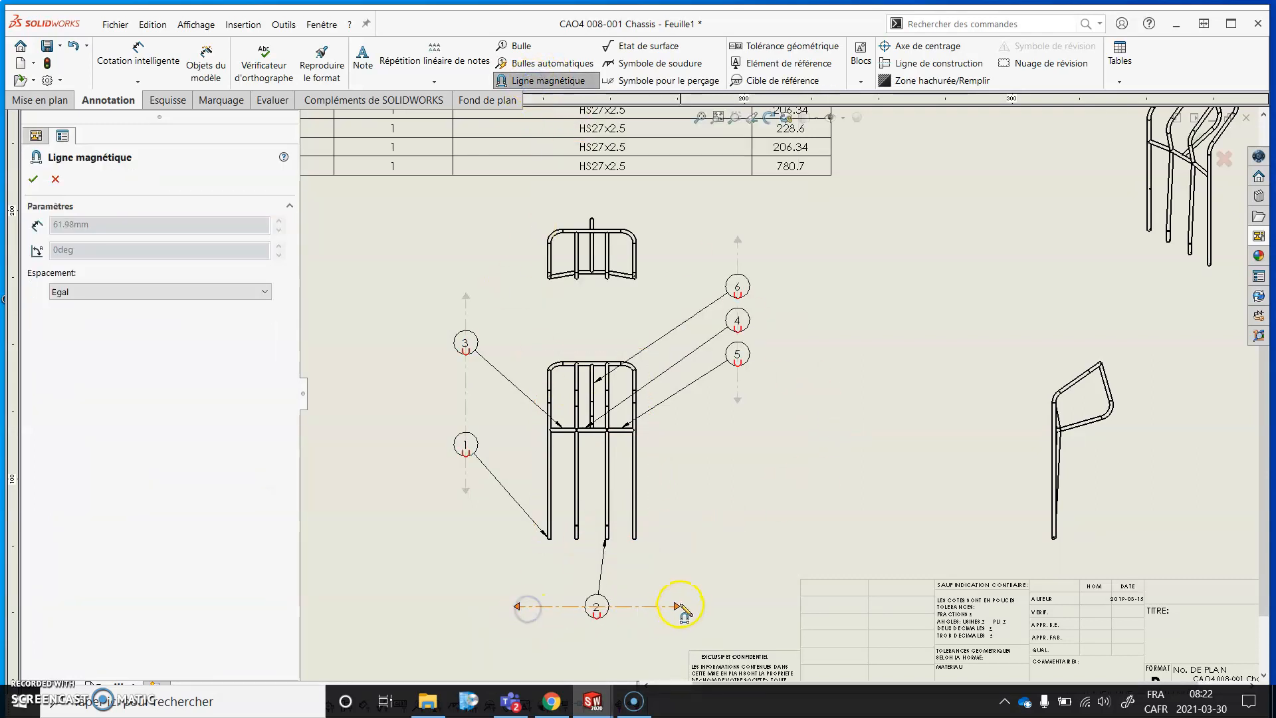
pyautogui.click(679, 606)
pyautogui.press('Escape')
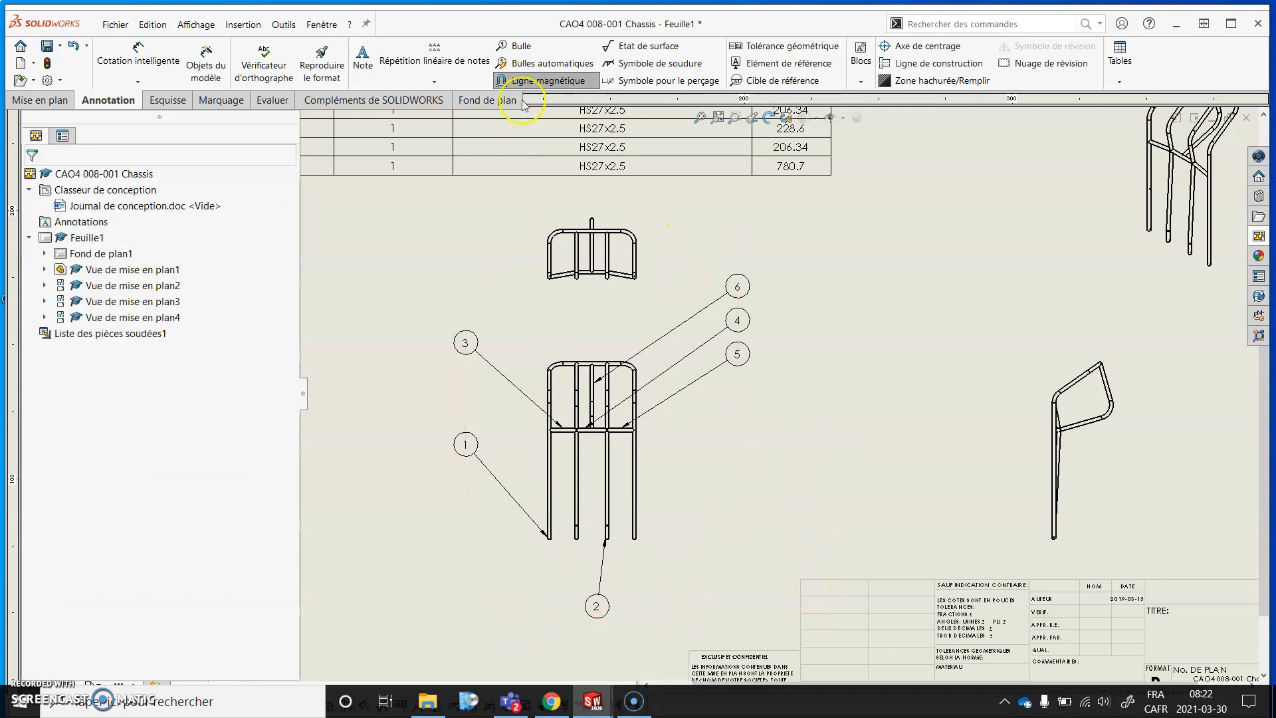
# Add a balloon for the base view's second item 2 tube and snap it onto the horizontal magnetic line
pyautogui.click(521, 45)
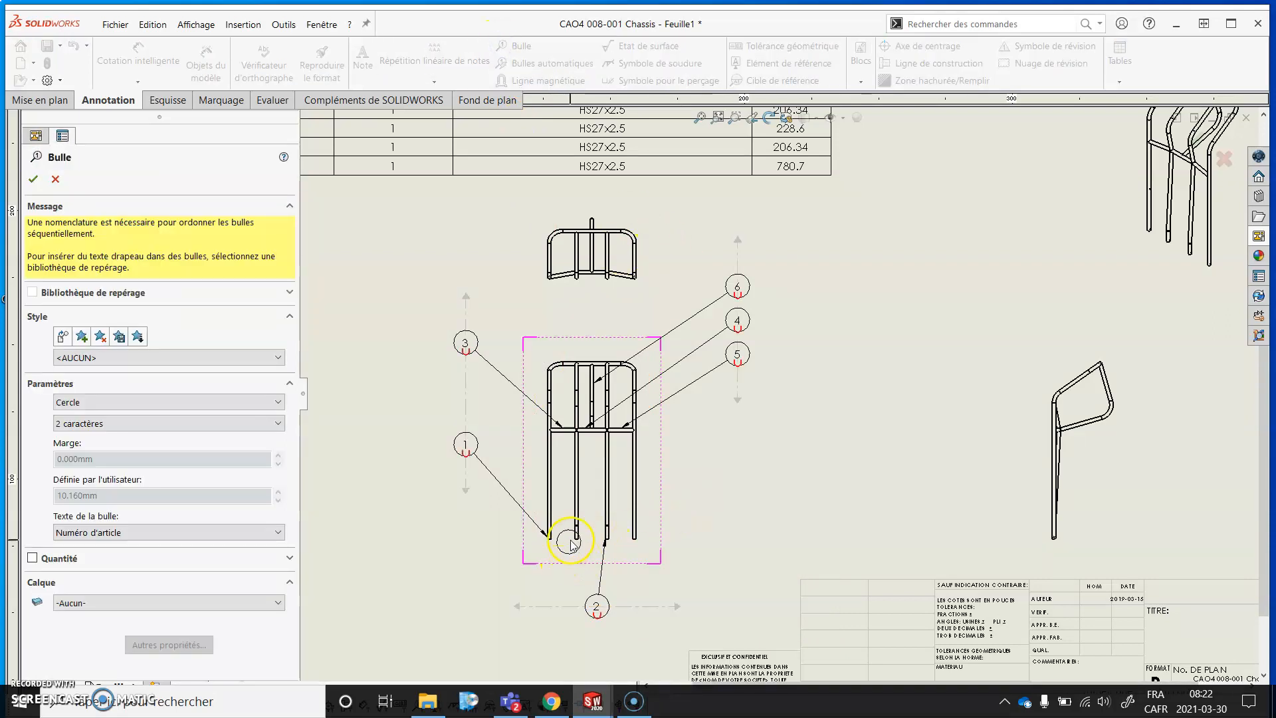
pyautogui.click(548, 607)
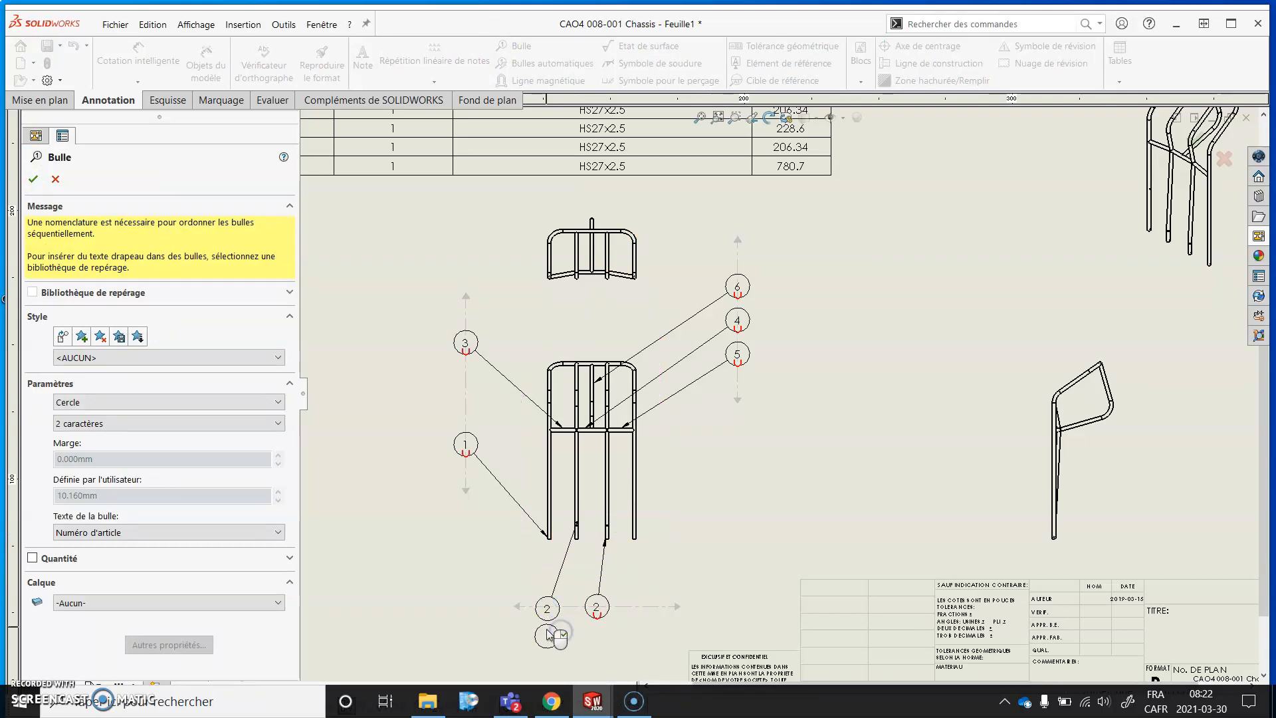
pyautogui.press('Escape')
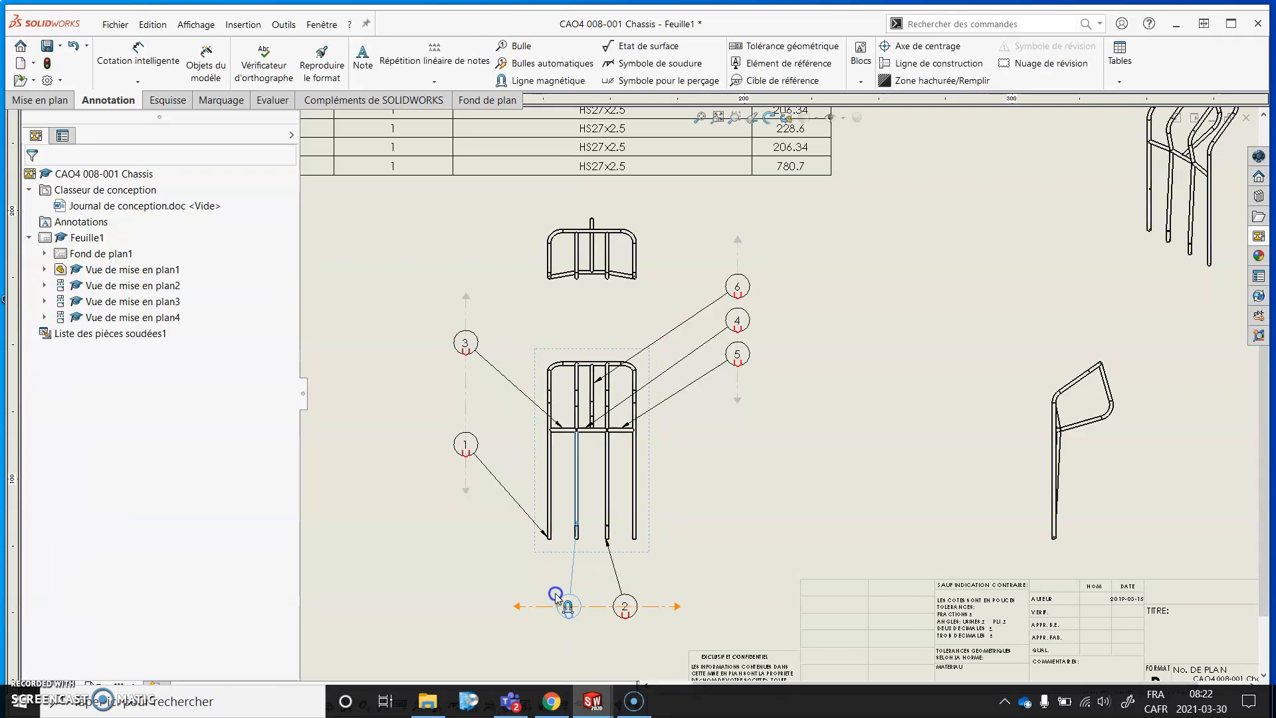
pyautogui.click(565, 605)
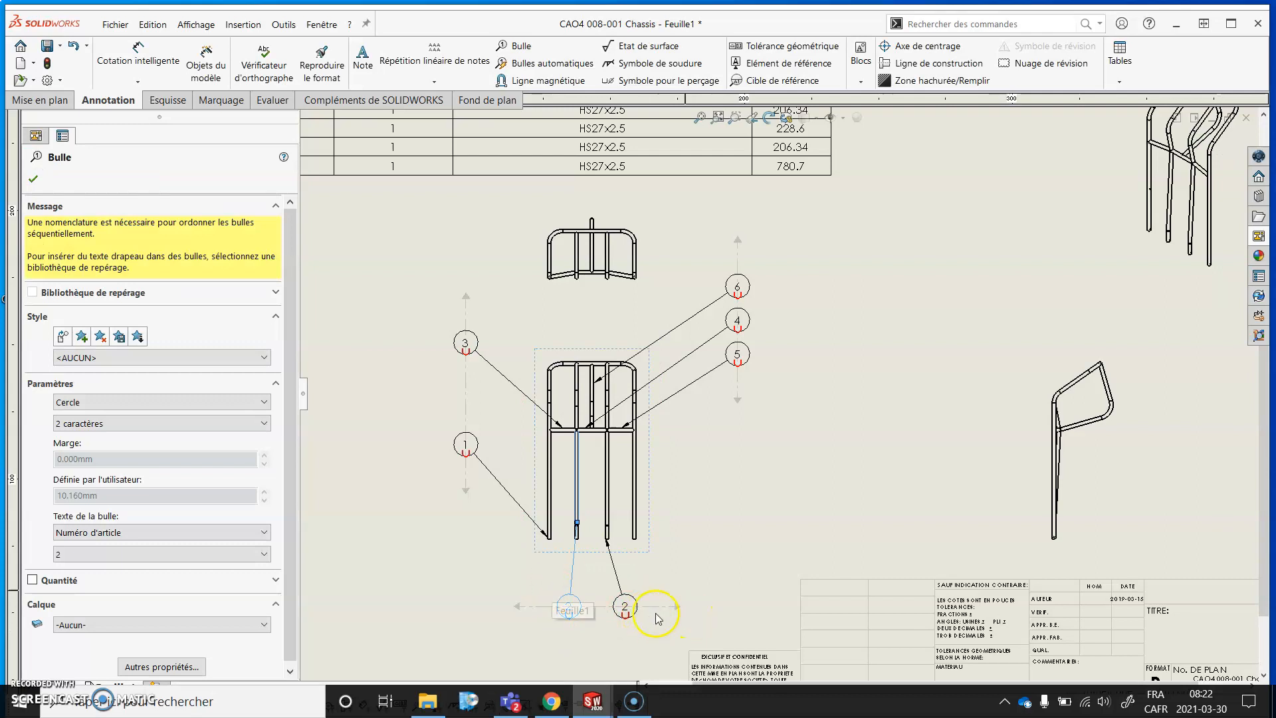
pyautogui.click(740, 397)
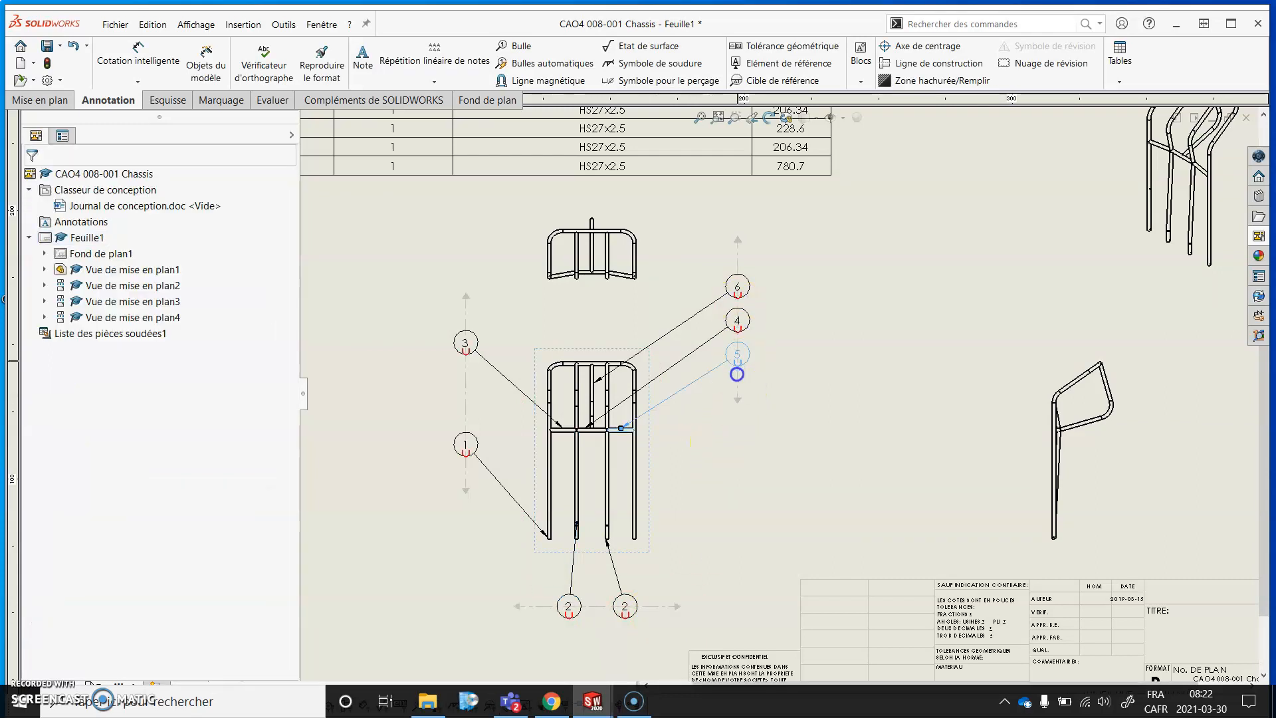
# Extend the magnetic line holding balloons 6, 4 and 5 downward to about 91 mm and spread those balloons along it
pyautogui.click(738, 364)
pyautogui.moveTo(744, 401); pyautogui.dragTo(743, 431)
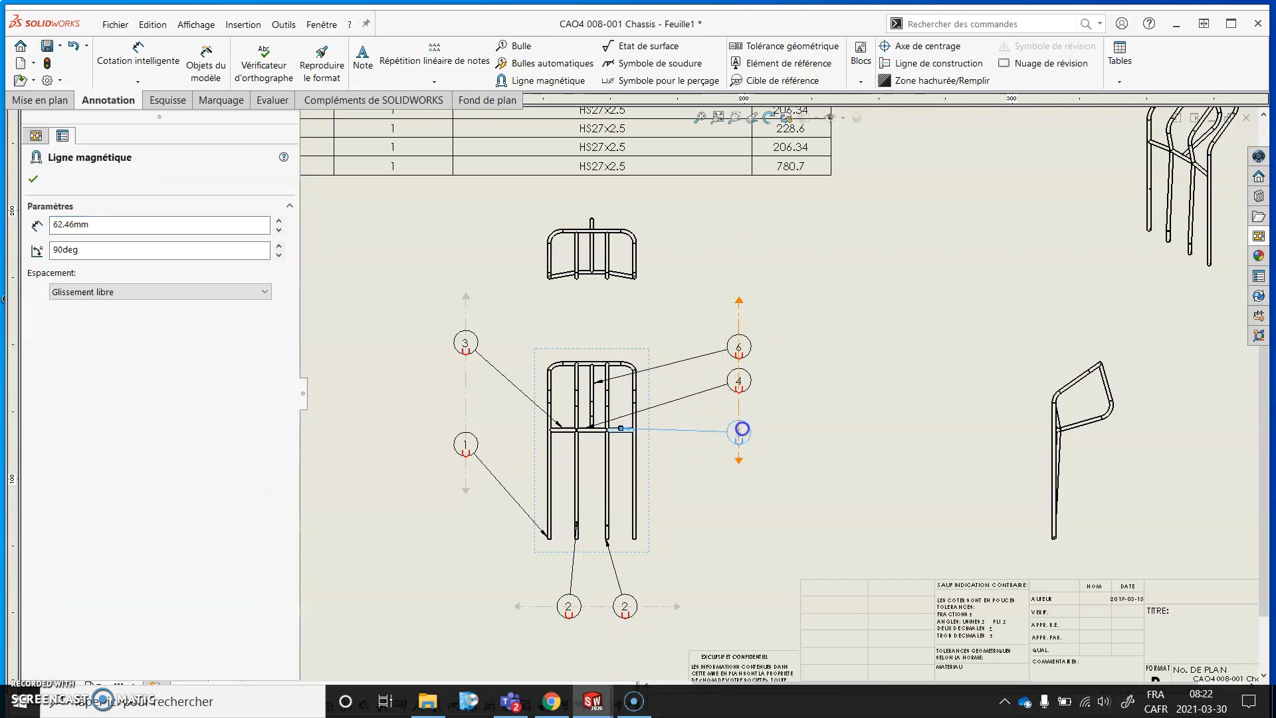
pyautogui.click(736, 481)
pyautogui.click(744, 436)
pyautogui.moveTo(738, 462); pyautogui.dragTo(734, 536)
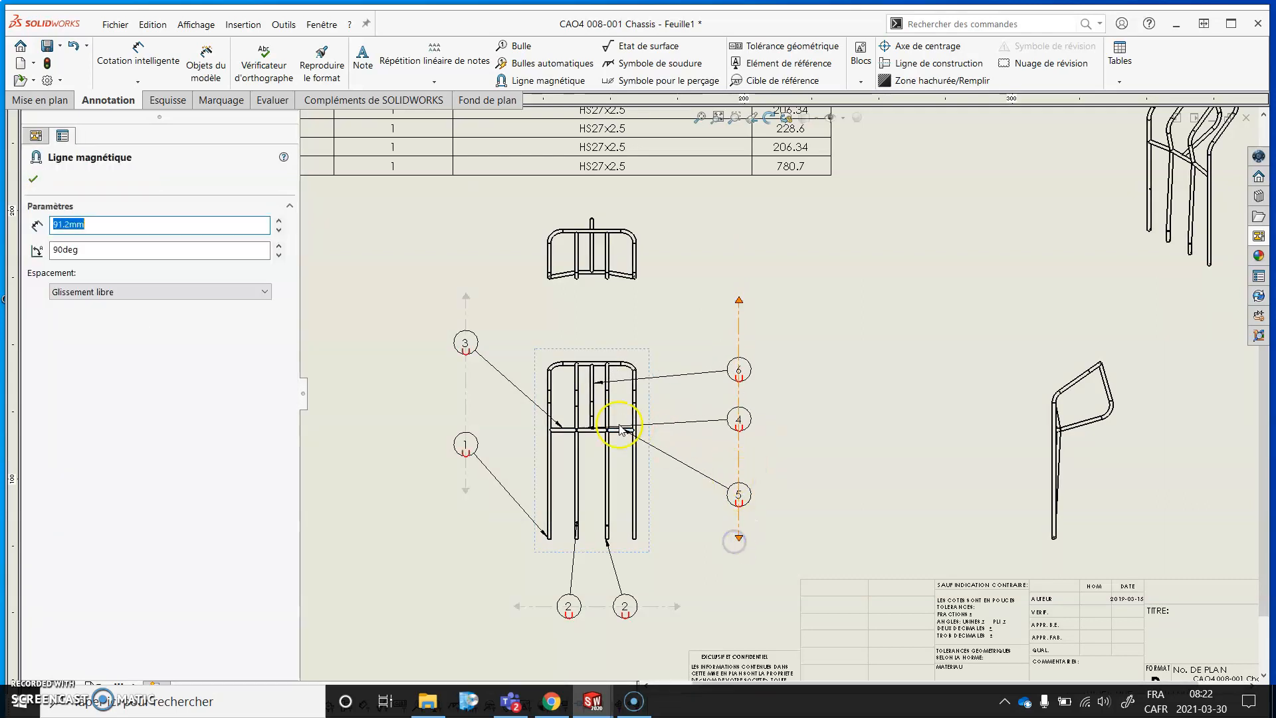
# Reattach the leaders of balloons 4 and 5 to the faces of their crossbar tubes, and slide balloon 6 upward
pyautogui.click(648, 424)
pyautogui.scroll(-5, 588, 444)
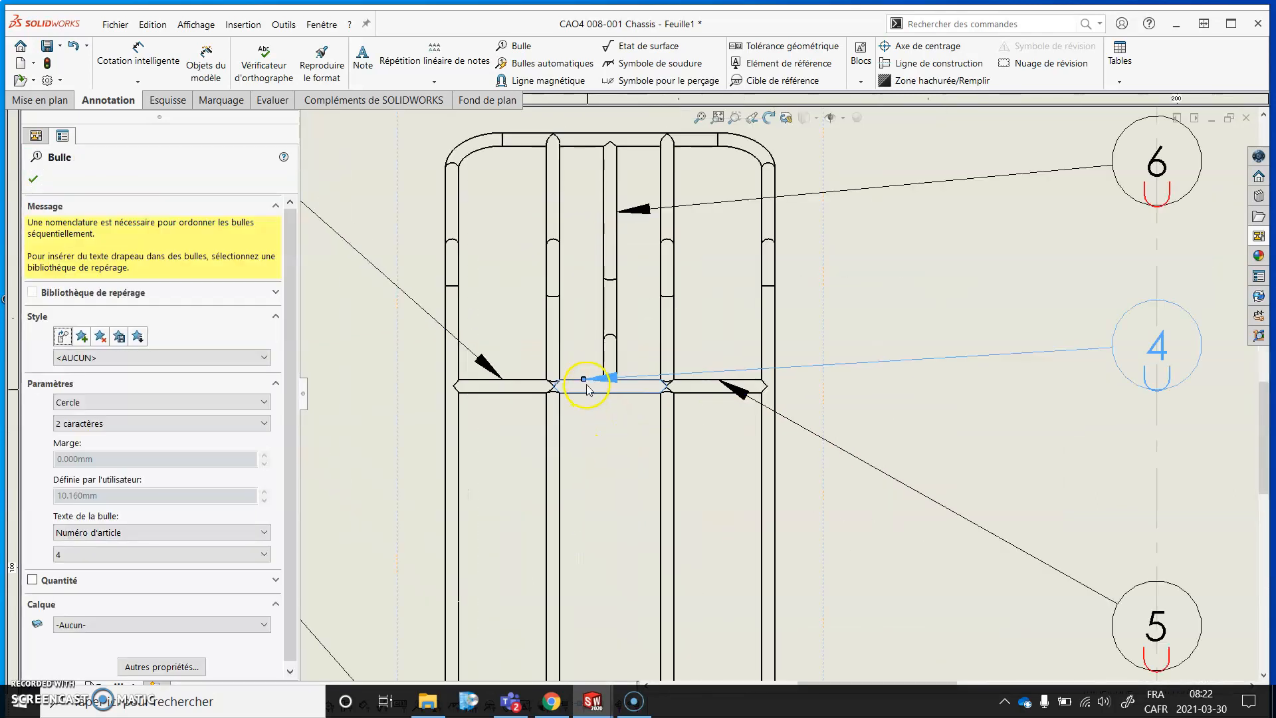
pyautogui.moveTo(585, 379)
pyautogui.mouseDown()
pyautogui.moveTo(615, 345)
pyautogui.moveTo(615, 311)
pyautogui.moveTo(607, 353)
pyautogui.moveTo(630, 384)
pyautogui.mouseUp()
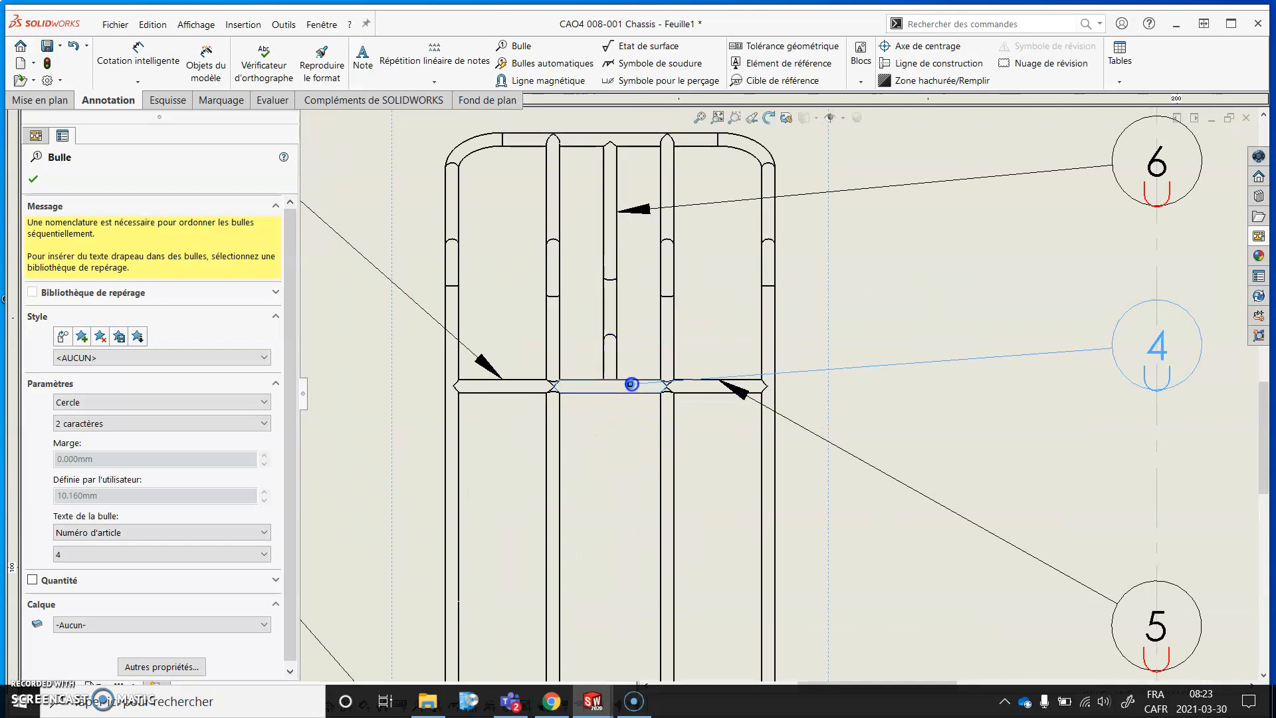
pyautogui.moveTo(746, 399)
pyautogui.mouseDown()
pyautogui.moveTo(721, 379)
pyautogui.moveTo(732, 386)
pyautogui.mouseUp()
pyautogui.scroll(4, 484, 363)
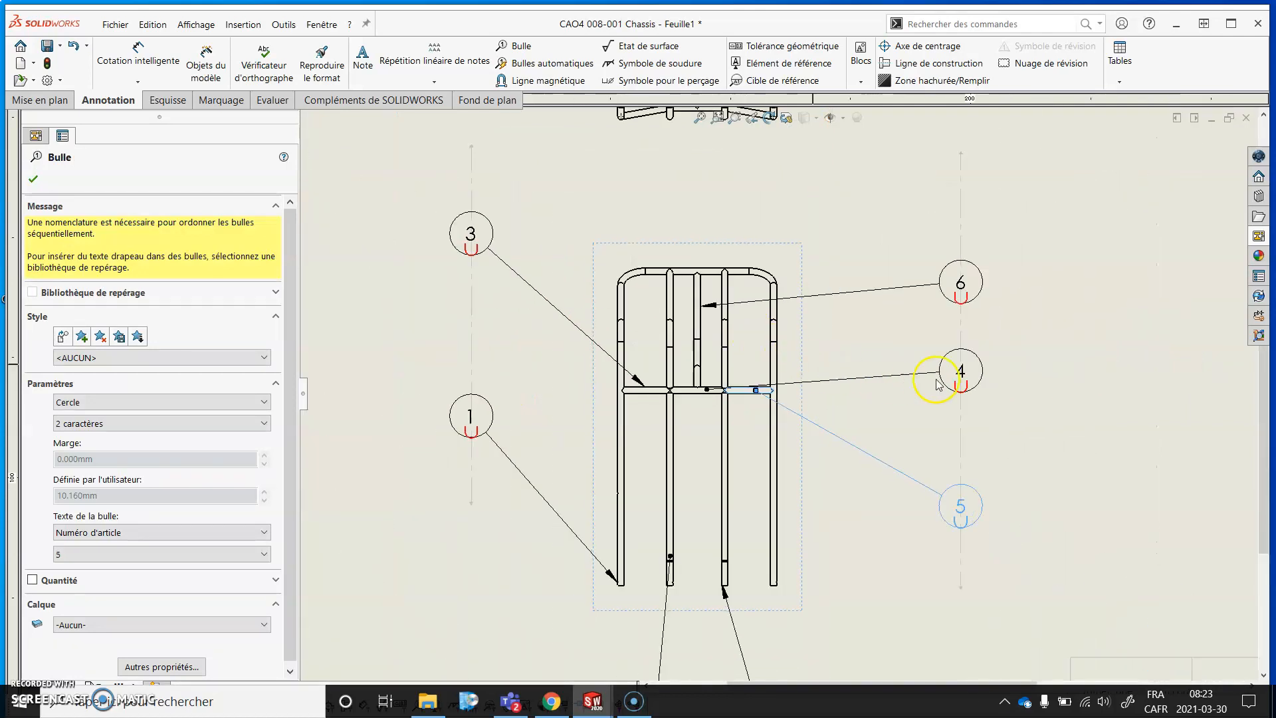
pyautogui.moveTo(982, 282); pyautogui.dragTo(976, 222)
pyautogui.click(1011, 385)
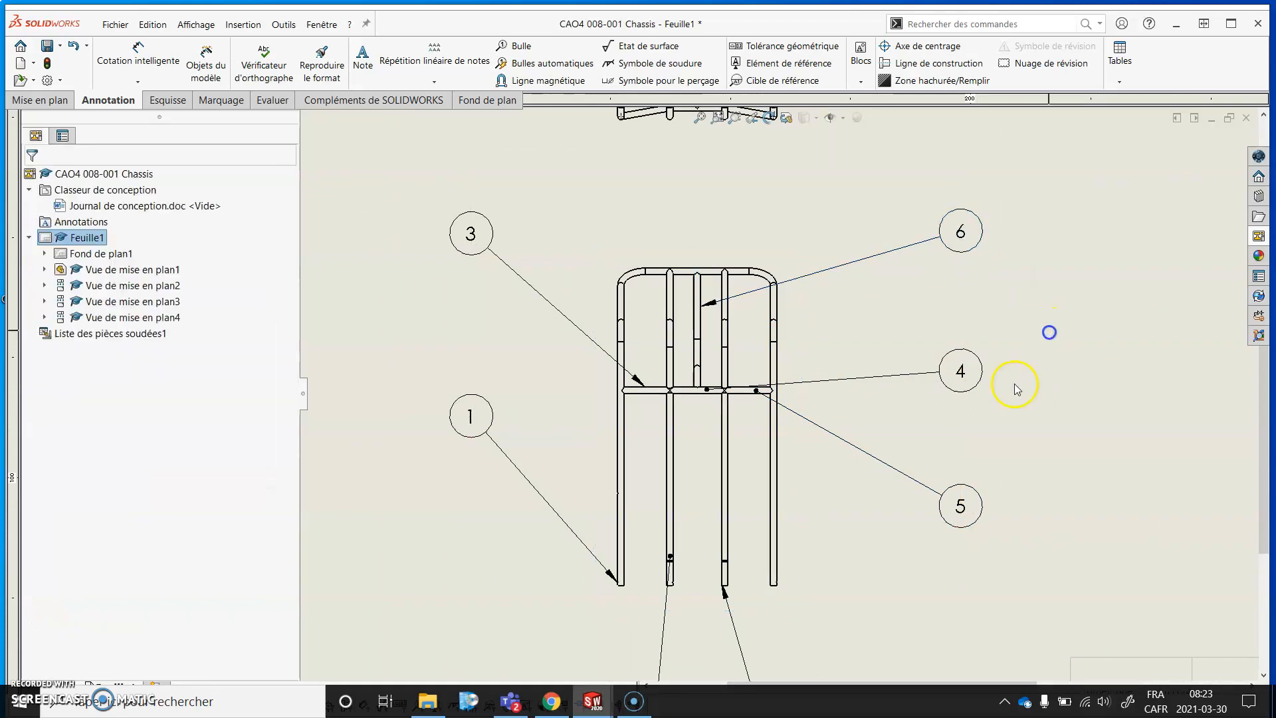
pyautogui.scroll(3, 806, 442)
pyautogui.scroll(2, 818, 465)
pyautogui.scroll(-2, 808, 216)
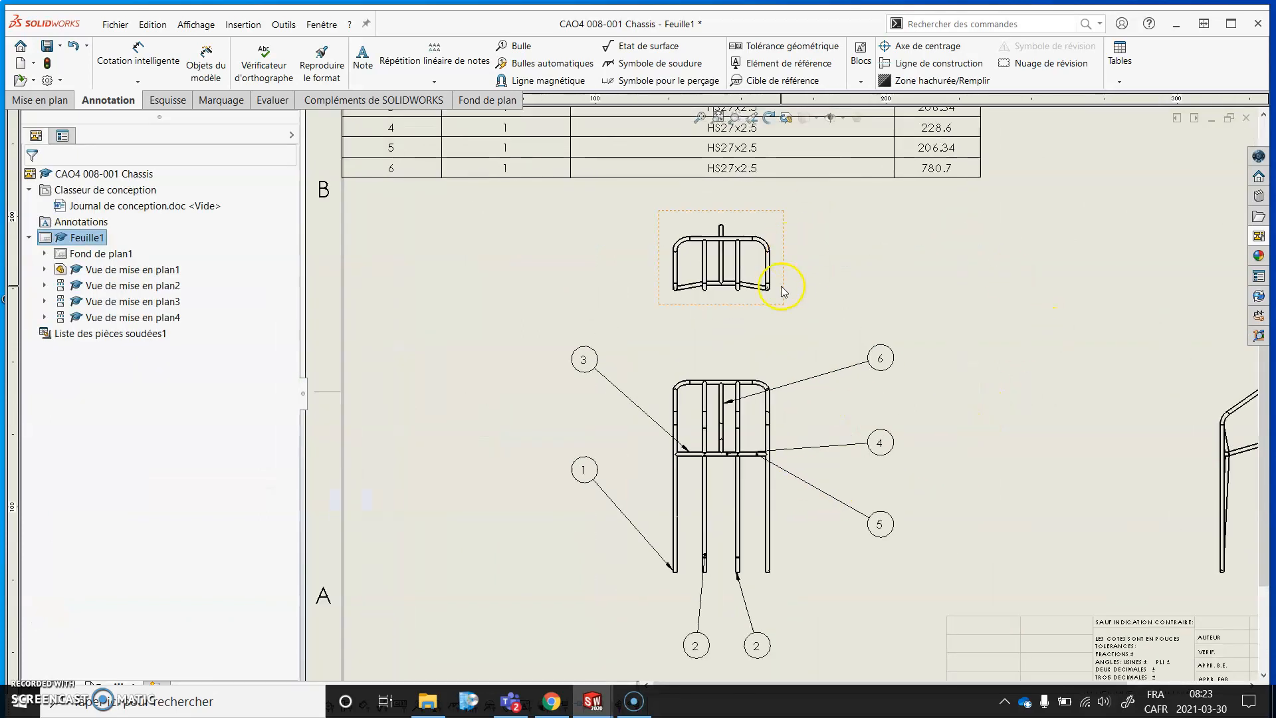
pyautogui.click(779, 283)
pyautogui.click(559, 64)
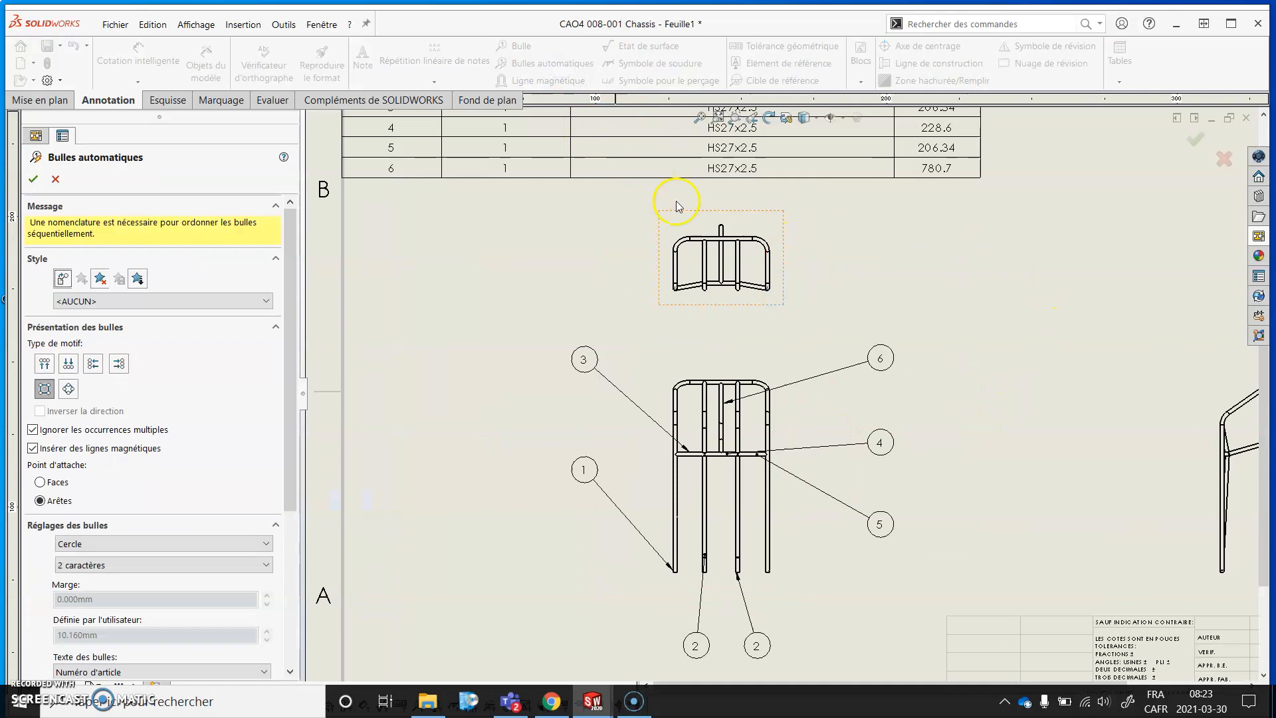
pyautogui.click(714, 266)
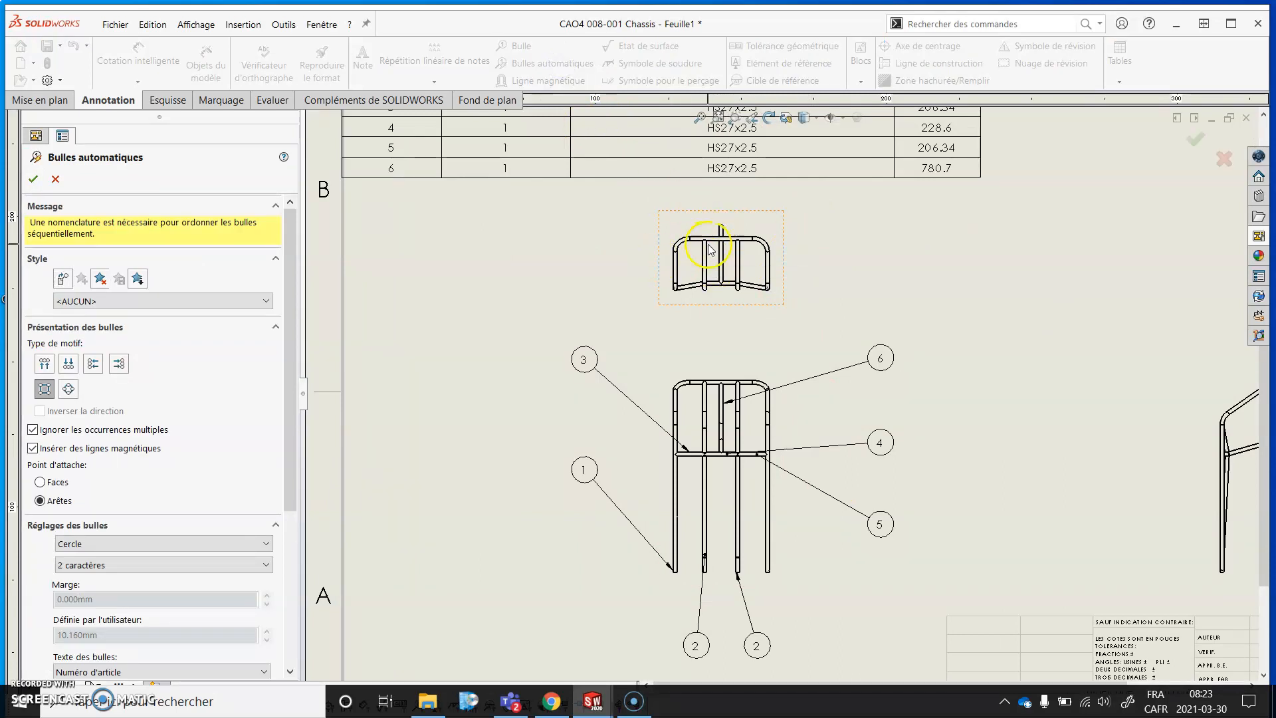
pyautogui.press('Escape')
# Add individual balloons to the upper projected view for the outer frame, an inner lengthwise tube and the slanted end crossbar
pyautogui.scroll(-1, 765, 233)
pyautogui.click(522, 48)
pyautogui.scroll(-1, 810, 236)
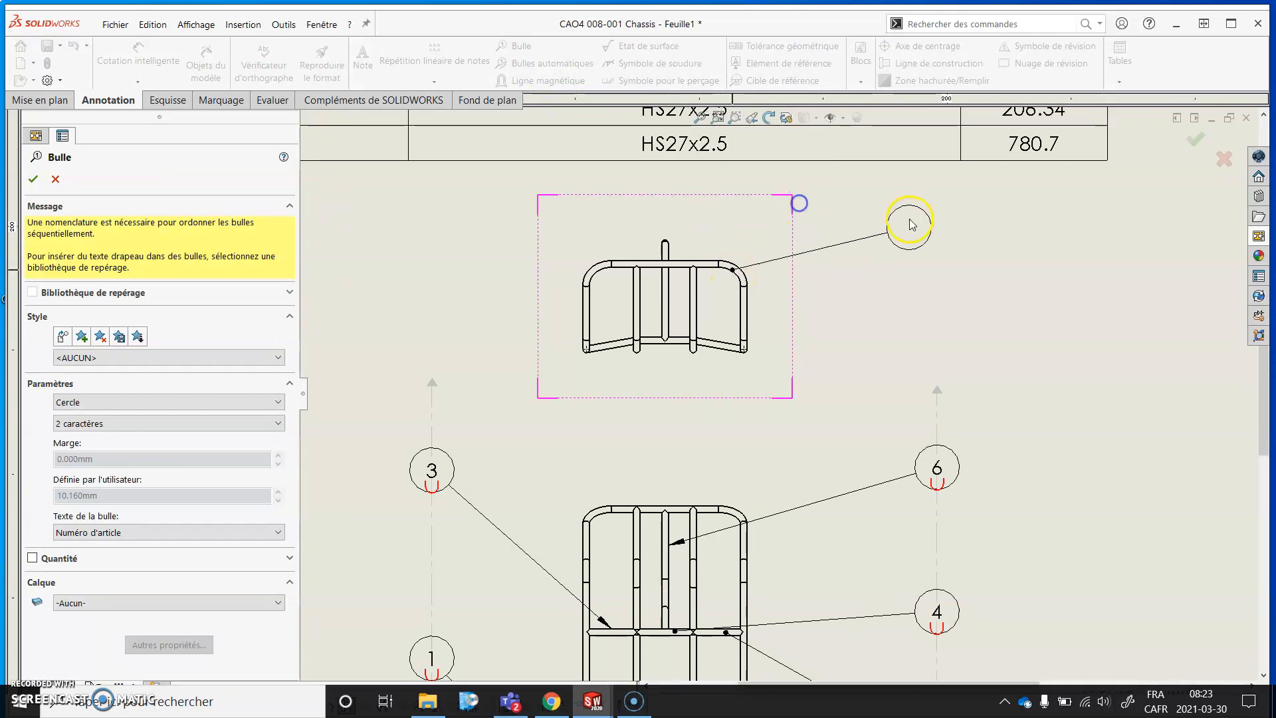
pyautogui.click(937, 224)
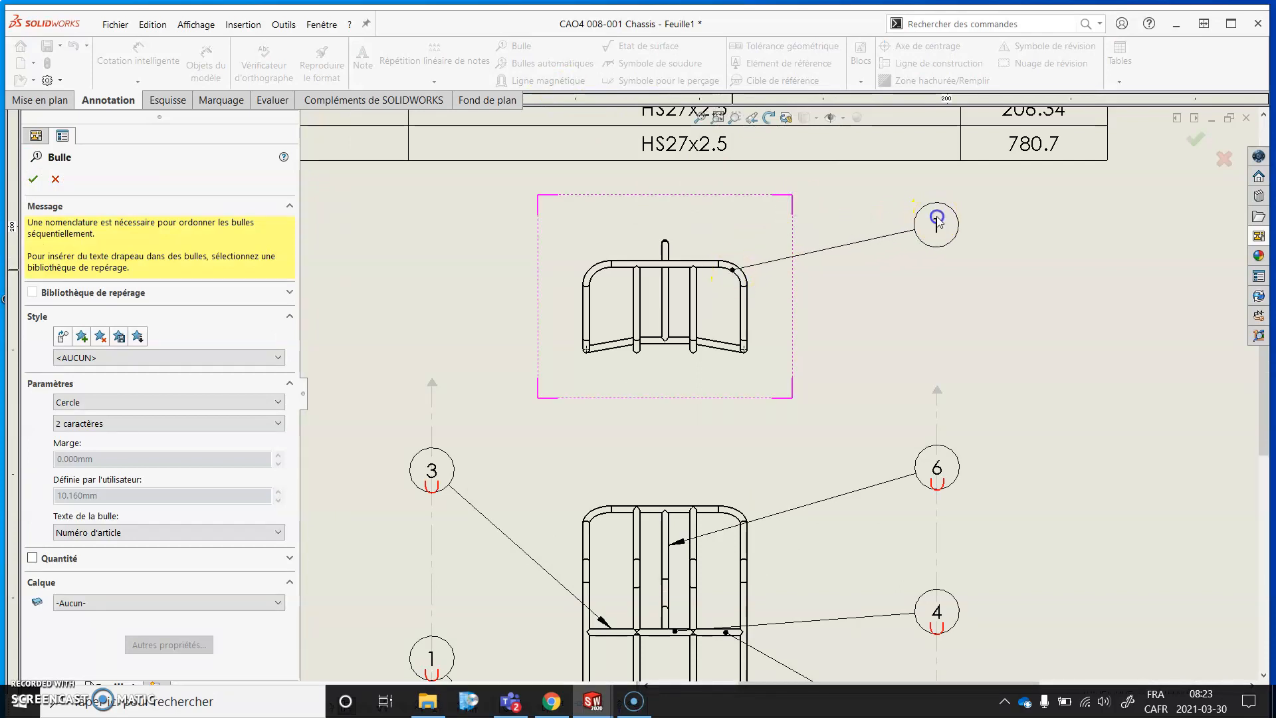
pyautogui.click(636, 299)
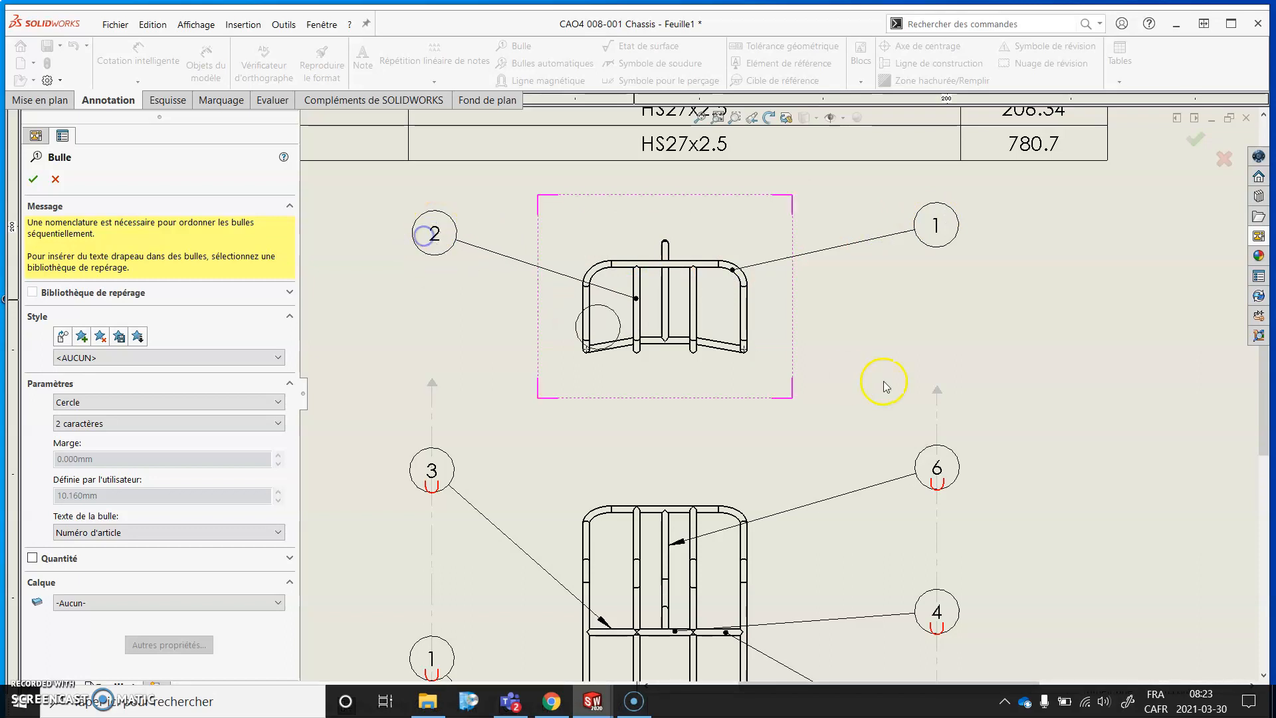
pyautogui.click(705, 338)
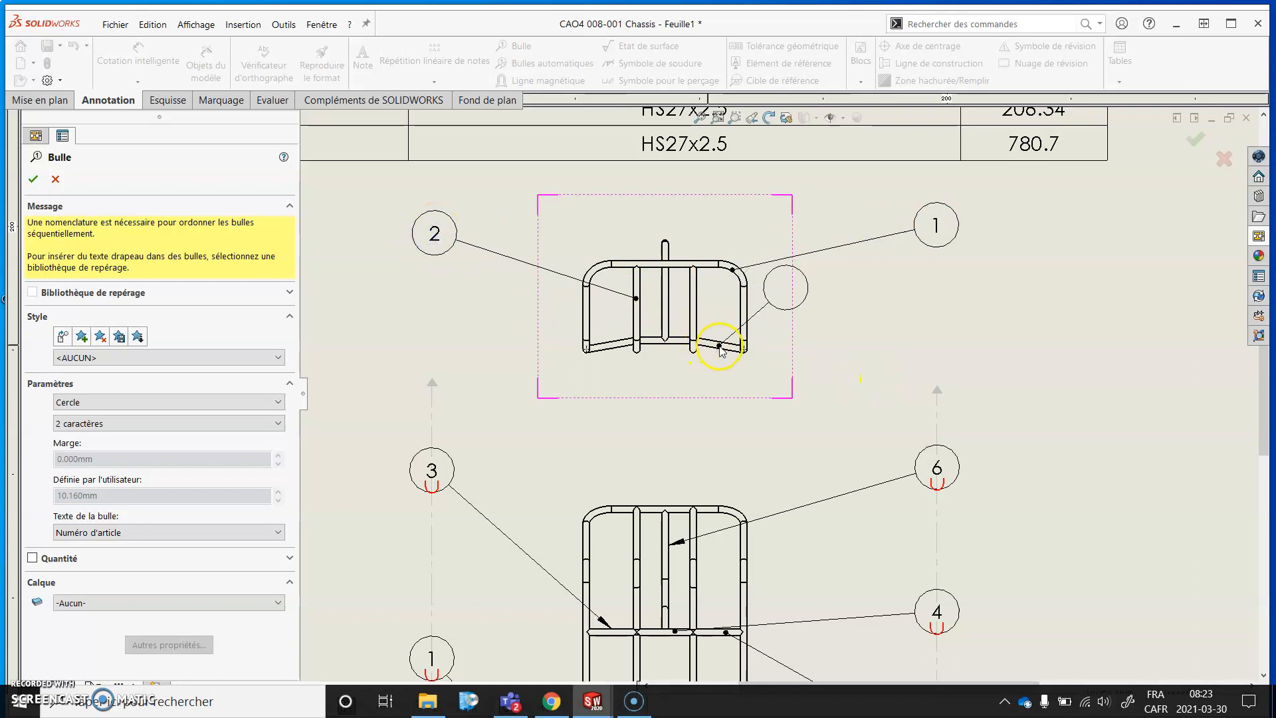
pyautogui.click(939, 324)
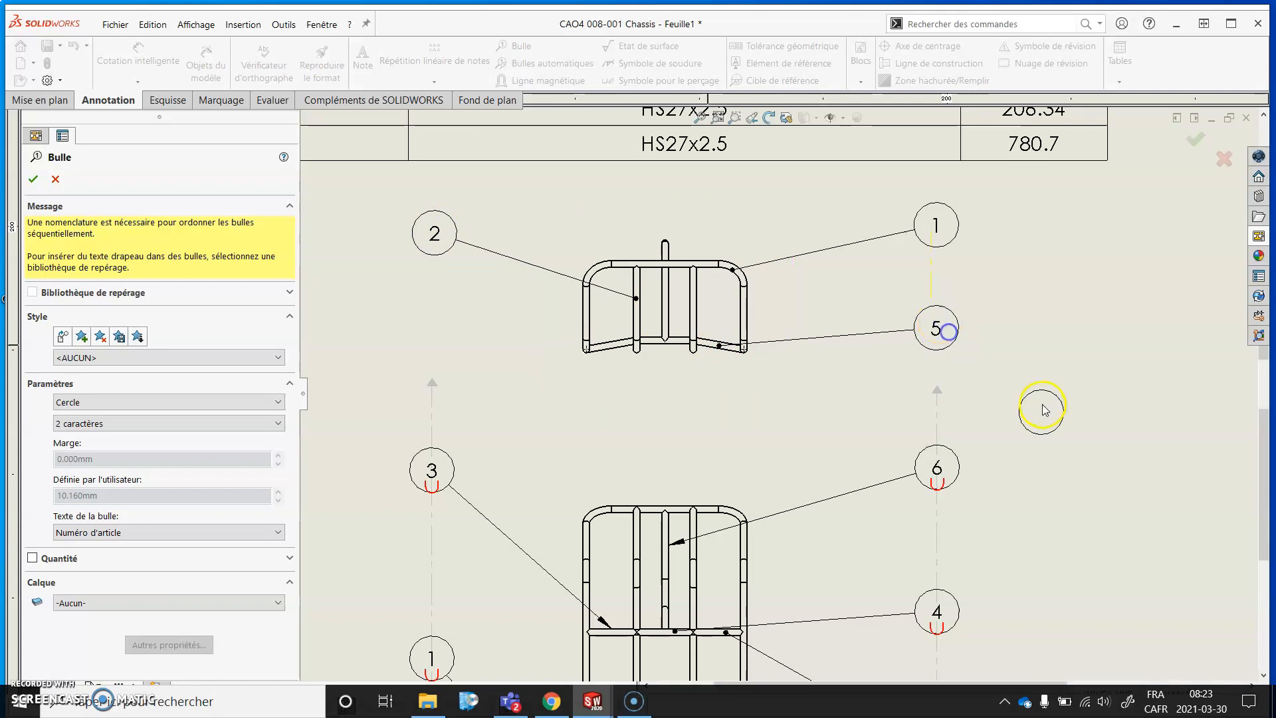
# Add balloons to the side view for the rounded rear tube, the straight leg and the sloping upper tube
pyautogui.scroll(4, 1064, 425)
pyautogui.scroll(-5, 955, 479)
pyautogui.scroll(-1, 917, 470)
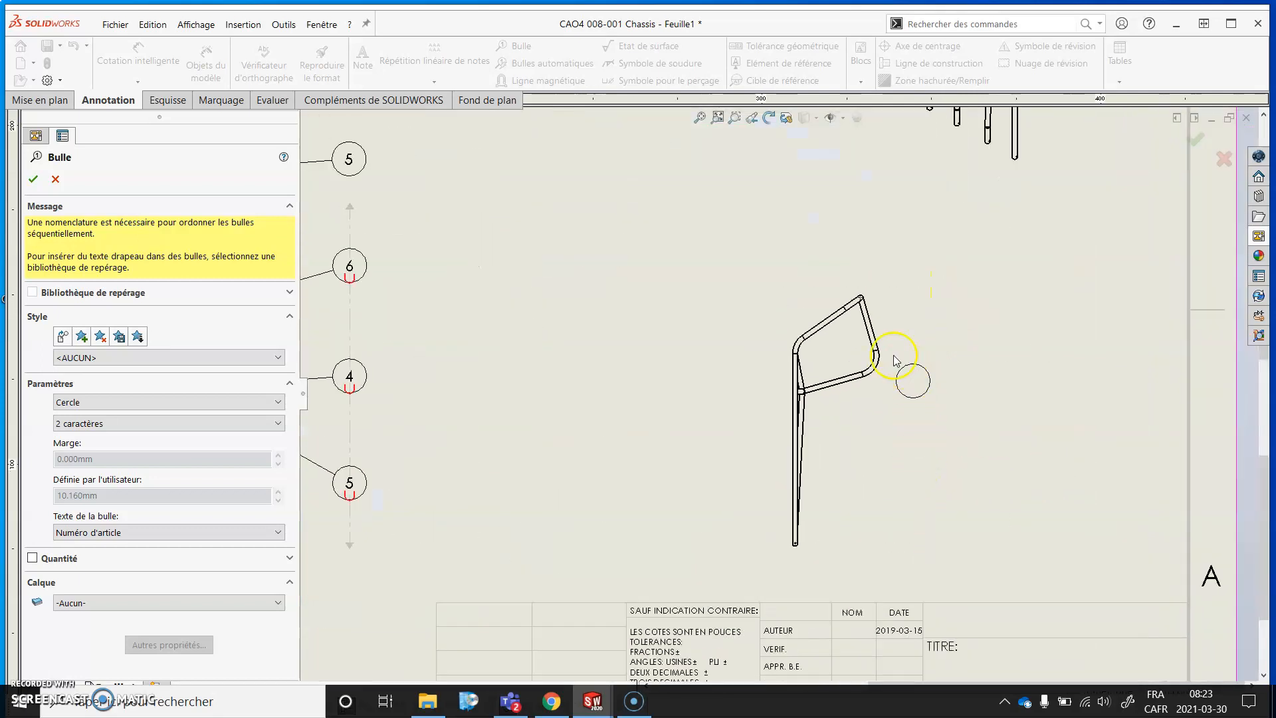
pyautogui.click(878, 360)
pyautogui.click(984, 343)
pyautogui.click(798, 432)
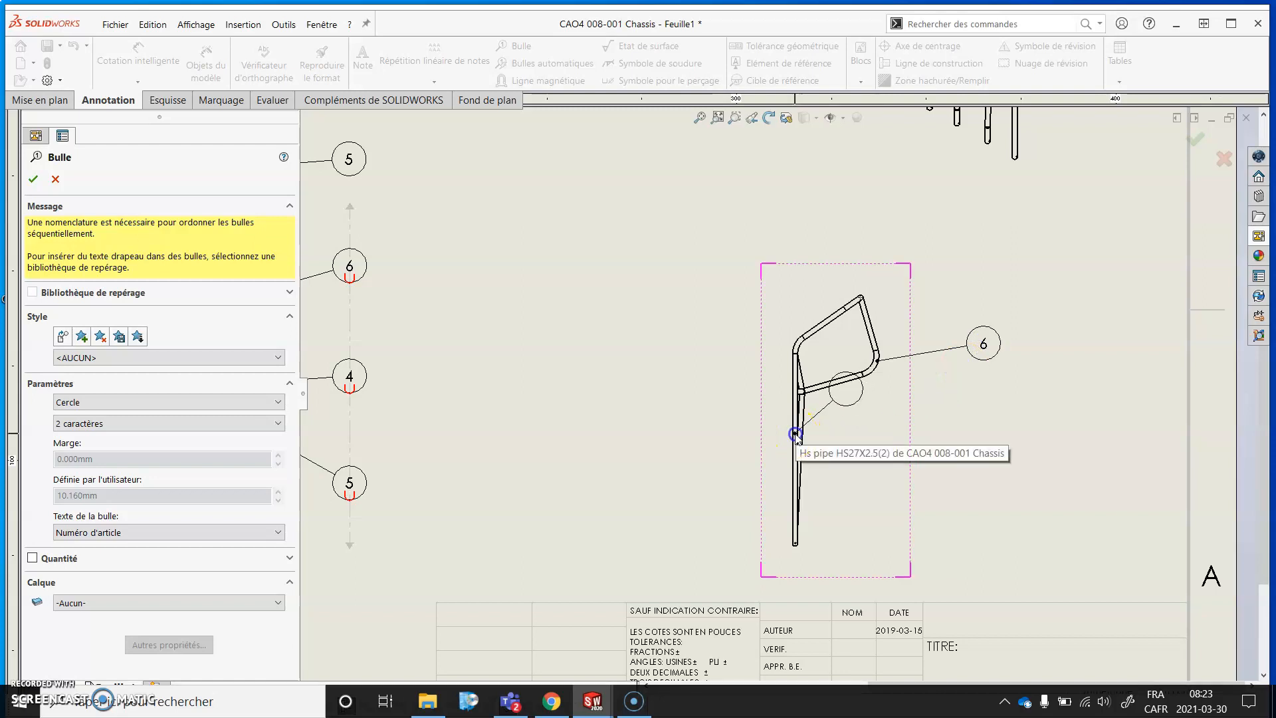
pyautogui.click(673, 405)
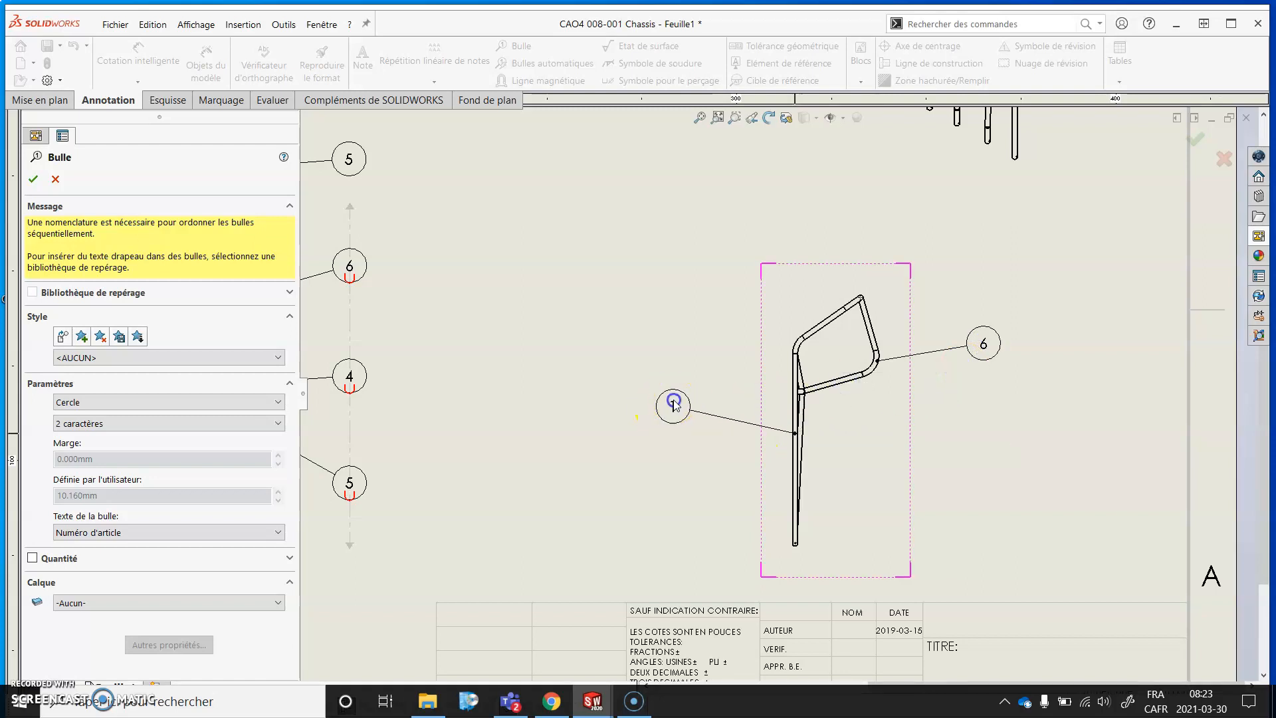
pyautogui.click(826, 321)
pyautogui.click(668, 278)
# Add a balloon for the slightly inclined item 2 tube beside the side view's leg, and finish ballooning
pyautogui.scroll(-3, 841, 485)
pyautogui.scroll(-3, 767, 403)
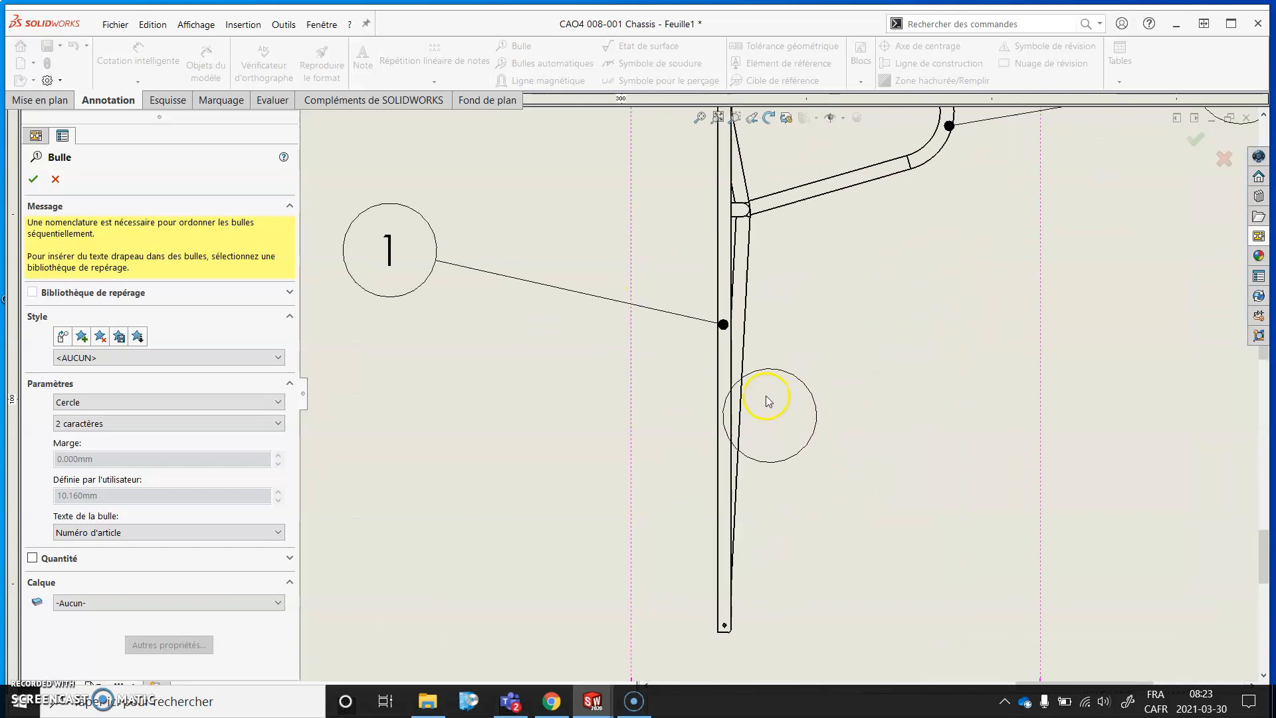
pyautogui.click(740, 266)
pyautogui.scroll(5, 1093, 384)
pyautogui.scroll(2, 1031, 399)
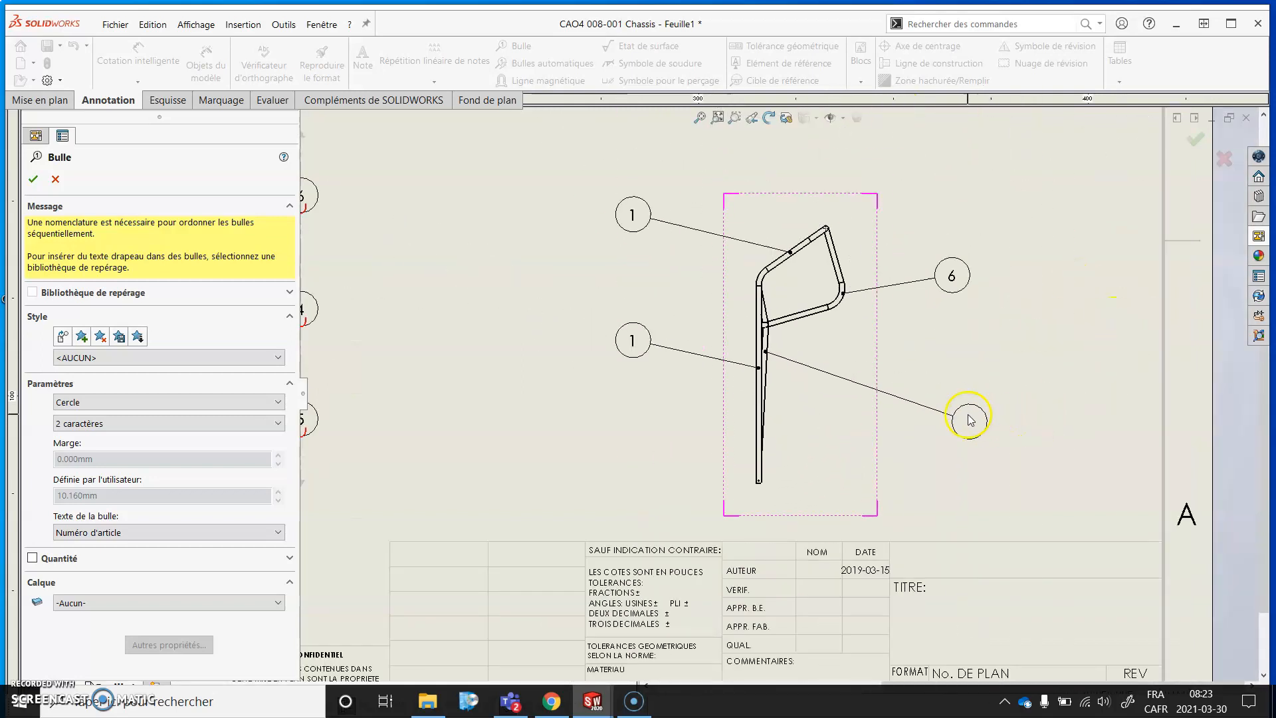
pyautogui.click(952, 407)
pyautogui.scroll(2, 958, 399)
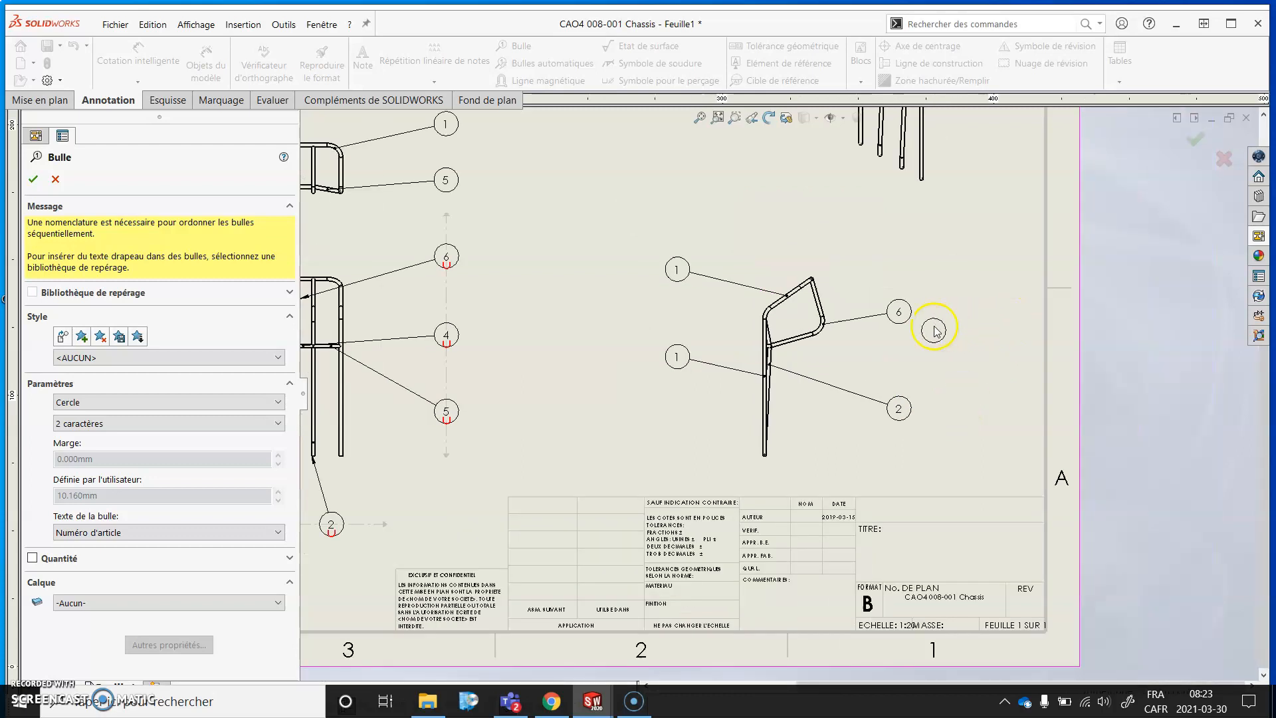
pyautogui.scroll(2, 891, 316)
pyautogui.press('Escape')
# Sketch a corner rectangle about 2200 by 2000 mm around the isometric view, starting at the sheet frame's upper-right corner
pyautogui.scroll(3, 881, 228)
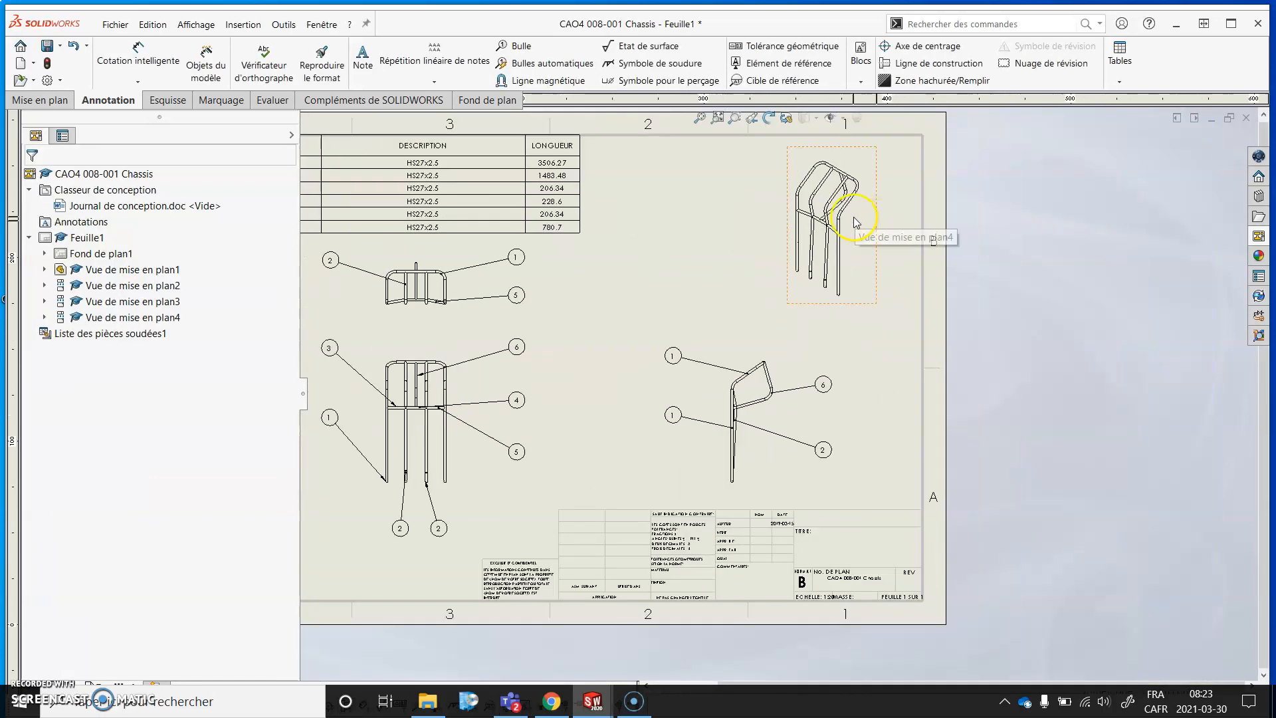
pyautogui.scroll(-1, 860, 223)
pyautogui.click(184, 103)
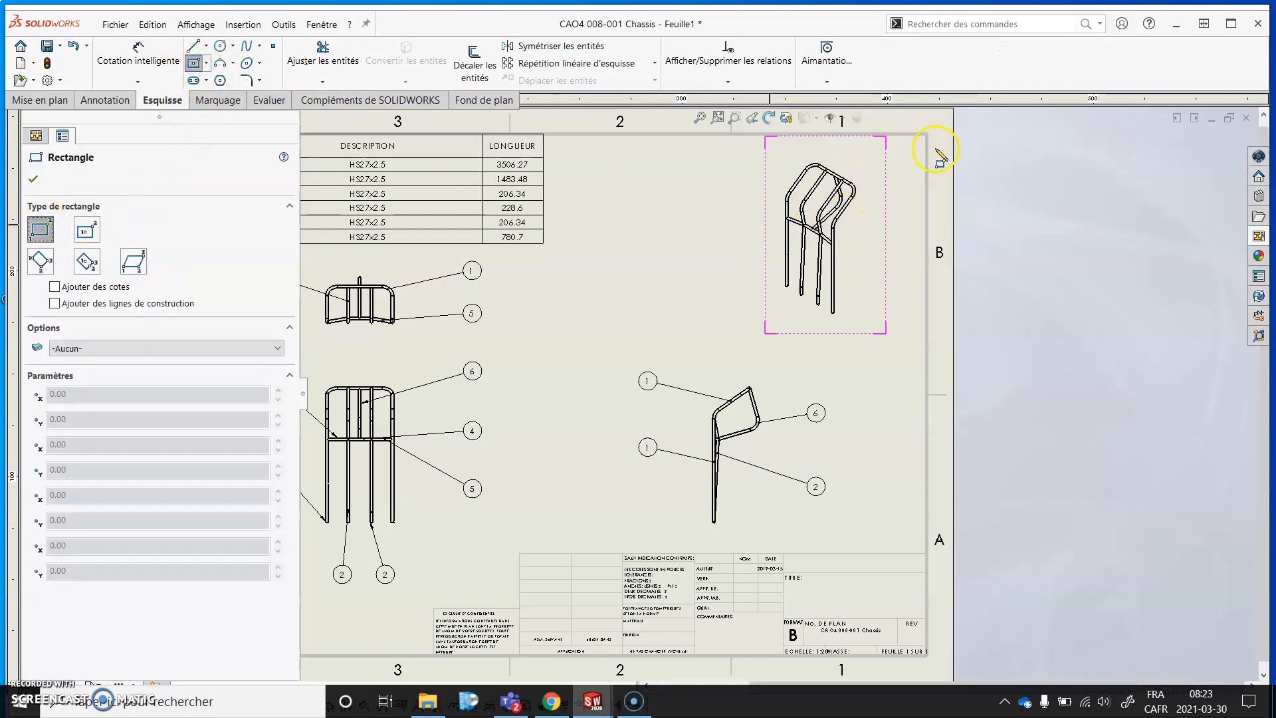
pyautogui.click(927, 134)
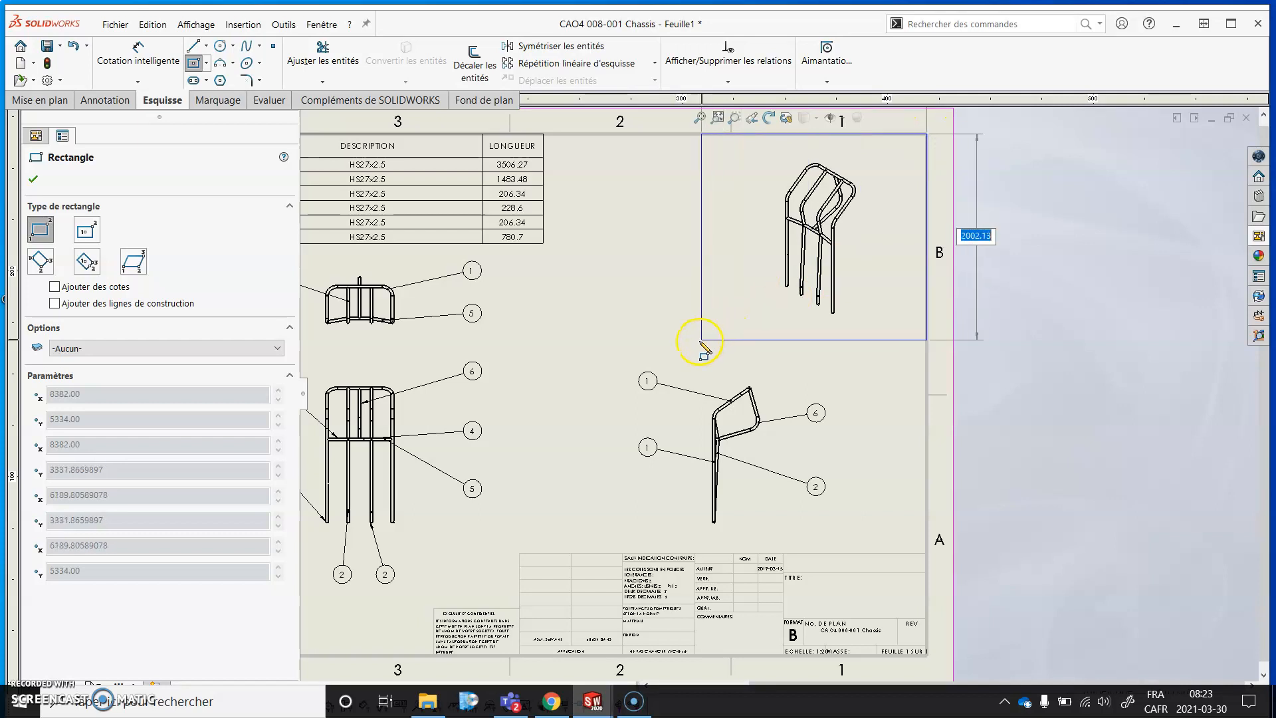
pyautogui.click(698, 342)
pyautogui.press('Escape')
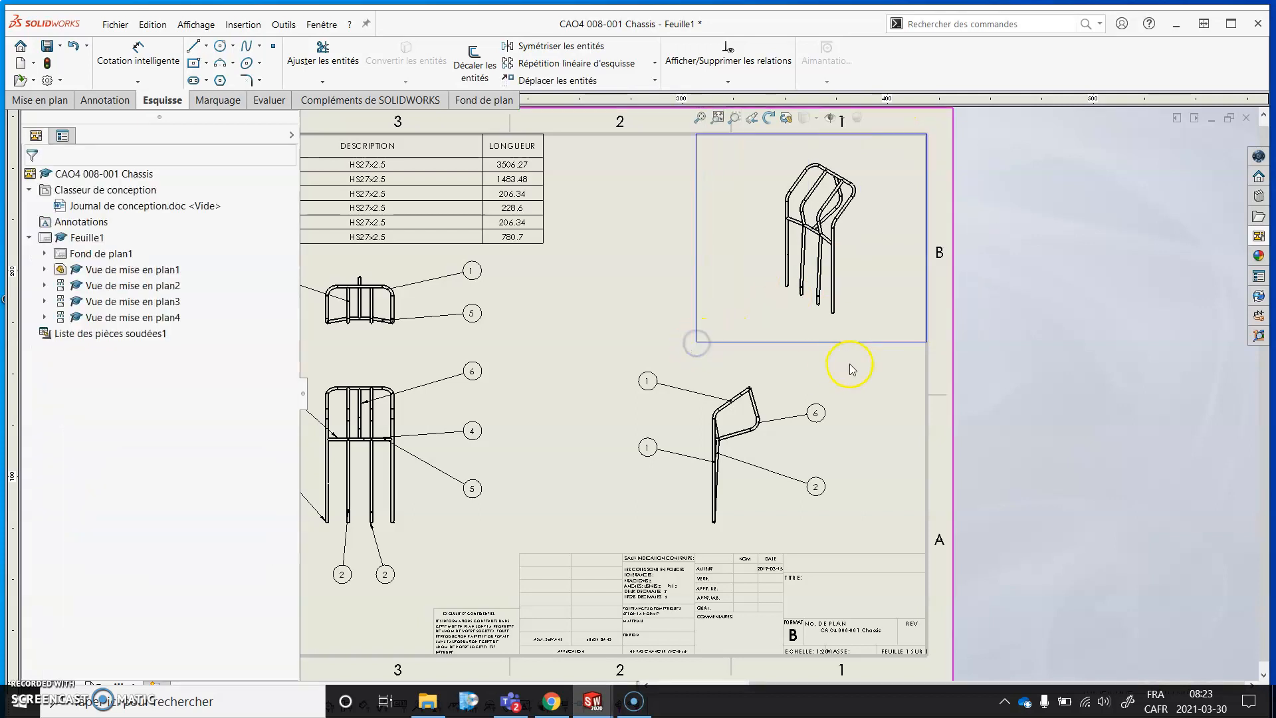
# Narrow the DESCRIPTION column of the weldment cut list table
pyautogui.scroll(-4, 664, 393)
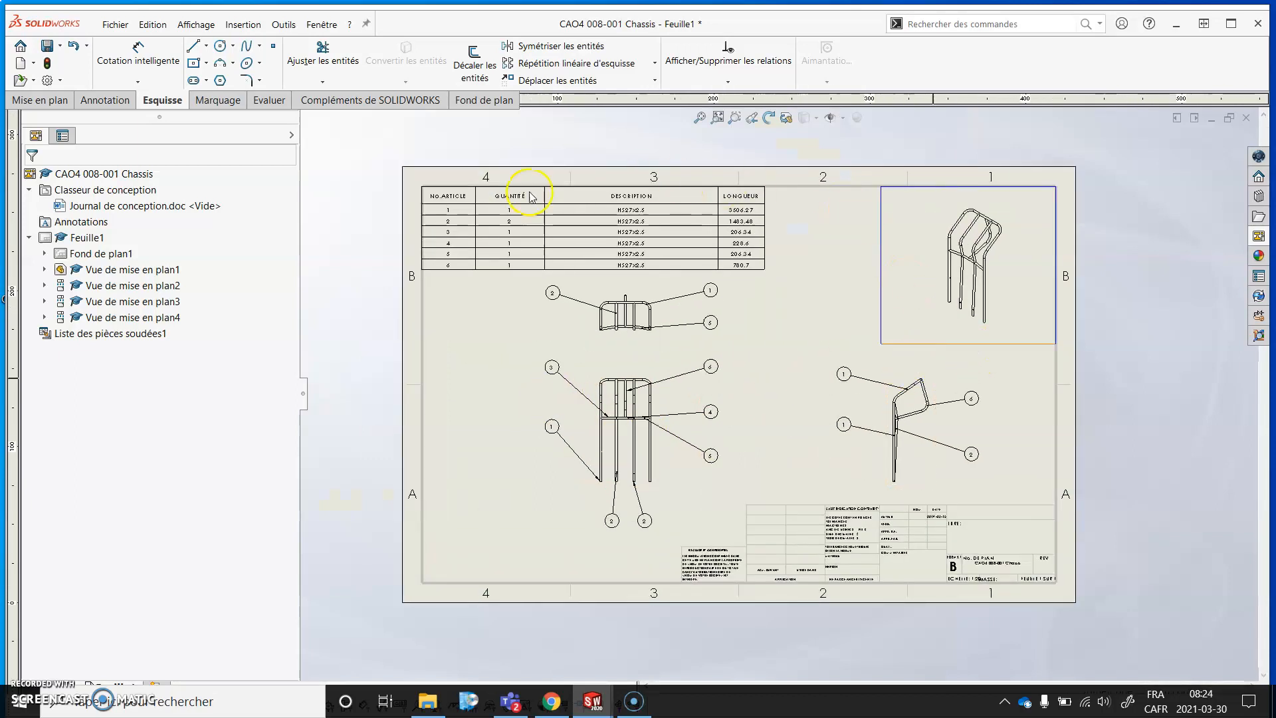
pyautogui.scroll(-2, 718, 296)
pyautogui.scroll(-2, 565, 299)
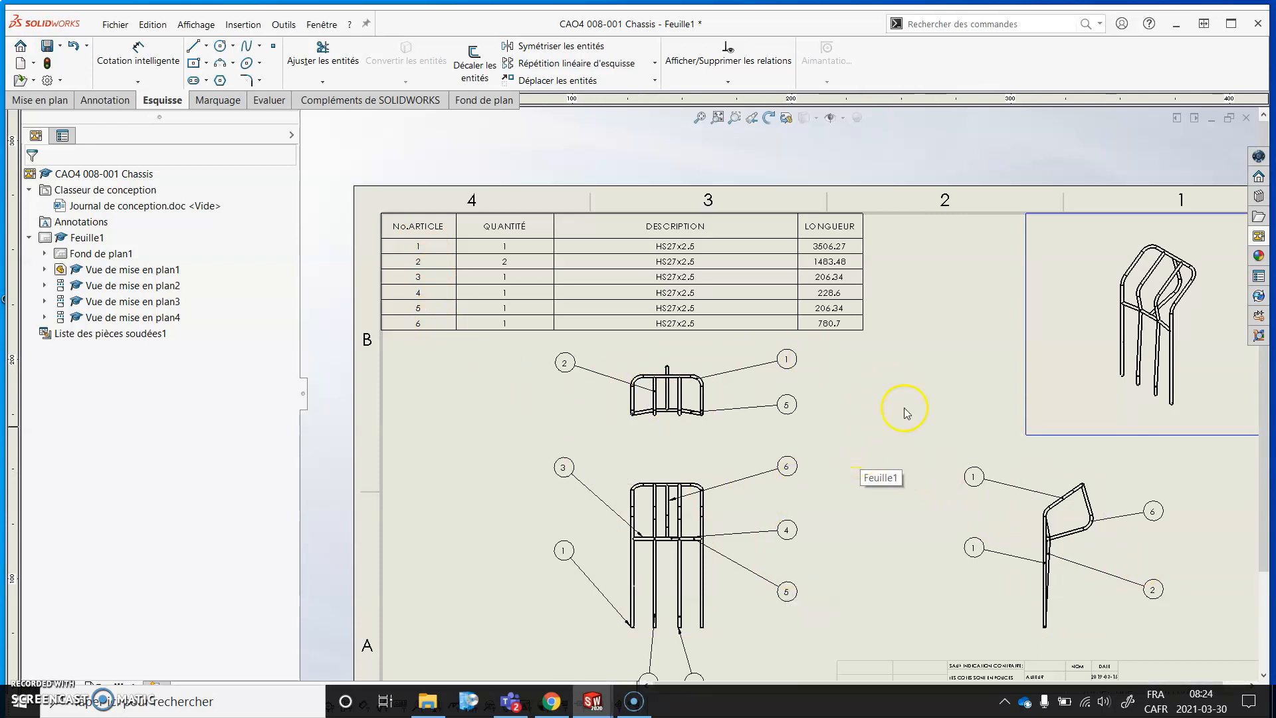
pyautogui.scroll(1, 900, 409)
pyautogui.scroll(-1, 708, 278)
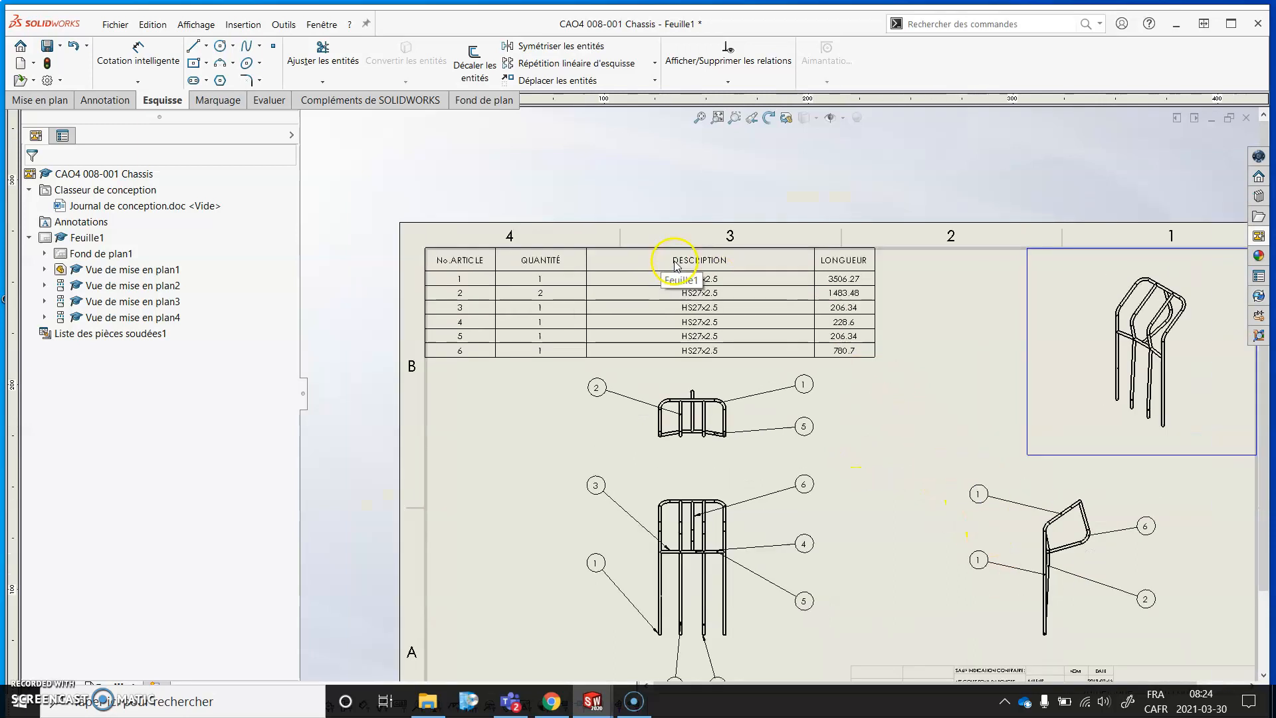
pyautogui.scroll(-2, 550, 327)
pyautogui.click(941, 257)
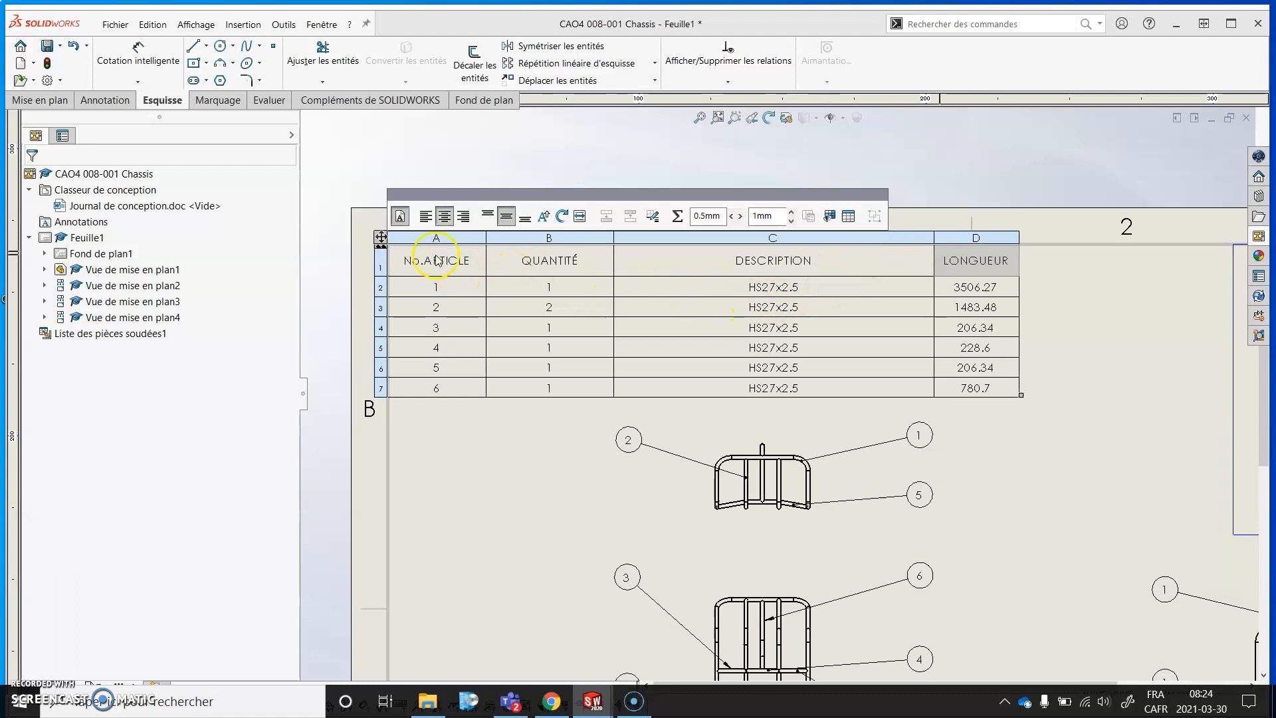
pyautogui.click(930, 238)
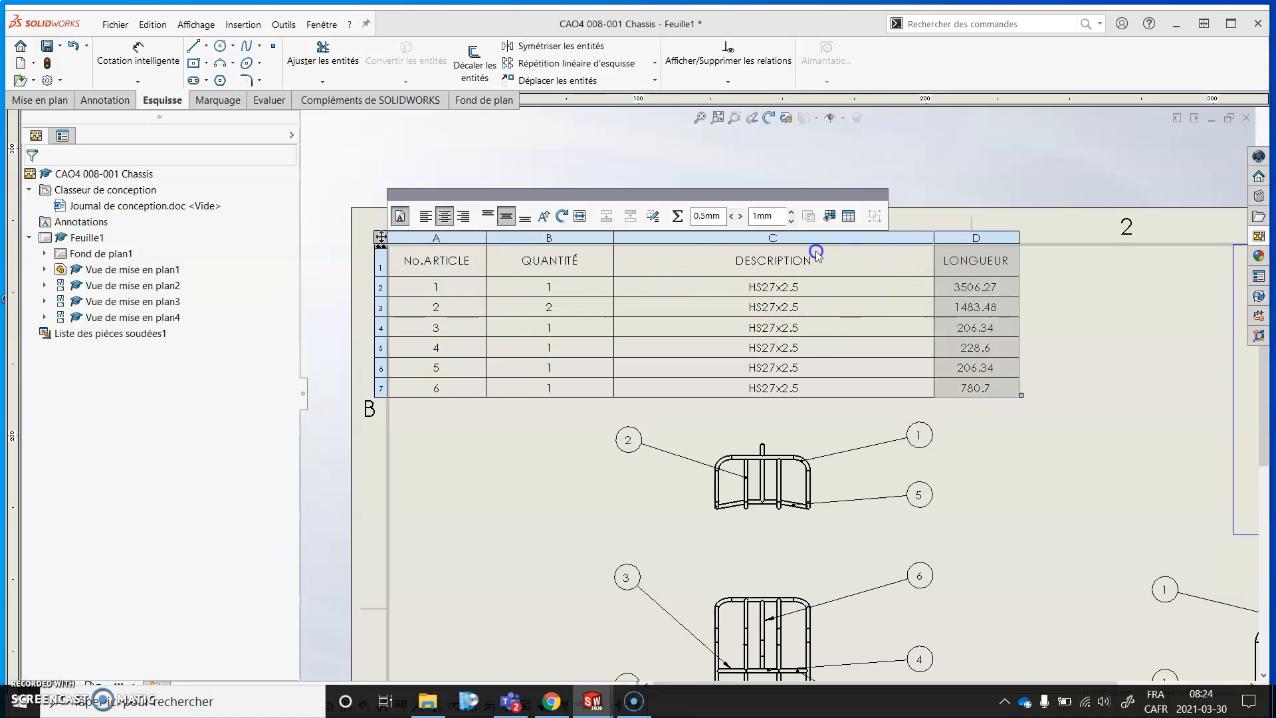
pyautogui.click(932, 237)
pyautogui.moveTo(935, 237); pyautogui.dragTo(768, 250)
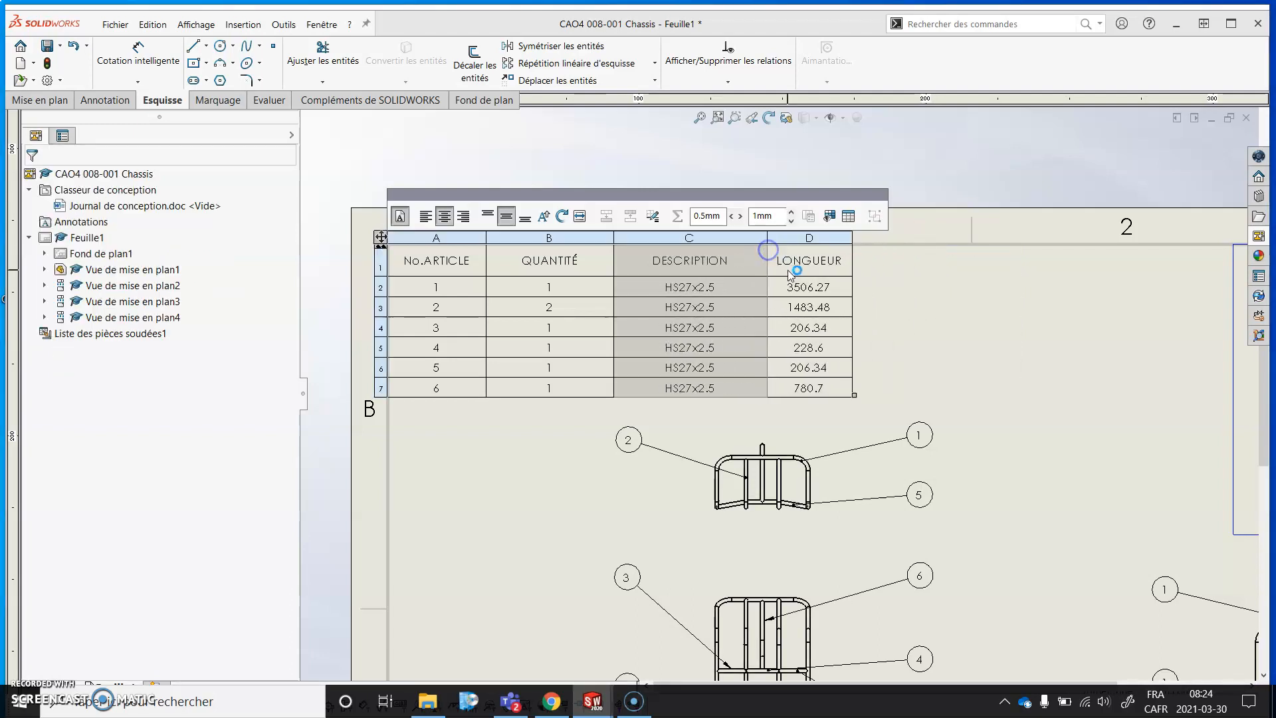
pyautogui.click(831, 240)
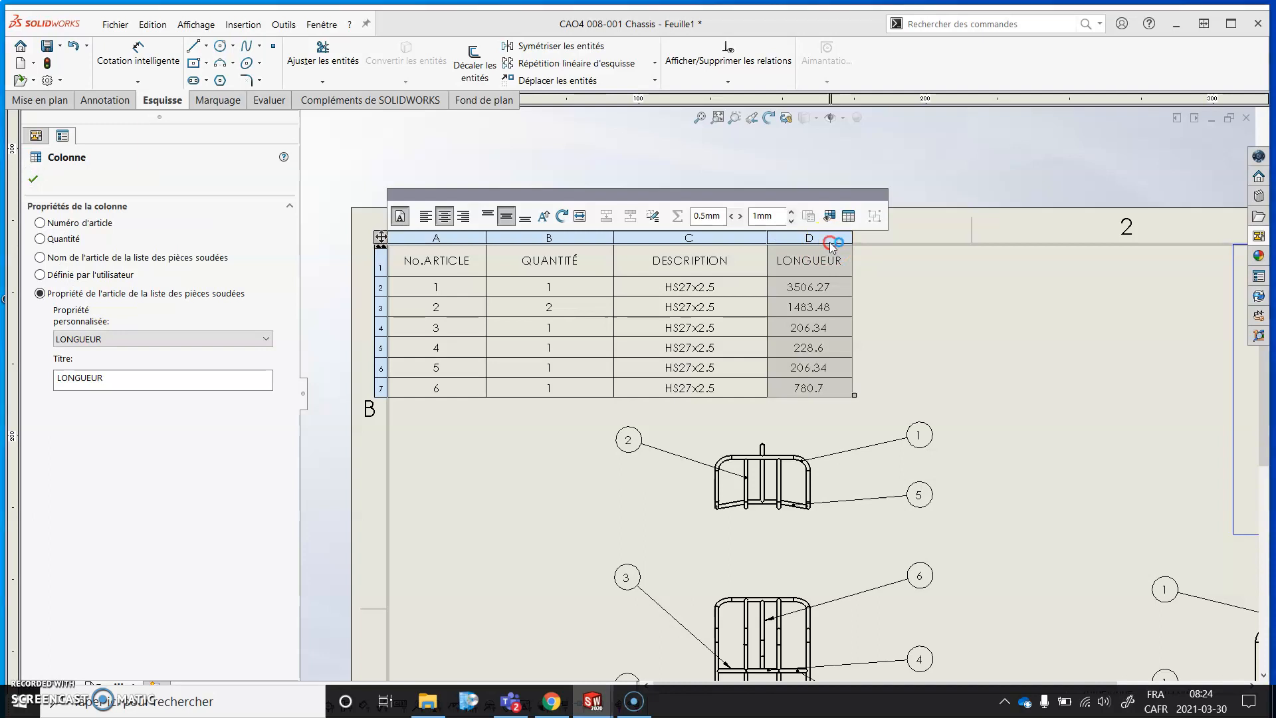
pyautogui.rightClick(831, 243)
pyautogui.rightClick(787, 244)
pyautogui.click(776, 240)
pyautogui.rightClick(776, 240)
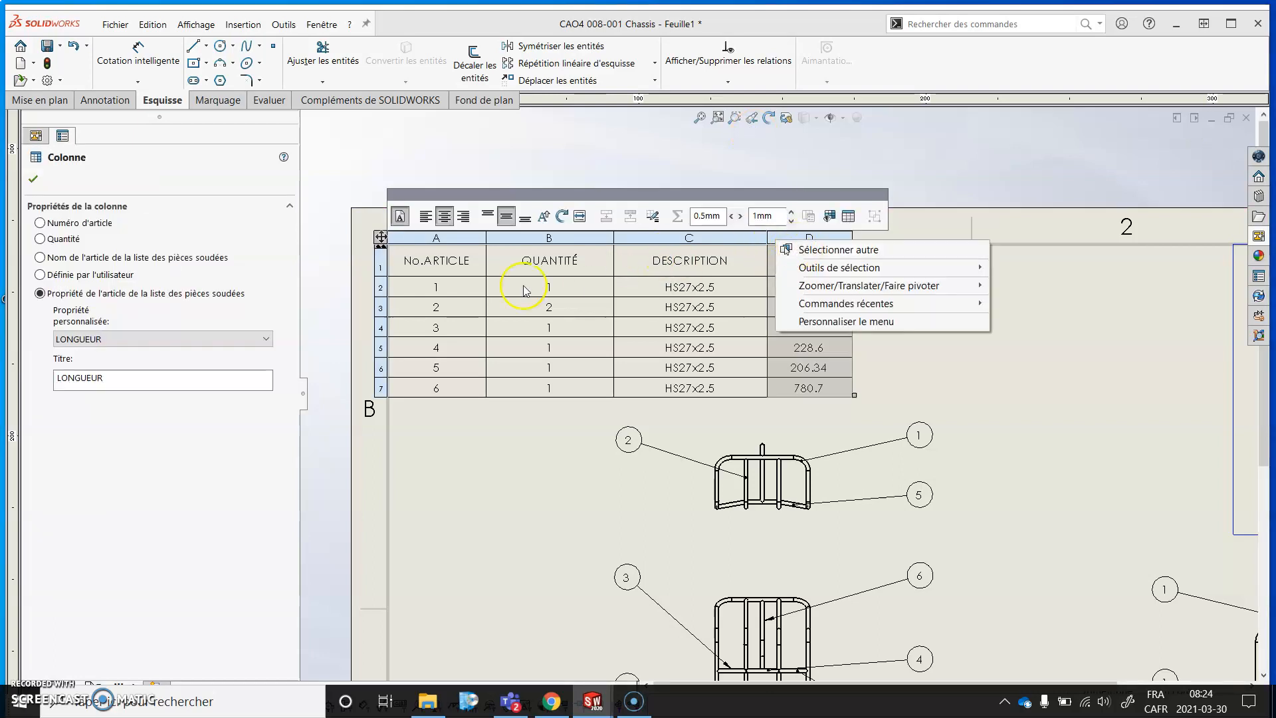
pyautogui.click(434, 279)
pyautogui.click(380, 238)
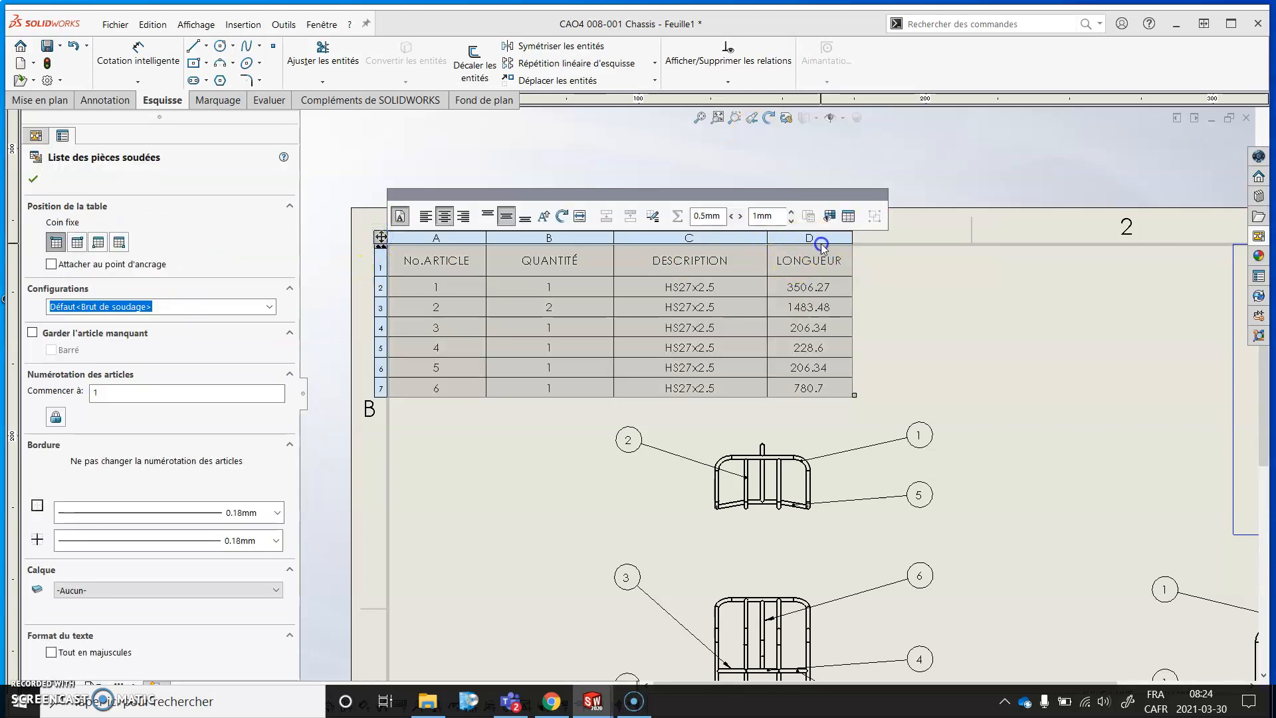
# Retitle the cut list table's LONGUEUR column as LONGUEUR DE PROFIL and check the title in its column properties
pyautogui.click(824, 240)
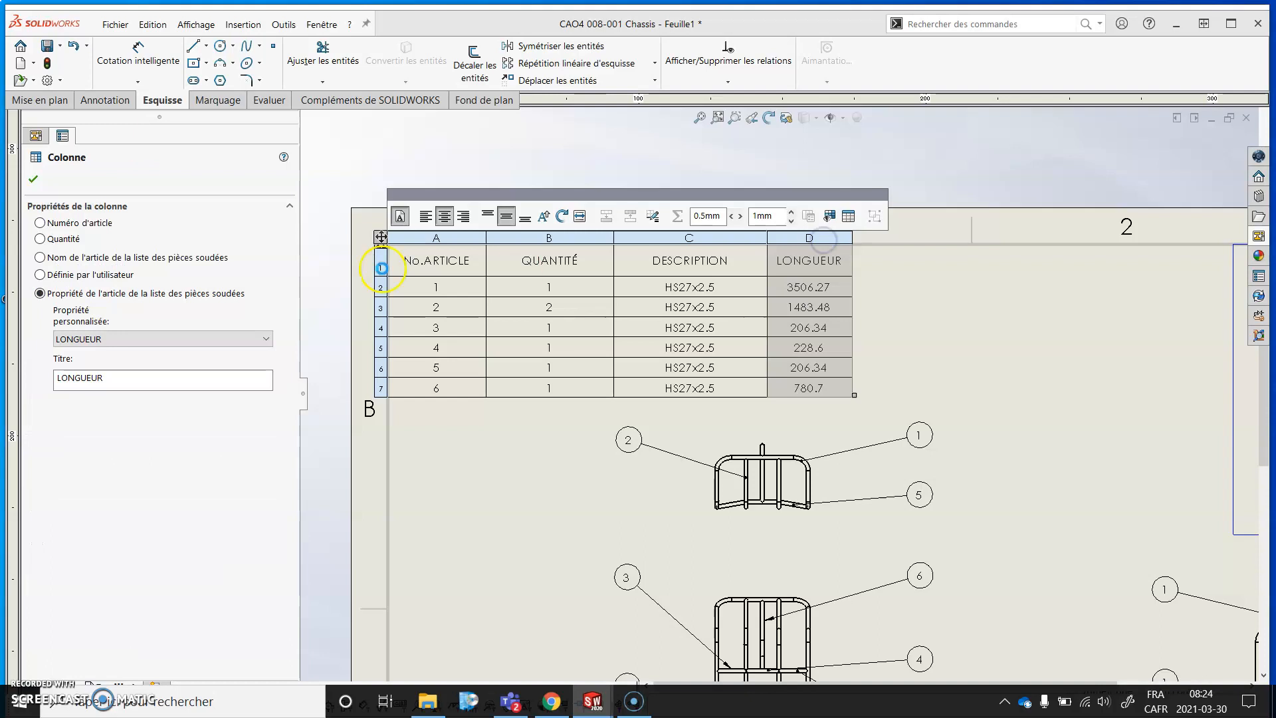
pyautogui.click(382, 246)
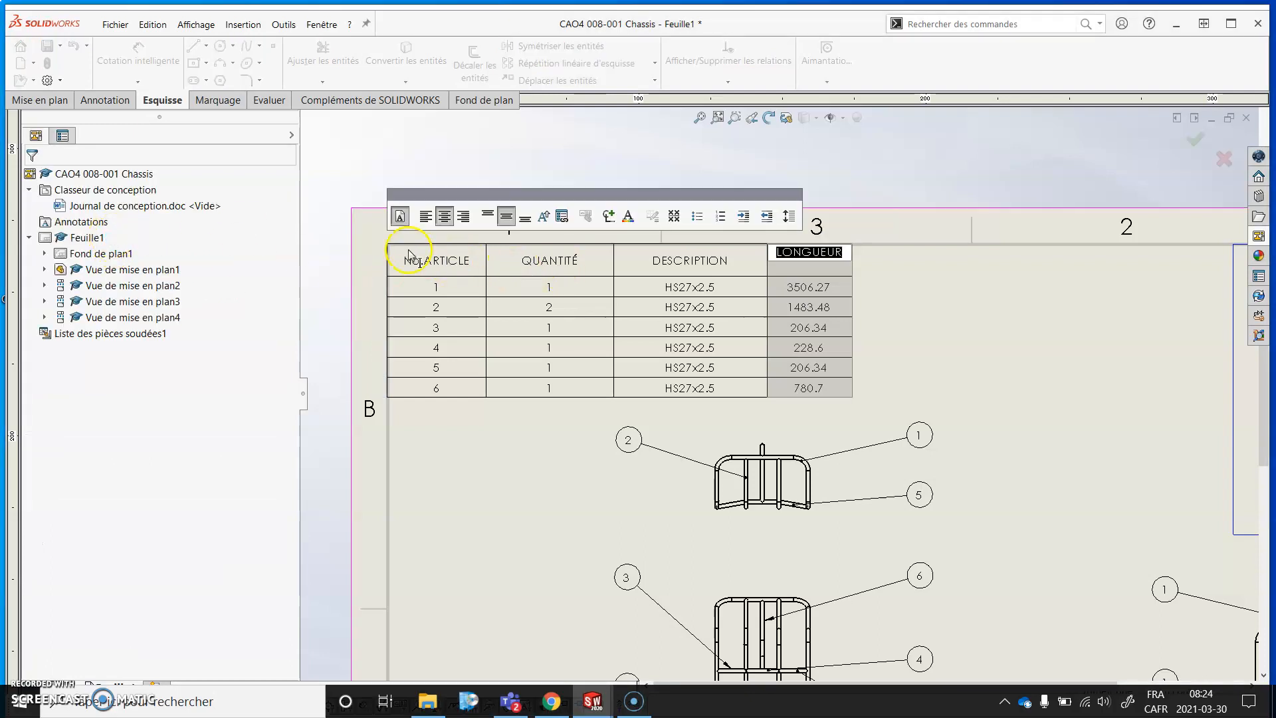
pyautogui.write('DE PROFIL')
pyautogui.click(983, 370)
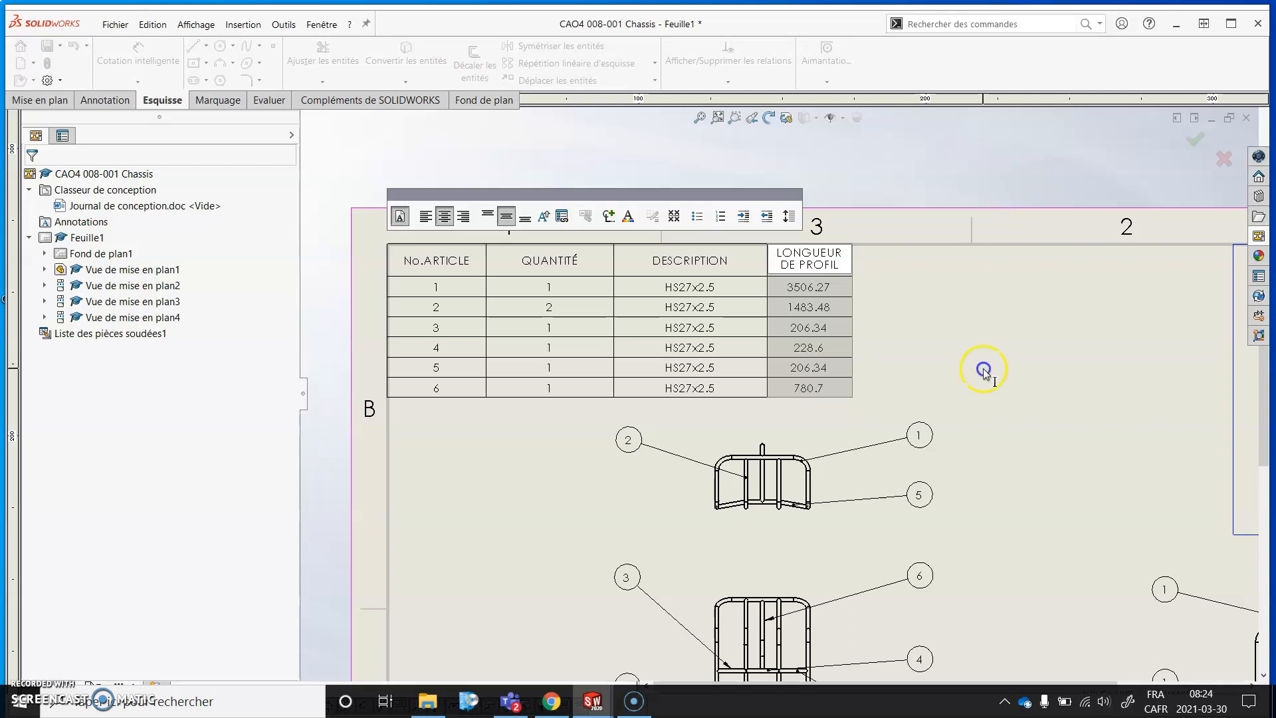
pyautogui.click(820, 290)
pyautogui.click(836, 239)
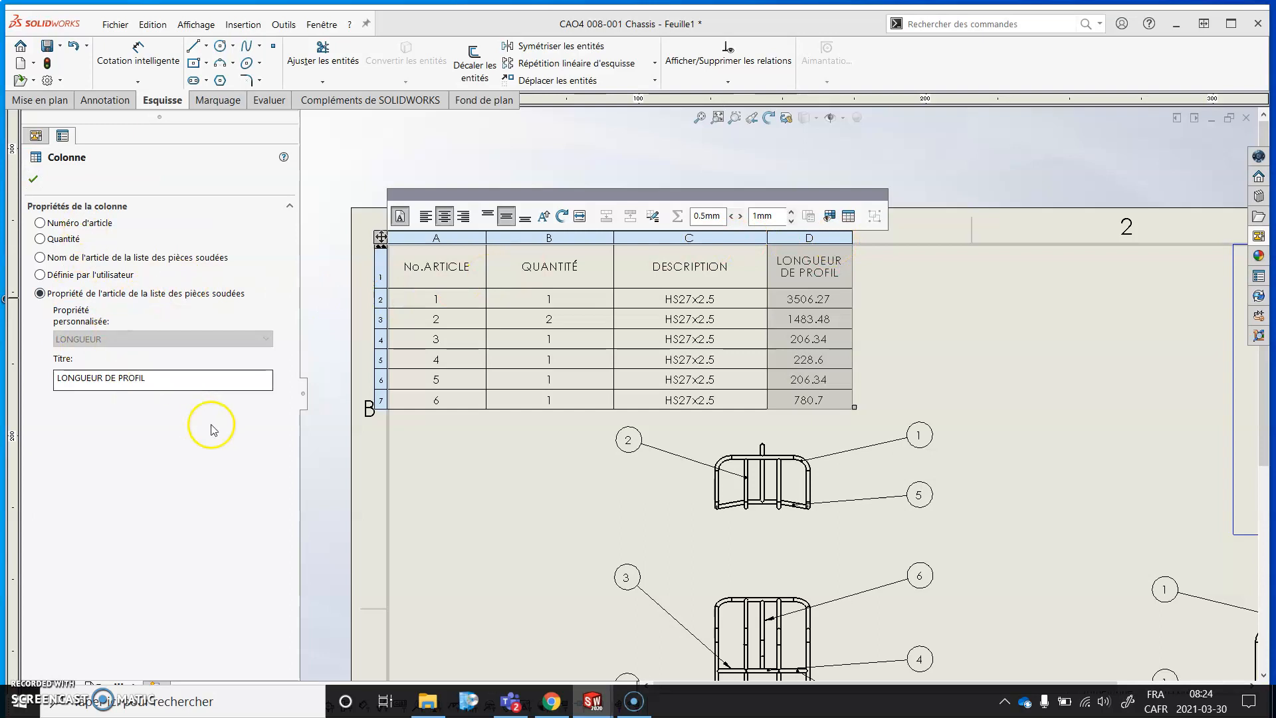
pyautogui.moveTo(211, 383); pyautogui.dragTo(31, 383)
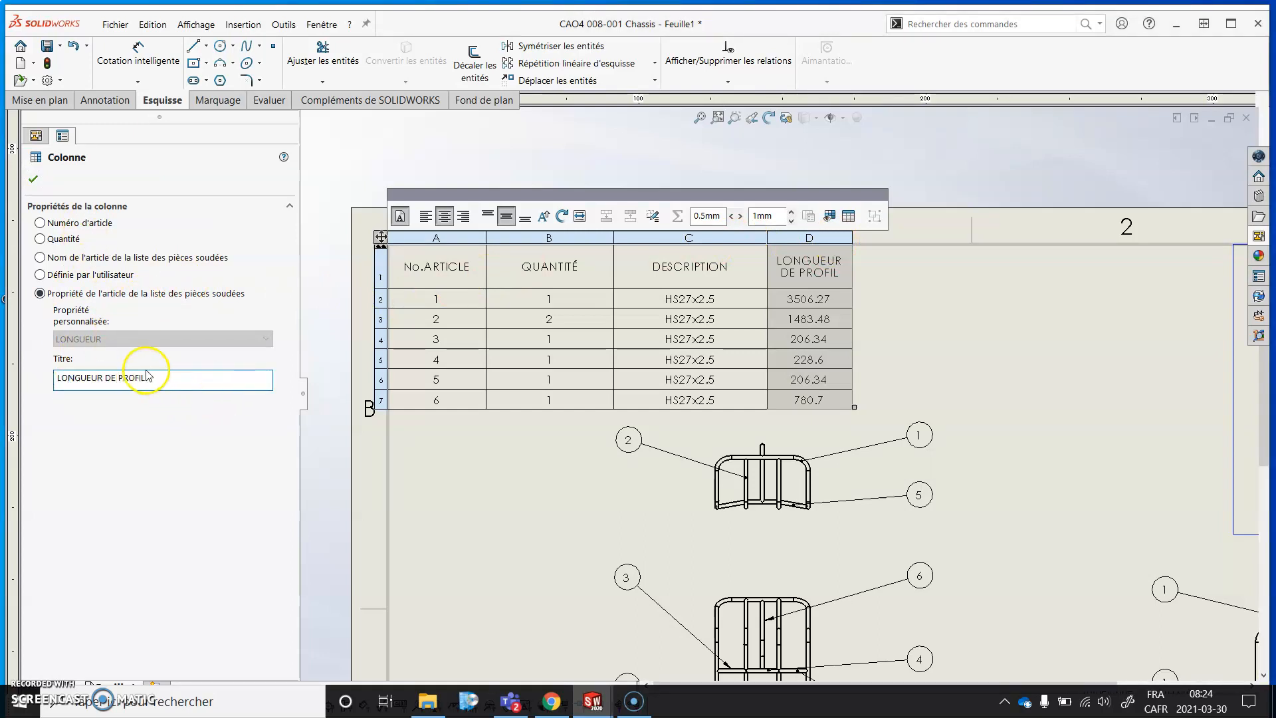
# Try the user-defined type on the DESCRIPTION column and return it to the cut list item property Description with its matching title
pyautogui.click(718, 239)
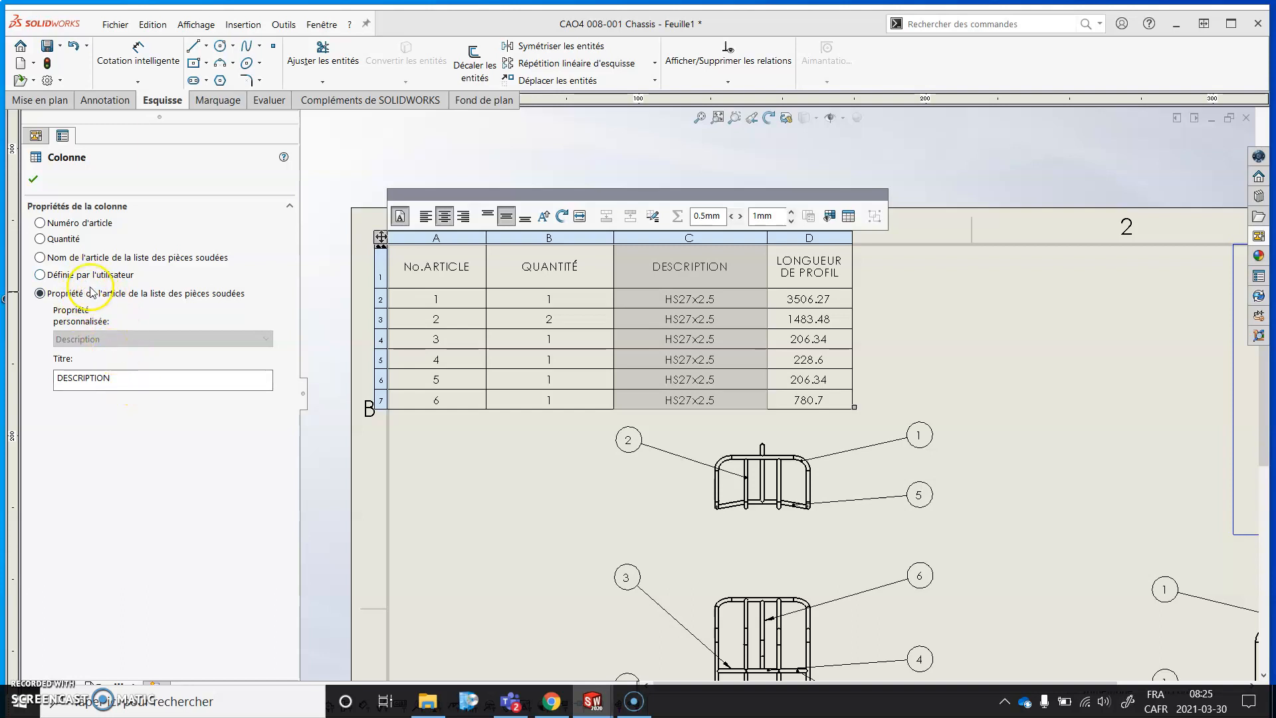
pyautogui.click(39, 275)
pyautogui.click(80, 294)
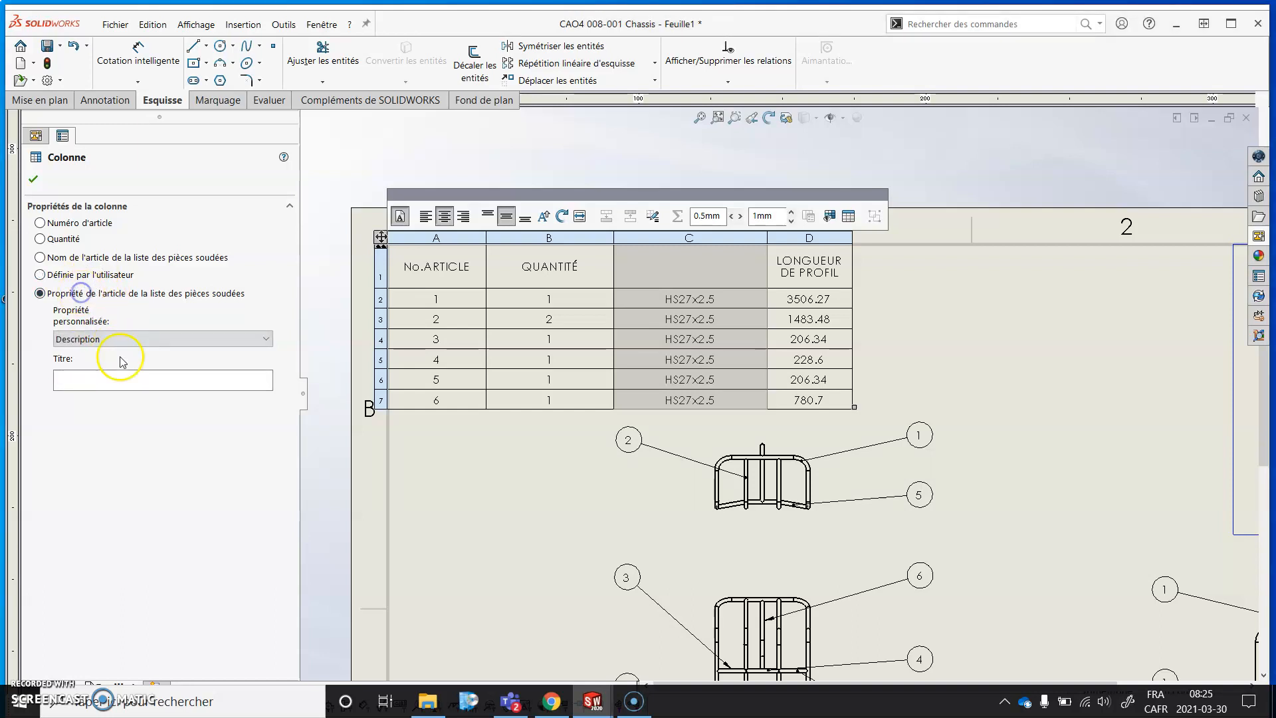
pyautogui.click(98, 275)
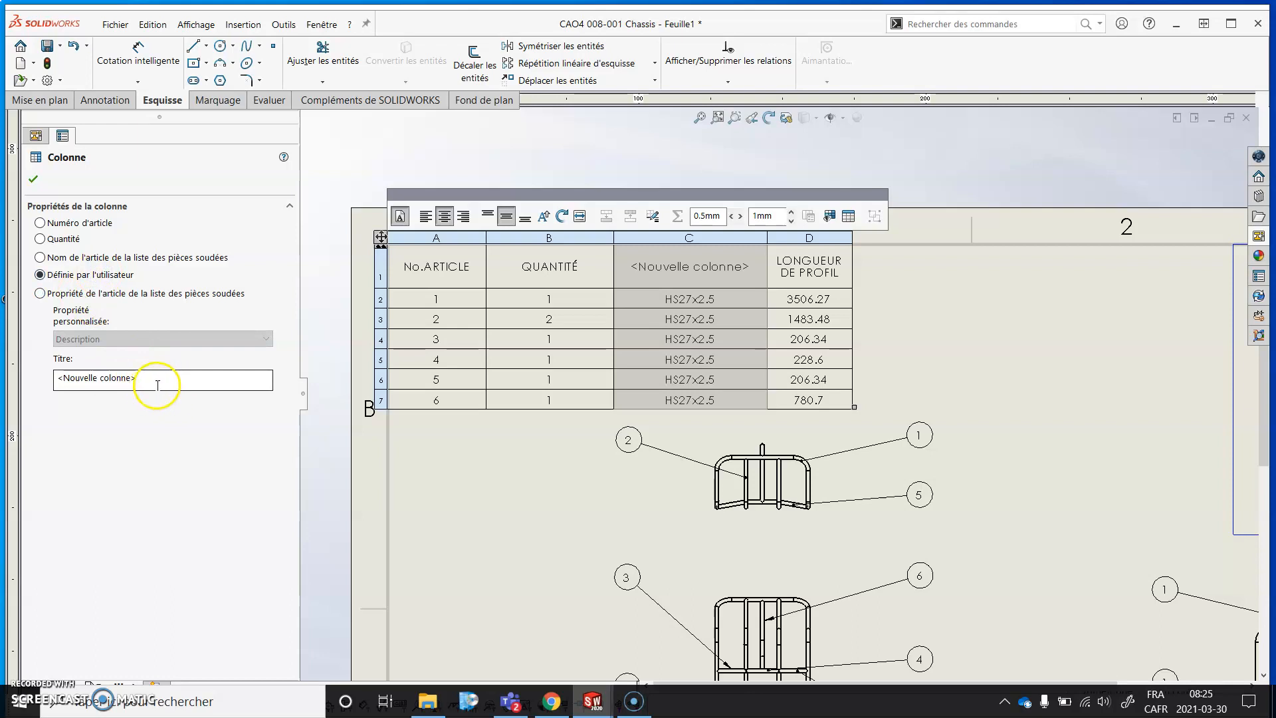
pyautogui.click(93, 292)
pyautogui.click(261, 338)
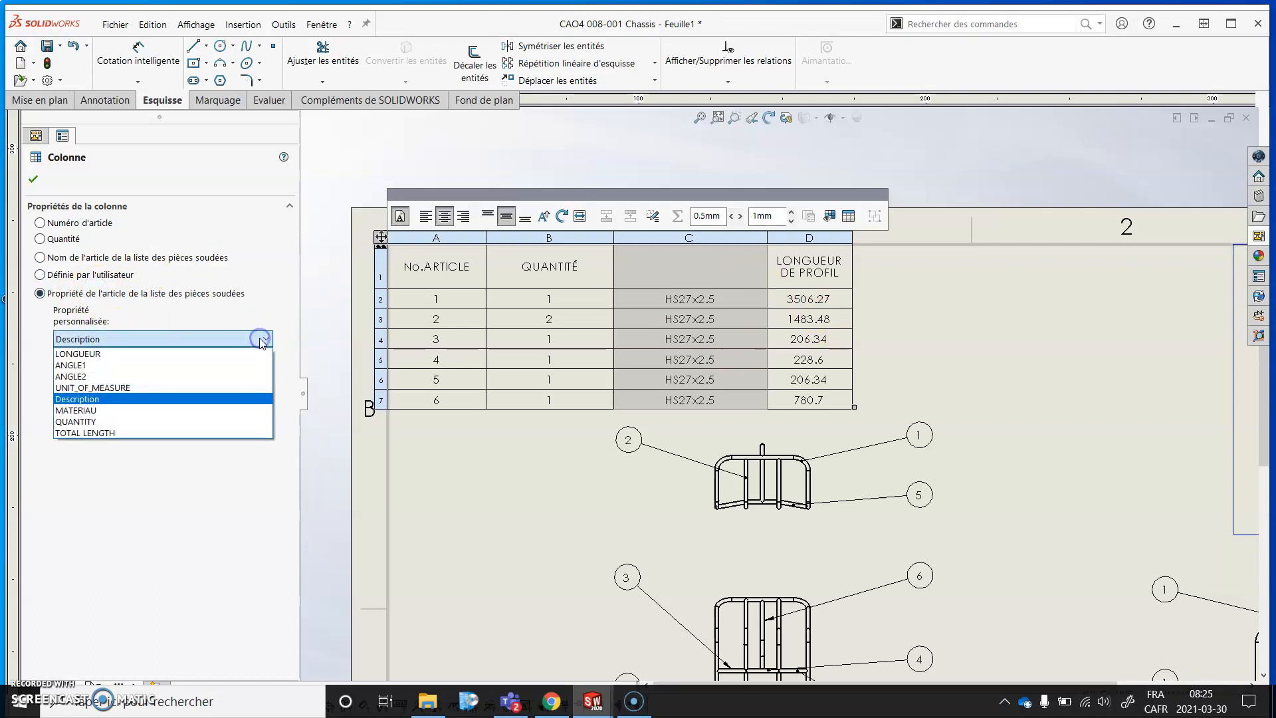
pyautogui.click(219, 424)
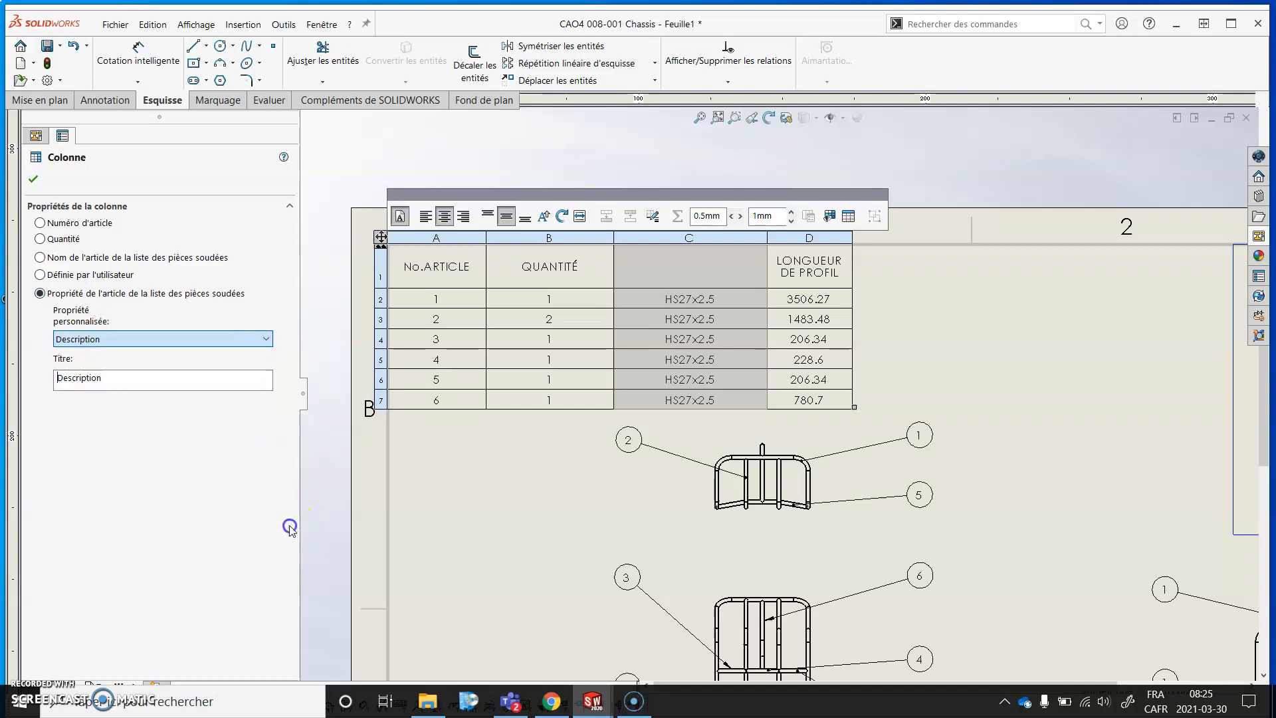
# Insert a new column to the right of LONGUEUR DE PROFIL in the cut list table
pyautogui.click(788, 243)
pyautogui.rightClick(789, 244)
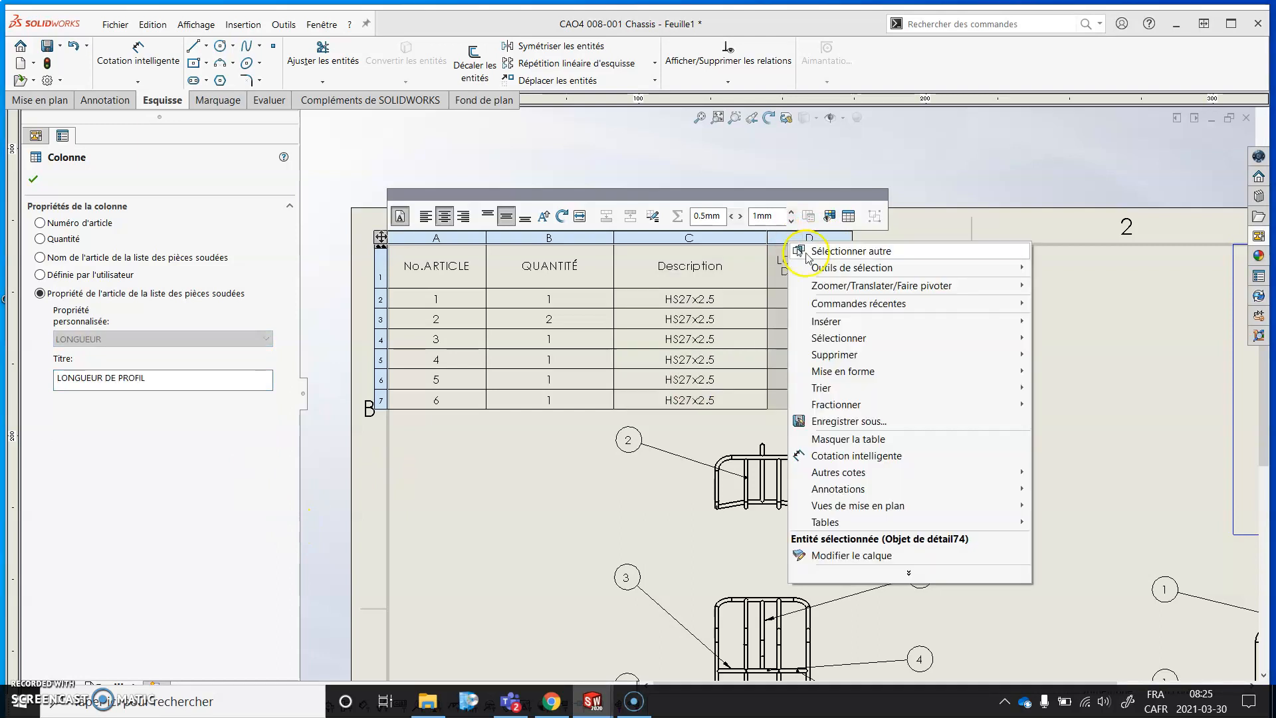
pyautogui.moveTo(957, 320)
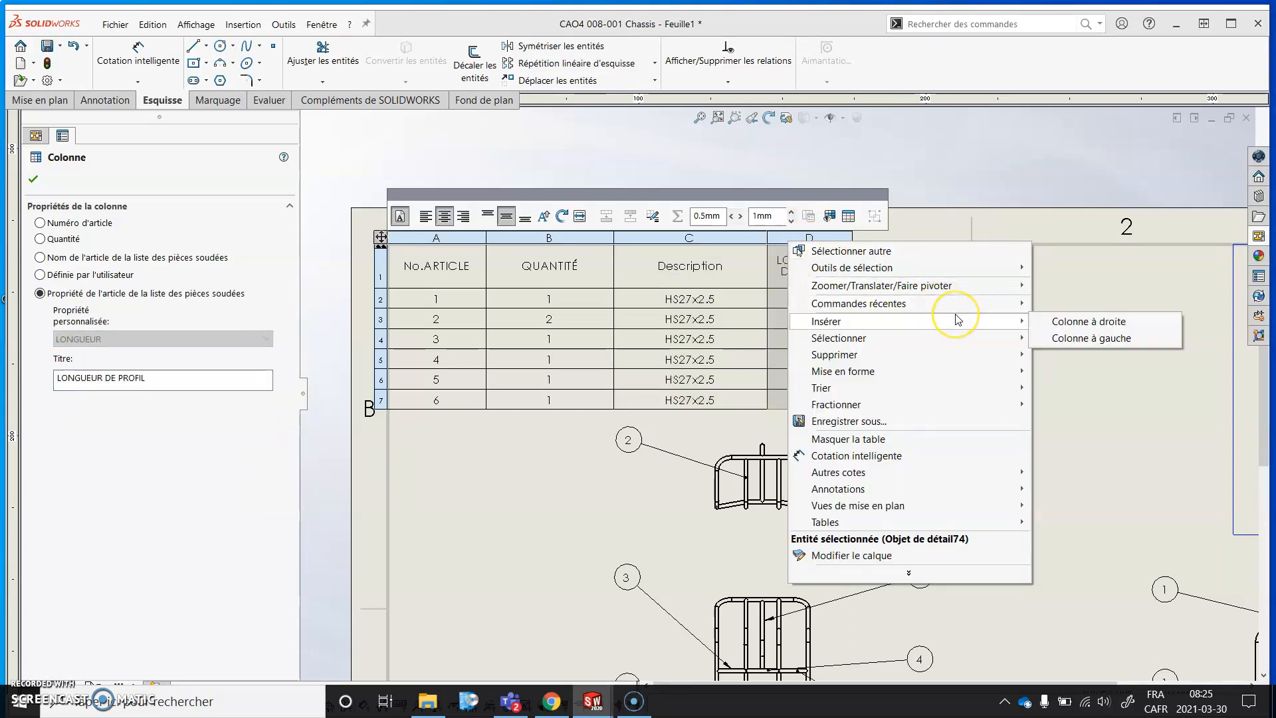
pyautogui.click(1074, 322)
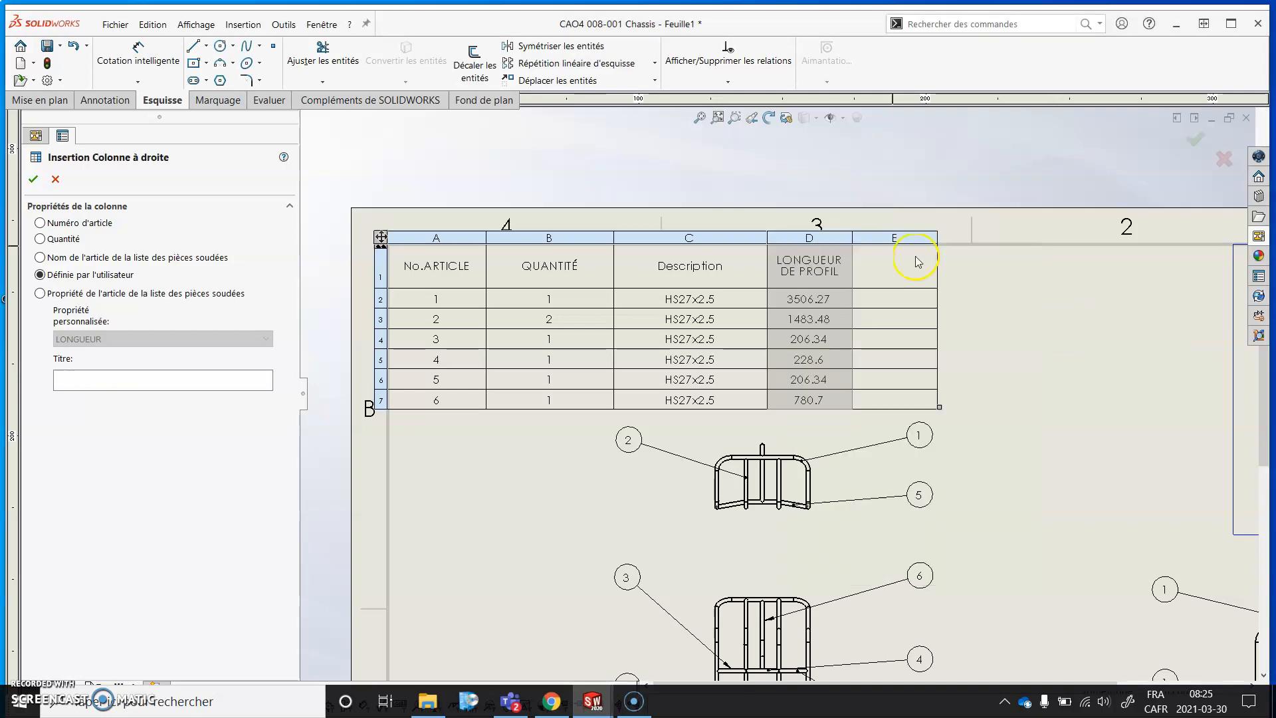
# Assign the cut list item property MATERIAU to the new empty column E and accept it
pyautogui.click(887, 238)
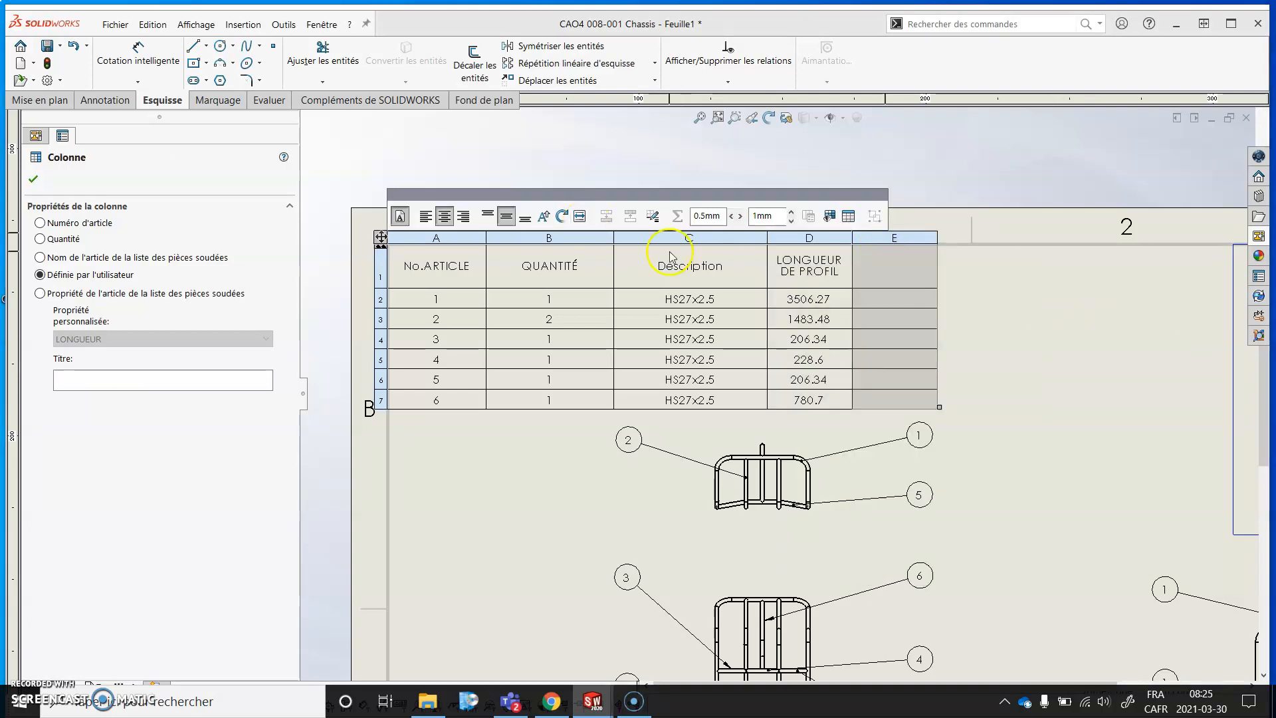
pyautogui.click(40, 293)
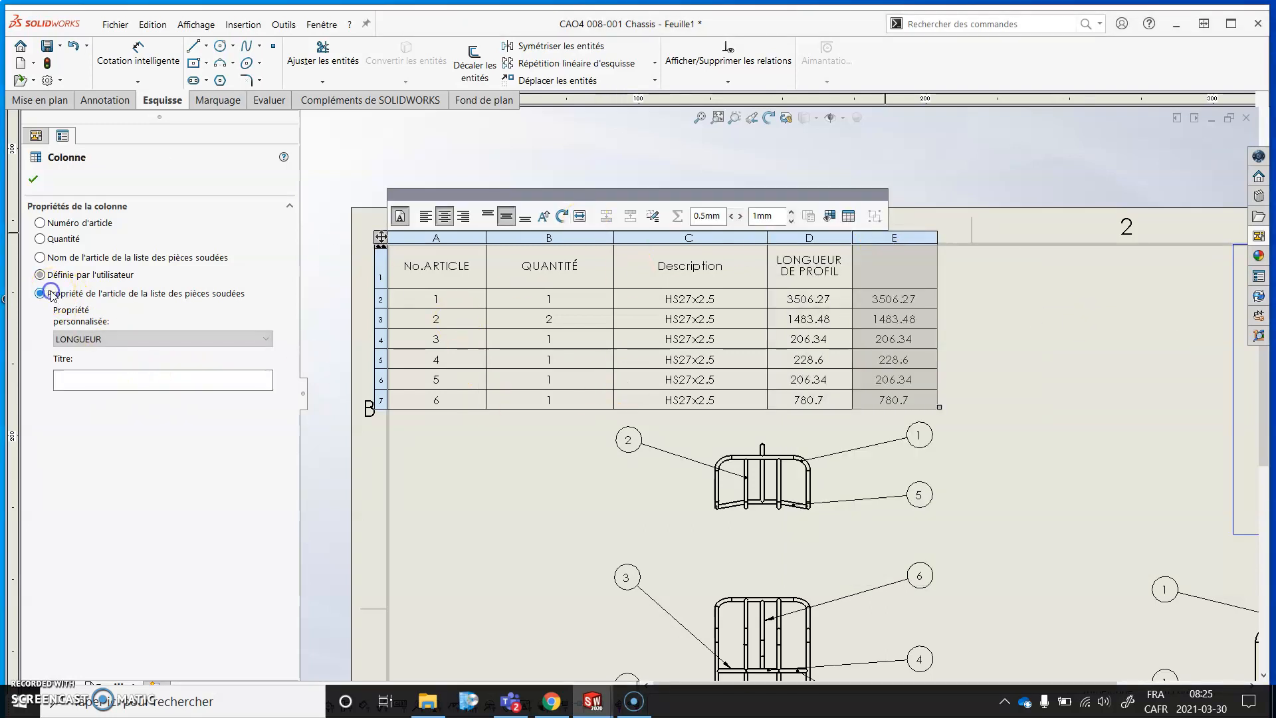
pyautogui.click(260, 342)
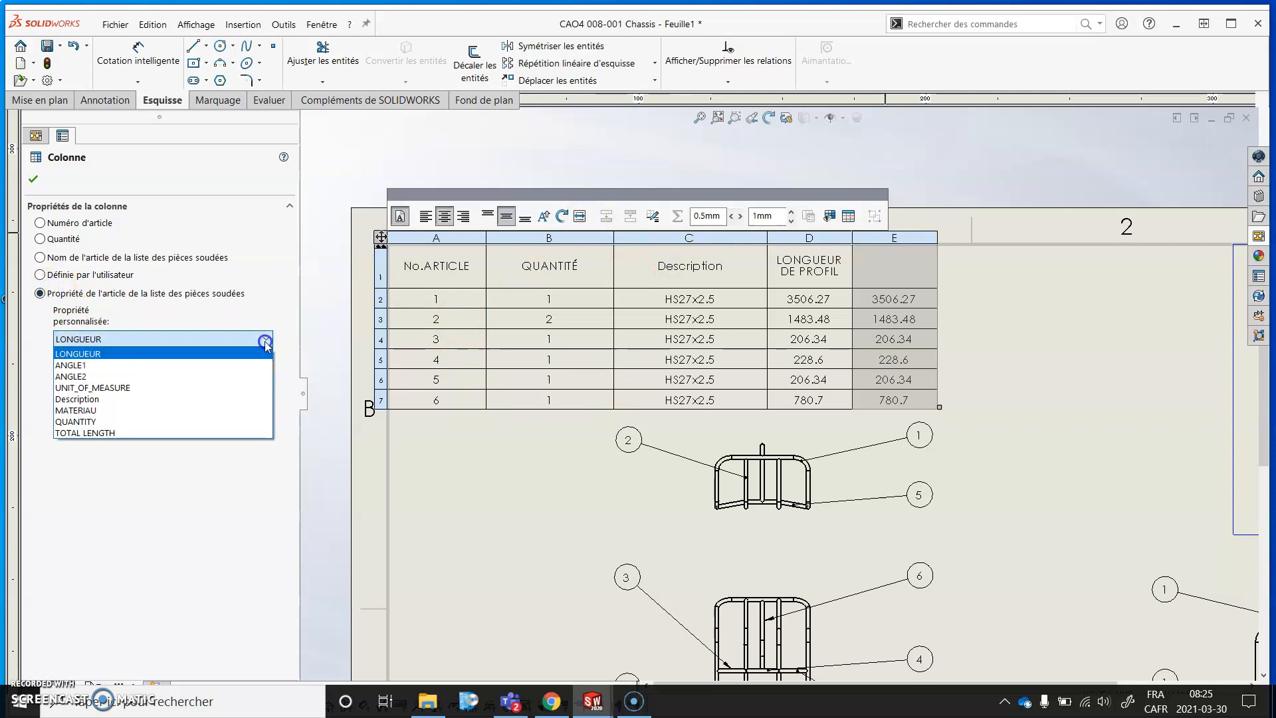
pyautogui.click(178, 412)
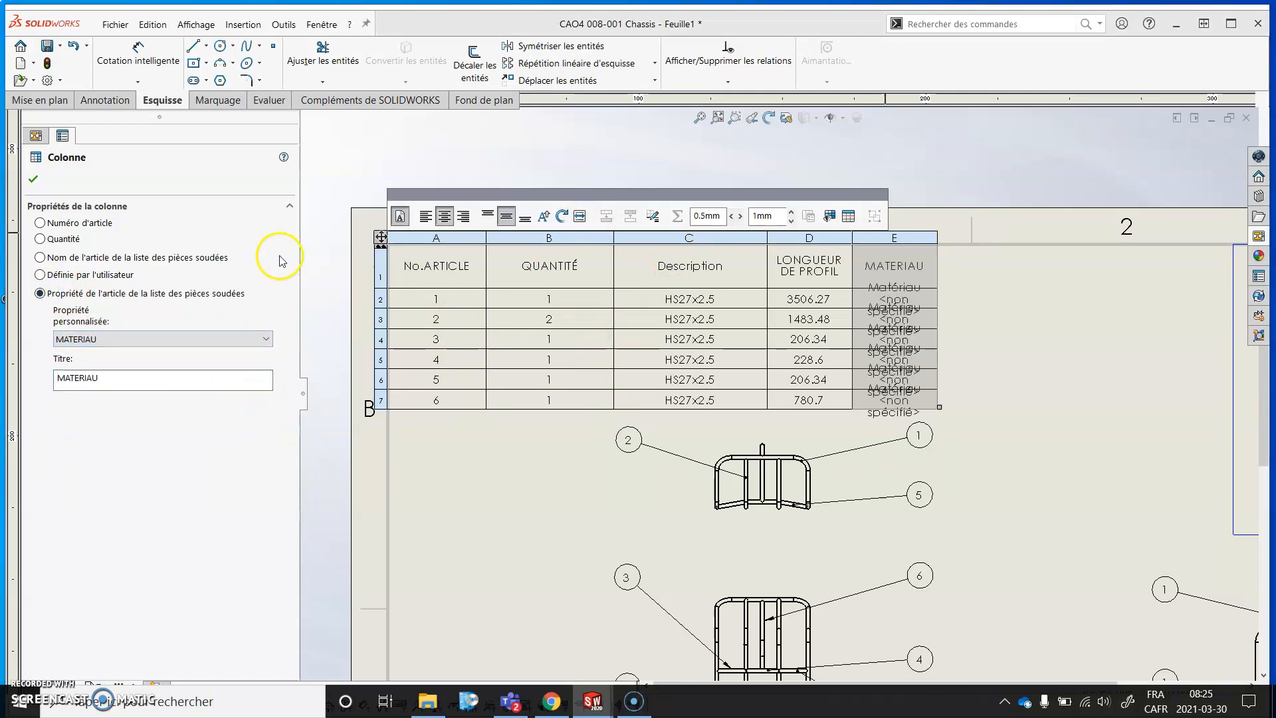
pyautogui.click(33, 179)
# Widen the cut list table so the material text takes fewer lines, and reduce the height of its rows
pyautogui.click(932, 238)
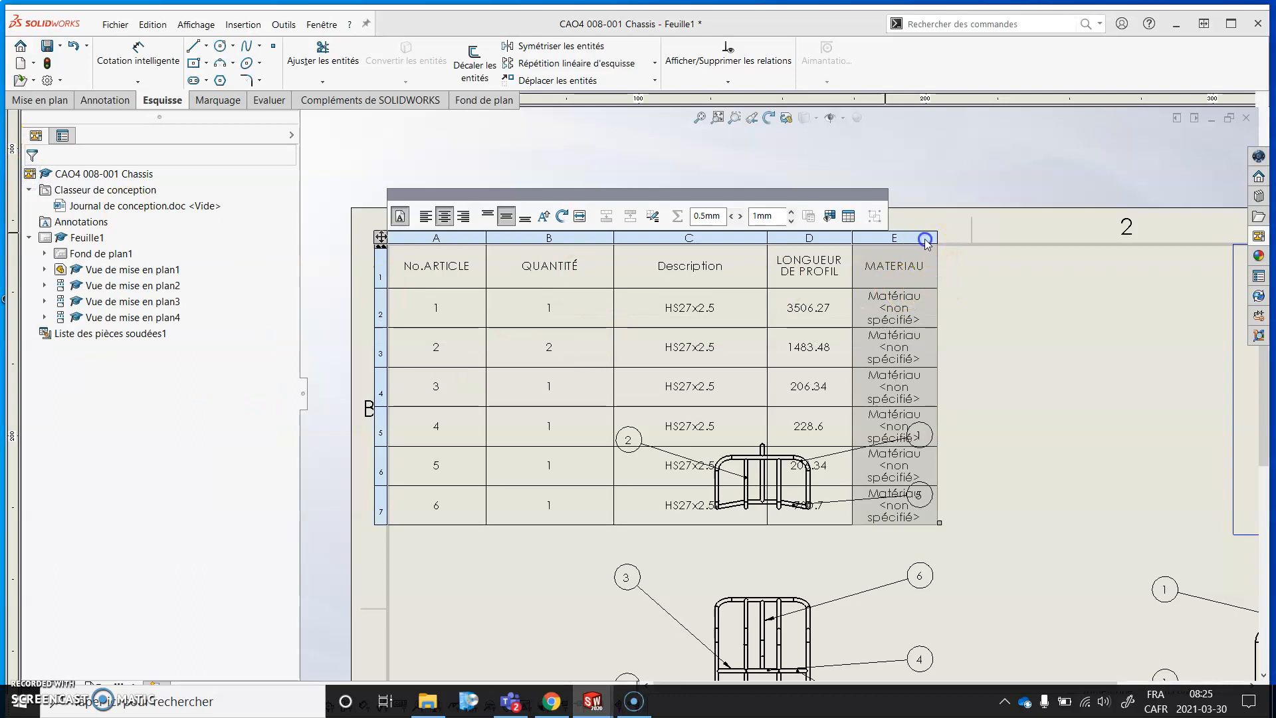
pyautogui.moveTo(932, 238); pyautogui.dragTo(1085, 238)
pyautogui.click(1010, 424)
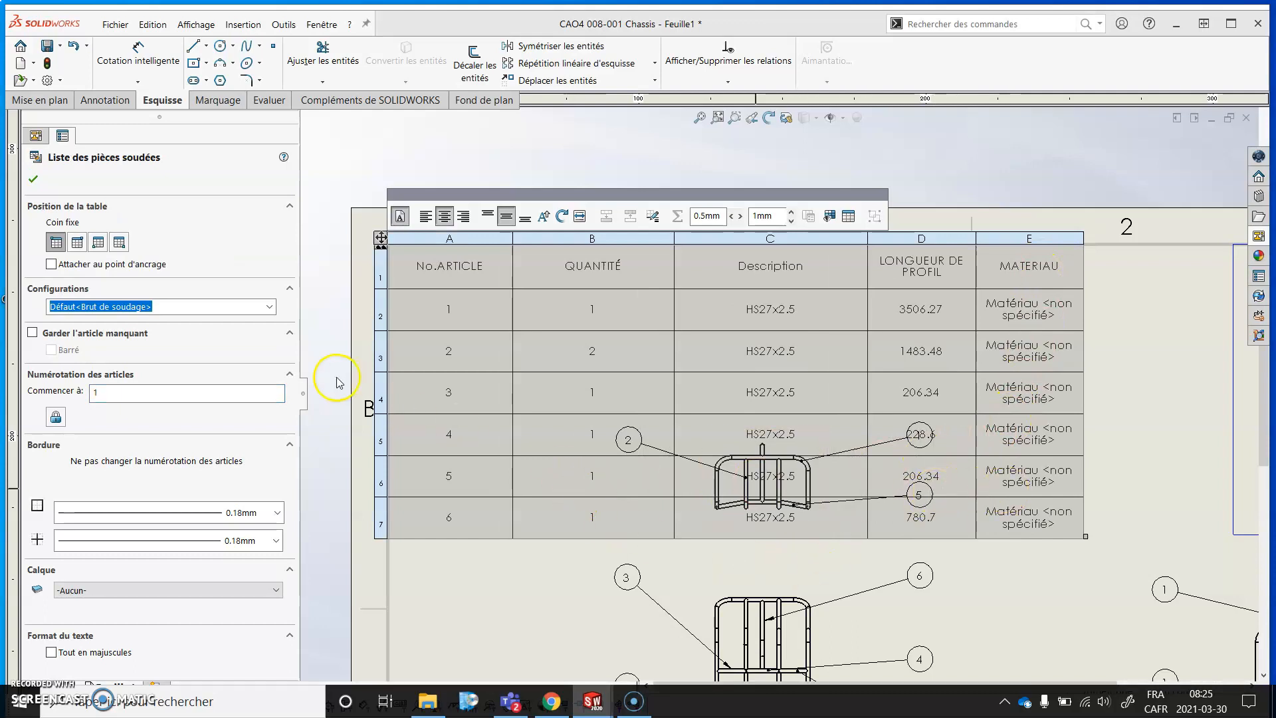
pyautogui.click(382, 293)
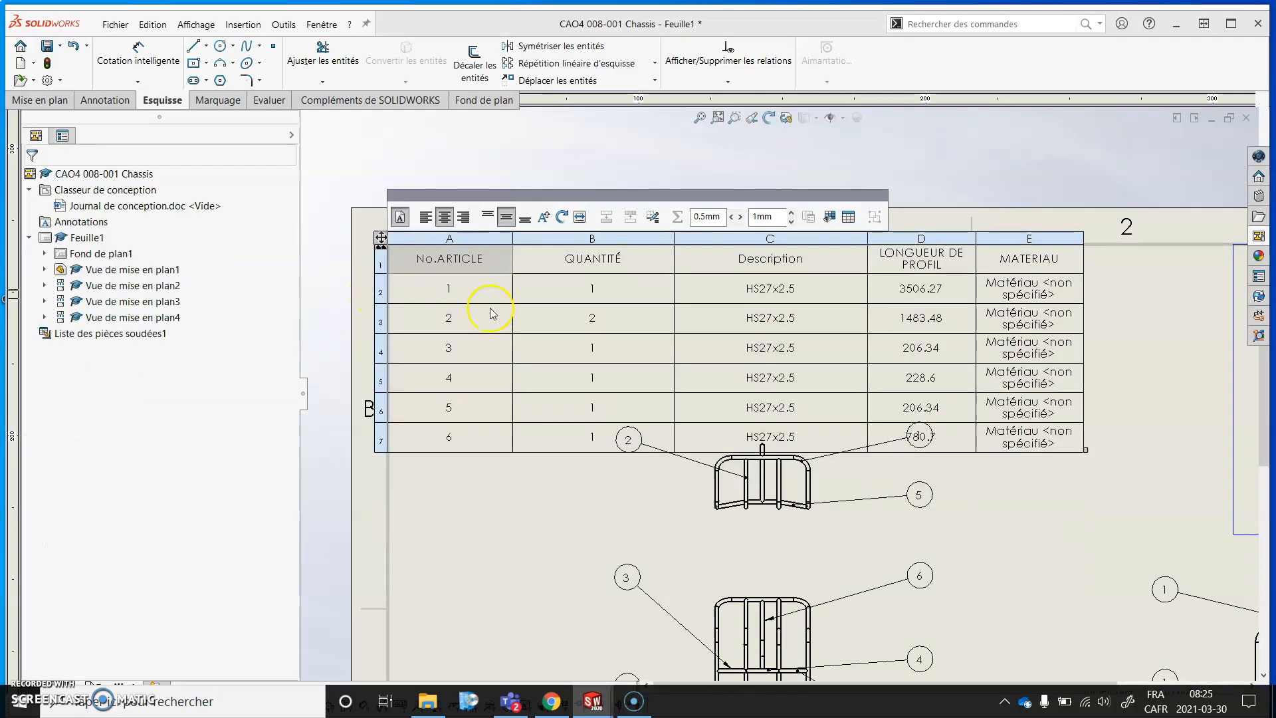
pyautogui.click(1132, 330)
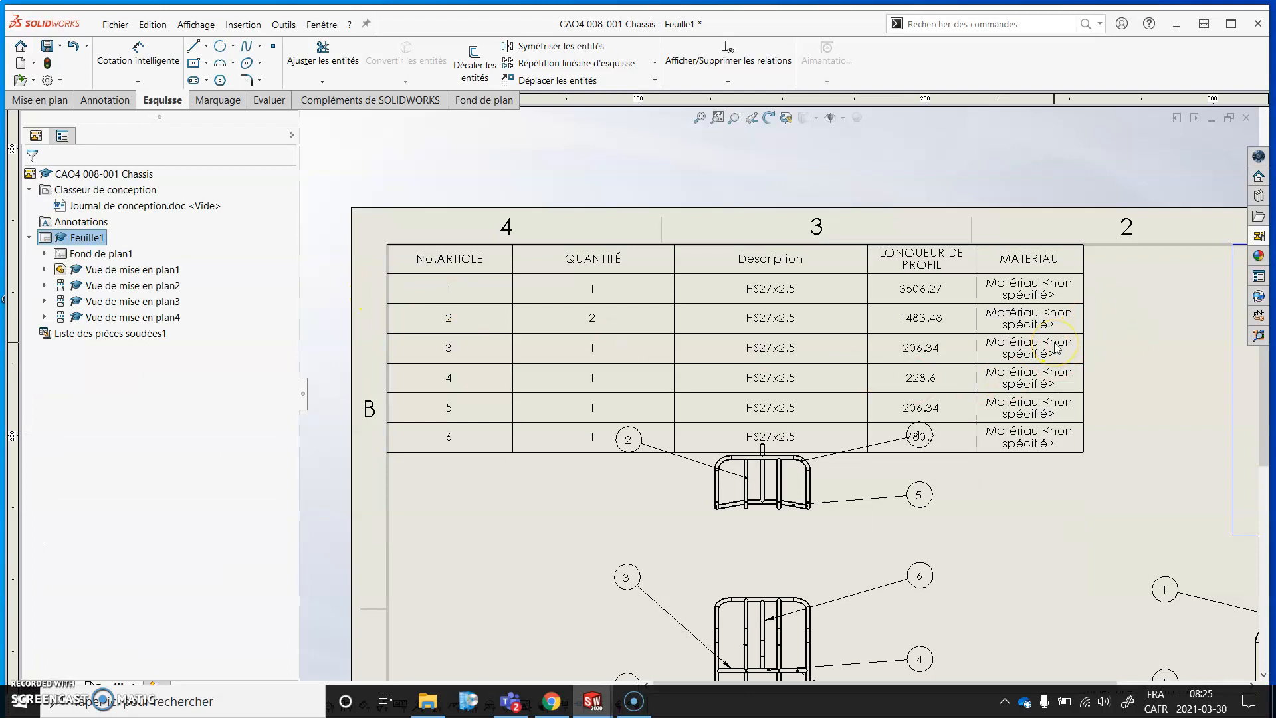
# Switch to the part CAO4 008-001 Chassis.SLDPRT and assign it the material Acier non allié
pyautogui.click(322, 24)
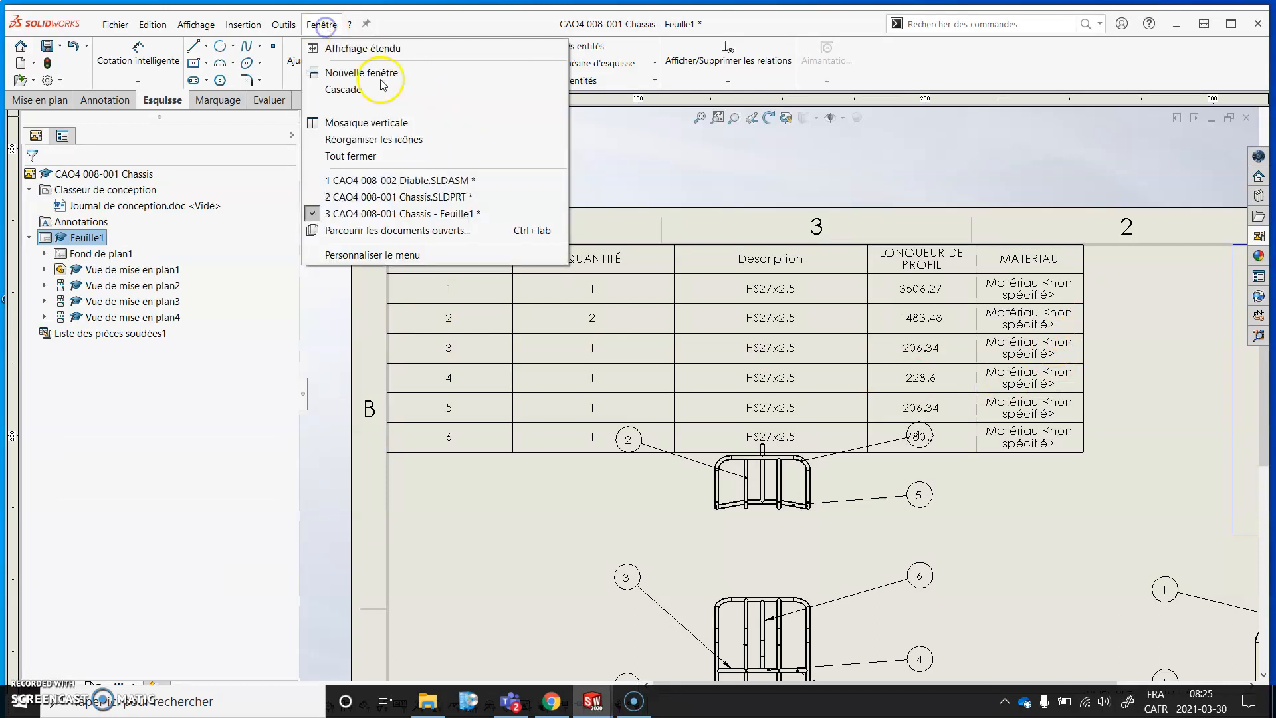
pyautogui.click(451, 198)
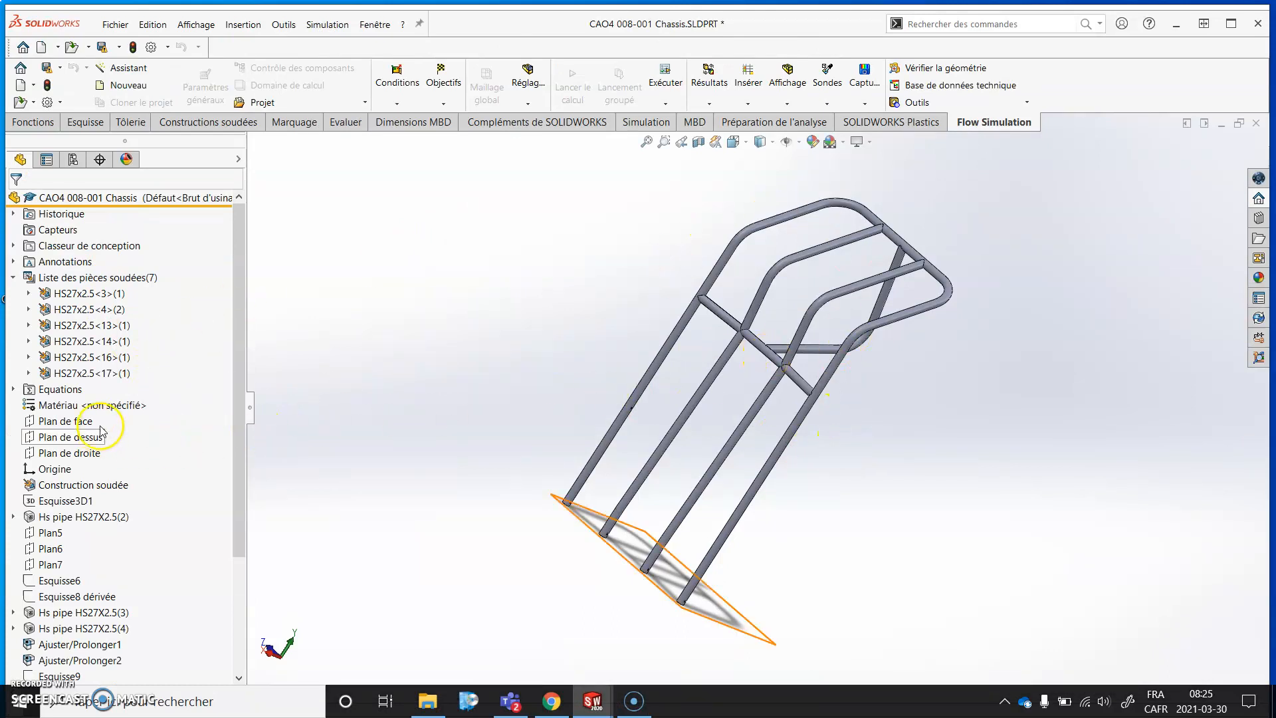
pyautogui.rightClick(111, 406)
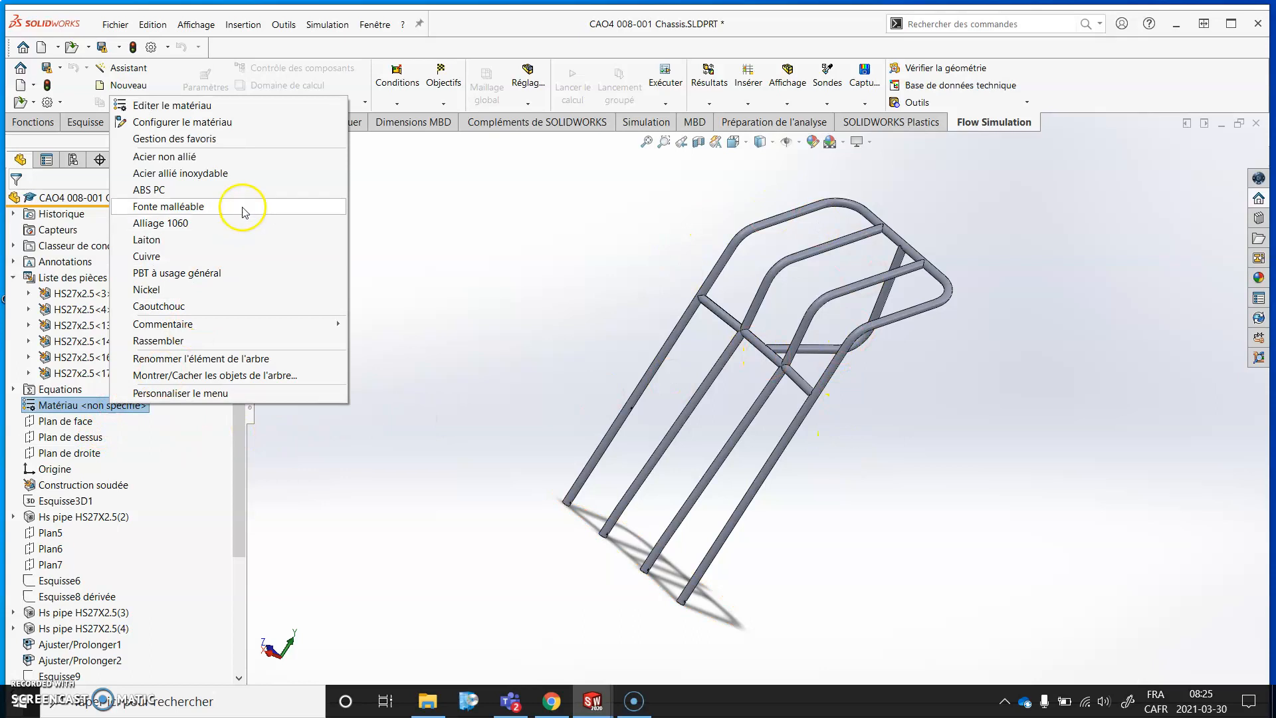
pyautogui.click(199, 226)
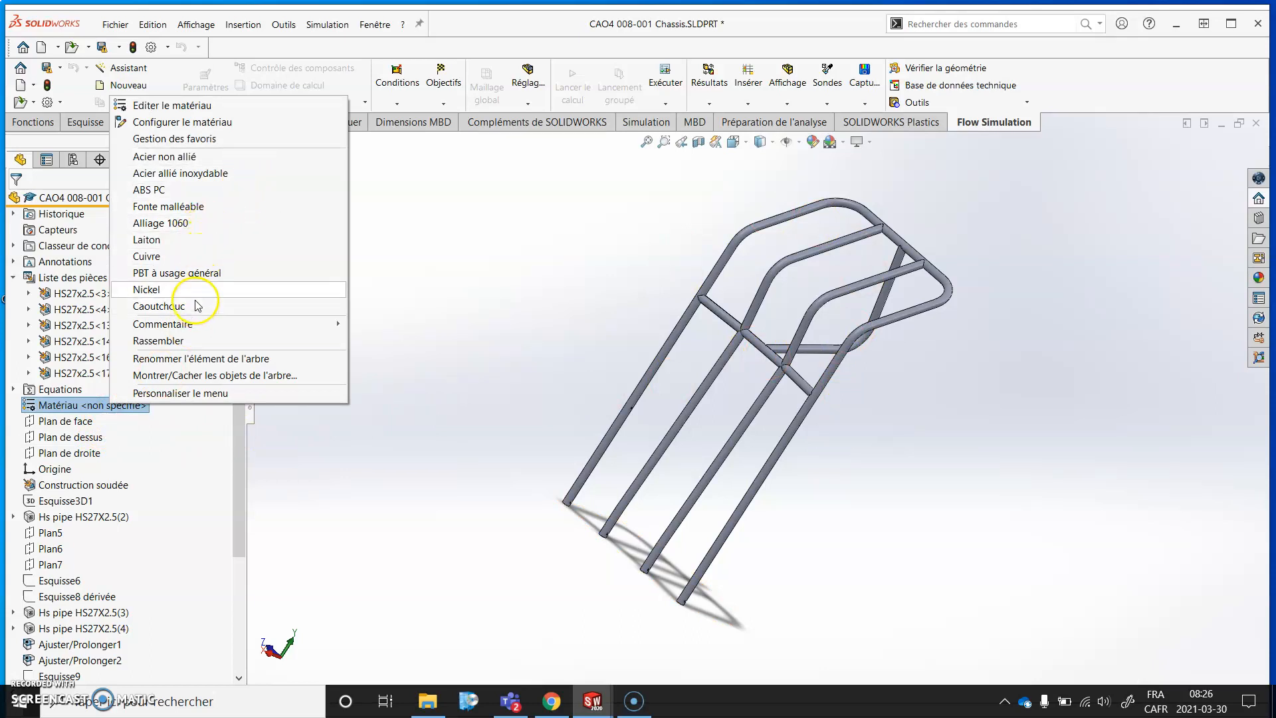
pyautogui.click(230, 159)
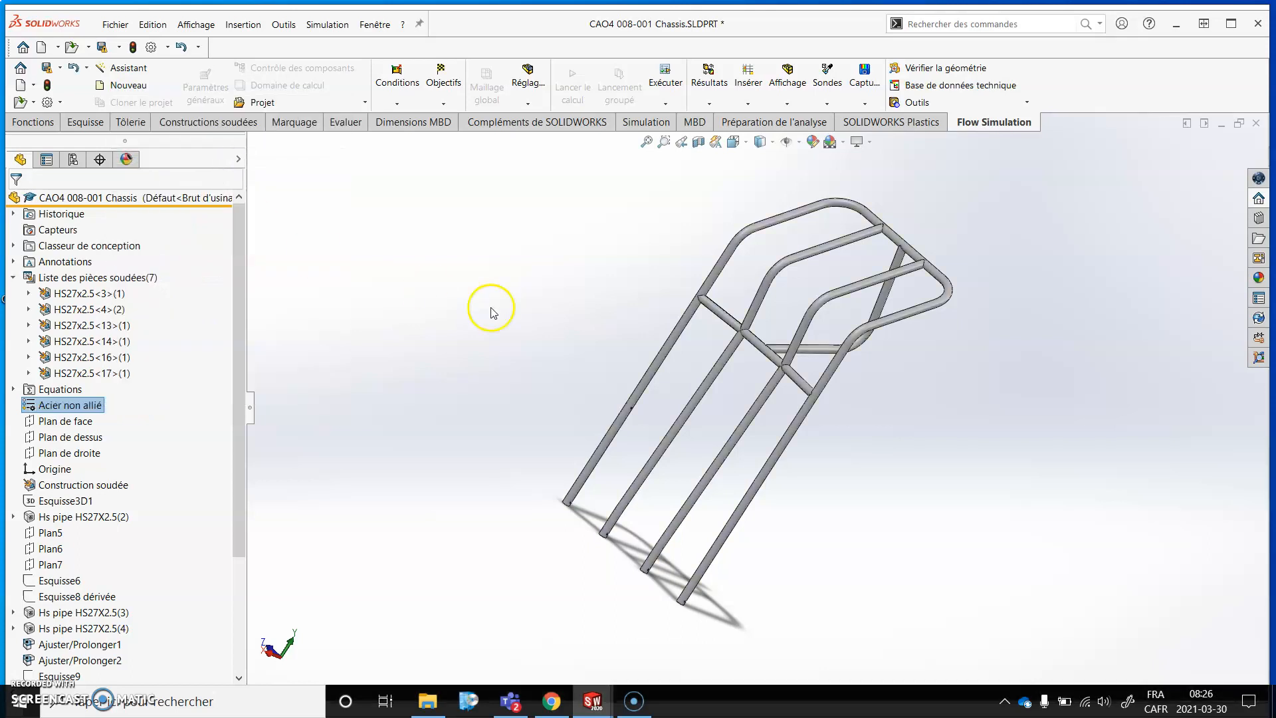
# Save the chassis part and switch to the drawing CAO4 008-001 Chassis - Feuille1
pyautogui.click(103, 48)
pyautogui.click(375, 24)
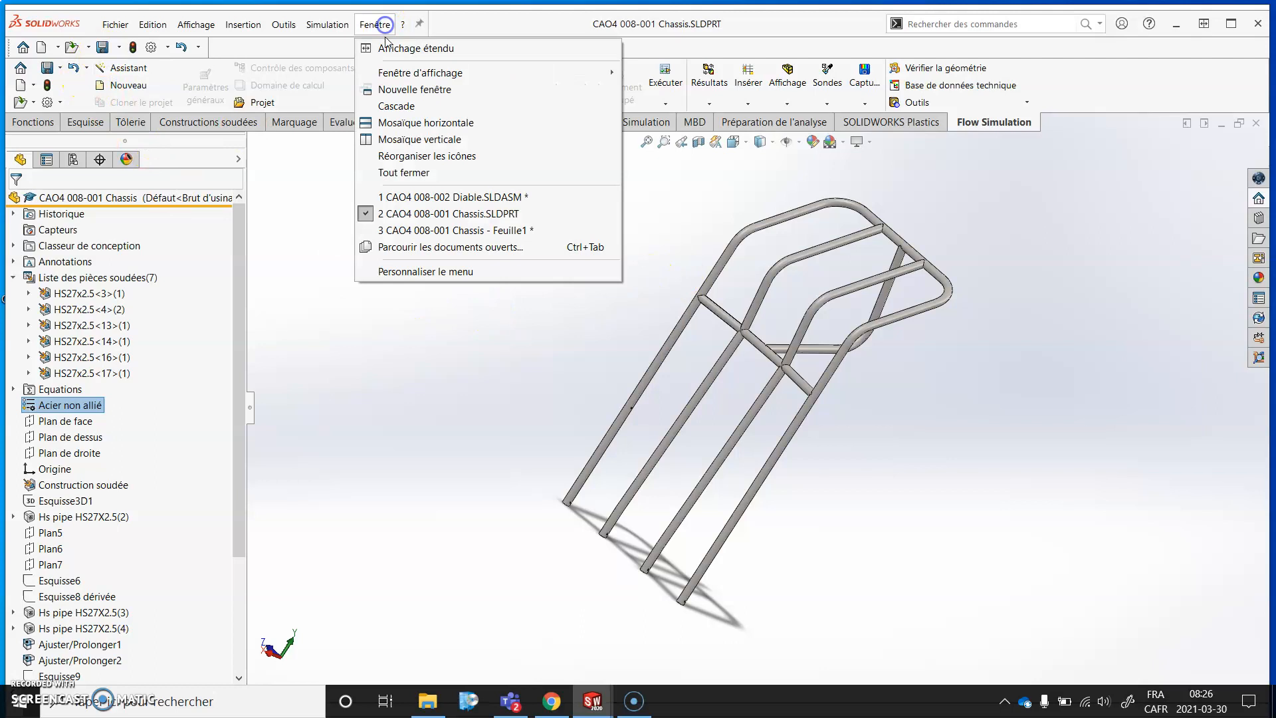
pyautogui.click(518, 231)
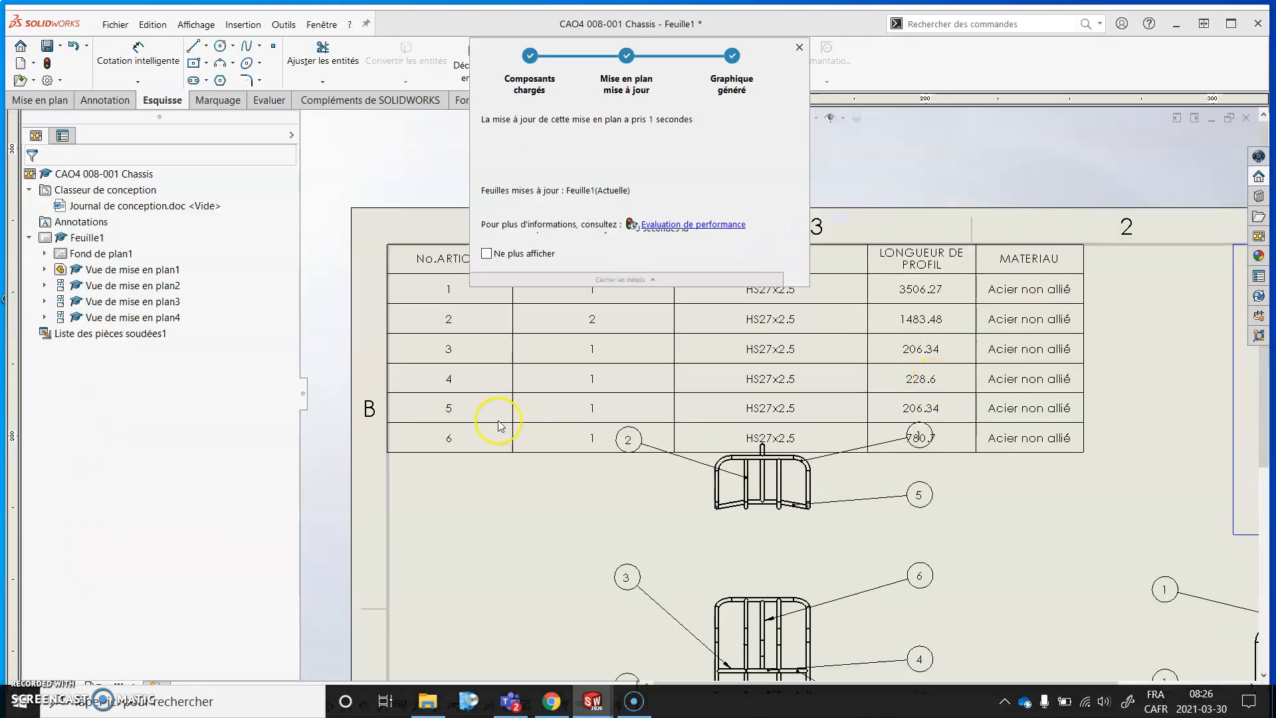
# Reduce the height of the item rows in the cut list table to fit their single line of text
pyautogui.click(409, 259)
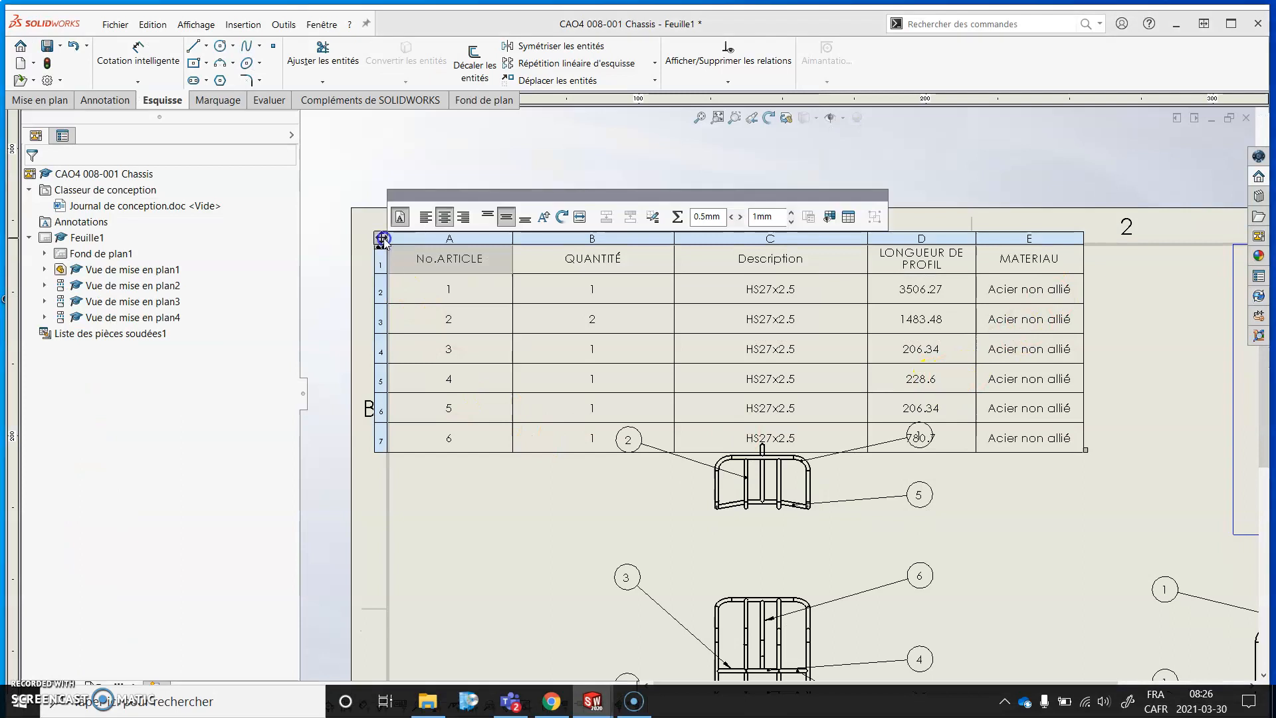
pyautogui.click(383, 239)
pyautogui.doubleClick(383, 273)
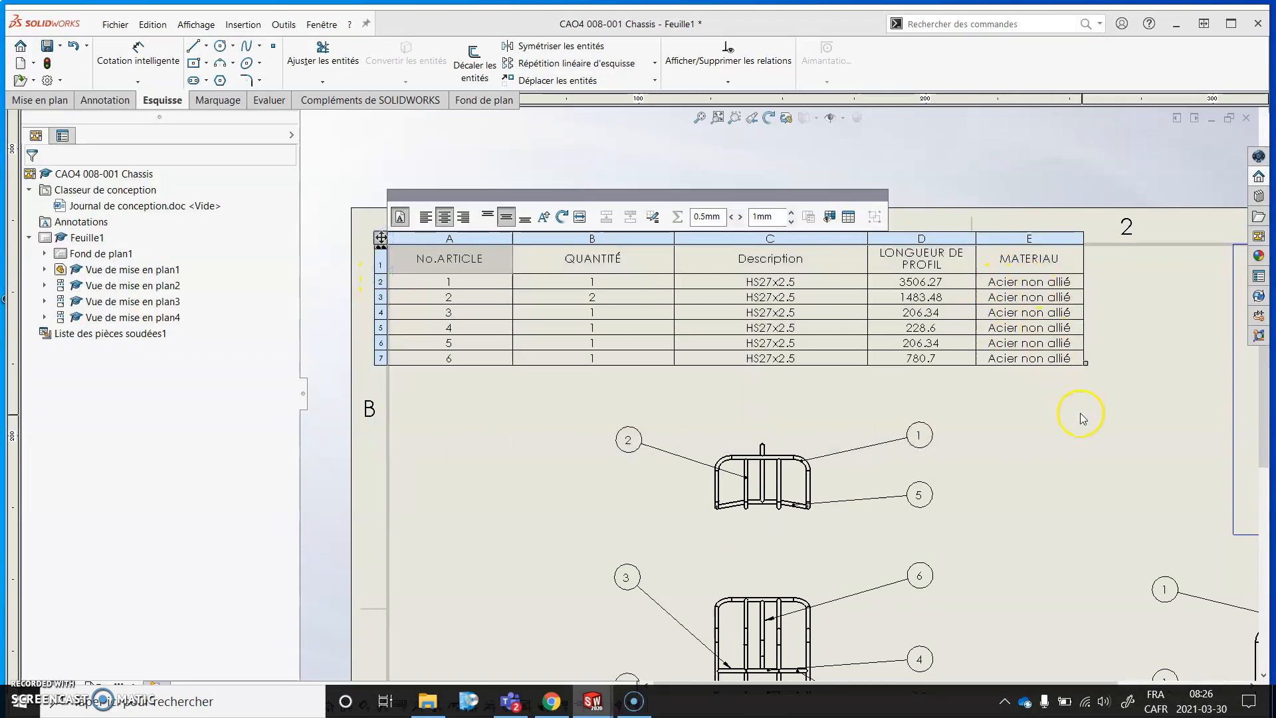
pyautogui.click(1033, 416)
# Narrow the QUANTITÉ and Description columns of the cut list table
pyautogui.click(427, 269)
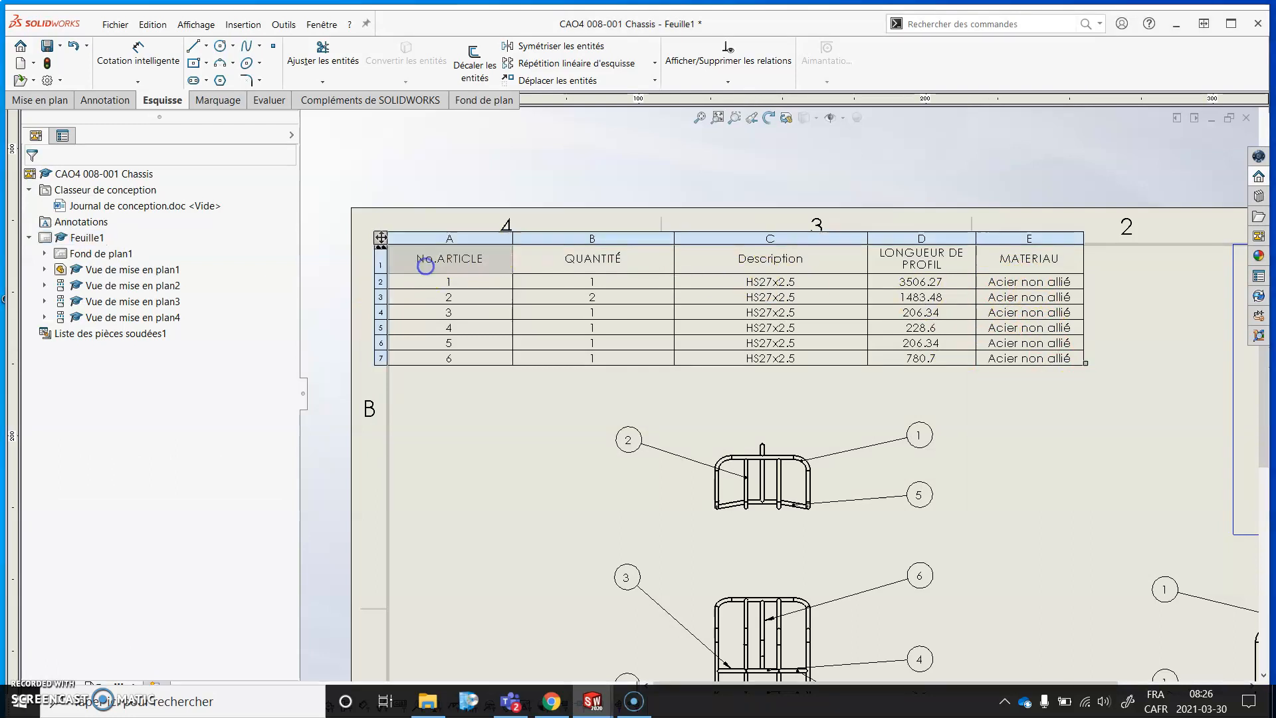
pyautogui.moveTo(674, 241); pyautogui.dragTo(630, 241)
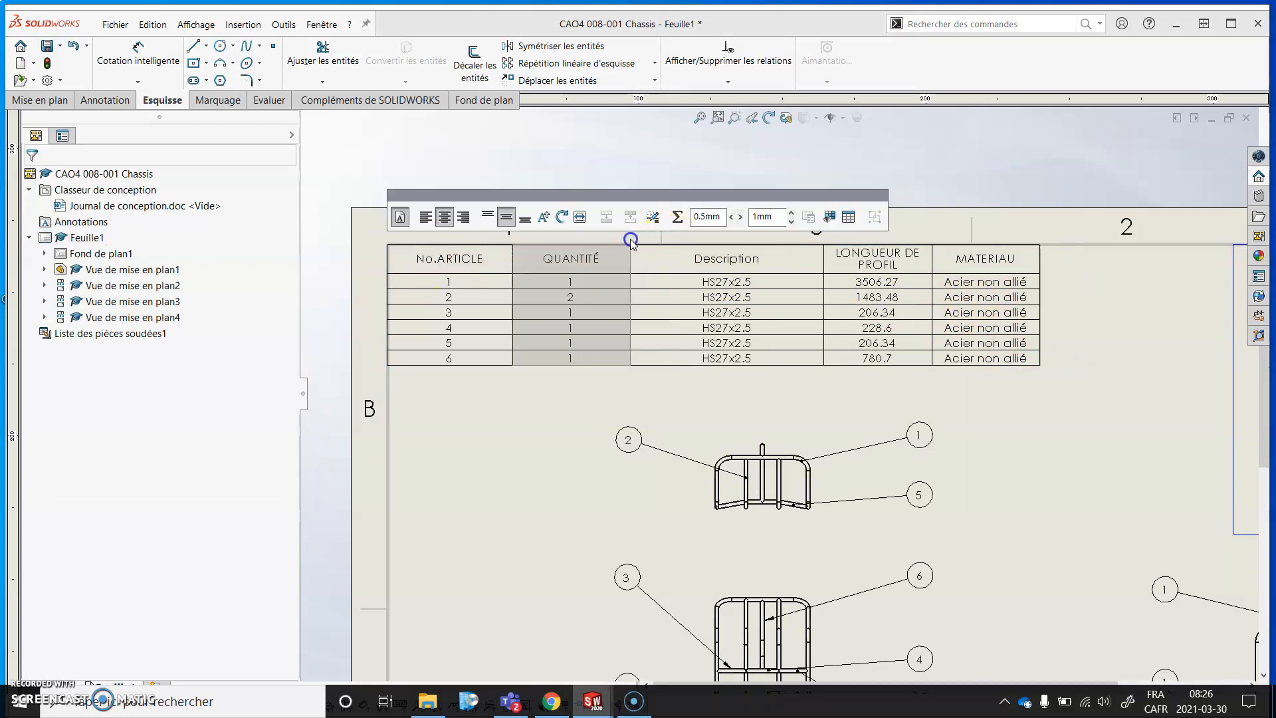
pyautogui.moveTo(825, 240); pyautogui.dragTo(752, 241)
pyautogui.click(1034, 370)
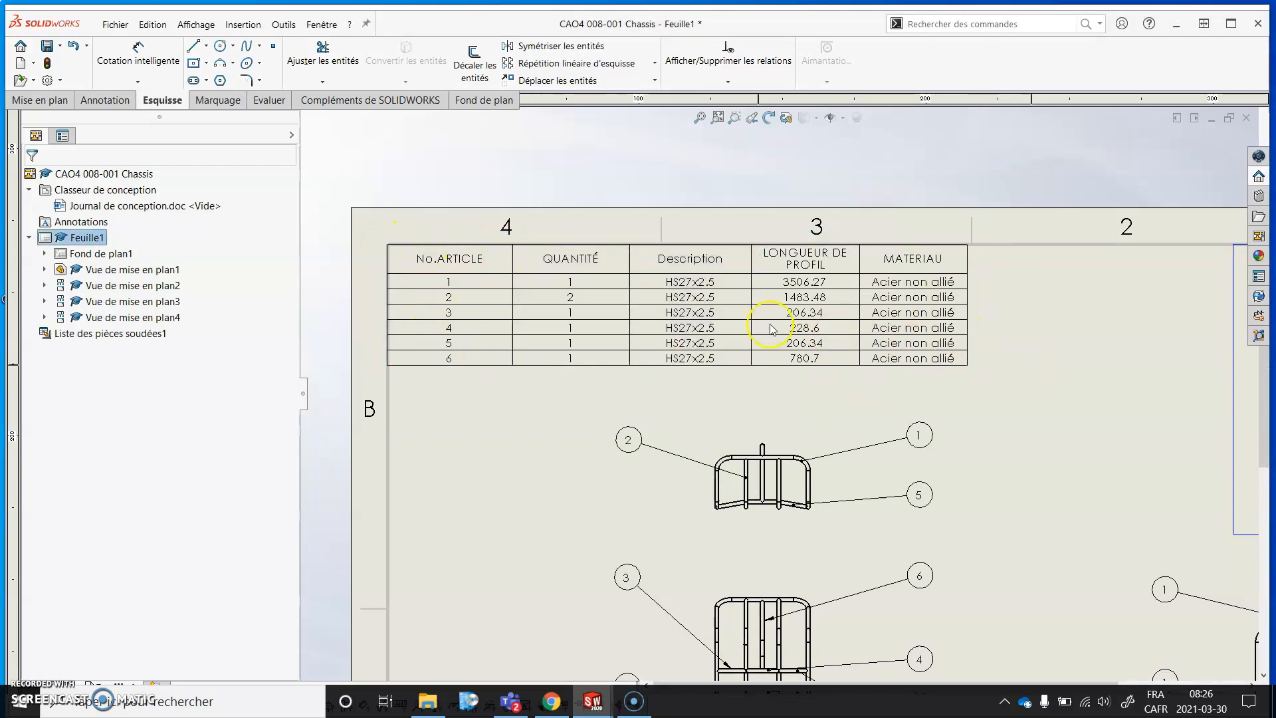
# Switch to the part CAO4 008-001 Chassis.SLDPRT and open the properties of the cut list item HS27x2.5<3>
pyautogui.click(322, 24)
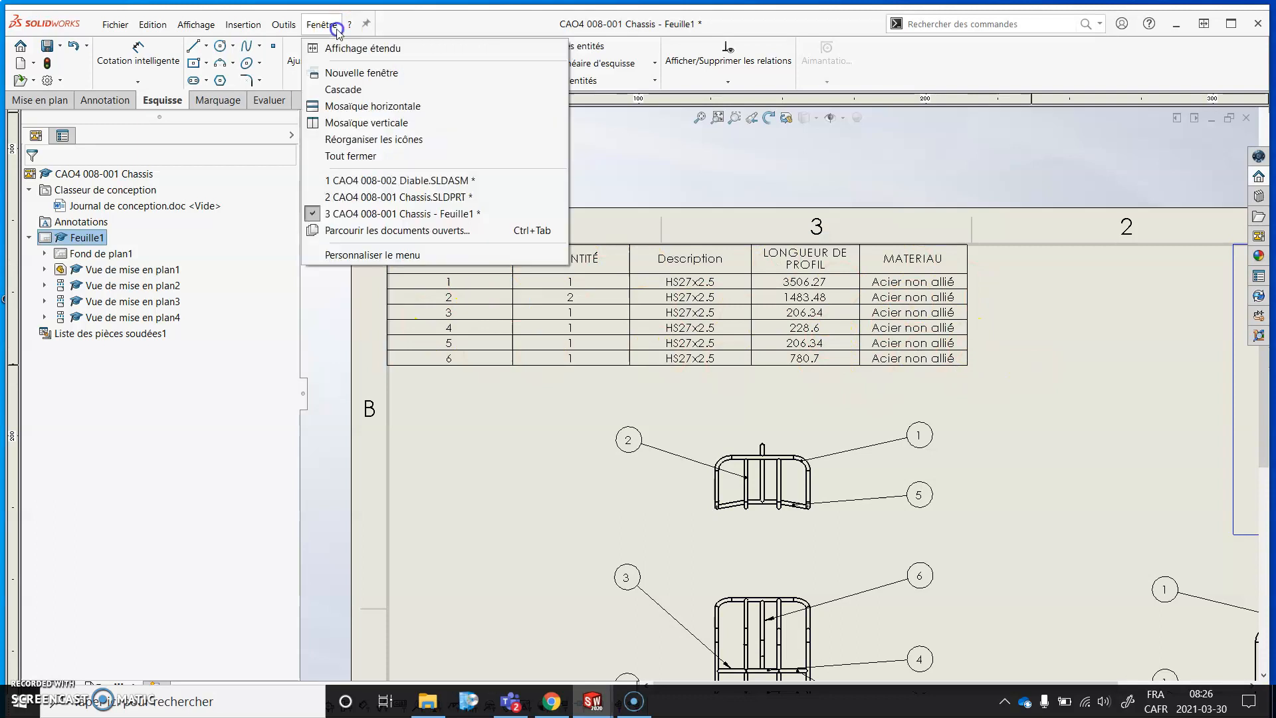
pyautogui.click(420, 197)
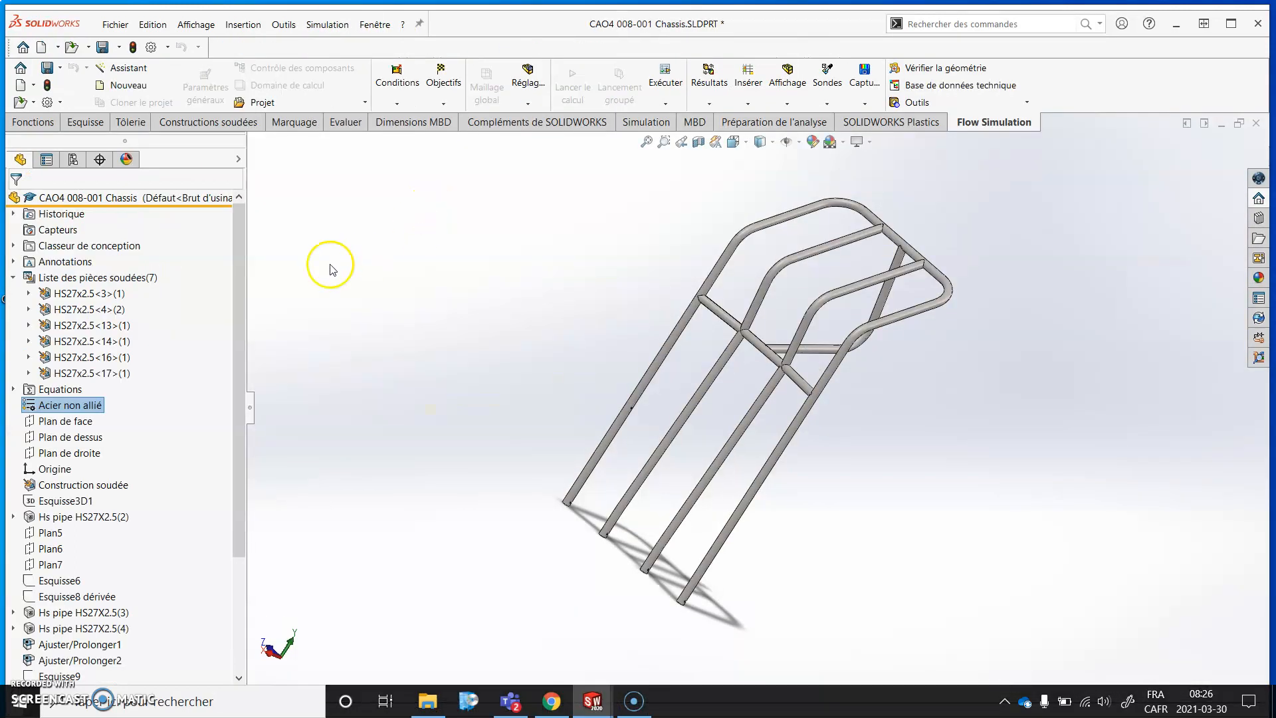
pyautogui.rightClick(79, 279)
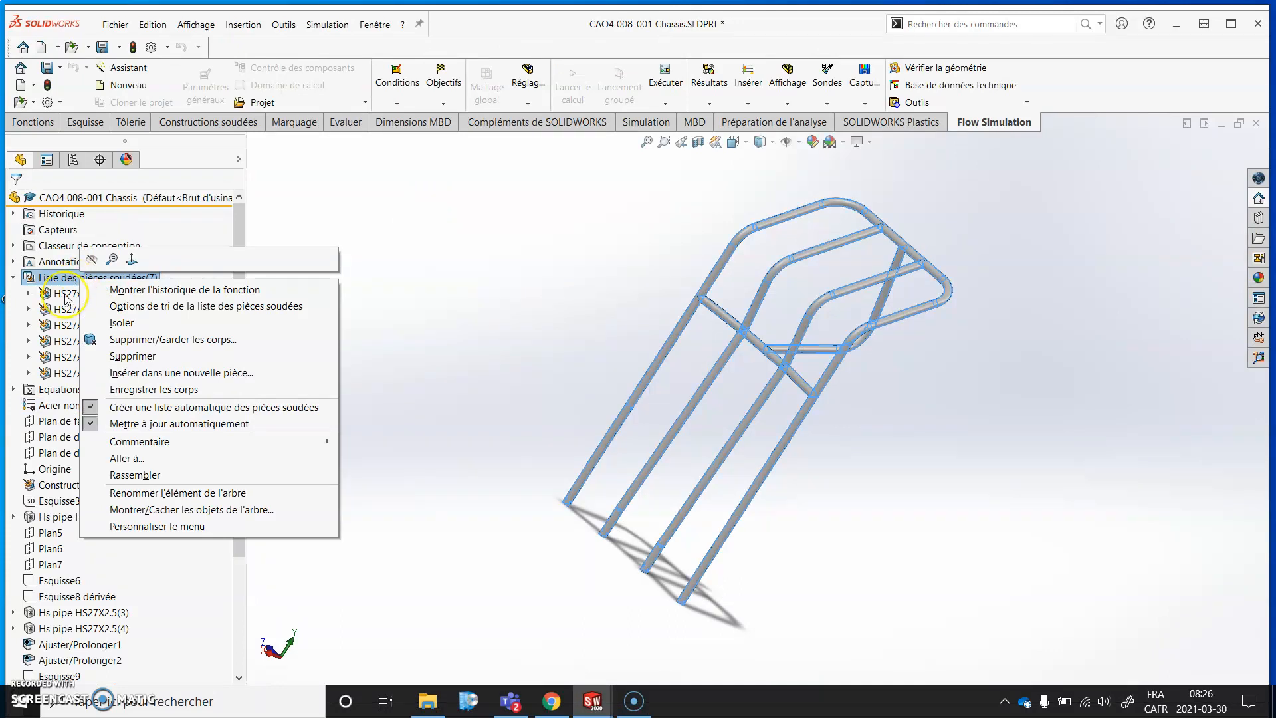
pyautogui.rightClick(67, 296)
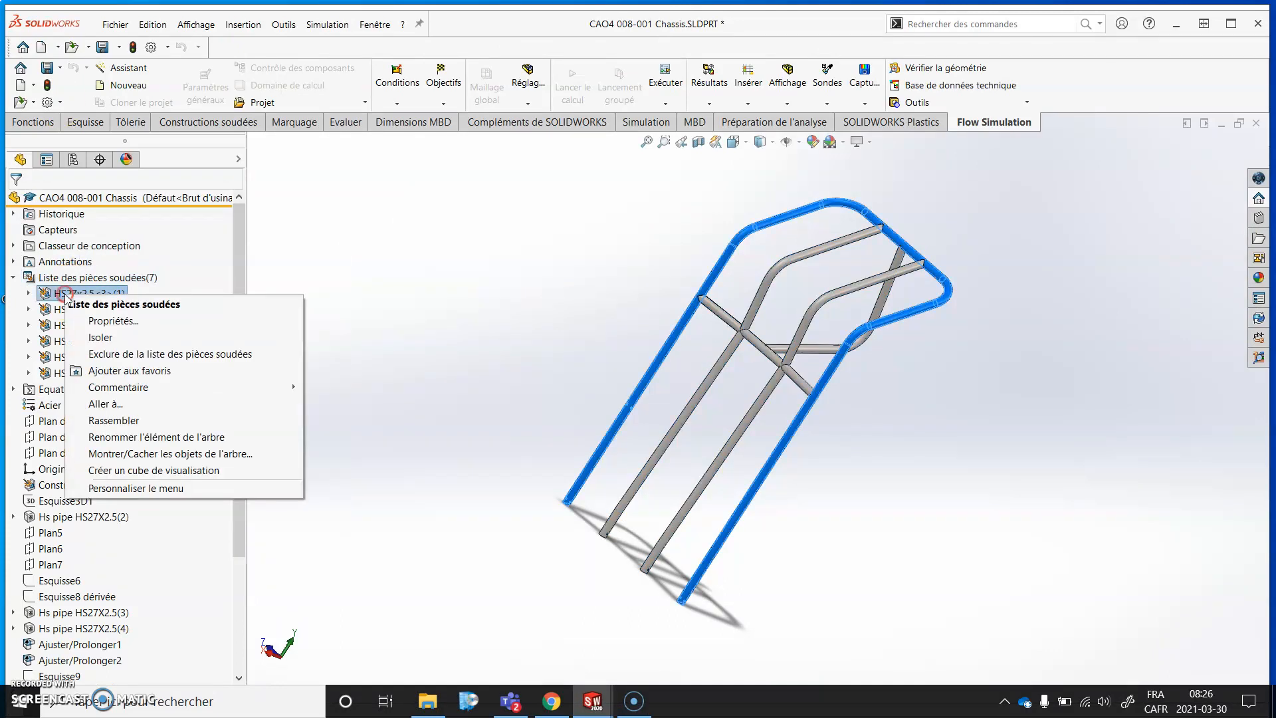
pyautogui.click(115, 321)
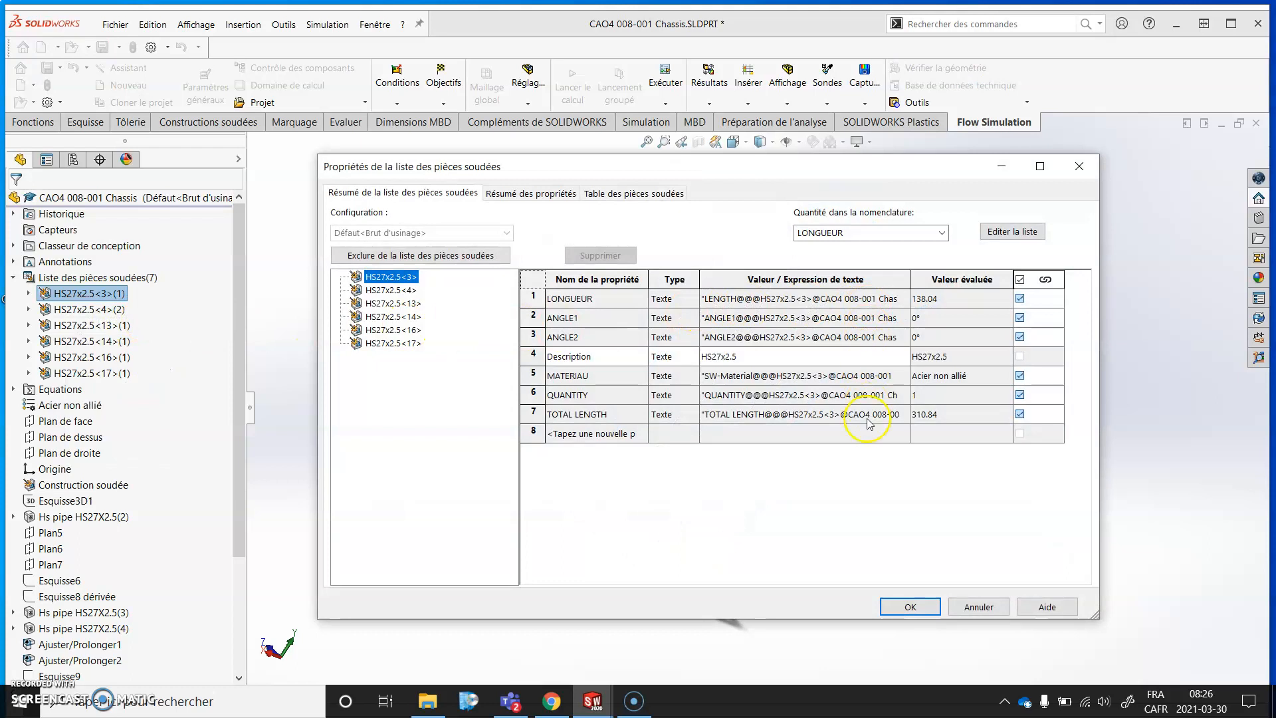
# Review the properties of each cut list item in turn, including the Description value of HS27x2.5<3>
pyautogui.click(391, 290)
pyautogui.click(392, 303)
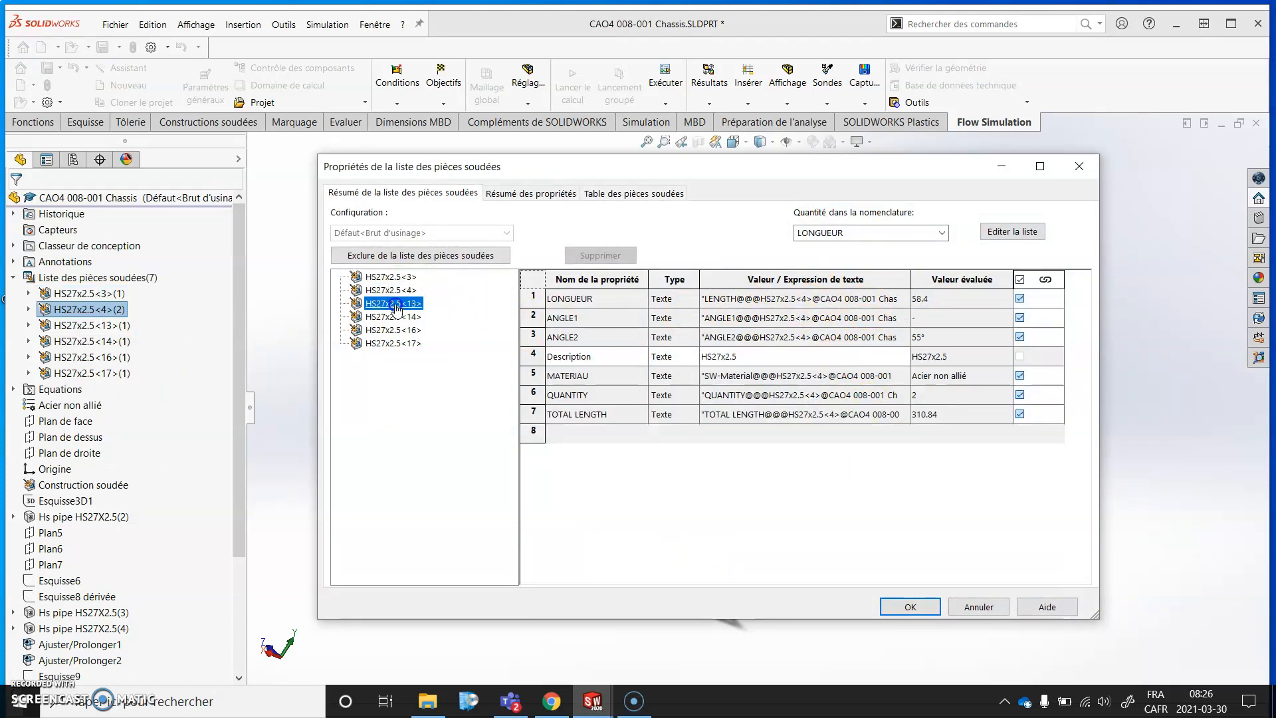
pyautogui.click(394, 316)
pyautogui.click(395, 330)
pyautogui.click(393, 343)
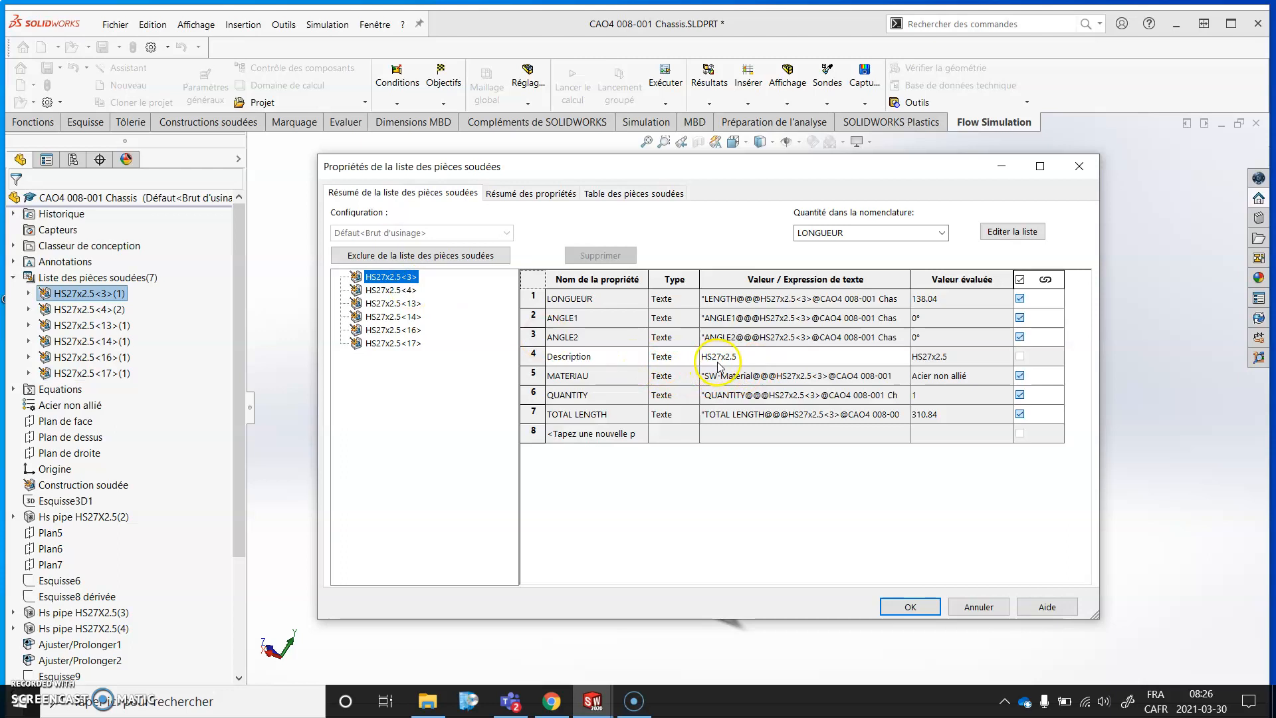
pyautogui.click(774, 359)
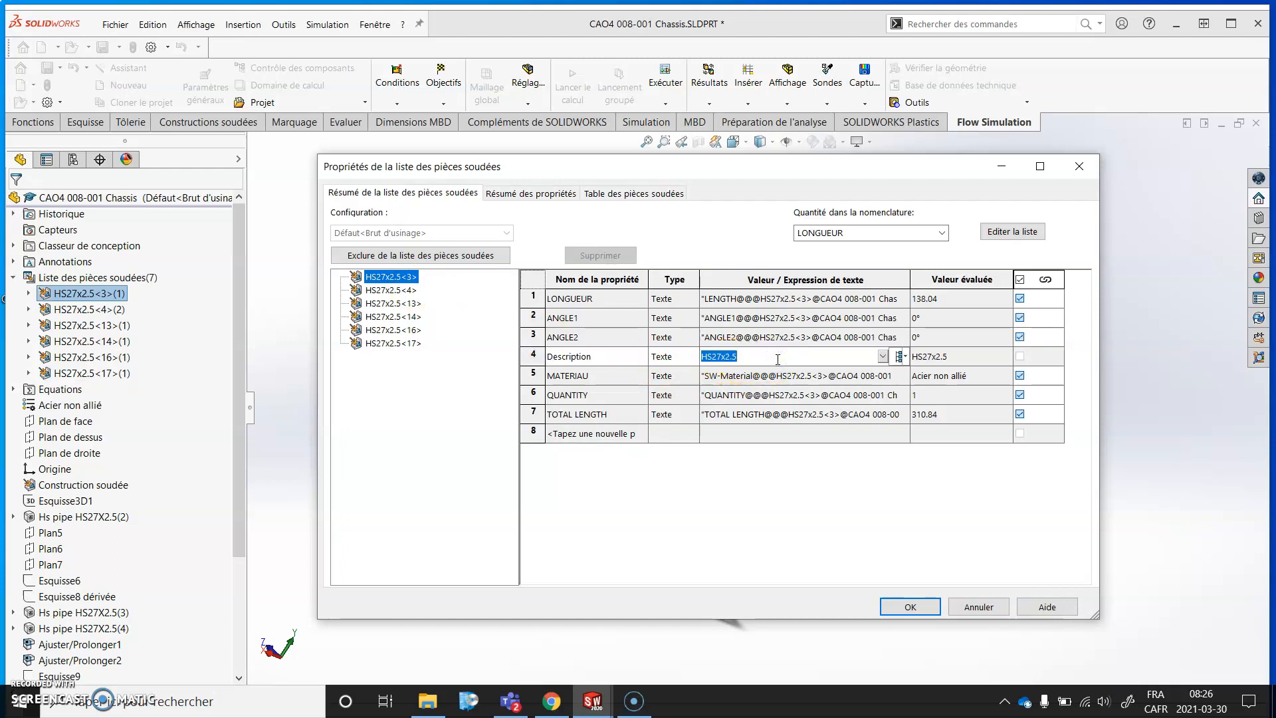
pyautogui.click(394, 290)
pyautogui.click(395, 303)
pyautogui.click(398, 317)
pyautogui.click(397, 331)
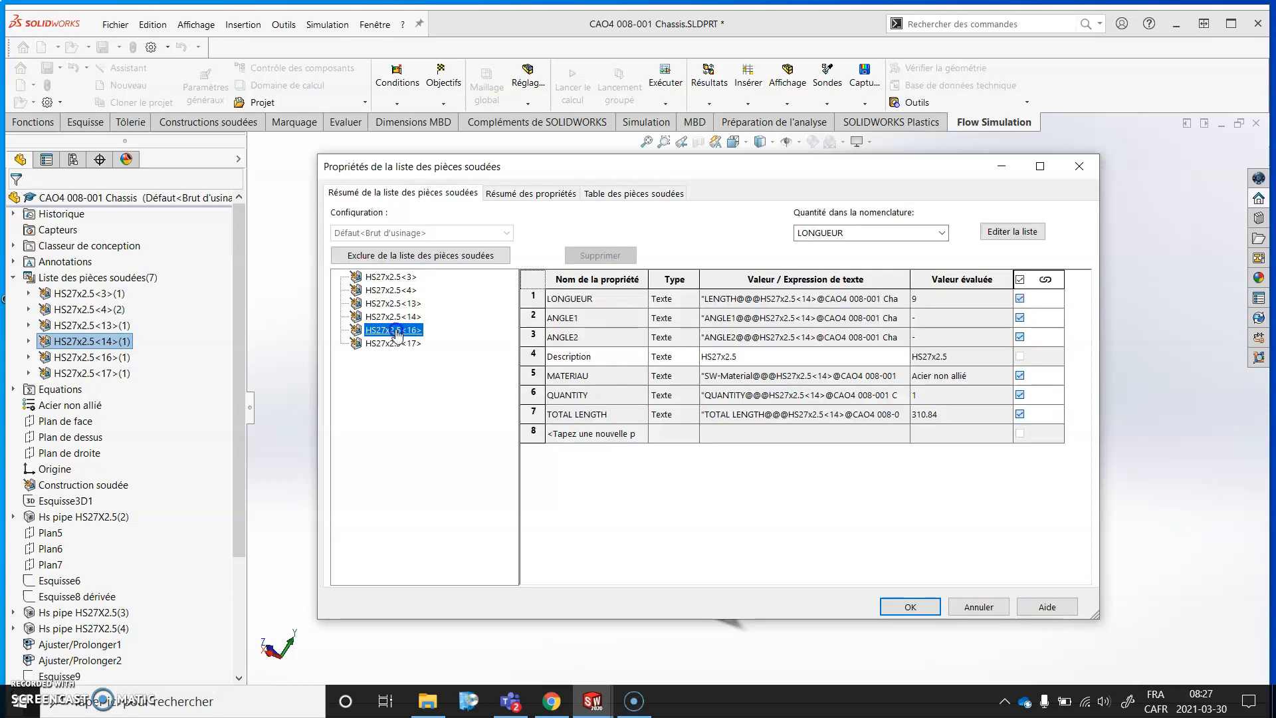
# For cut list item HS27x2.5<17>, set the bill of materials quantity to - Aucun - and add a PREPARATION property with the value SUR CHANTIER
pyautogui.click(394, 343)
pyautogui.click(605, 435)
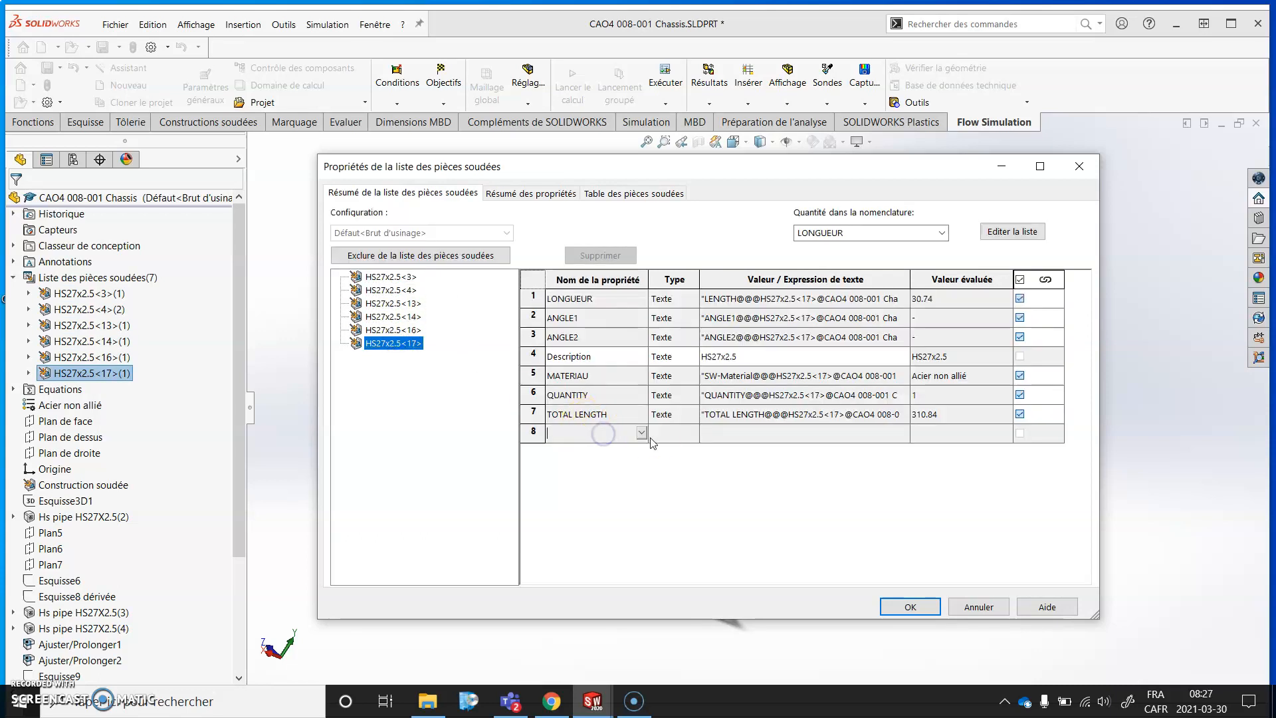
pyautogui.click(940, 234)
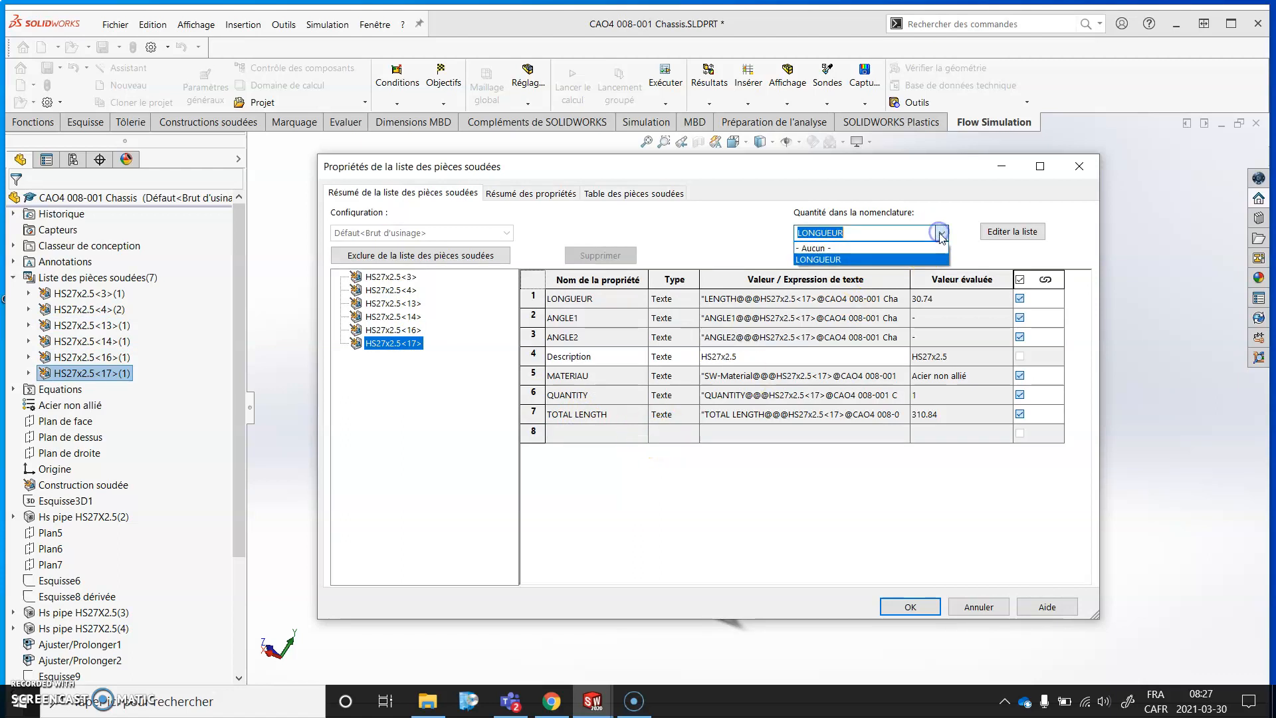
pyautogui.click(928, 246)
pyautogui.click(619, 437)
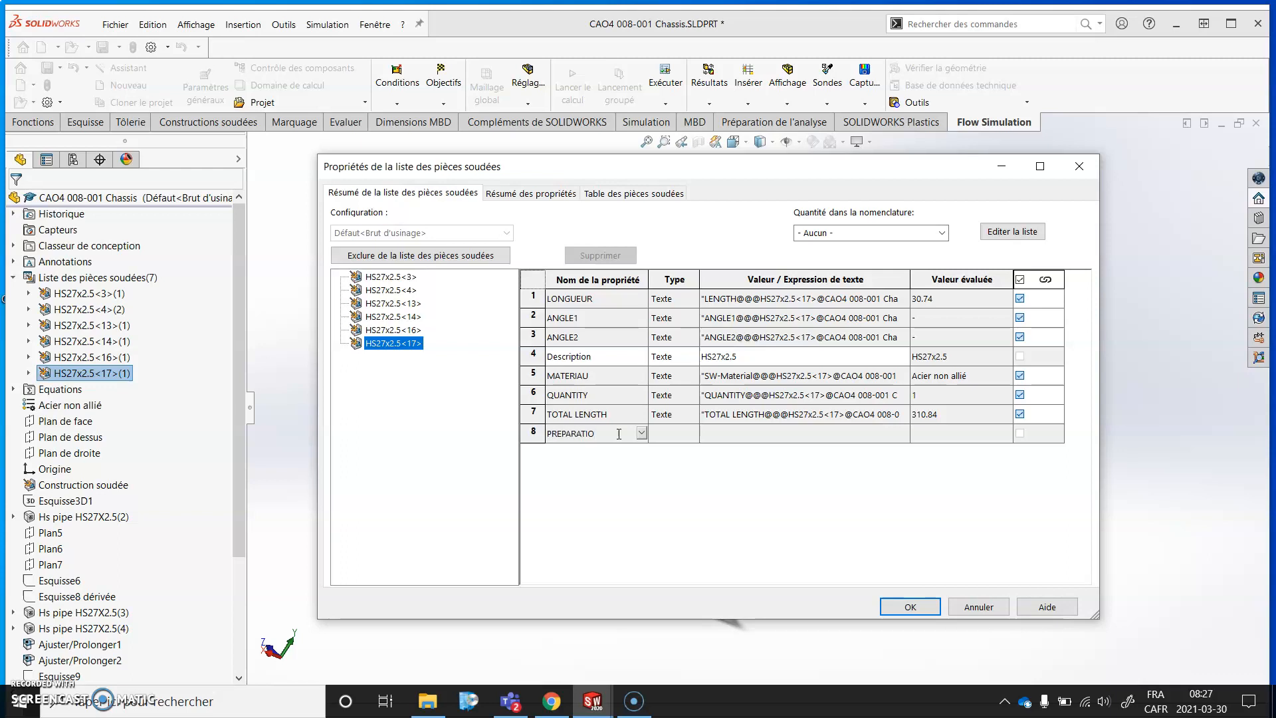
pyautogui.click(786, 435)
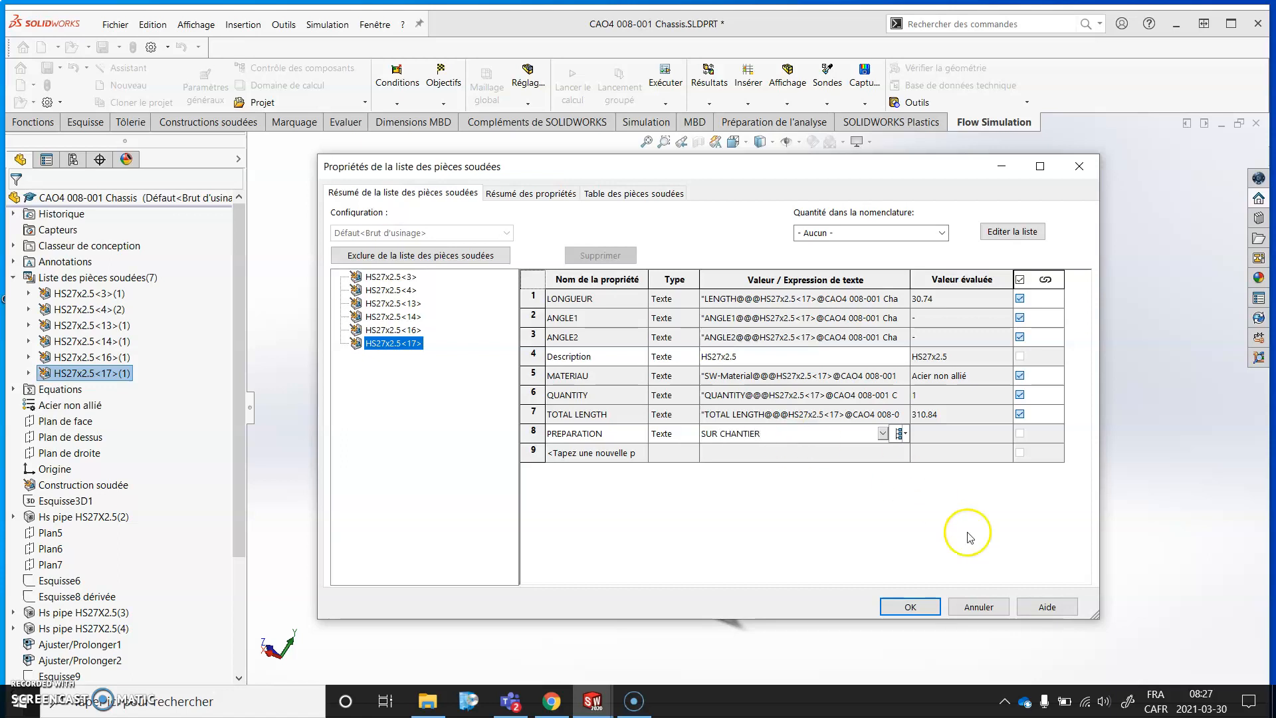
pyautogui.click(911, 607)
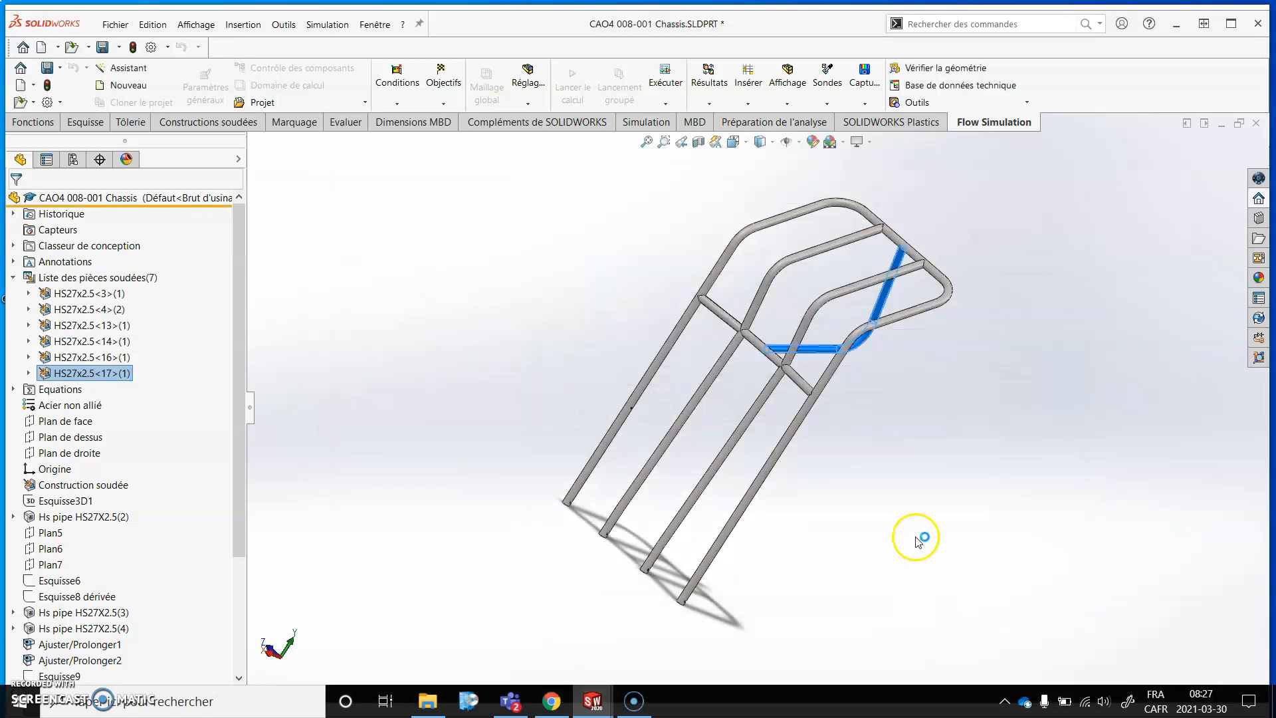
# Switch to the drawing CAO4 008-001 Chassis - Feuille1 and insert a column to the right of MATERIAU in the cut list table
pyautogui.click(362, 27)
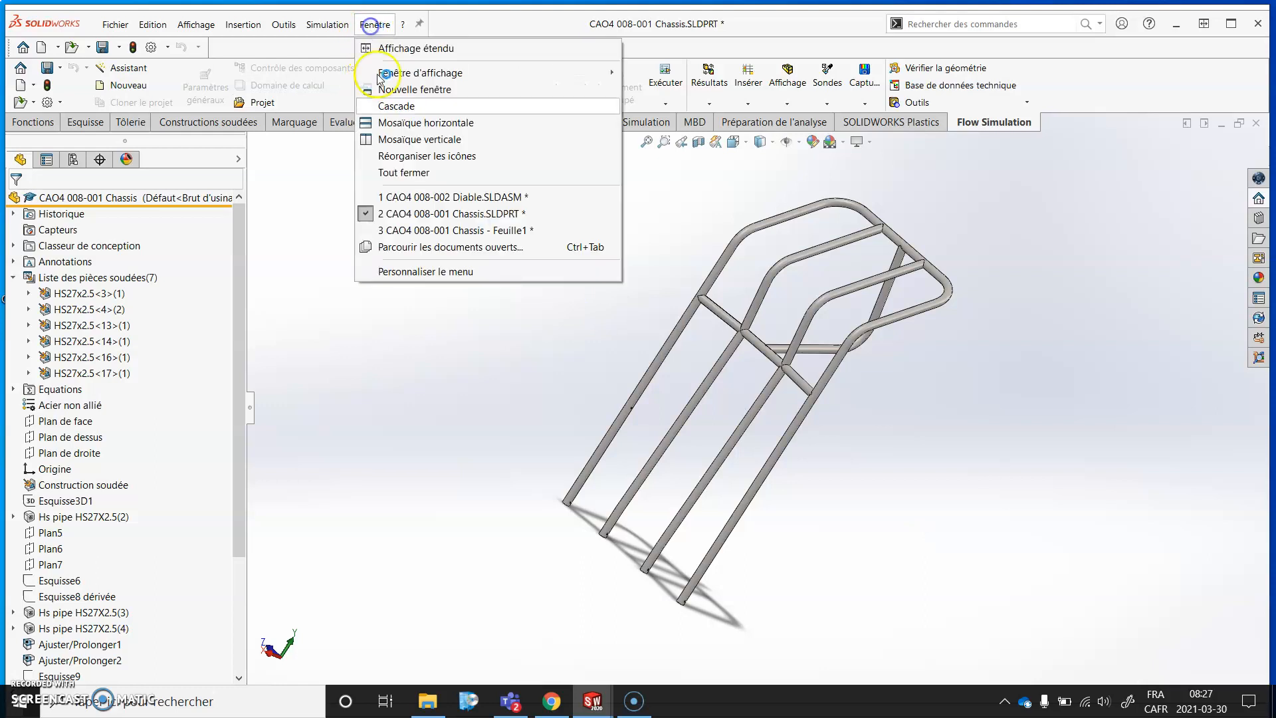
pyautogui.click(473, 228)
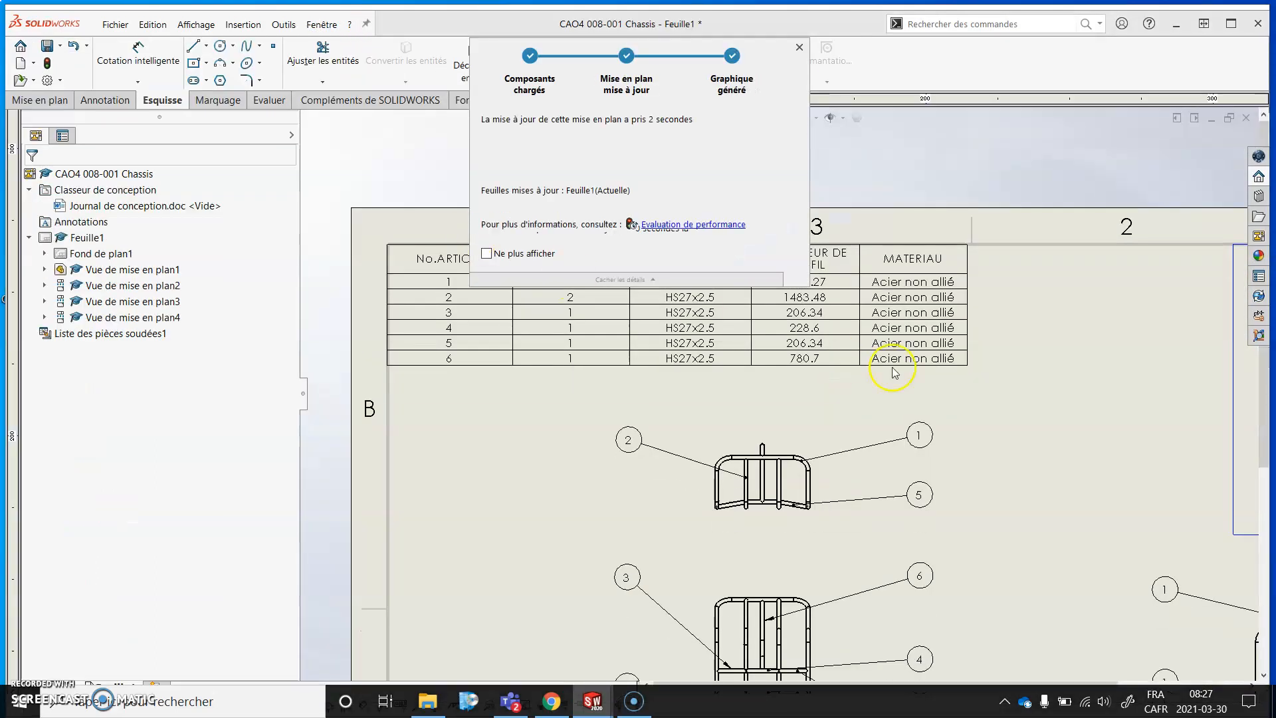
pyautogui.click(941, 259)
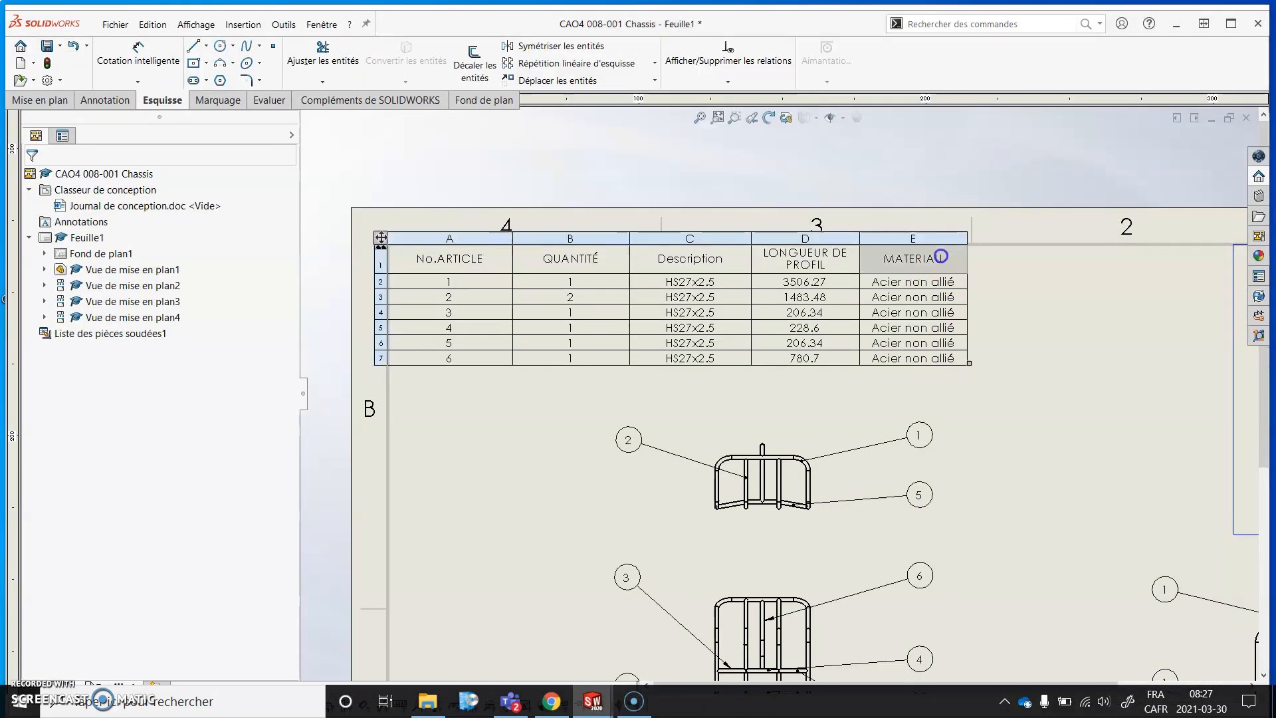
pyautogui.rightClick(948, 237)
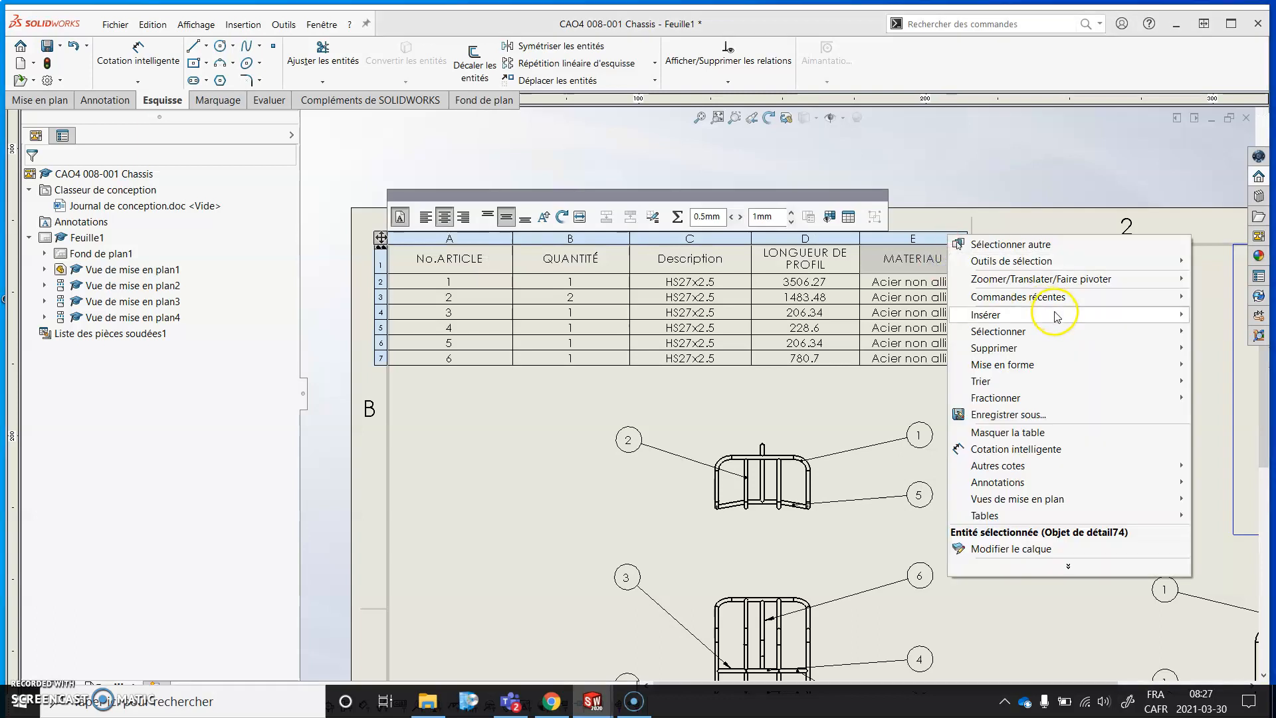
pyautogui.moveTo(975, 314)
pyautogui.click(857, 316)
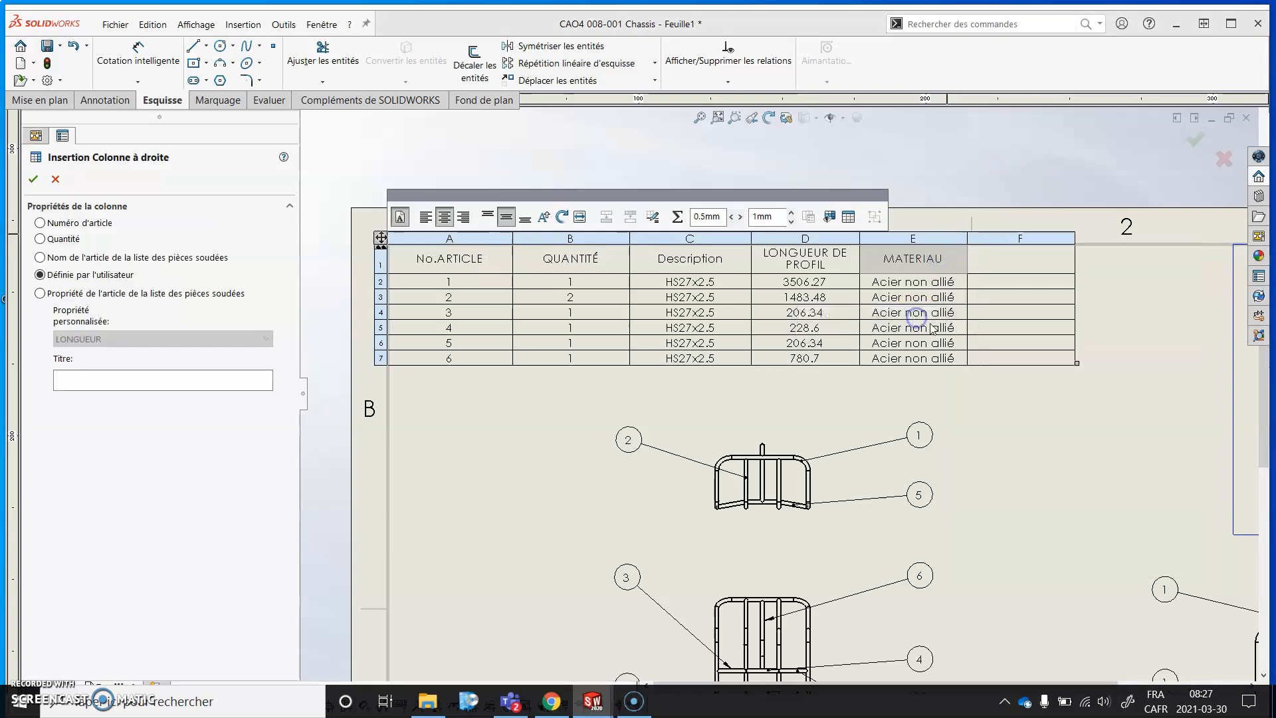
# Assign the cut list item property PREPARATION to the new empty column F and accept it
pyautogui.click(1033, 240)
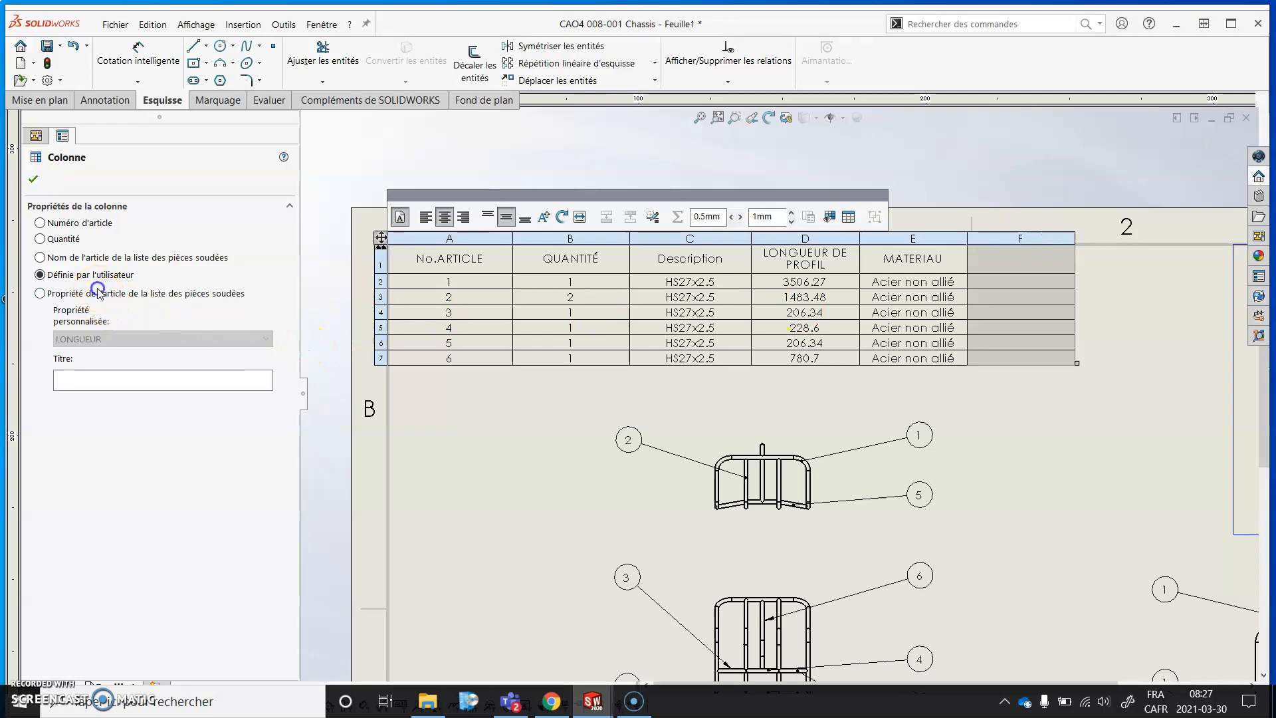
pyautogui.click(98, 293)
pyautogui.click(265, 339)
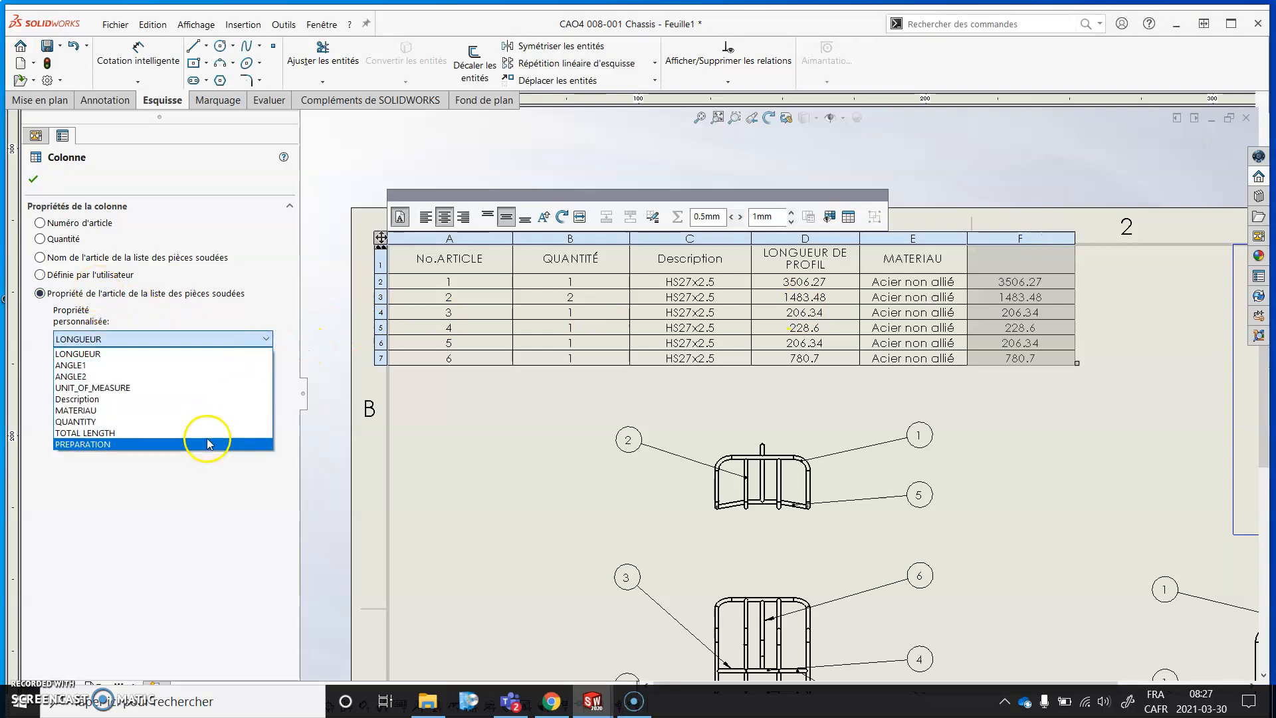
pyautogui.click(208, 445)
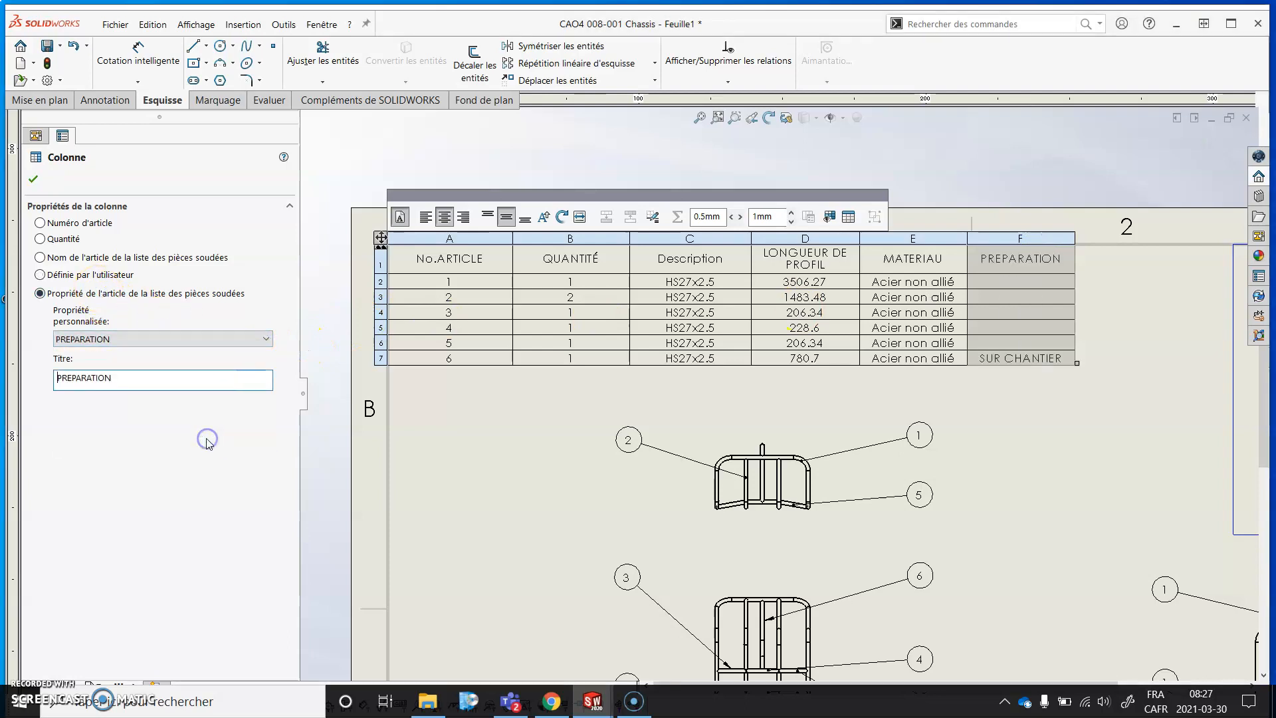
pyautogui.click(33, 179)
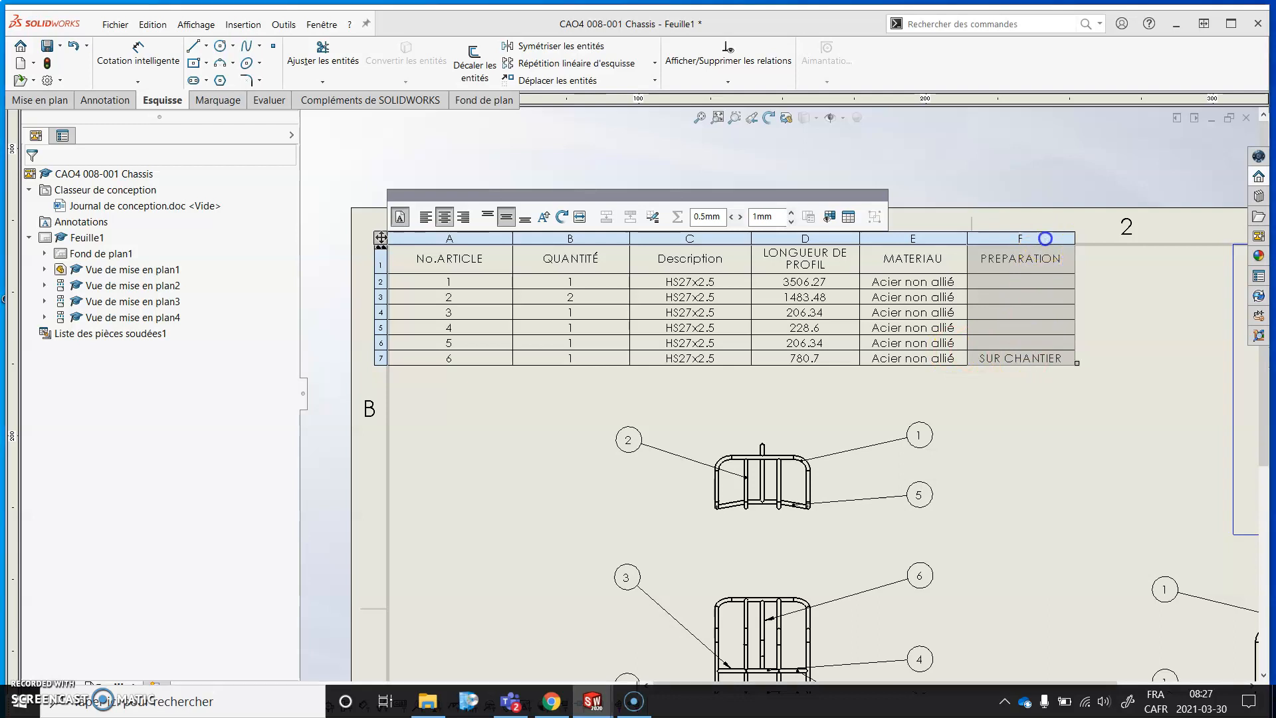
# Delete the PREPARATION column from the cut list table
pyautogui.click(1046, 239)
pyautogui.rightClick(1045, 240)
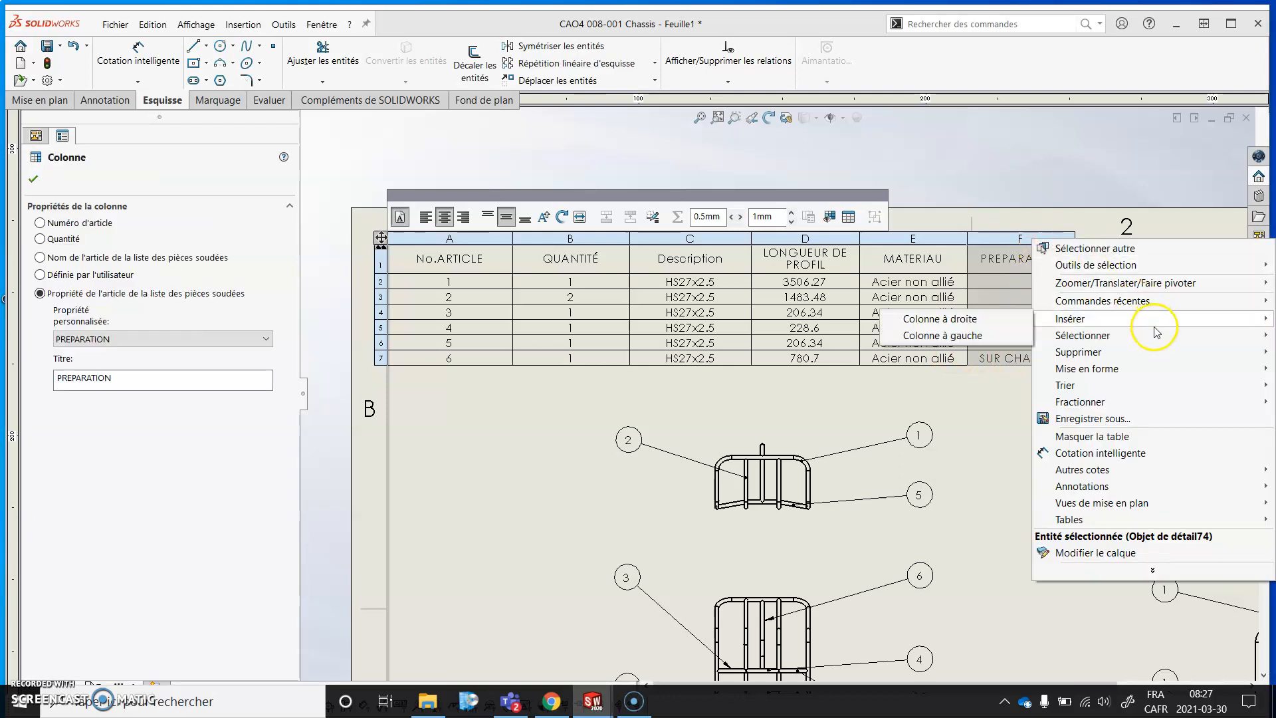
pyautogui.moveTo(1156, 350)
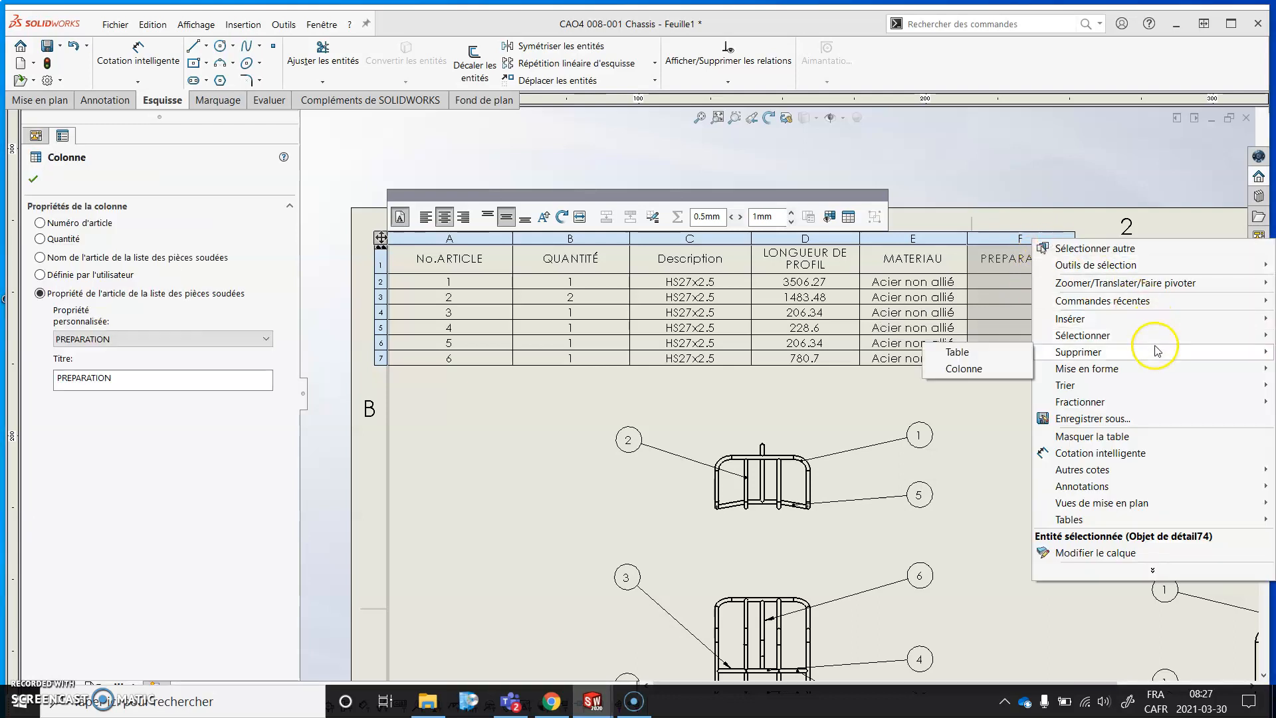
pyautogui.click(1010, 368)
# Check the whole drawing sheet, then switch back to the part CAO4 008-001 Chassis.SLDPRT
pyautogui.scroll(4, 968, 420)
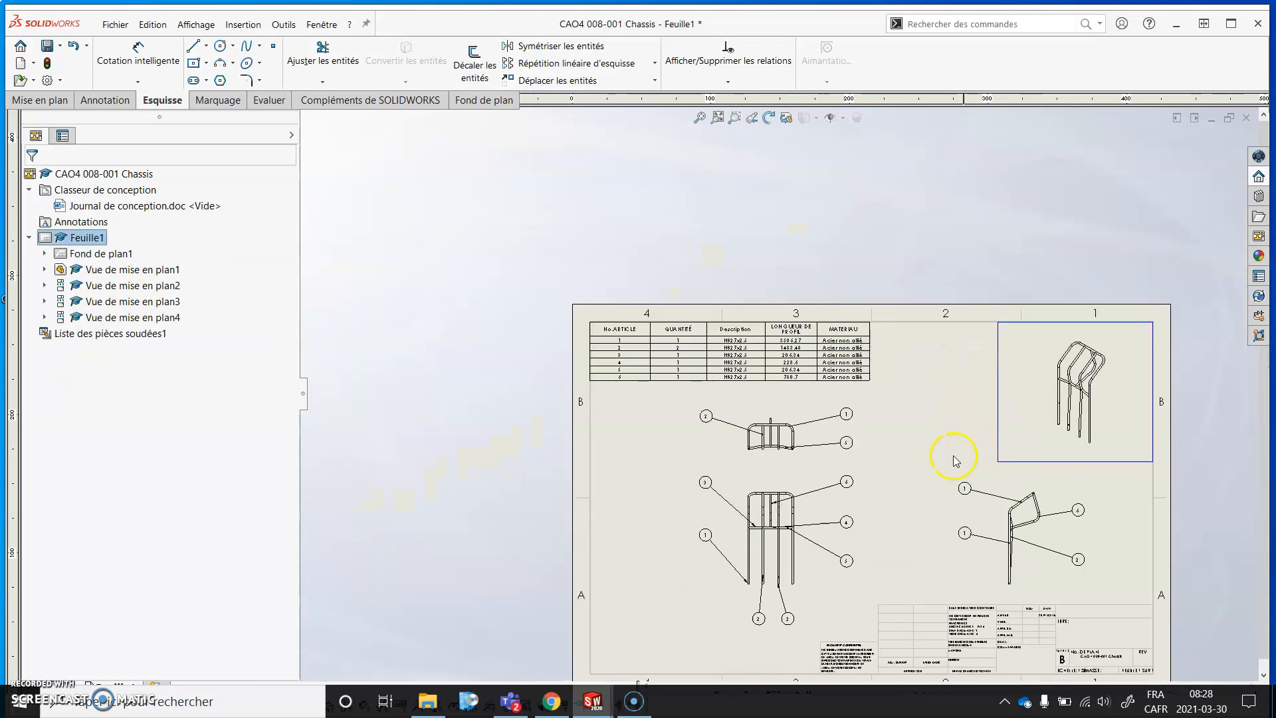
pyautogui.scroll(-2, 1030, 507)
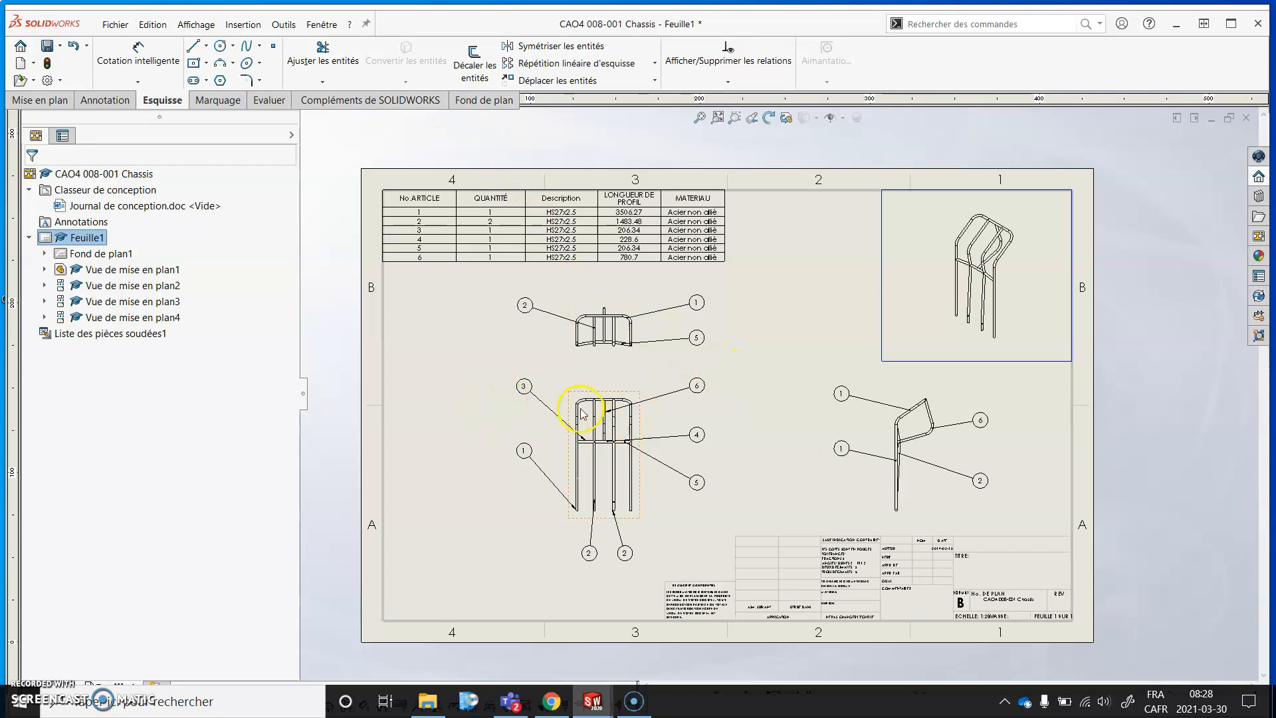
pyautogui.click(325, 35)
pyautogui.click(421, 199)
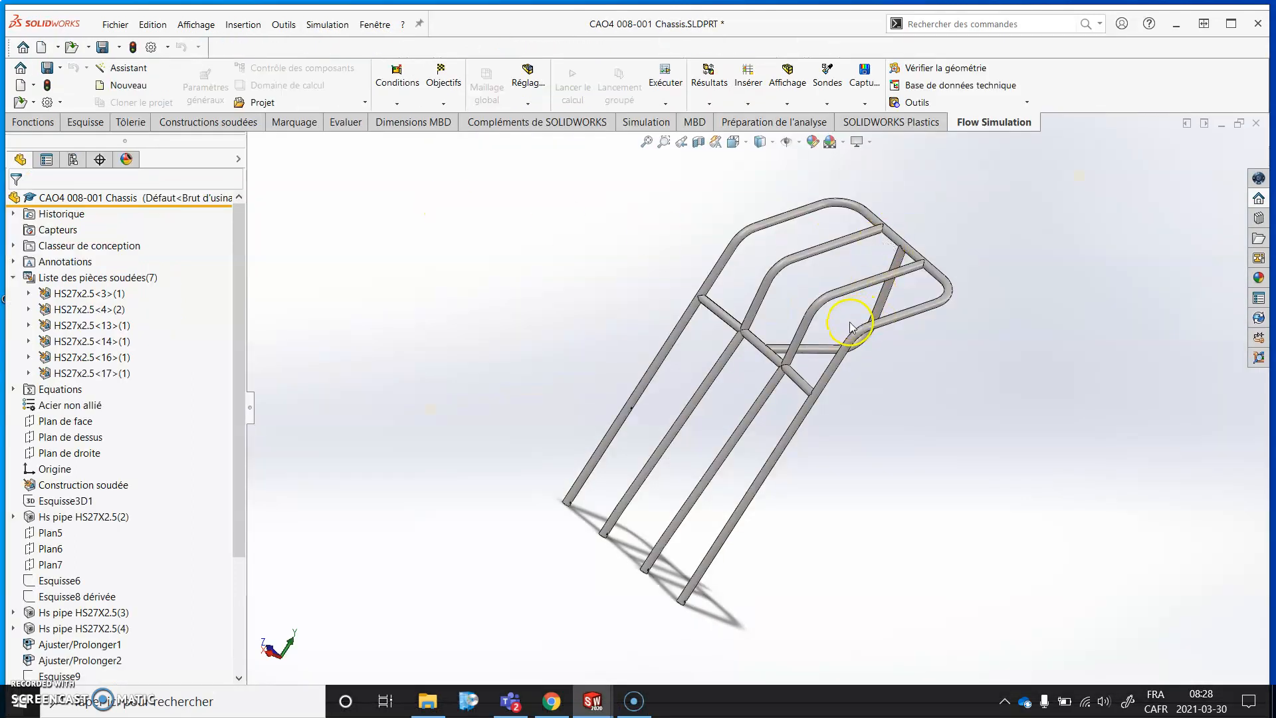
# Start a weld bead using Trajectoire de soudure, set its size to 0.125 po and select both edges where an inner bar meets the bent upper tube
pyautogui.scroll(-3, 841, 322)
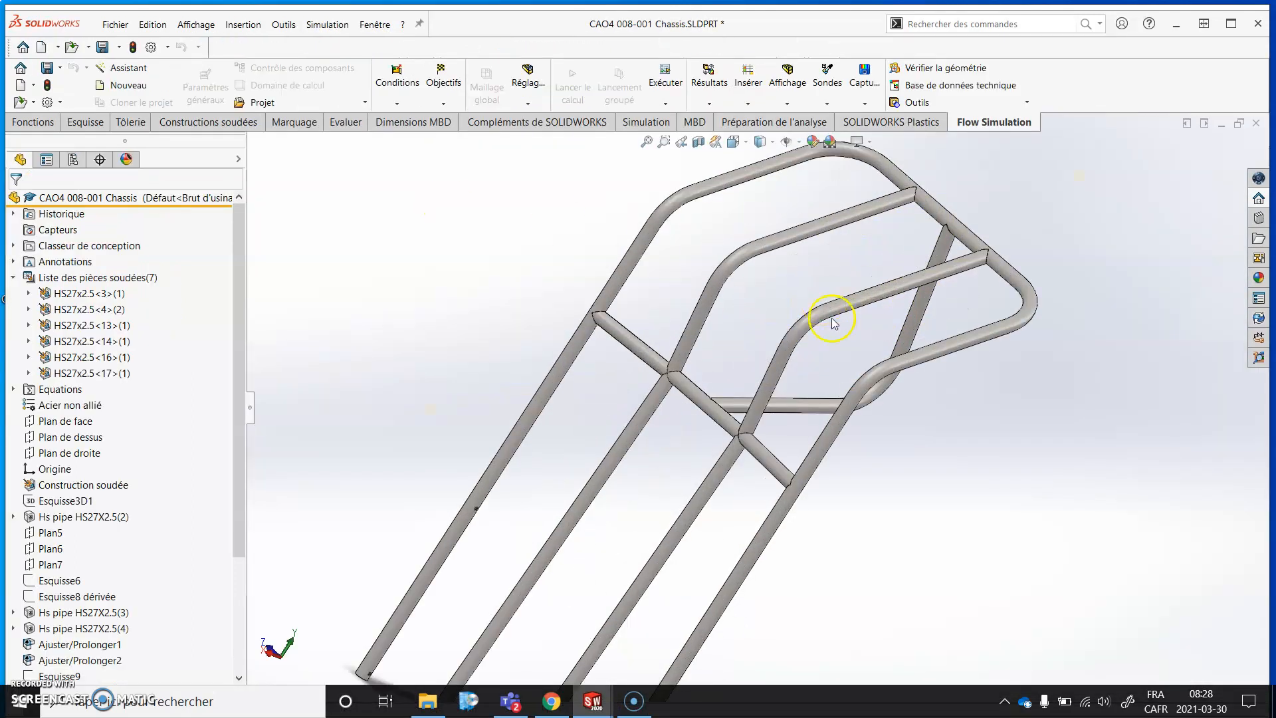
pyautogui.click(176, 127)
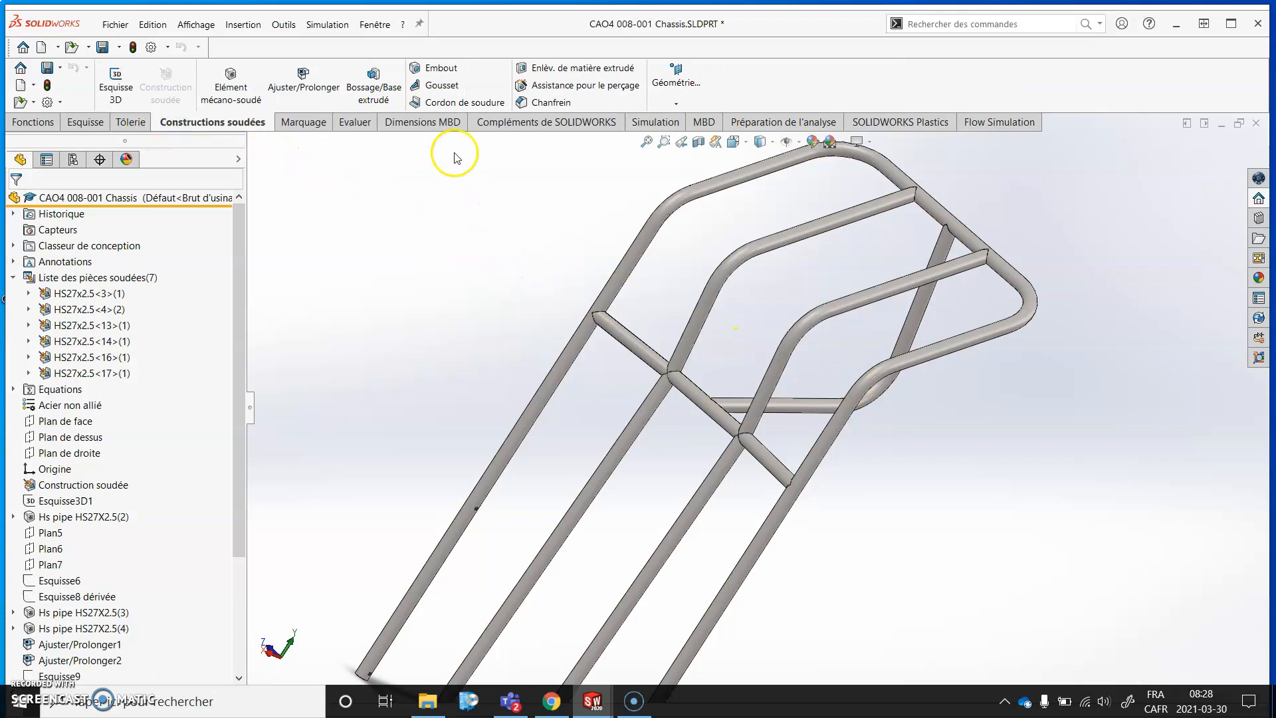
pyautogui.click(460, 103)
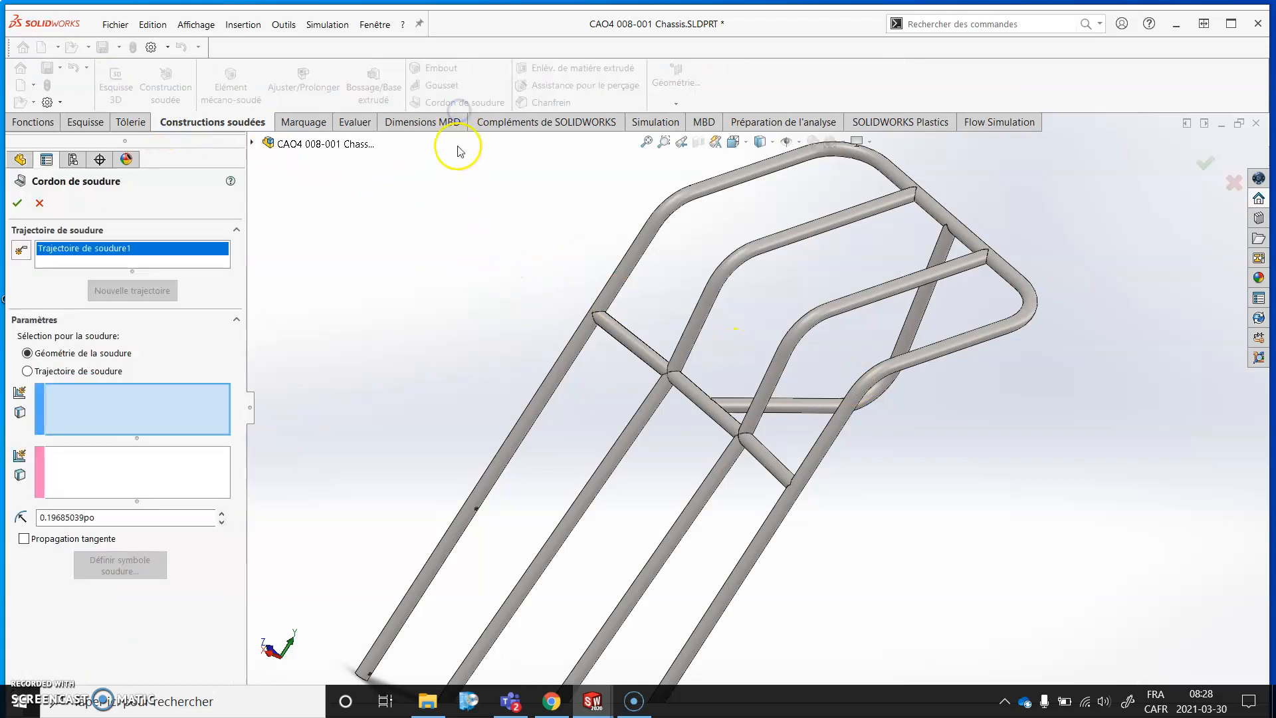
pyautogui.click(100, 372)
pyautogui.scroll(-6, 906, 182)
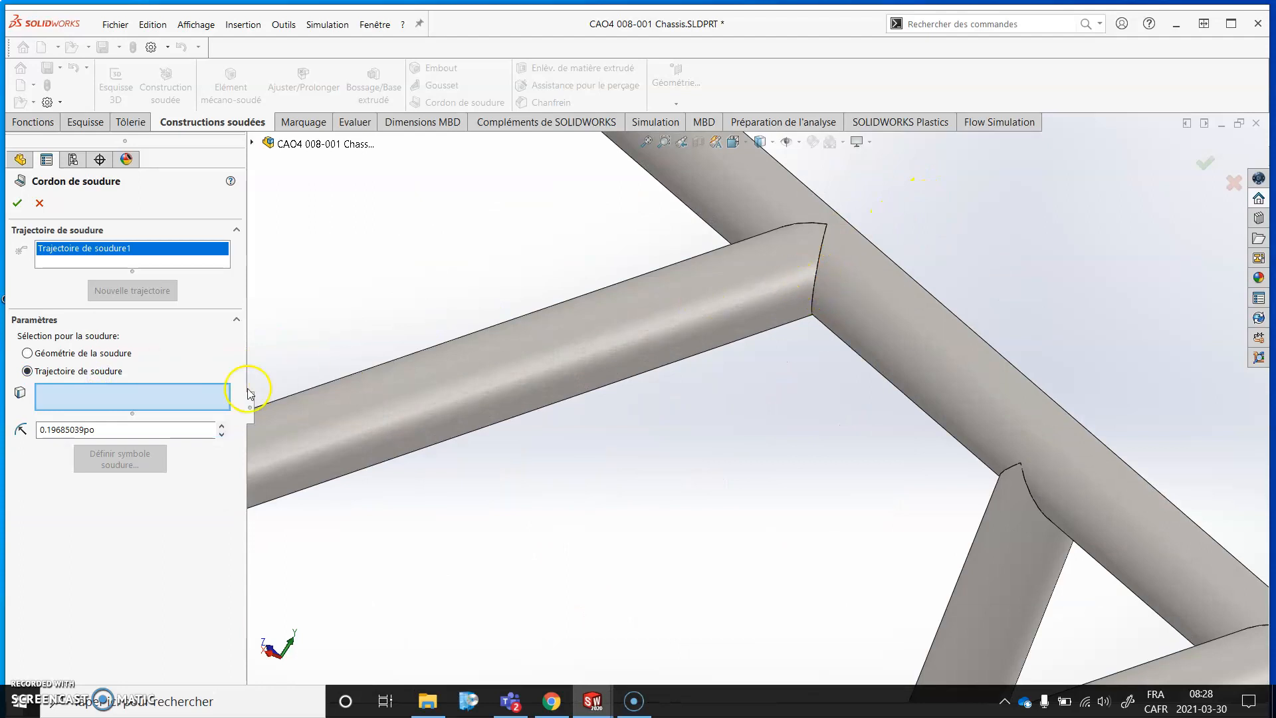
pyautogui.click(168, 429)
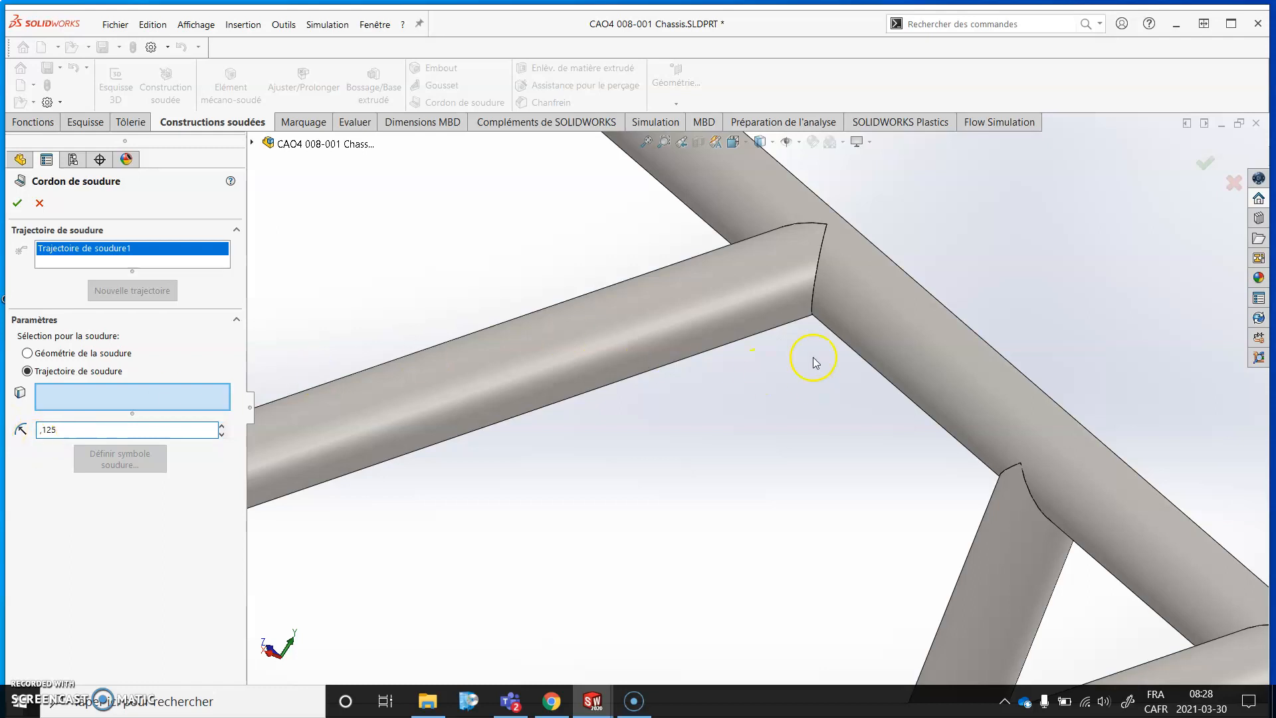
pyautogui.click(823, 261)
pyautogui.moveTo(822, 261); pyautogui.dragTo(755, 223, button='middle')
pyautogui.click(731, 205)
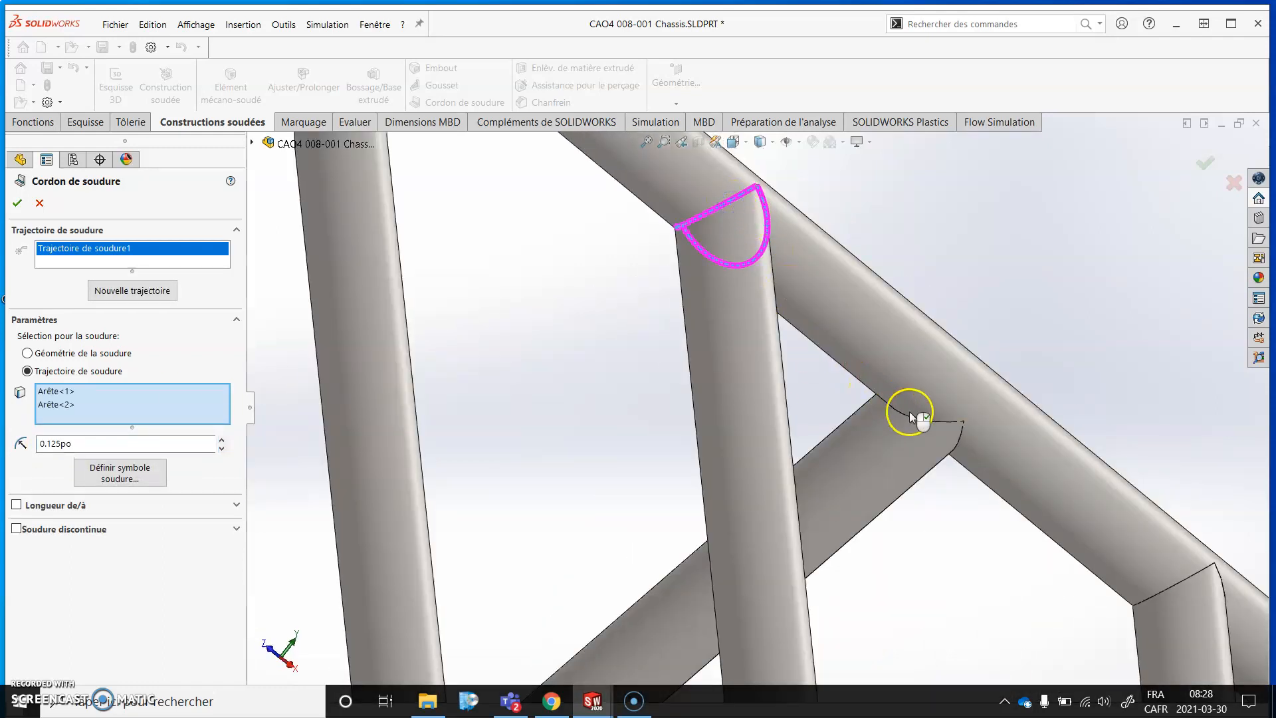
# Open the weld symbol definition for this joint and clear the size and fillet symbol above the reference line
pyautogui.moveTo(749, 333); pyautogui.dragTo(522, 348, button='middle')
pyautogui.click(156, 473)
pyautogui.moveTo(539, 290); pyautogui.dragTo(472, 287)
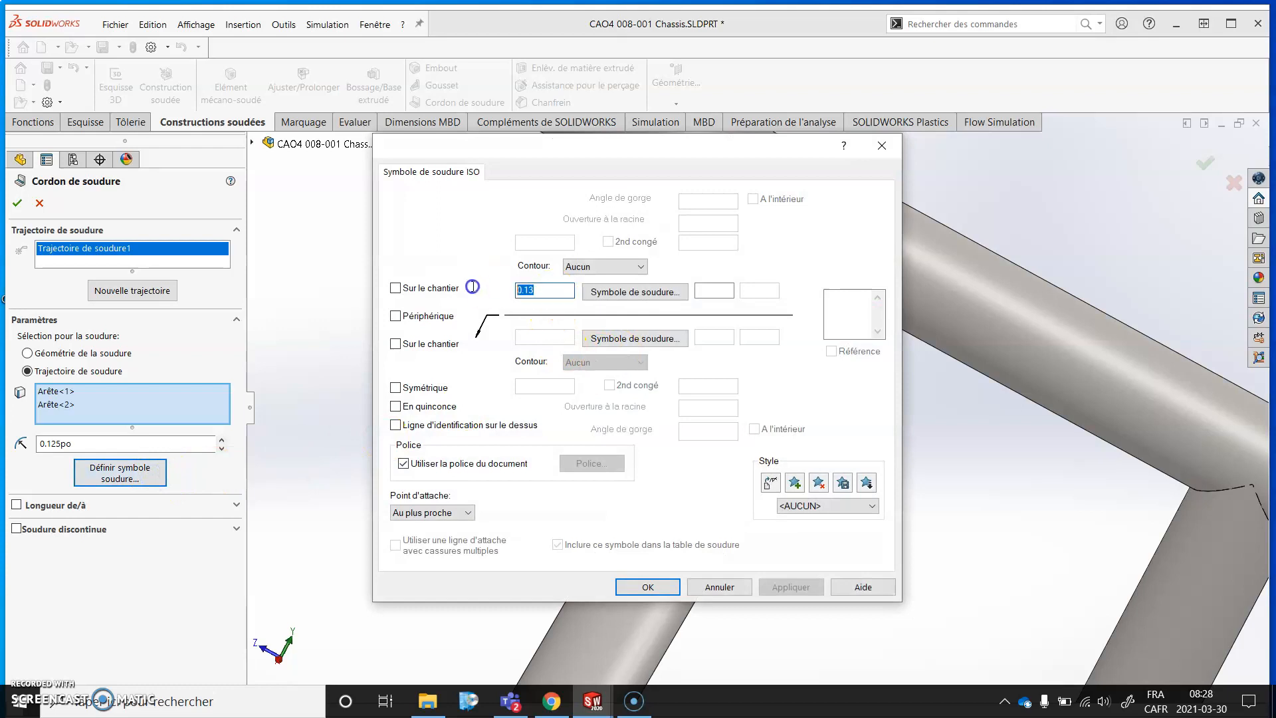
pyautogui.click(592, 293)
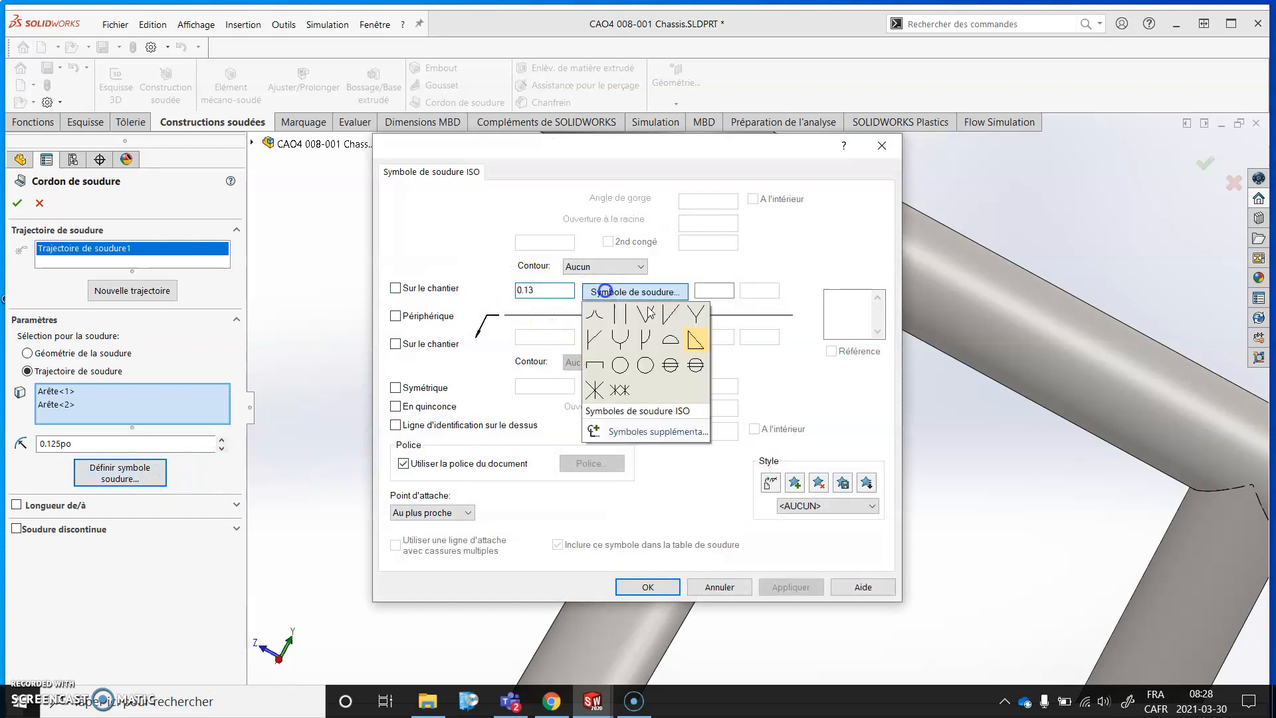
pyautogui.click(697, 324)
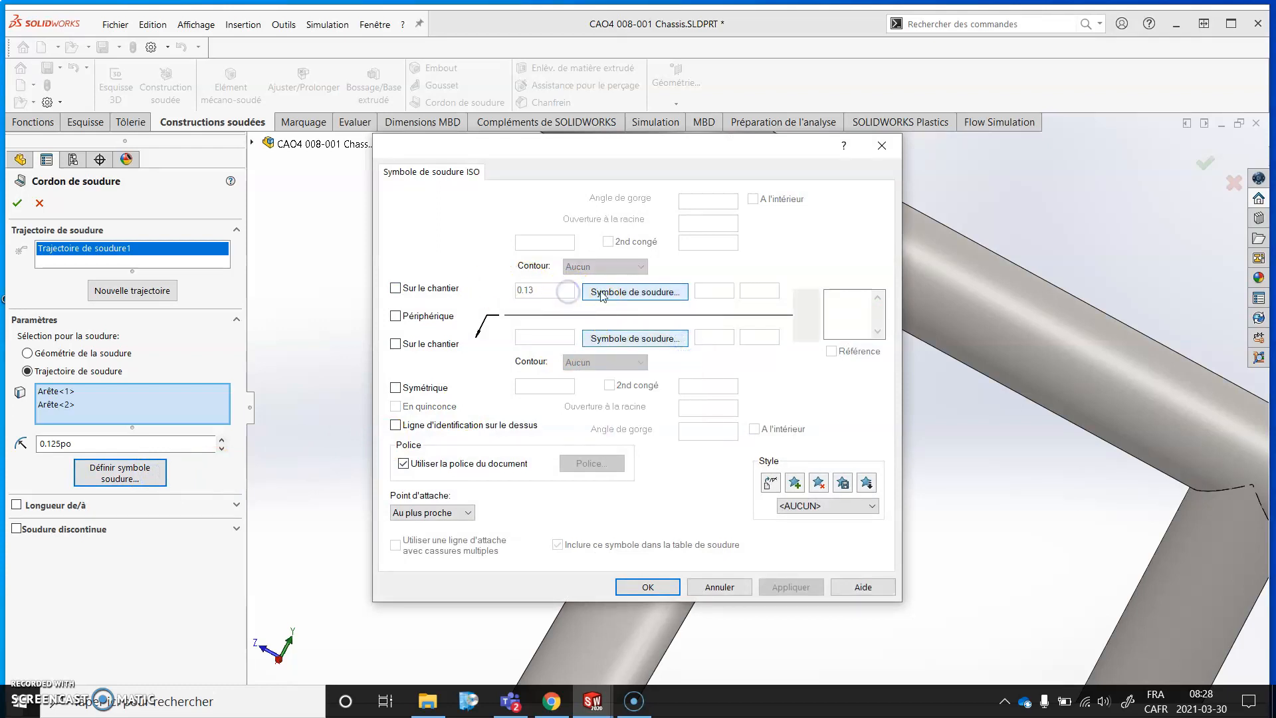
pyautogui.click(597, 294)
pyautogui.click(698, 348)
pyautogui.moveTo(559, 291); pyautogui.dragTo(429, 292)
pyautogui.click(598, 293)
pyautogui.click(694, 338)
# Define a fillet weld below the reference line with size 0,125, Périphérique and a Plat contour, and accept the weld bead
pyautogui.click(592, 339)
pyautogui.click(695, 386)
pyautogui.click(565, 333)
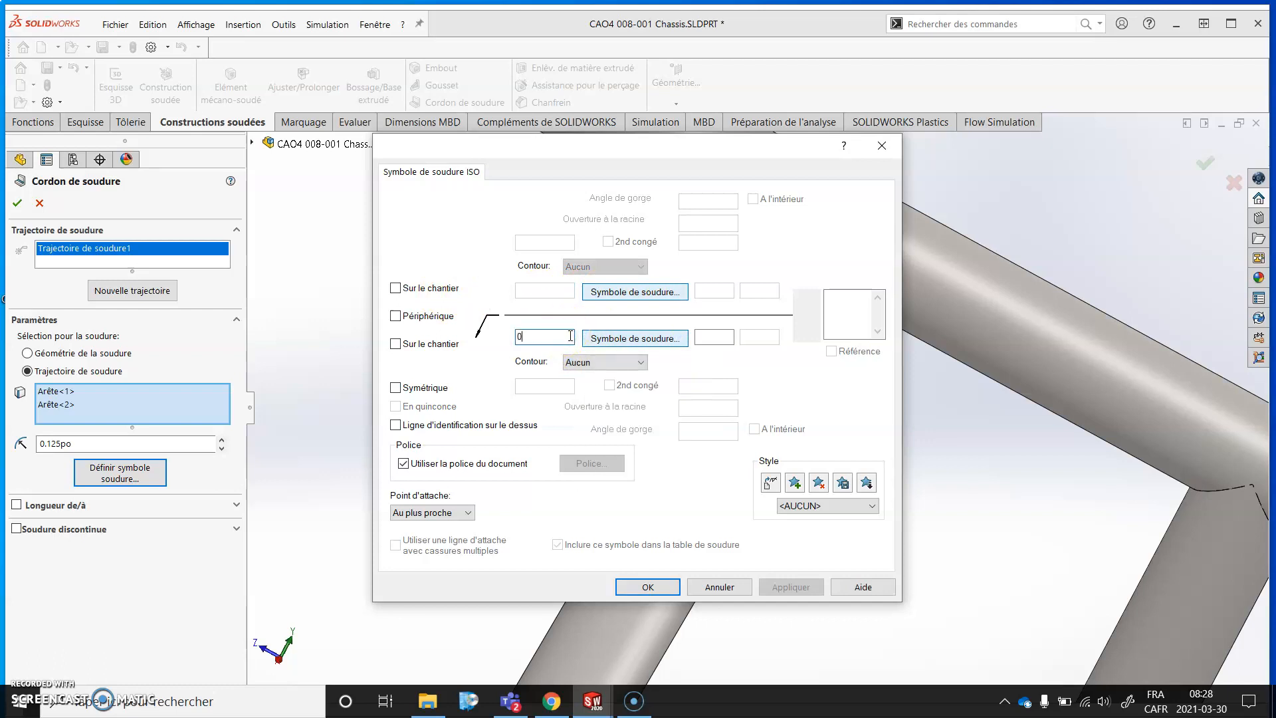
pyautogui.click(413, 319)
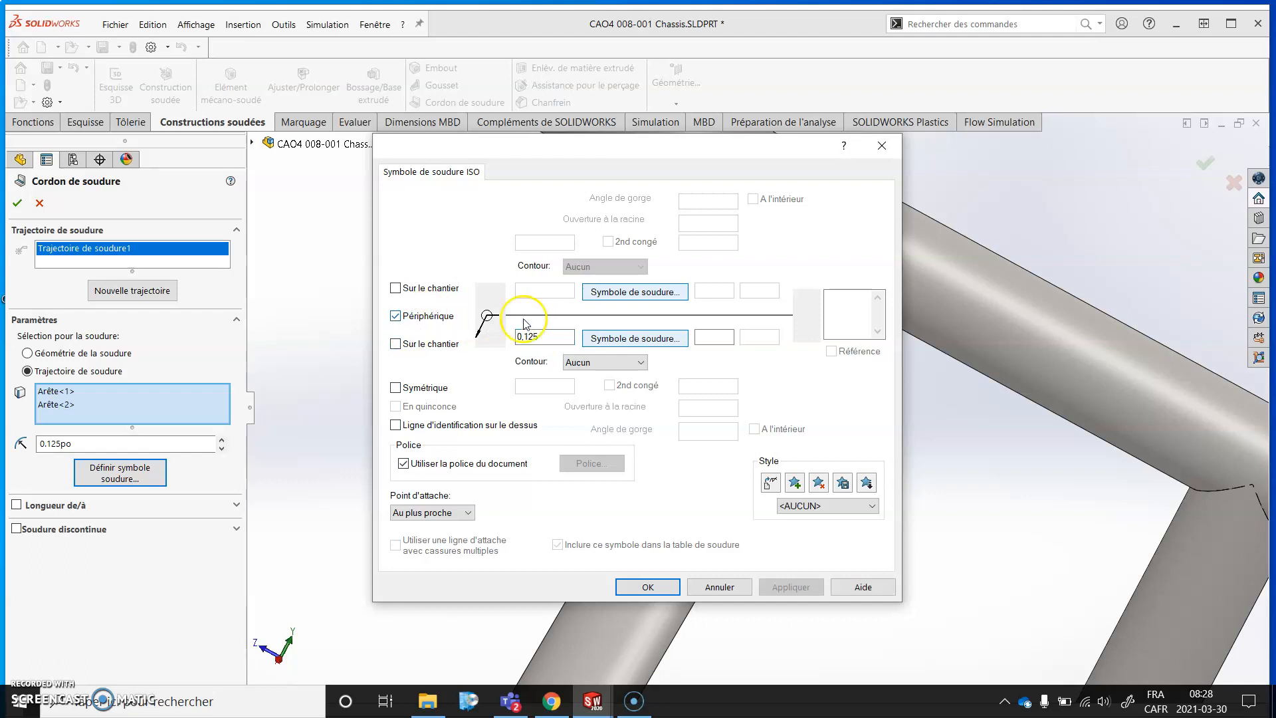
pyautogui.click(642, 364)
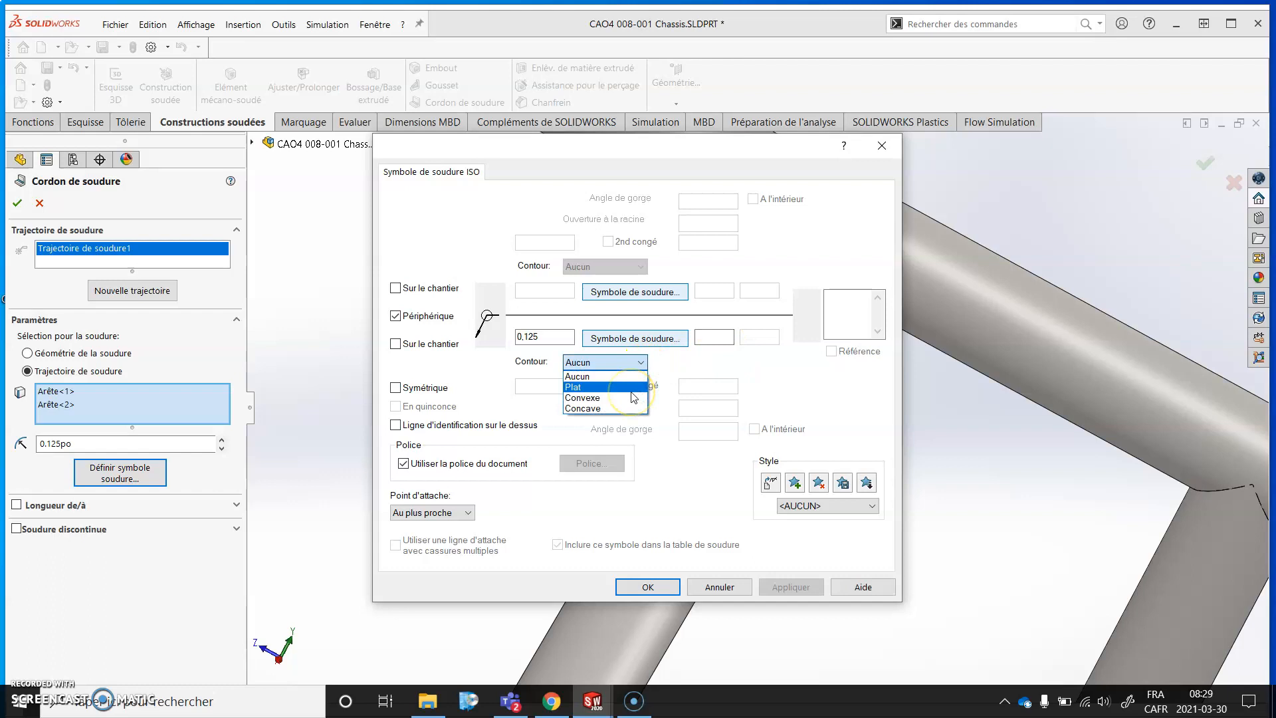
pyautogui.click(632, 391)
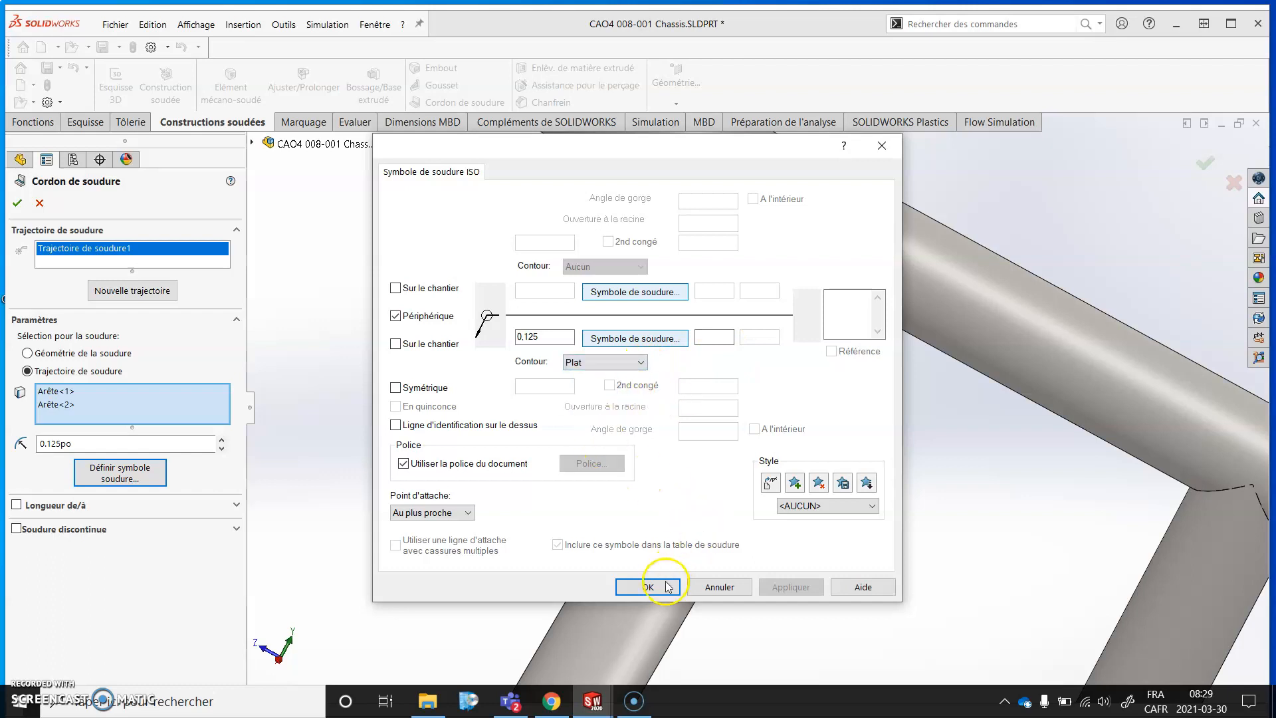
pyautogui.click(648, 587)
pyautogui.scroll(5, 920, 410)
pyautogui.click(16, 202)
# Move the weld symbol annotation outward so it sits clear of the upper tube
pyautogui.moveTo(763, 419); pyautogui.dragTo(736, 364, button='middle')
pyautogui.moveTo(924, 321); pyautogui.dragTo(998, 265)
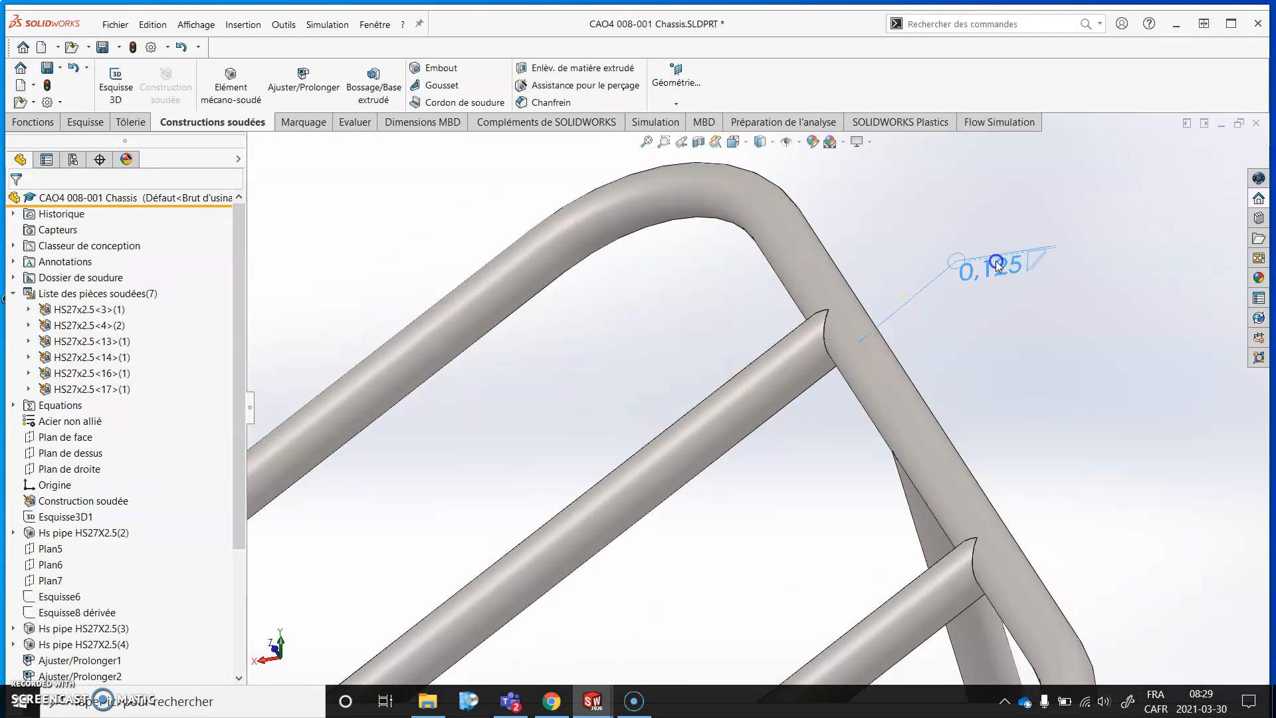
pyautogui.click(992, 348)
pyautogui.scroll(4, 951, 533)
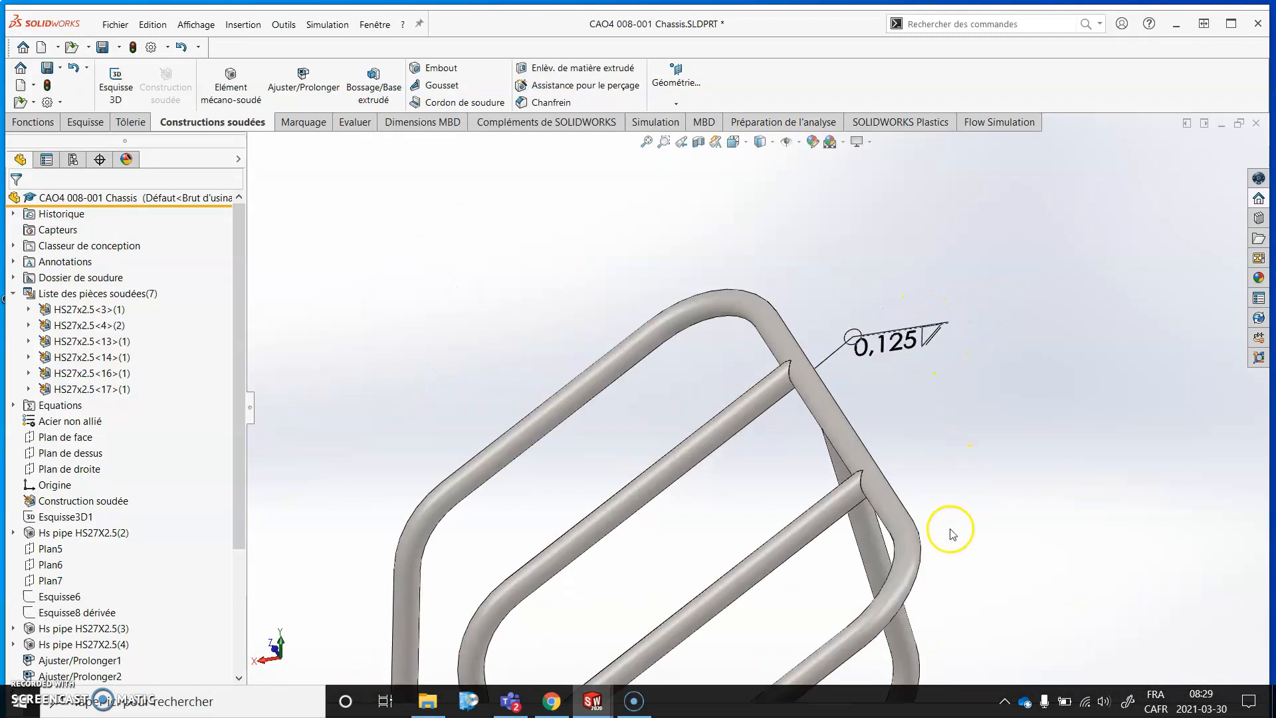
# Start a second weld bead using Trajectoire de soudure on both edges where the other inner bar meets the upper tube
pyautogui.moveTo(951, 532); pyautogui.dragTo(986, 448, button='middle')
pyautogui.scroll(2, 848, 530)
pyautogui.scroll(-3, 841, 534)
pyautogui.moveTo(845, 506); pyautogui.dragTo(757, 375, button='middle')
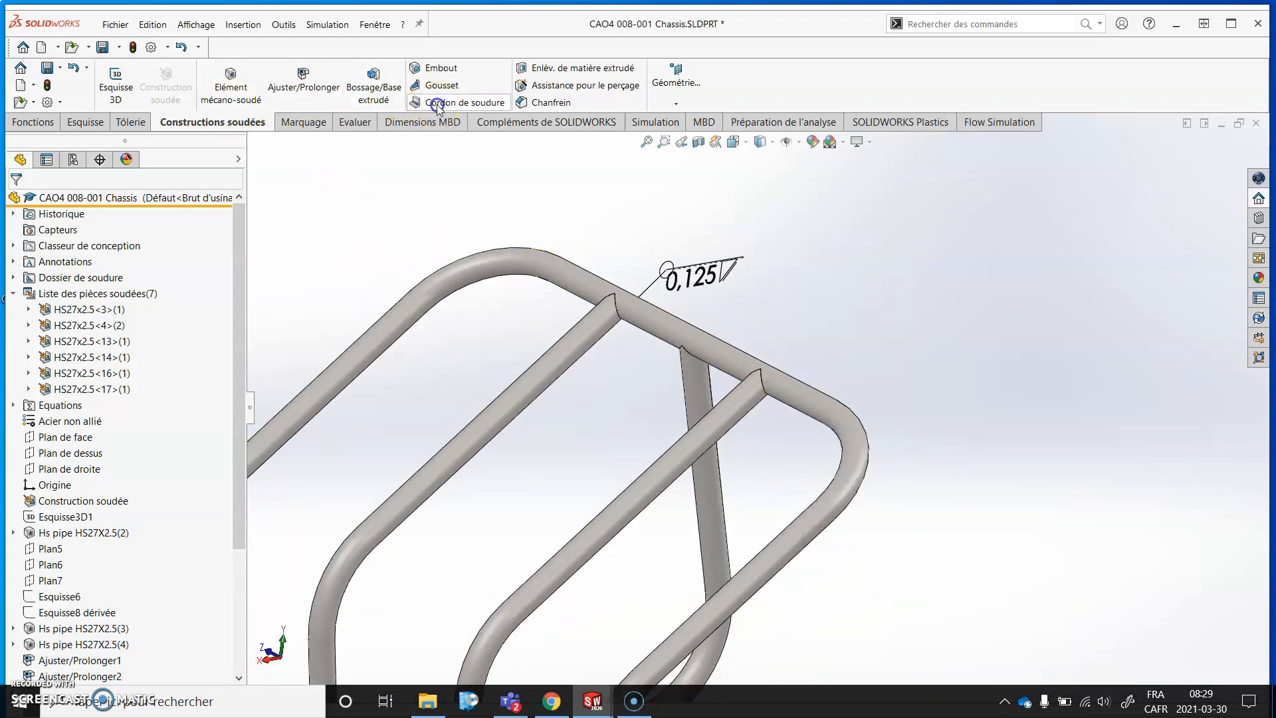
pyautogui.click(459, 103)
pyautogui.scroll(-3, 764, 374)
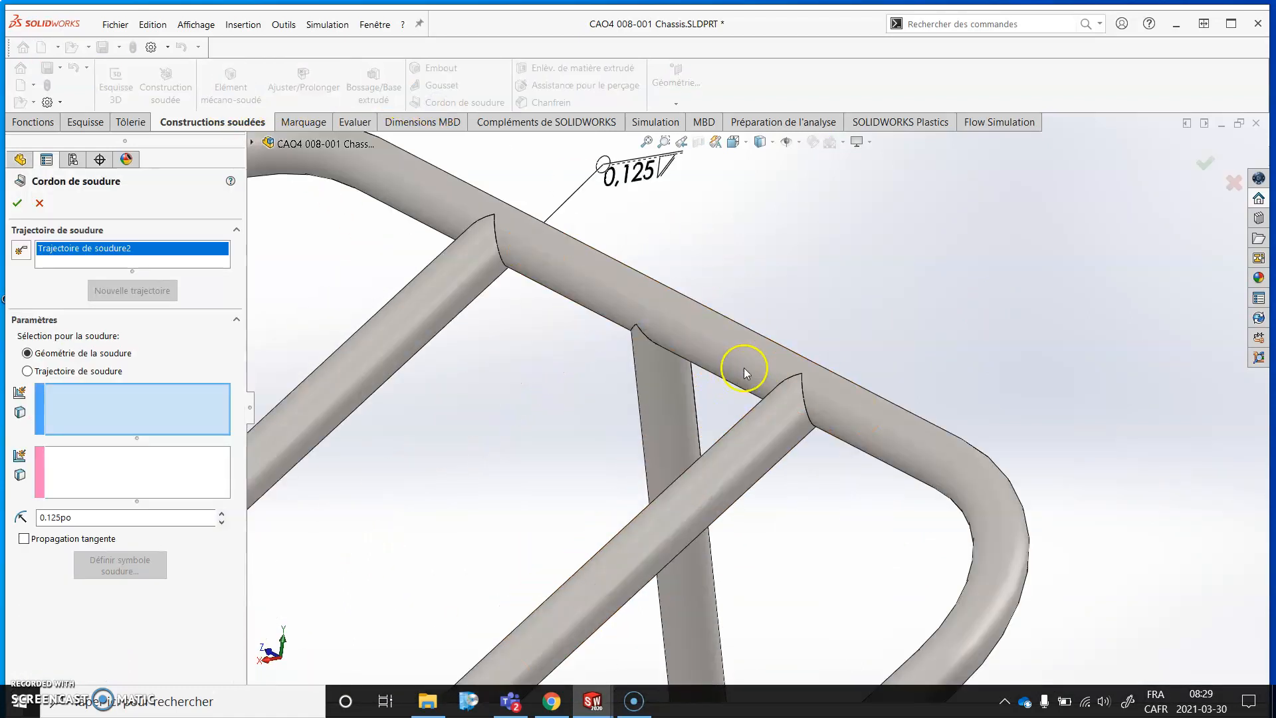
pyautogui.click(99, 370)
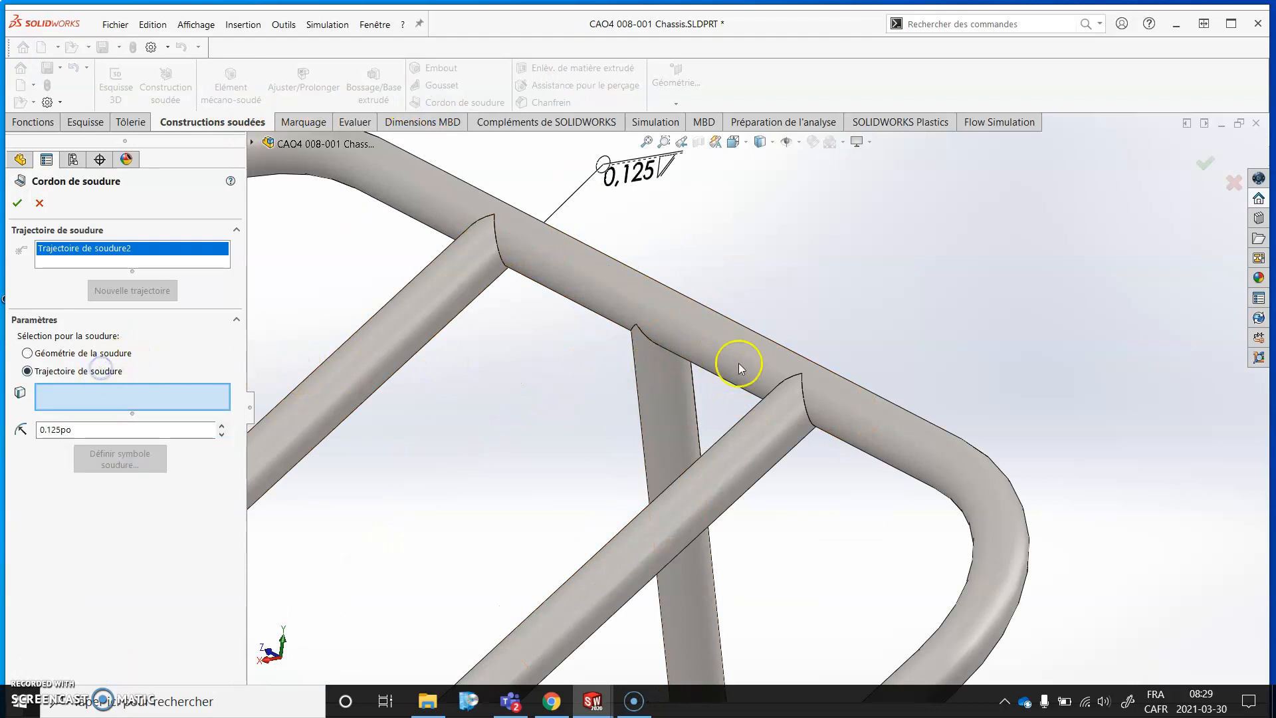
pyautogui.click(804, 398)
pyautogui.moveTo(805, 400); pyautogui.dragTo(855, 487, button='middle')
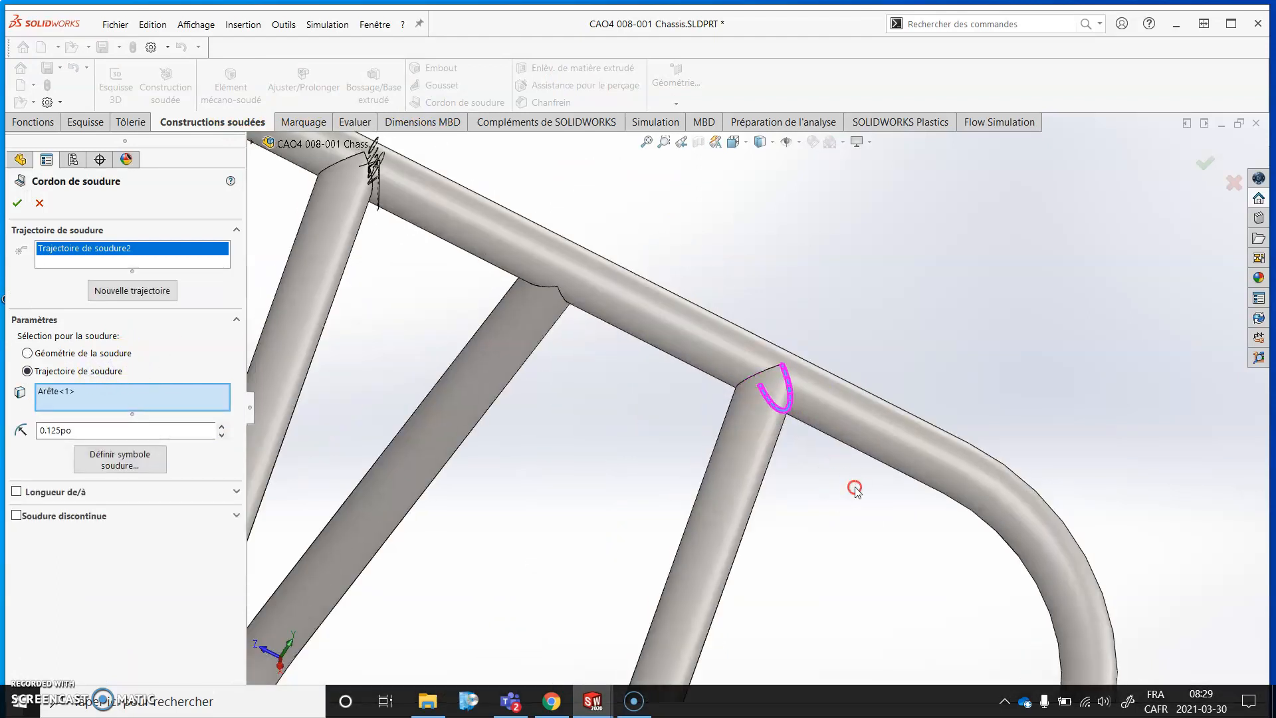
pyautogui.click(775, 375)
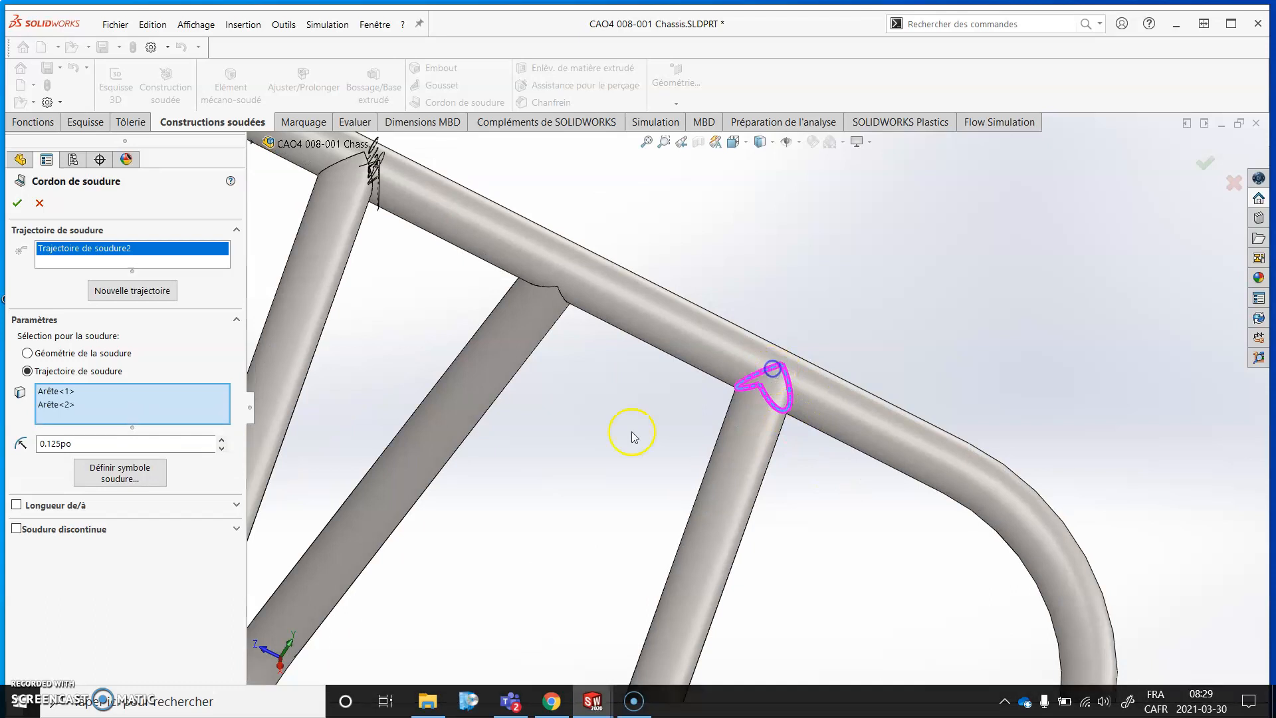
# Replace the upper-side symbol with a fillet weld below the reference line, size 0,125, Périphérique, with a Plat contour
pyautogui.click(140, 473)
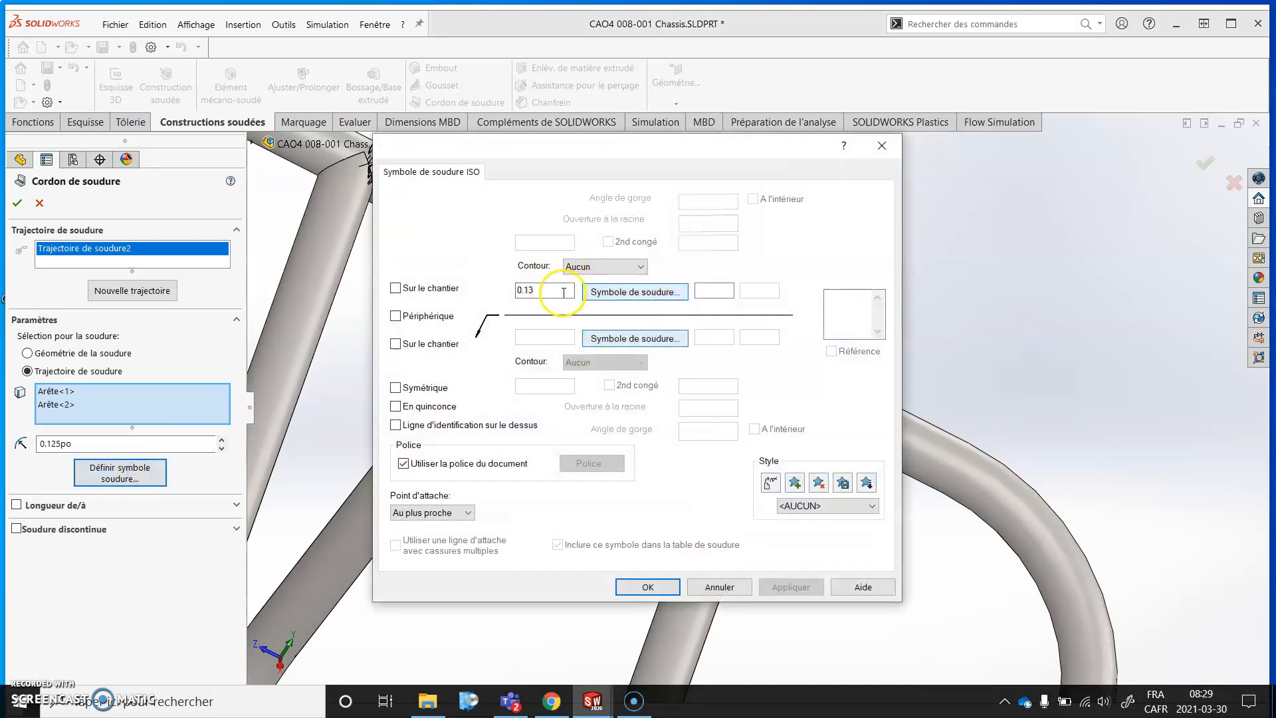
pyautogui.click(650, 292)
pyautogui.click(694, 338)
pyautogui.click(671, 338)
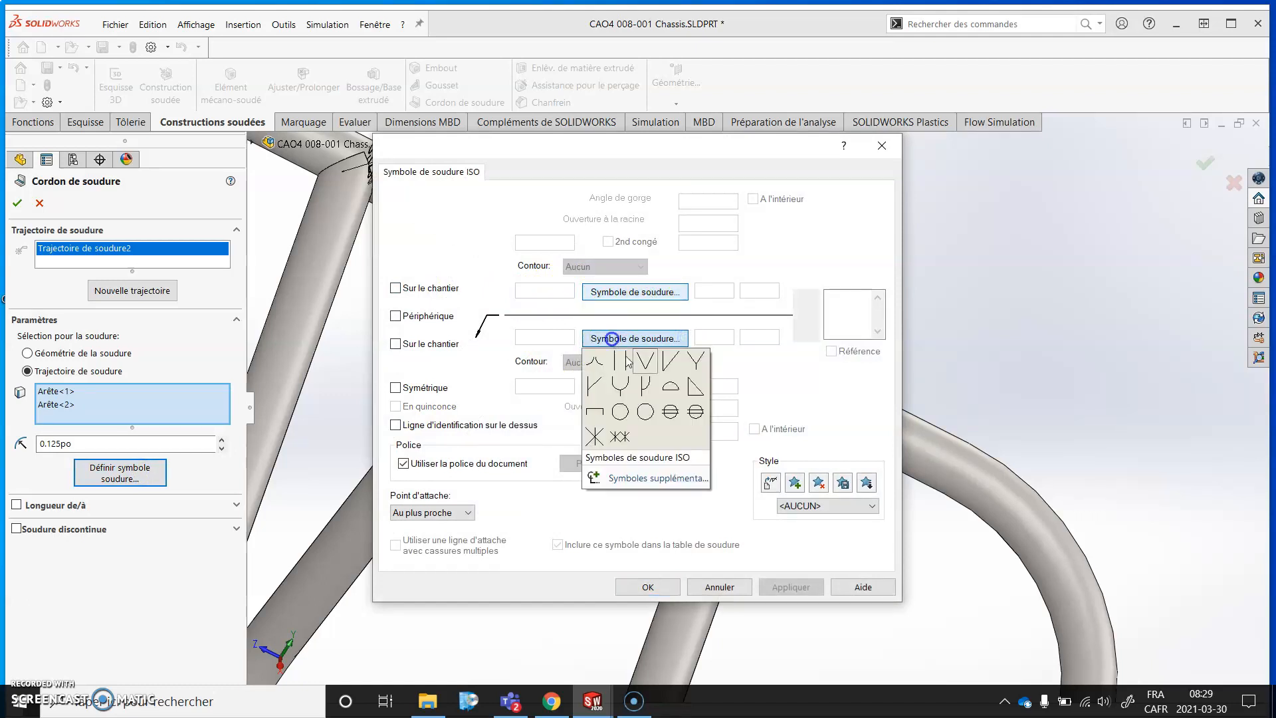
pyautogui.click(696, 387)
pyautogui.click(555, 340)
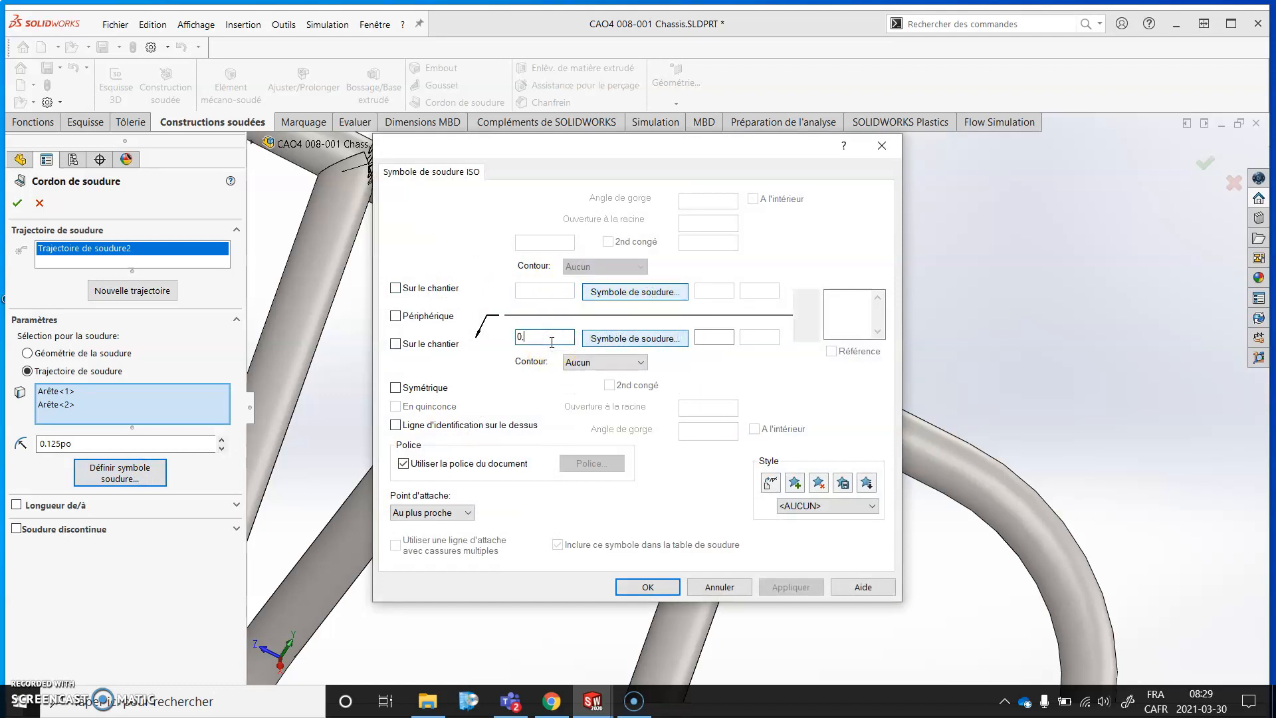
pyautogui.click(447, 316)
pyautogui.click(605, 362)
pyautogui.click(632, 385)
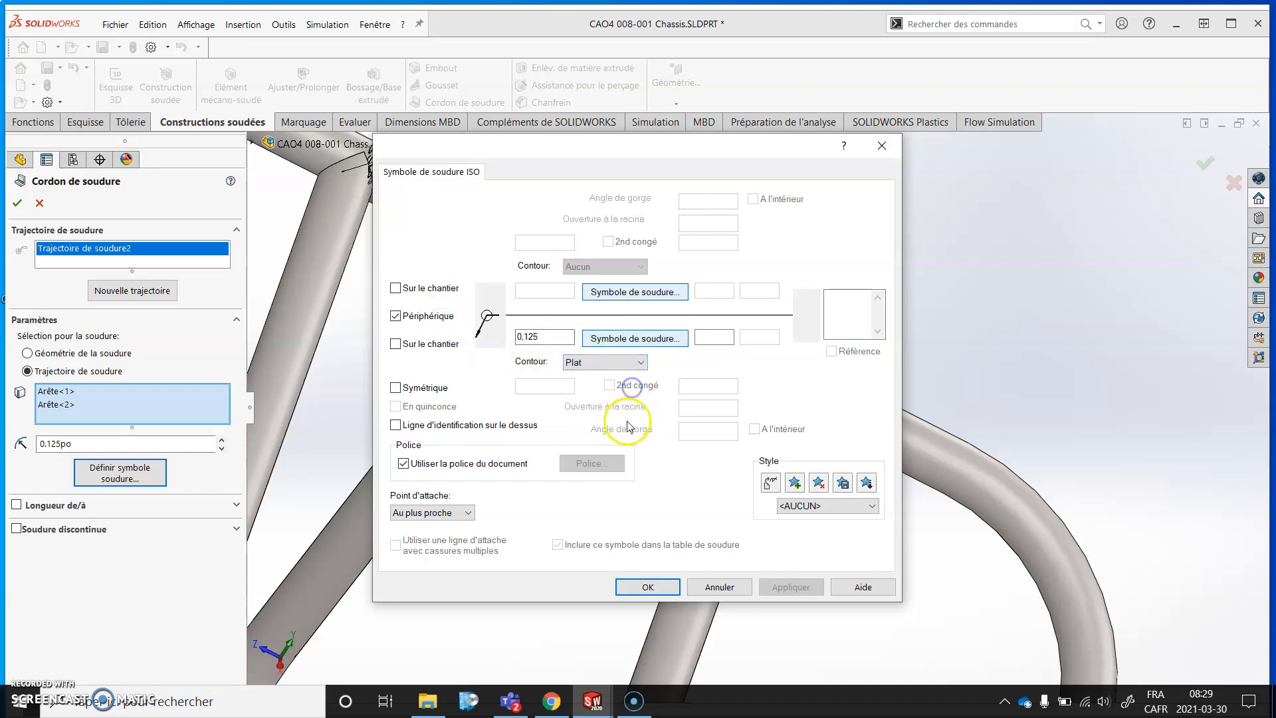
pyautogui.click(646, 587)
# Inspect the weld symbols and remaining joints of the frame, and accept the second weld bead
pyautogui.scroll(3, 708, 442)
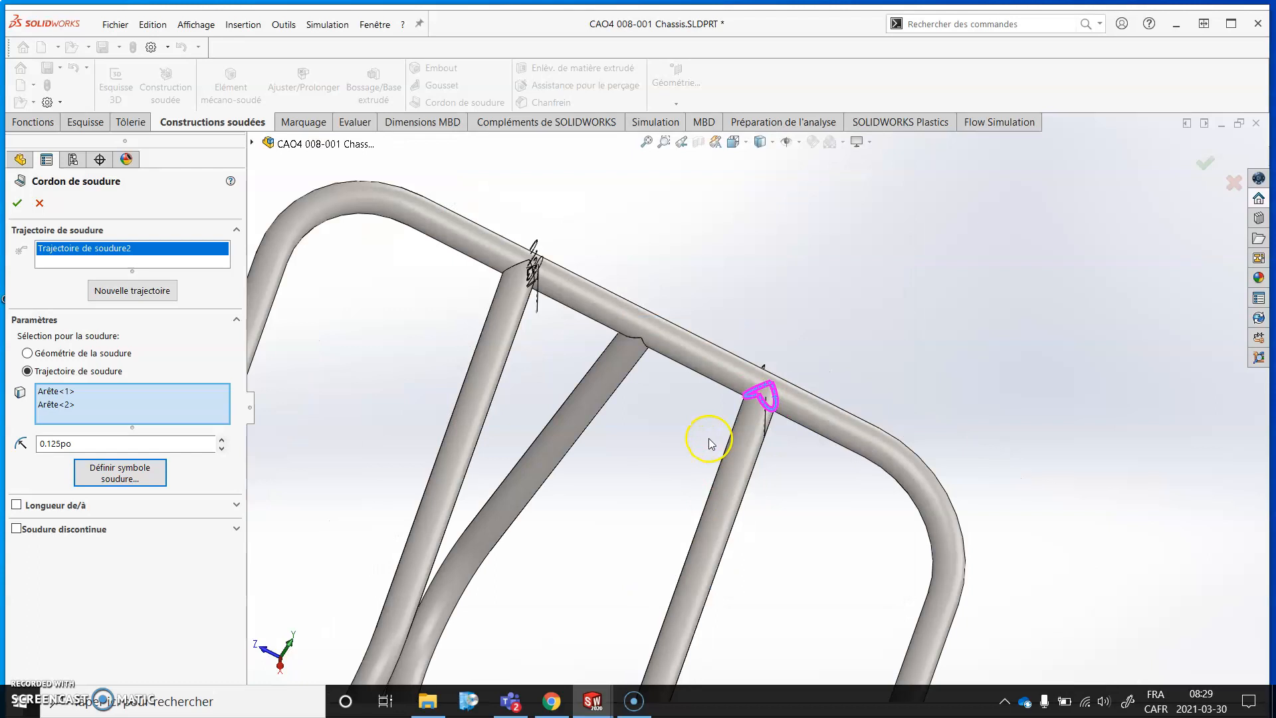
pyautogui.moveTo(838, 393); pyautogui.dragTo(762, 406, button='middle')
pyautogui.scroll(-3, 758, 402)
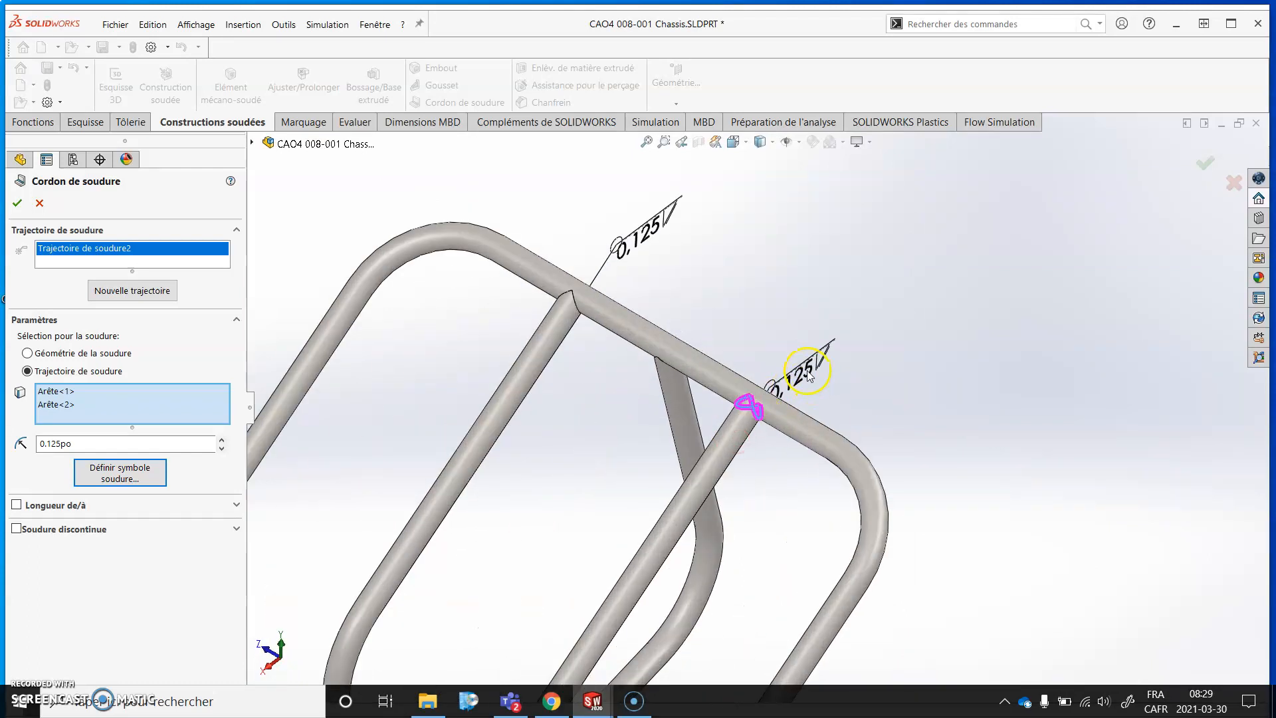
pyautogui.scroll(3, 917, 416)
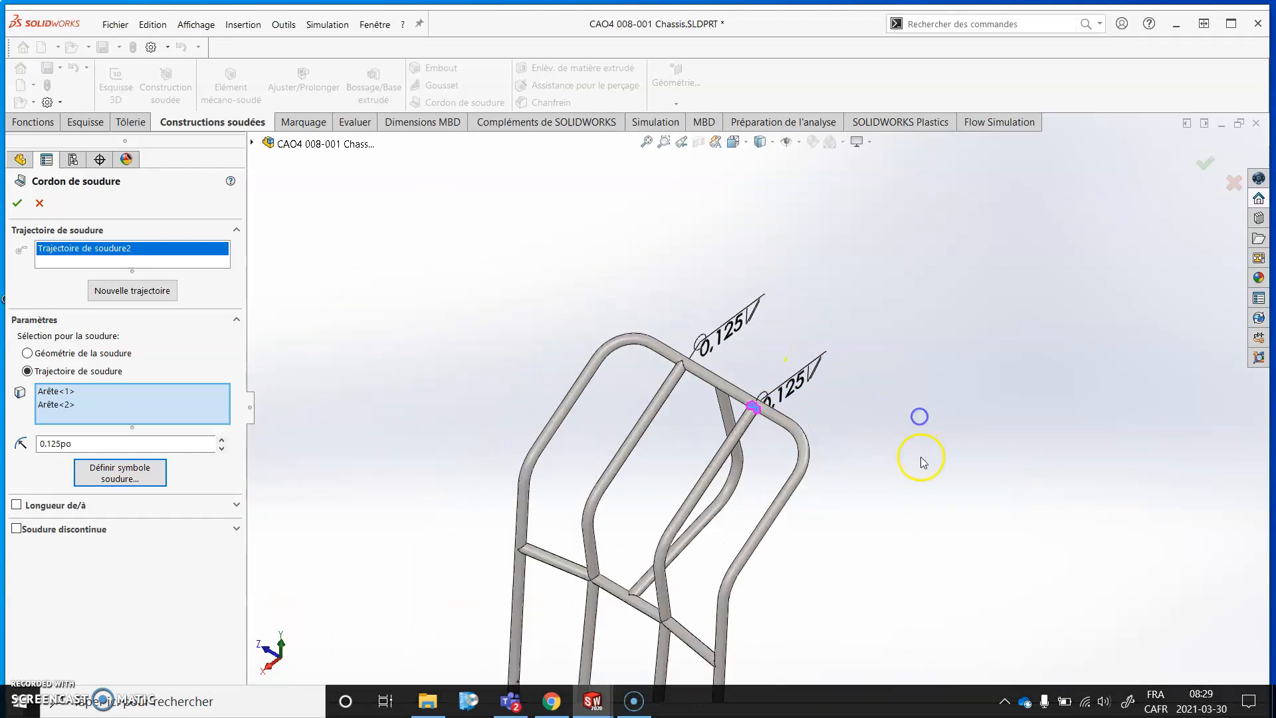
pyautogui.moveTo(788, 557); pyautogui.dragTo(804, 502, button='middle')
pyautogui.scroll(-6, 685, 620)
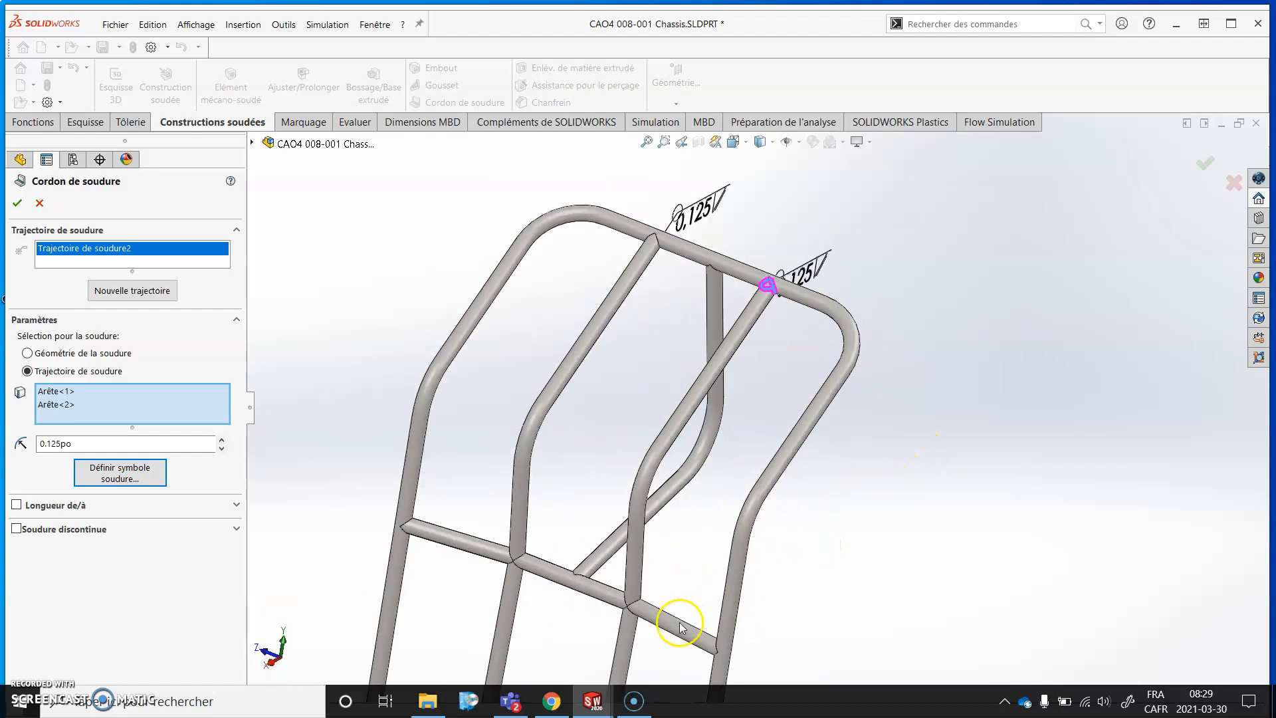
pyautogui.scroll(2, 800, 605)
pyautogui.scroll(-1, 801, 606)
pyautogui.moveTo(800, 602); pyautogui.dragTo(827, 506, button='middle')
pyautogui.click(17, 203)
# Start a third weld bead using Trajectoire de soudure on both edges where the cross tube meets the outer leg
pyautogui.scroll(-4, 812, 398)
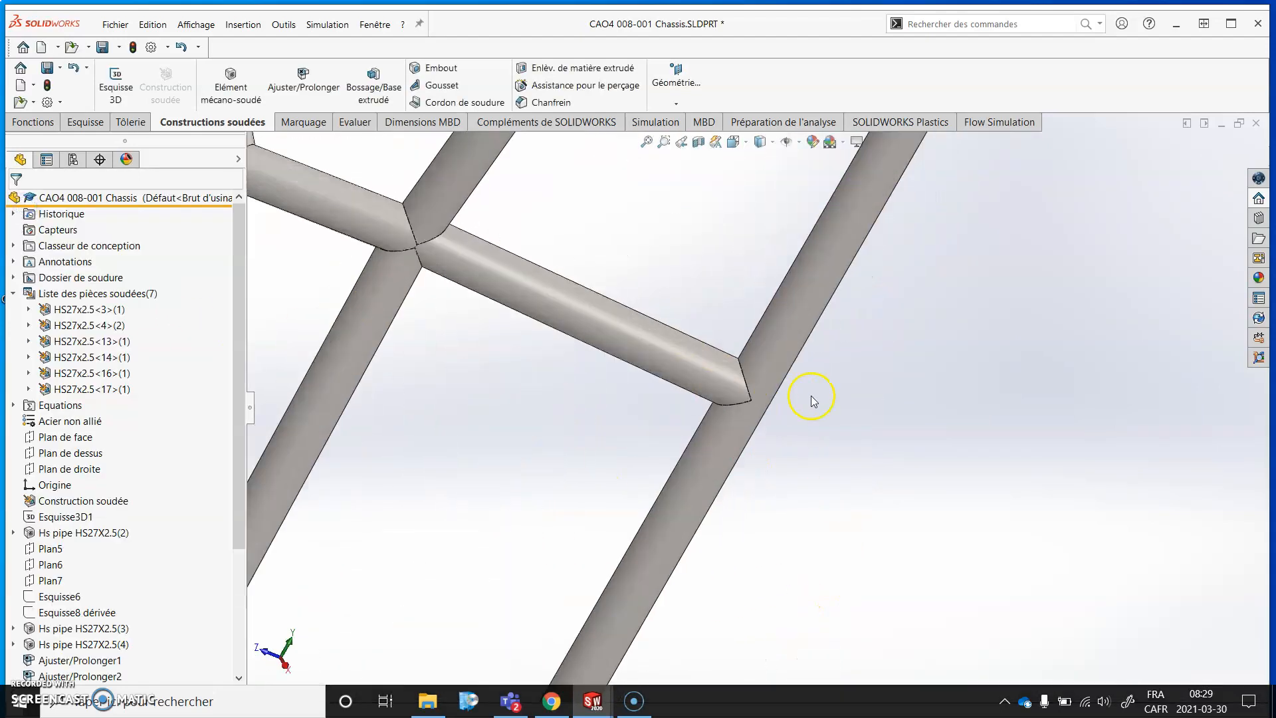
pyautogui.click(461, 101)
pyautogui.click(107, 371)
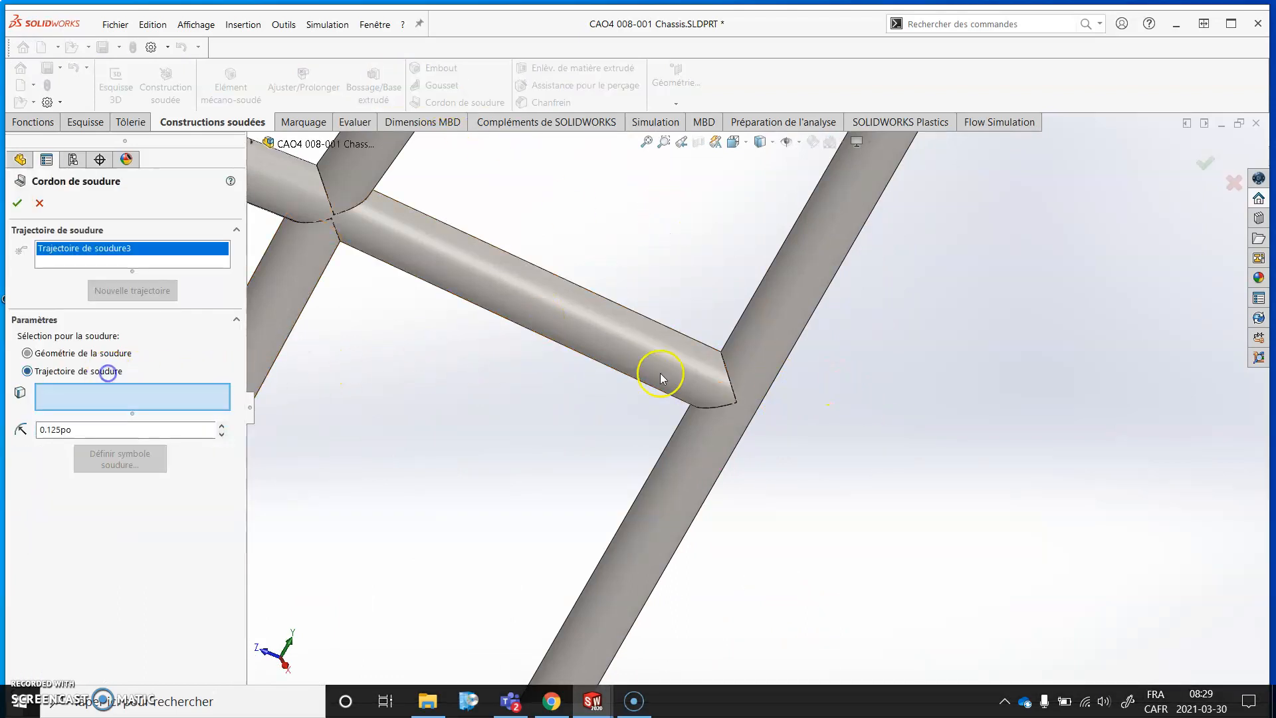
pyautogui.click(727, 371)
pyautogui.click(718, 406)
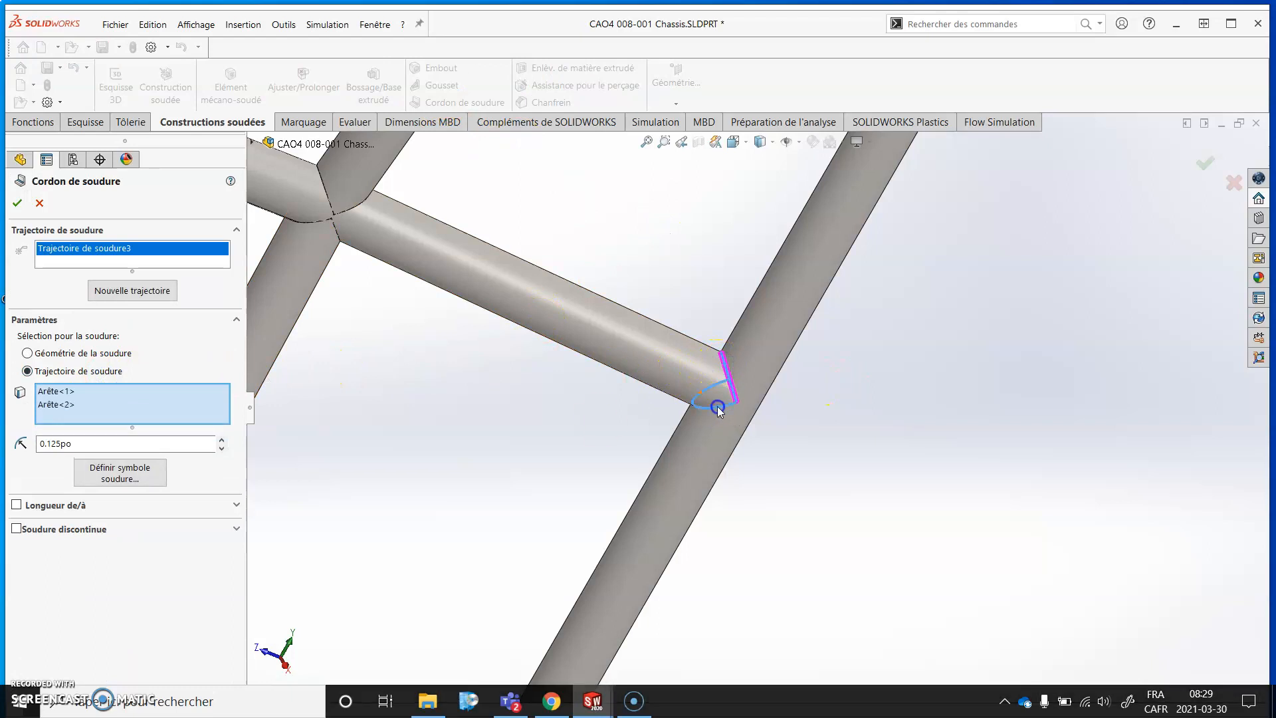
# Open the weld symbol definition for the cross-tube joint and clear the size and symbol above the reference line
pyautogui.click(123, 473)
pyautogui.moveTo(544, 292); pyautogui.dragTo(498, 290)
pyautogui.press('Delete')
pyautogui.click(647, 289)
pyautogui.click(696, 364)
# Assign a fillet weld symbol with size 0,125 below the reference line of the cross-tube weld symbol
pyautogui.click(665, 339)
pyautogui.click(705, 367)
pyautogui.click(665, 340)
pyautogui.click(691, 401)
pyautogui.click(558, 339)
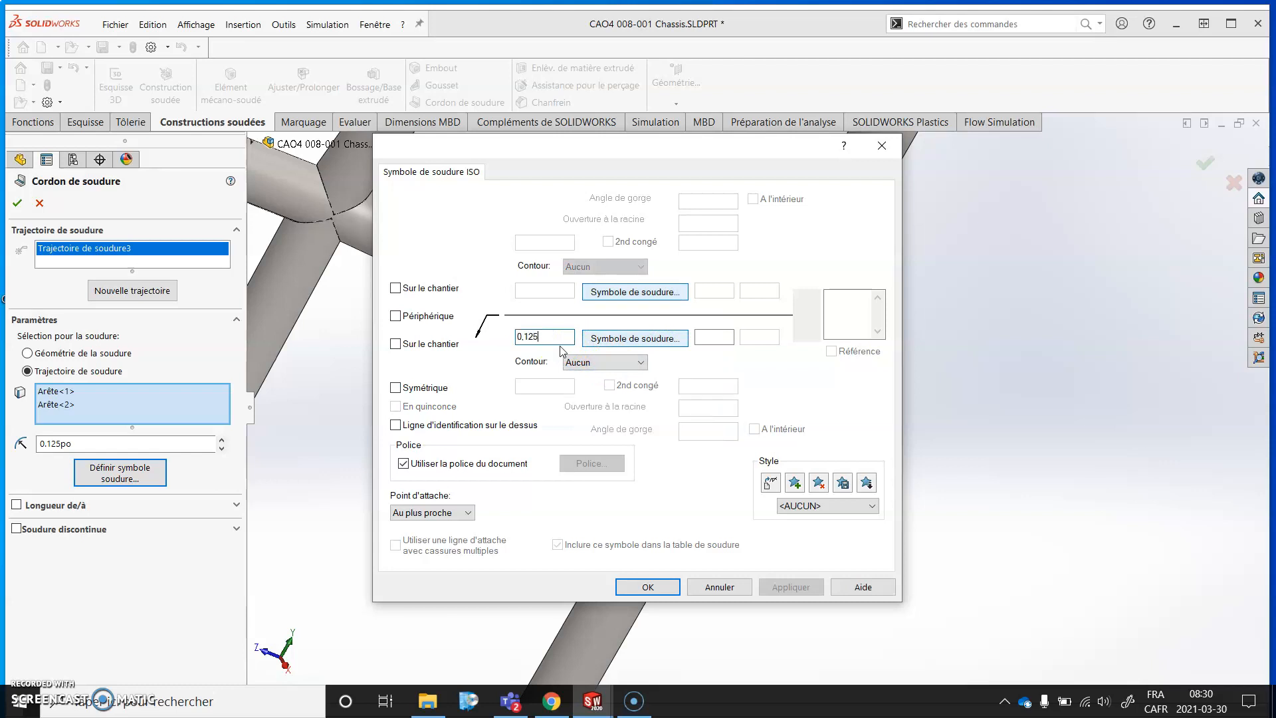
# Make the cross-tube weld symbol all-around (Périphérique) with a Plat contour, and accept the weld bead
pyautogui.click(428, 315)
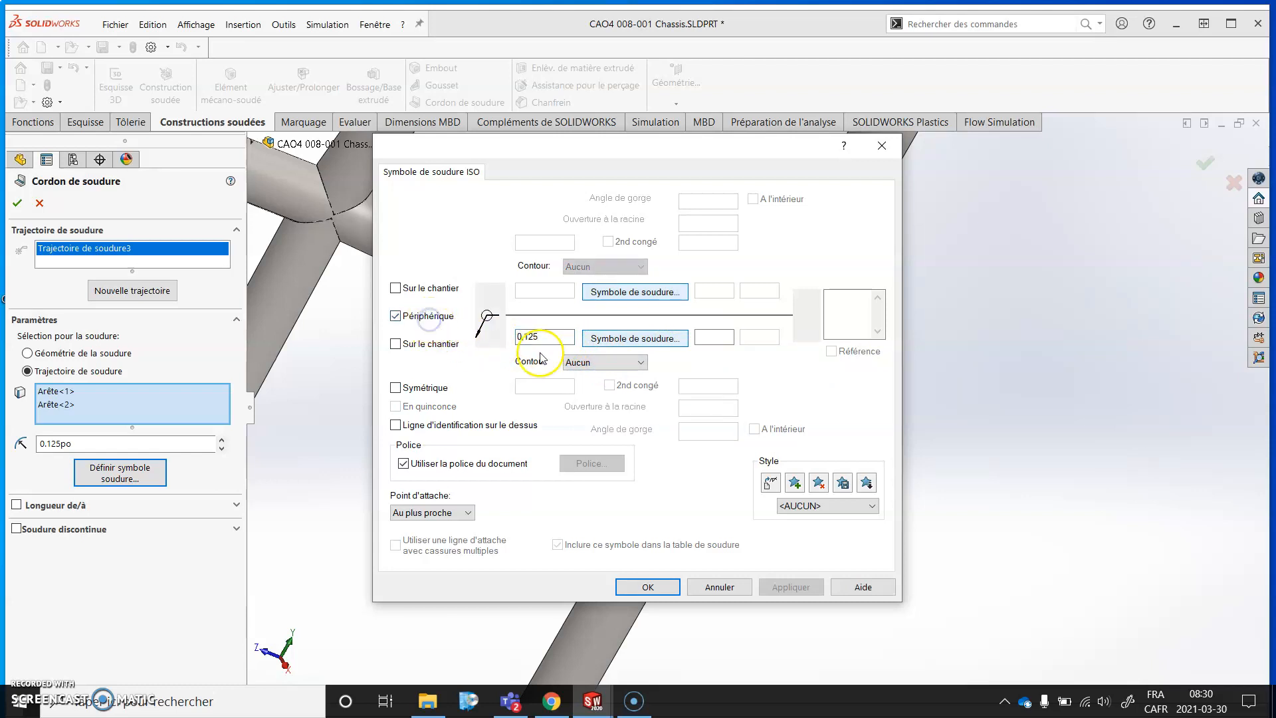
pyautogui.click(435, 390)
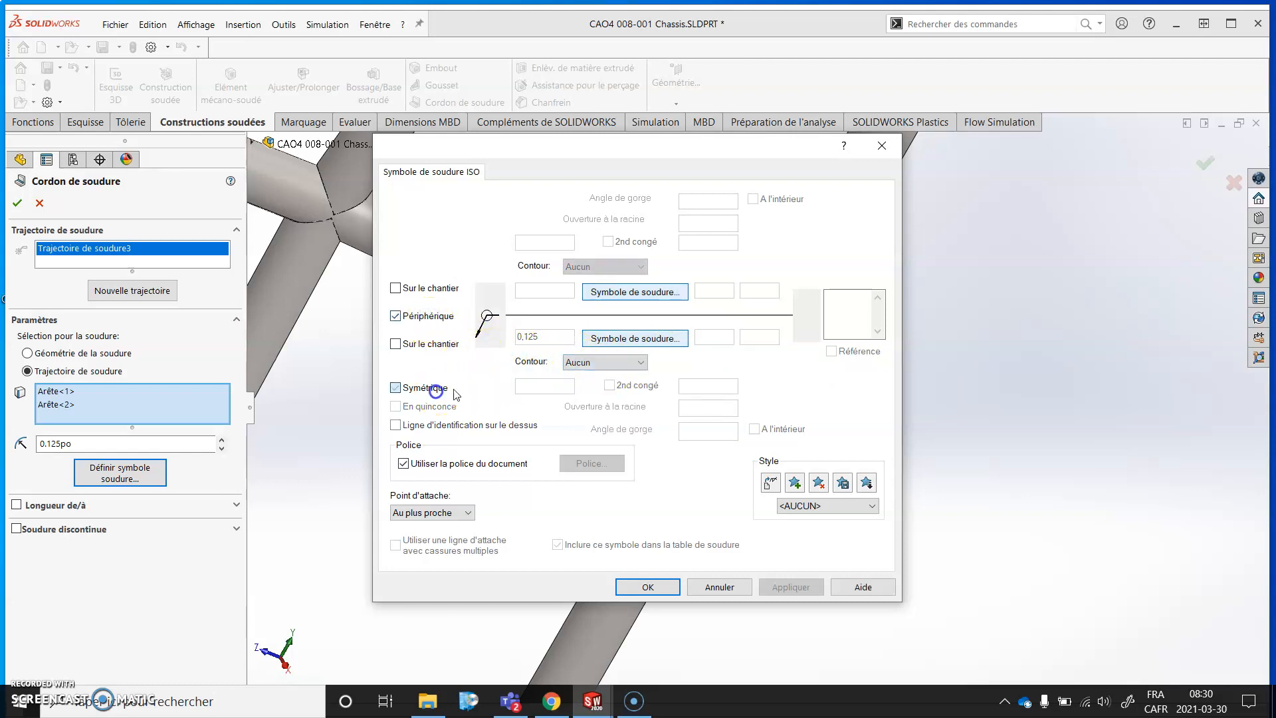
pyautogui.click(429, 391)
pyautogui.click(584, 362)
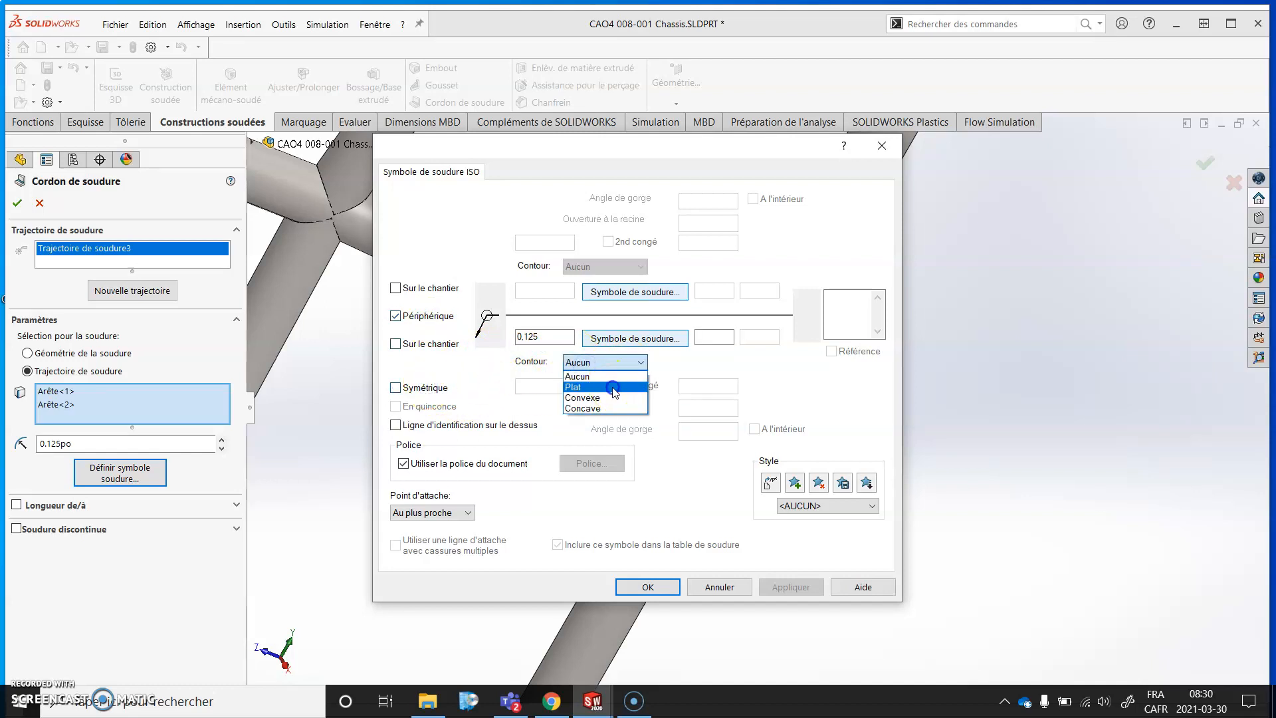
pyautogui.click(613, 390)
pyautogui.click(648, 587)
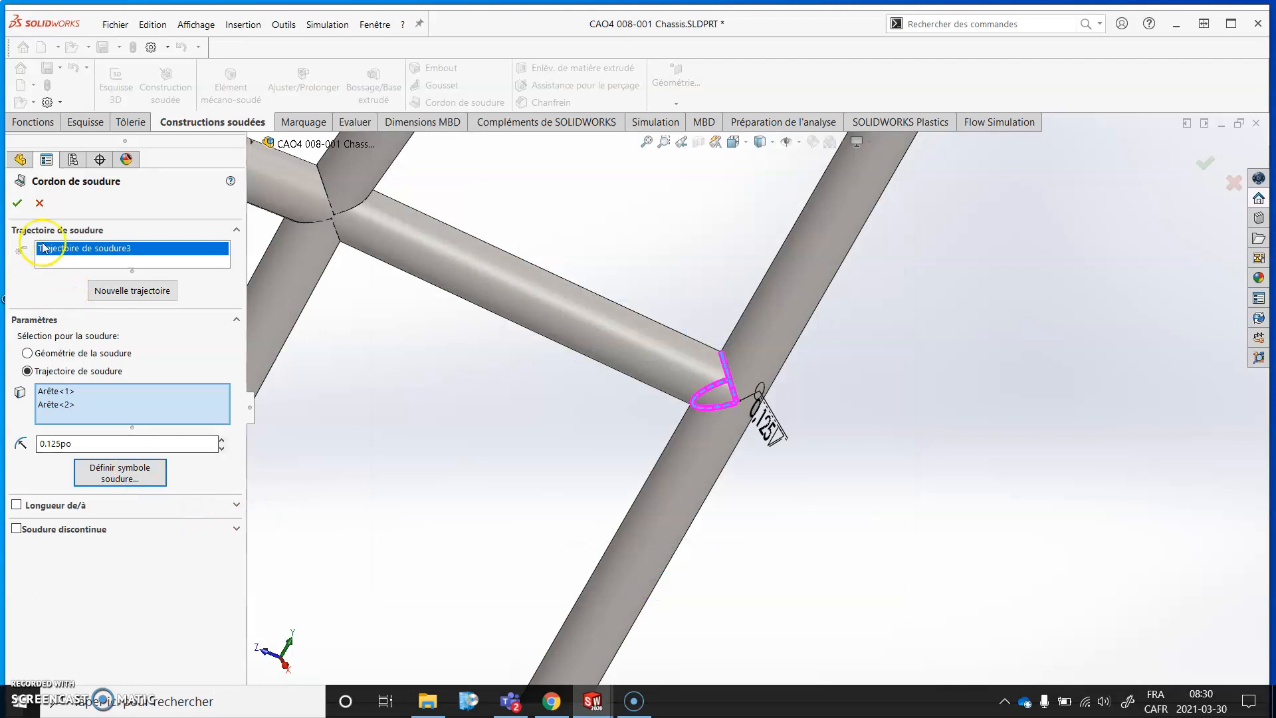
pyautogui.click(16, 202)
# Move the three 0,125 weld symbols away from the frame so their leaders stand clear of the tubes
pyautogui.scroll(5, 578, 324)
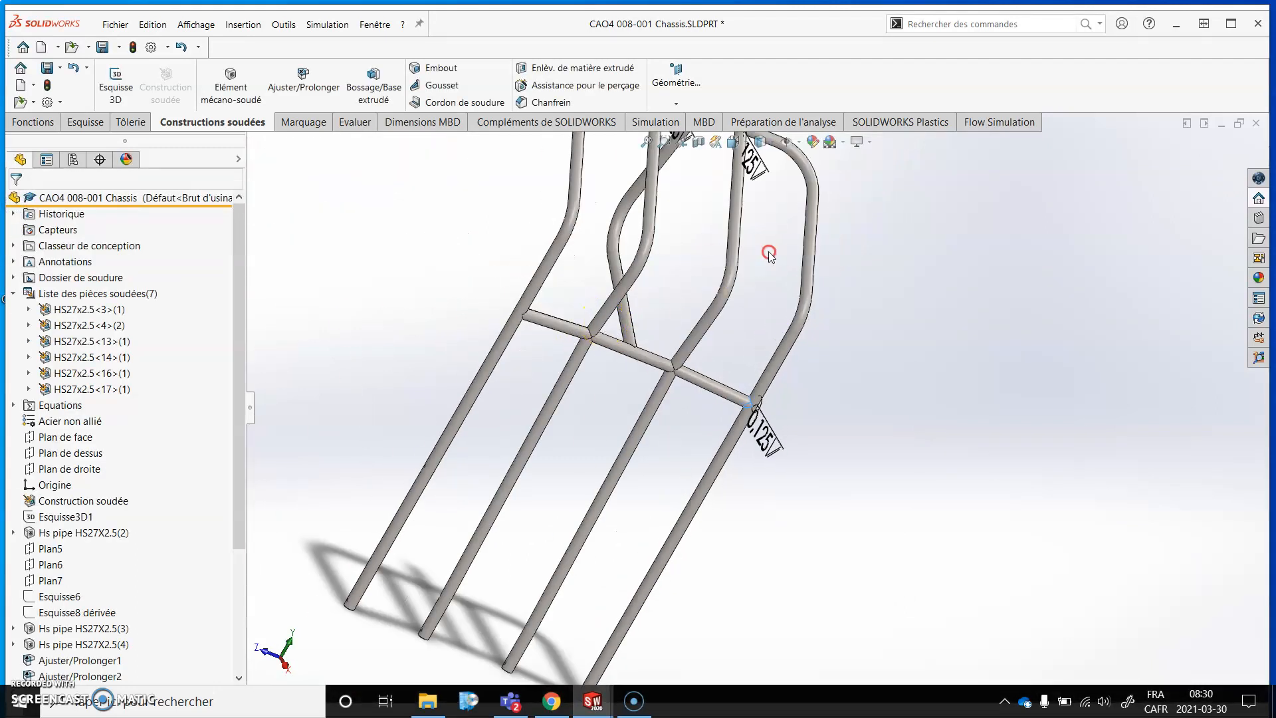
pyautogui.scroll(3, 769, 254)
pyautogui.moveTo(792, 277)
pyautogui.mouseDown(button='middle')
pyautogui.moveTo(766, 281)
pyautogui.moveTo(789, 292)
pyautogui.mouseUp(button='middle')
pyautogui.scroll(-1, 845, 311)
pyautogui.moveTo(731, 273); pyautogui.dragTo(831, 242)
pyautogui.moveTo(675, 242); pyautogui.dragTo(740, 212)
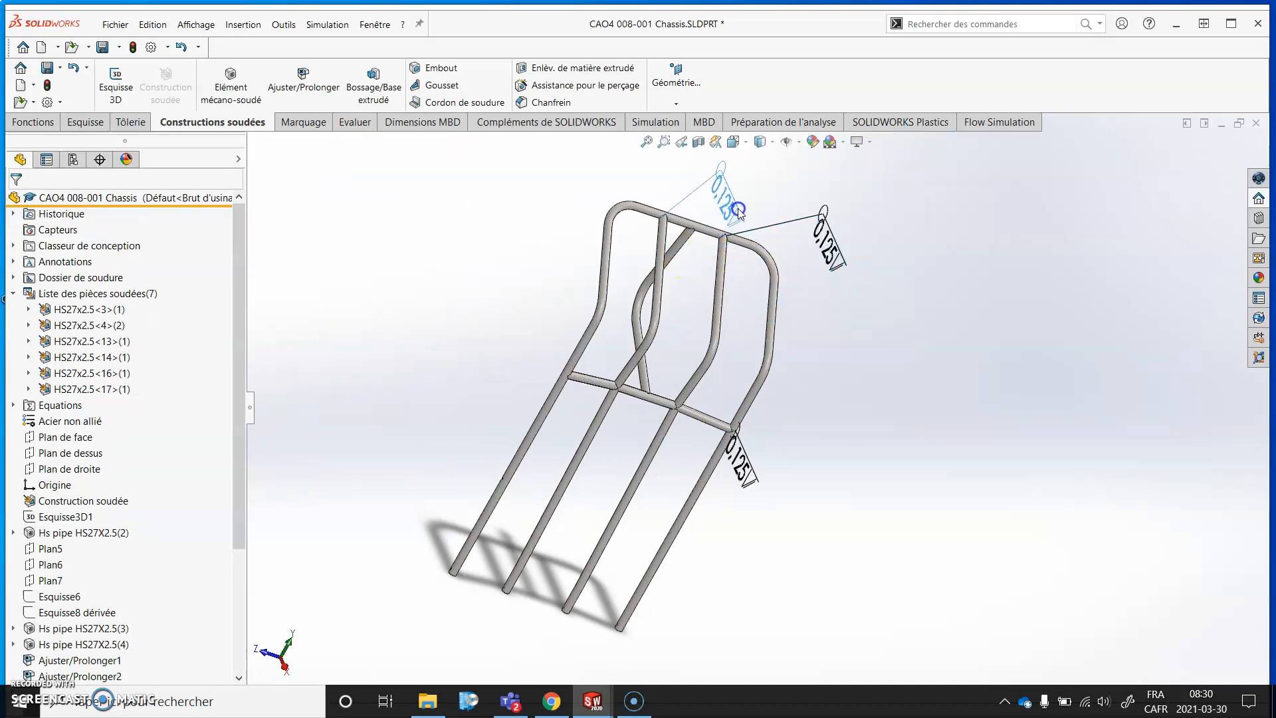
pyautogui.moveTo(743, 467); pyautogui.dragTo(895, 501)
pyautogui.moveTo(813, 402); pyautogui.dragTo(746, 276, button='middle')
pyautogui.click(775, 221)
pyautogui.moveTo(775, 221); pyautogui.dragTo(777, 219)
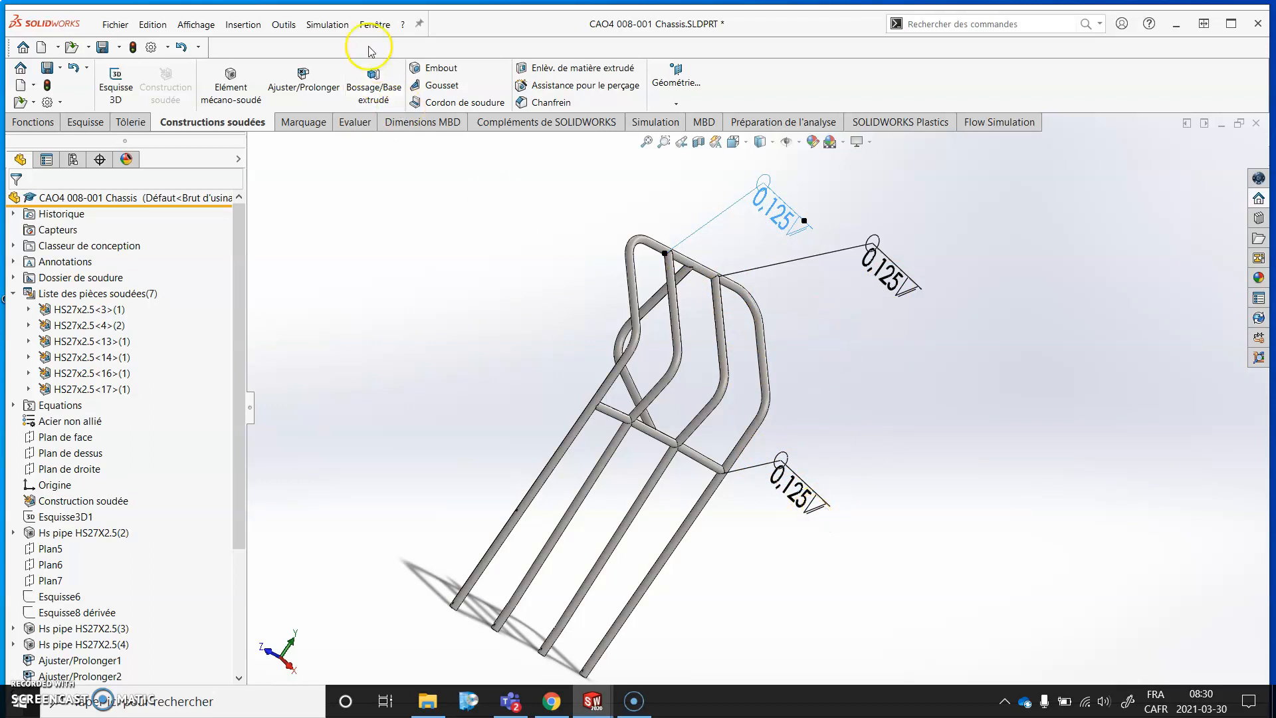
# Switch to the CAO4 008-001 Chassis drawing and start Objets du modèle on the front view
pyautogui.click(327, 25)
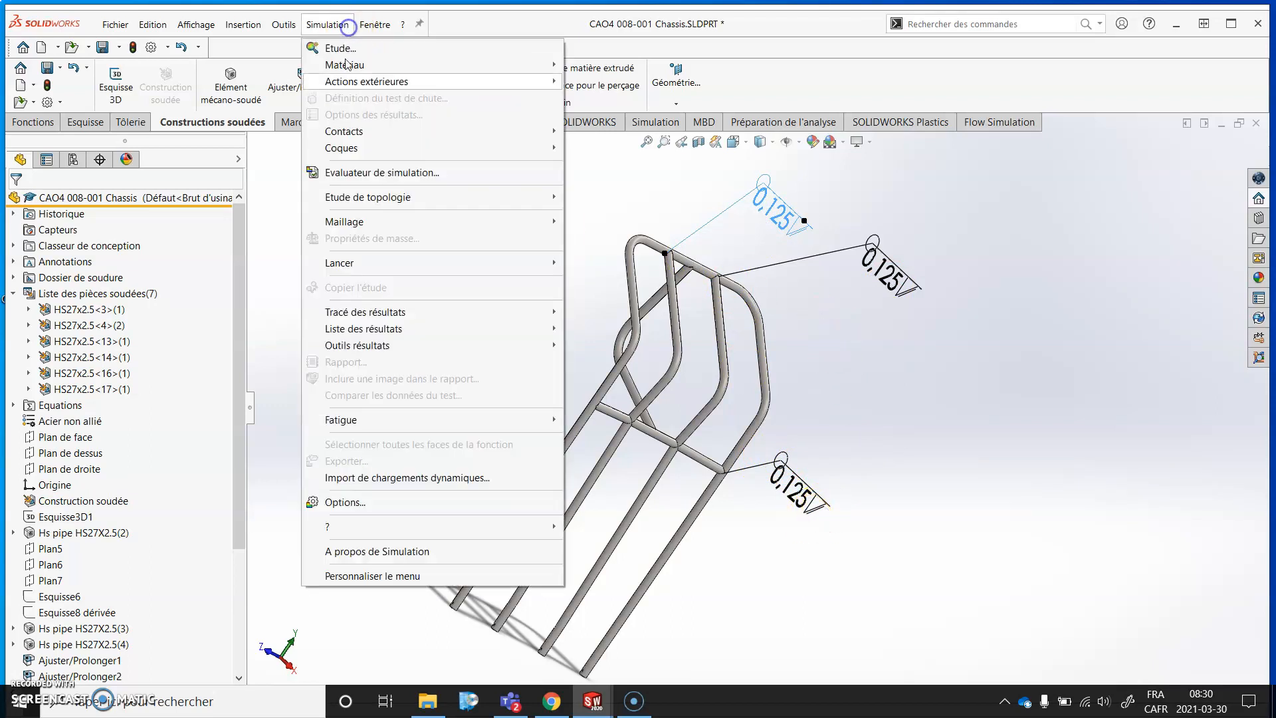
pyautogui.click(375, 25)
pyautogui.click(470, 230)
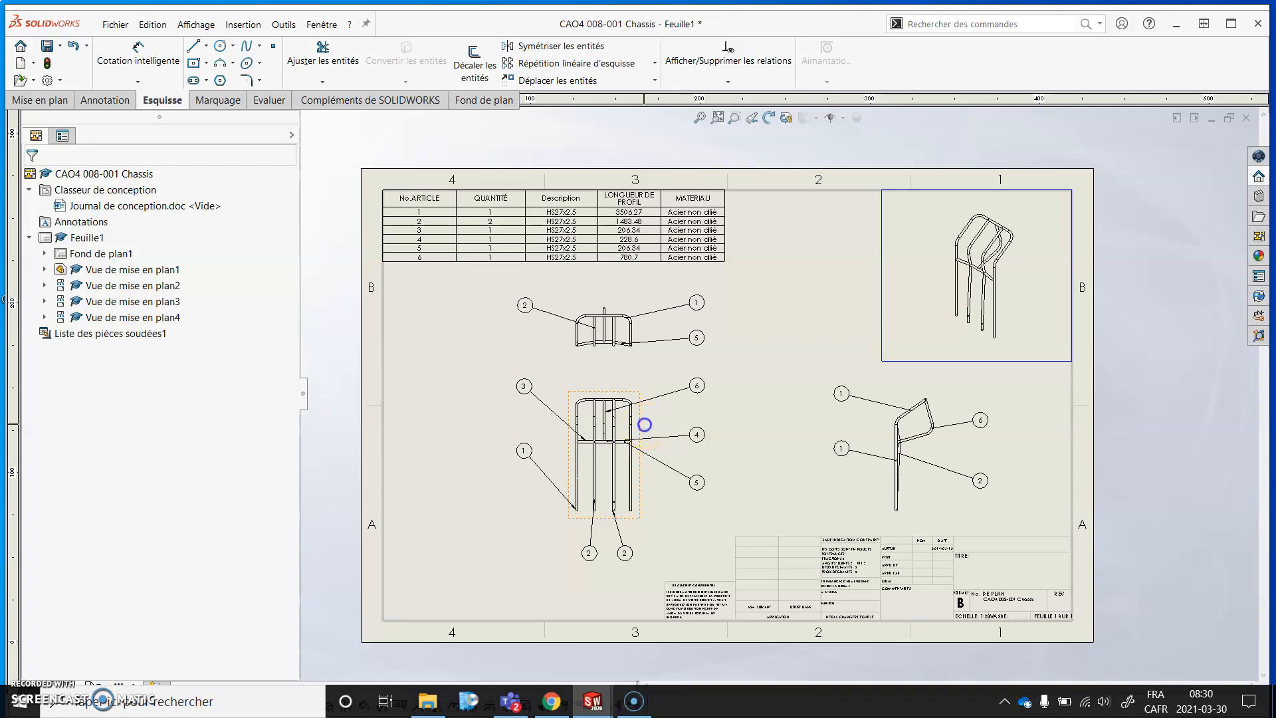
pyautogui.click(645, 425)
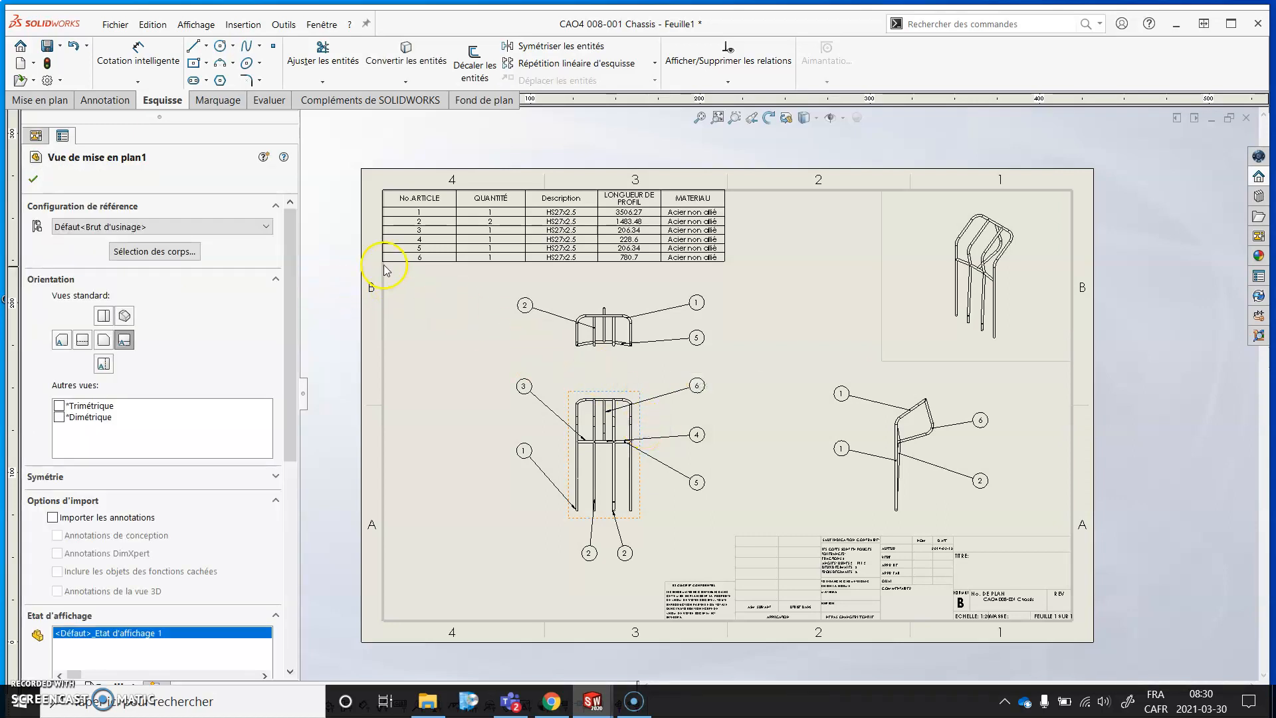
pyautogui.click(106, 101)
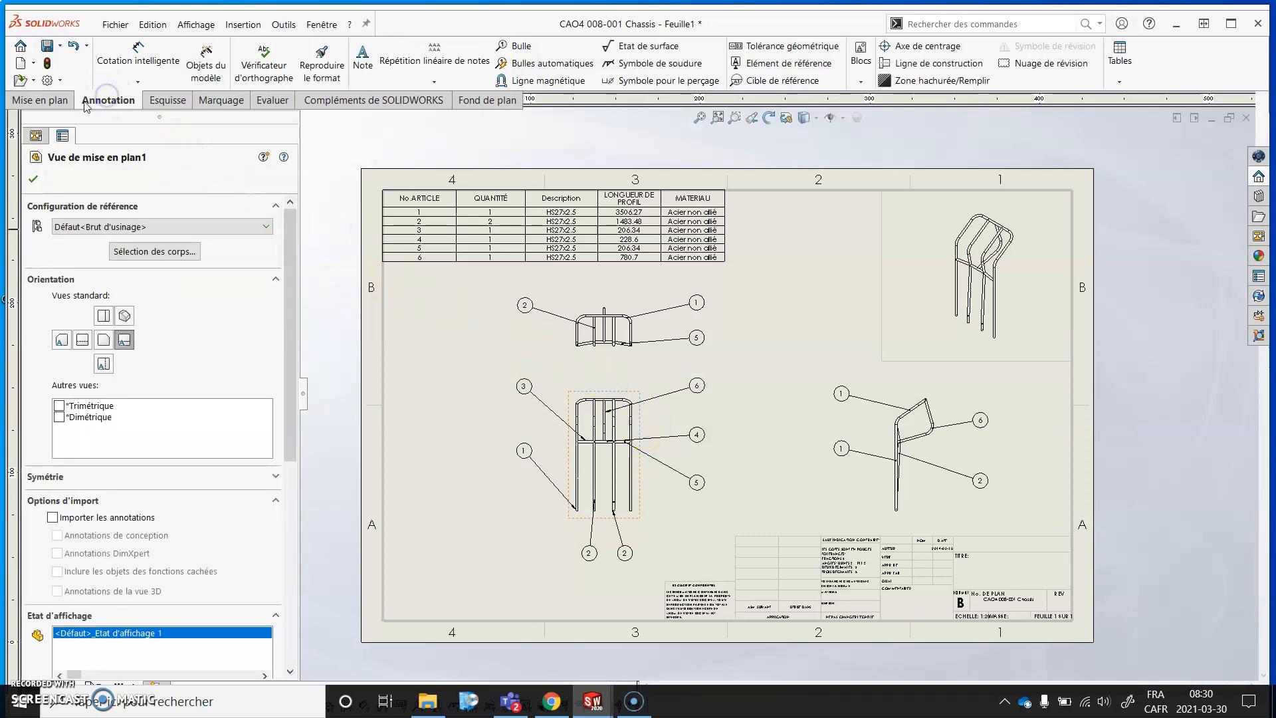
pyautogui.click(206, 73)
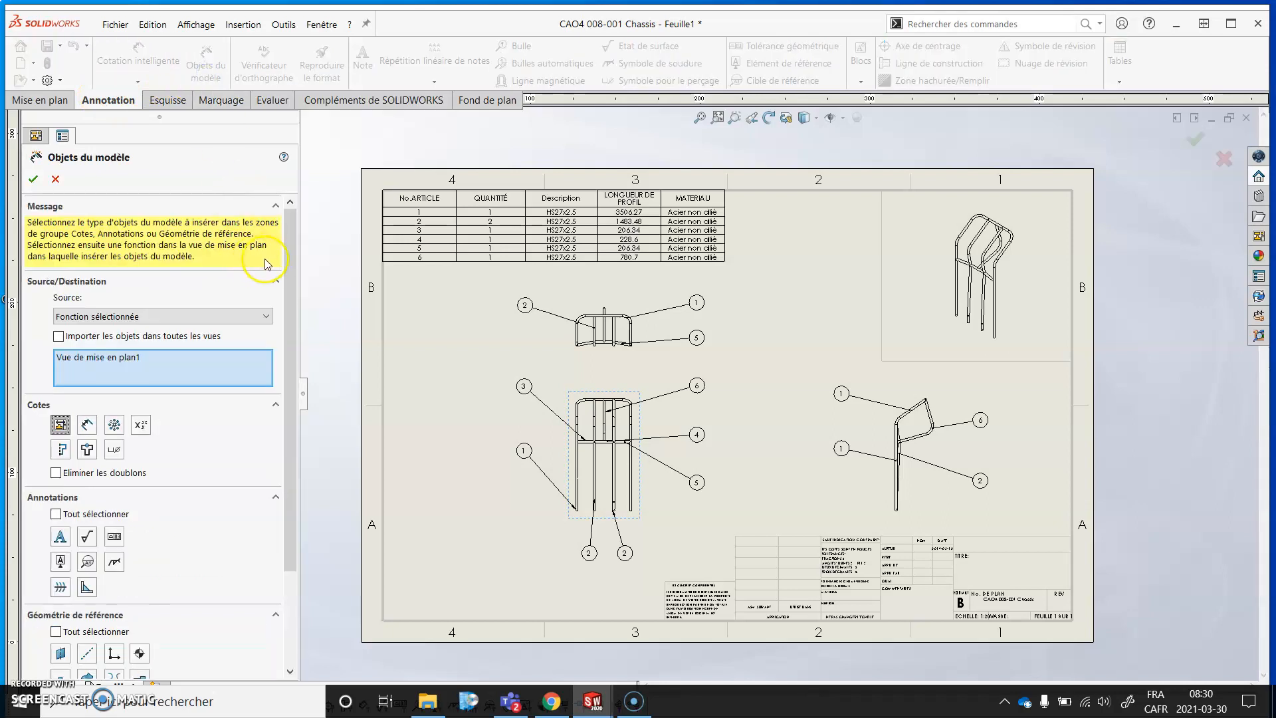
# Import only the weld symbols into the front view, without dimensions, taking them from the entire model
pyautogui.scroll(-3, 288, 247)
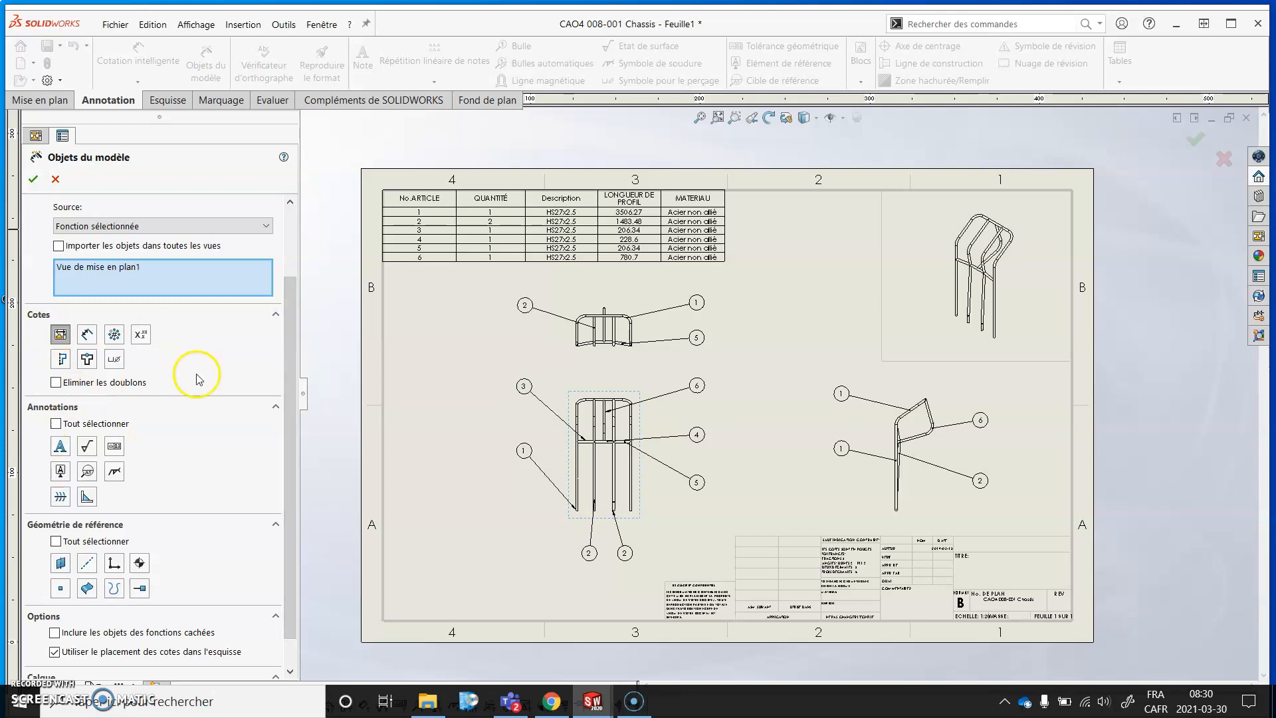
pyautogui.click(64, 336)
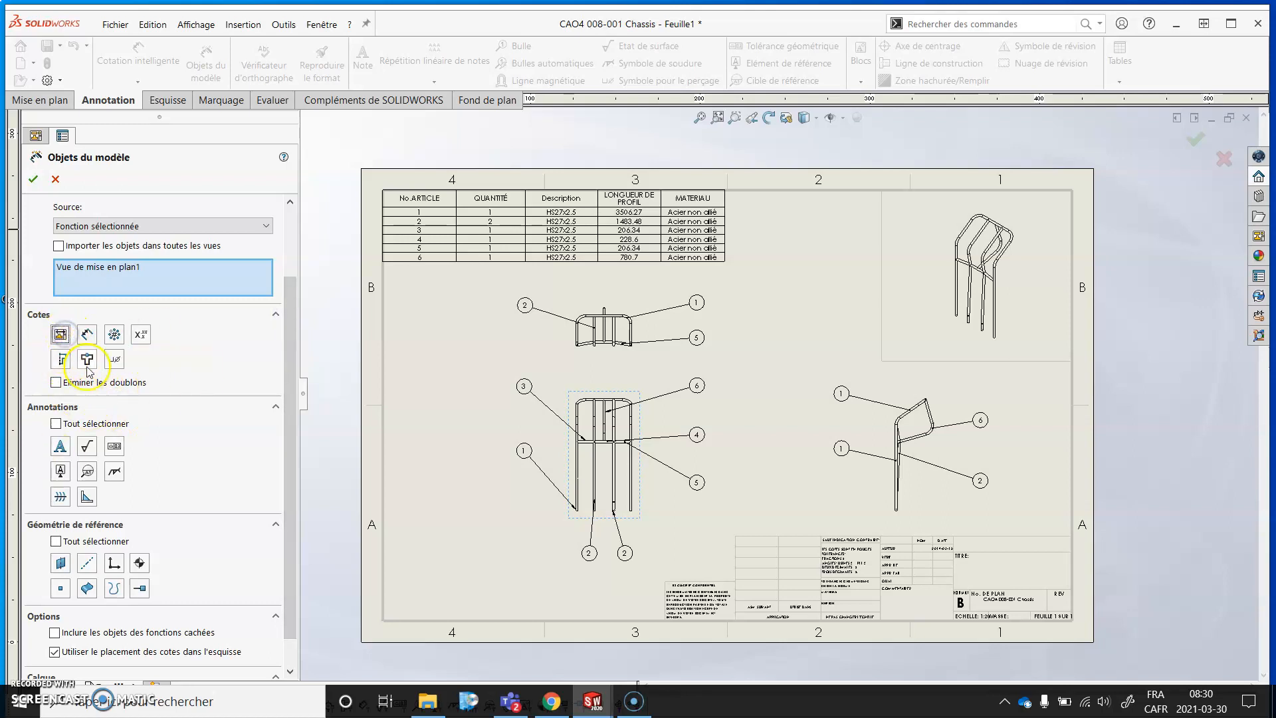
pyautogui.click(114, 474)
pyautogui.click(58, 444)
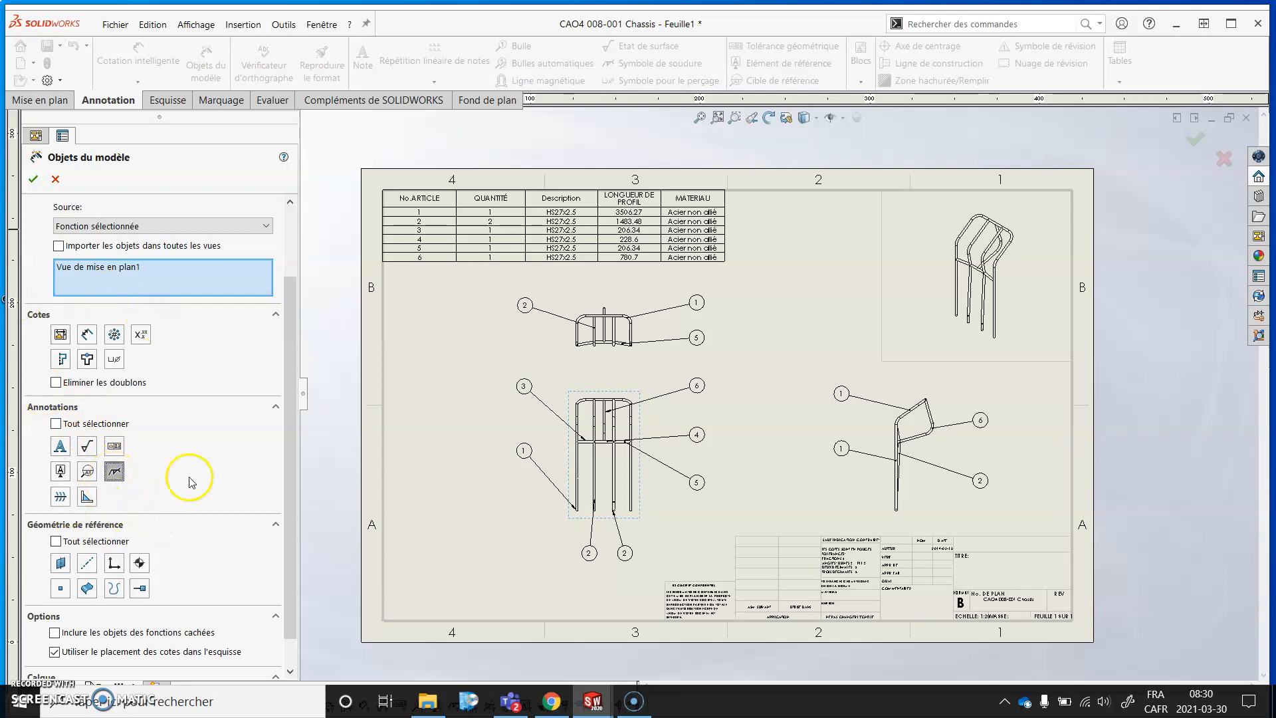
pyautogui.scroll(-1, 198, 477)
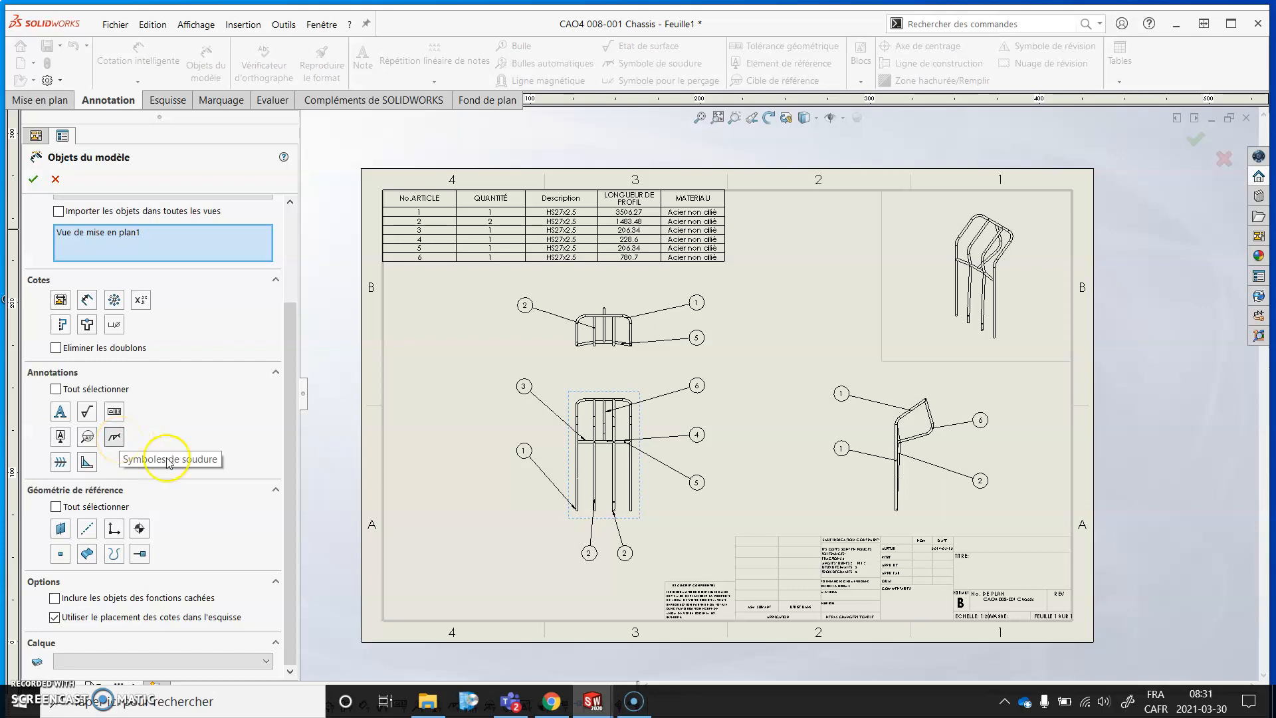
pyautogui.scroll(-2, 706, 464)
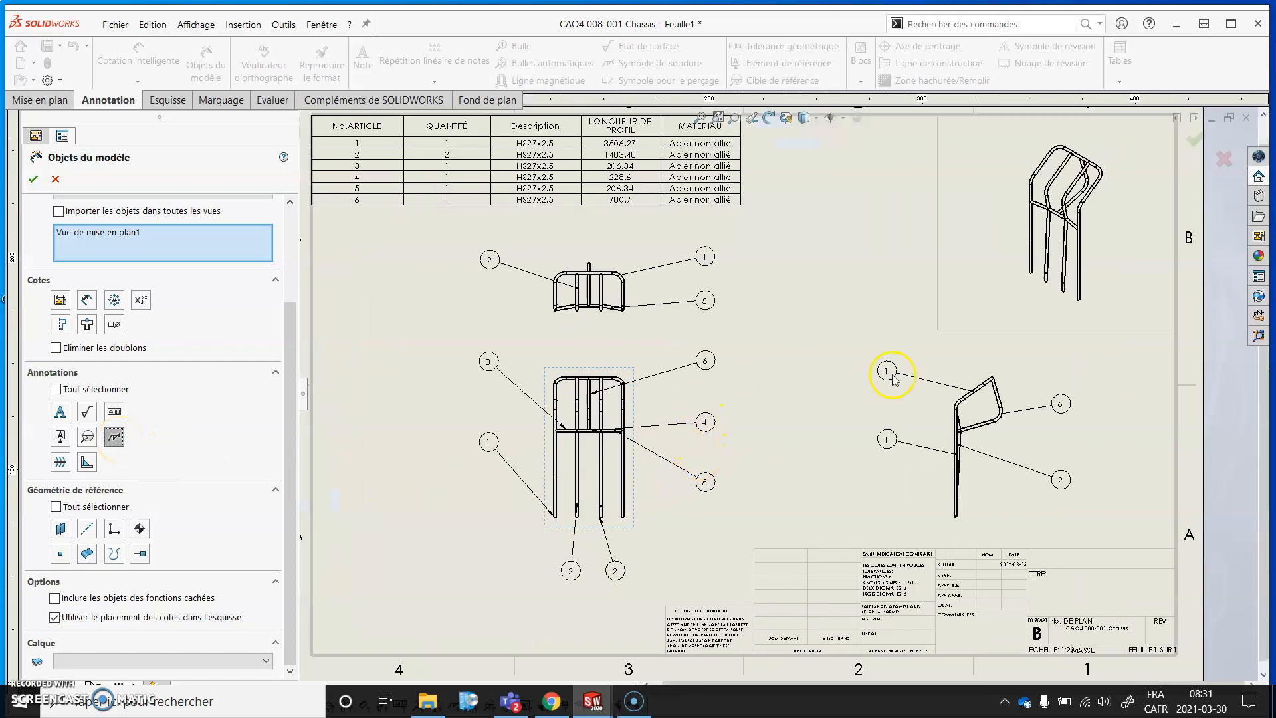
pyautogui.click(36, 186)
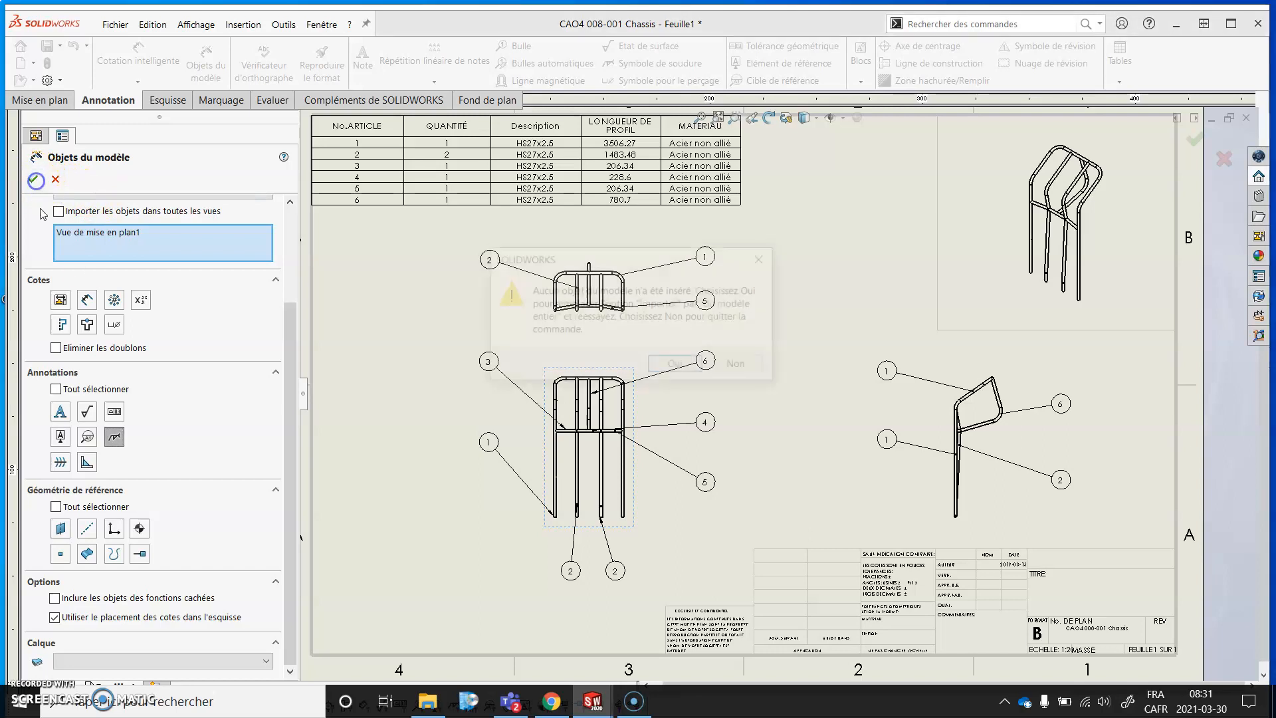
pyautogui.click(670, 363)
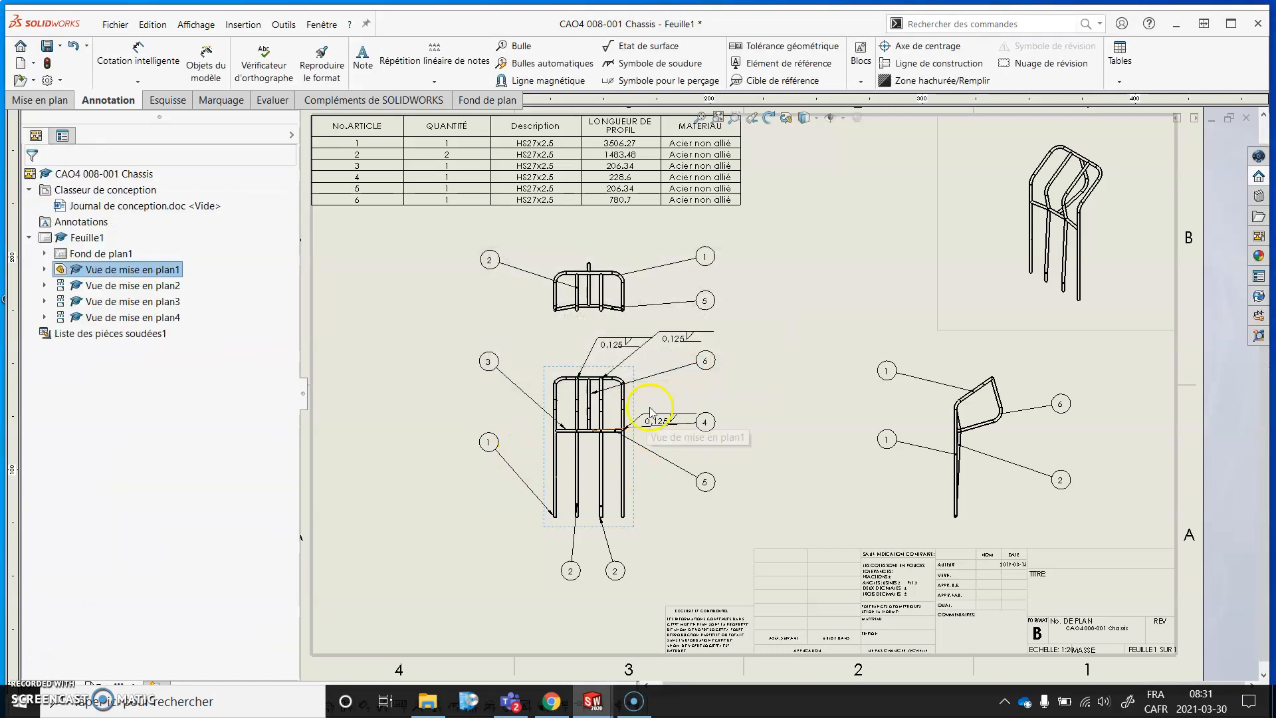
# Reposition the three imported weld symbols around the front view, clear of the balloons and tubes
pyautogui.scroll(-3, 648, 372)
pyautogui.moveTo(648, 315); pyautogui.dragTo(403, 288)
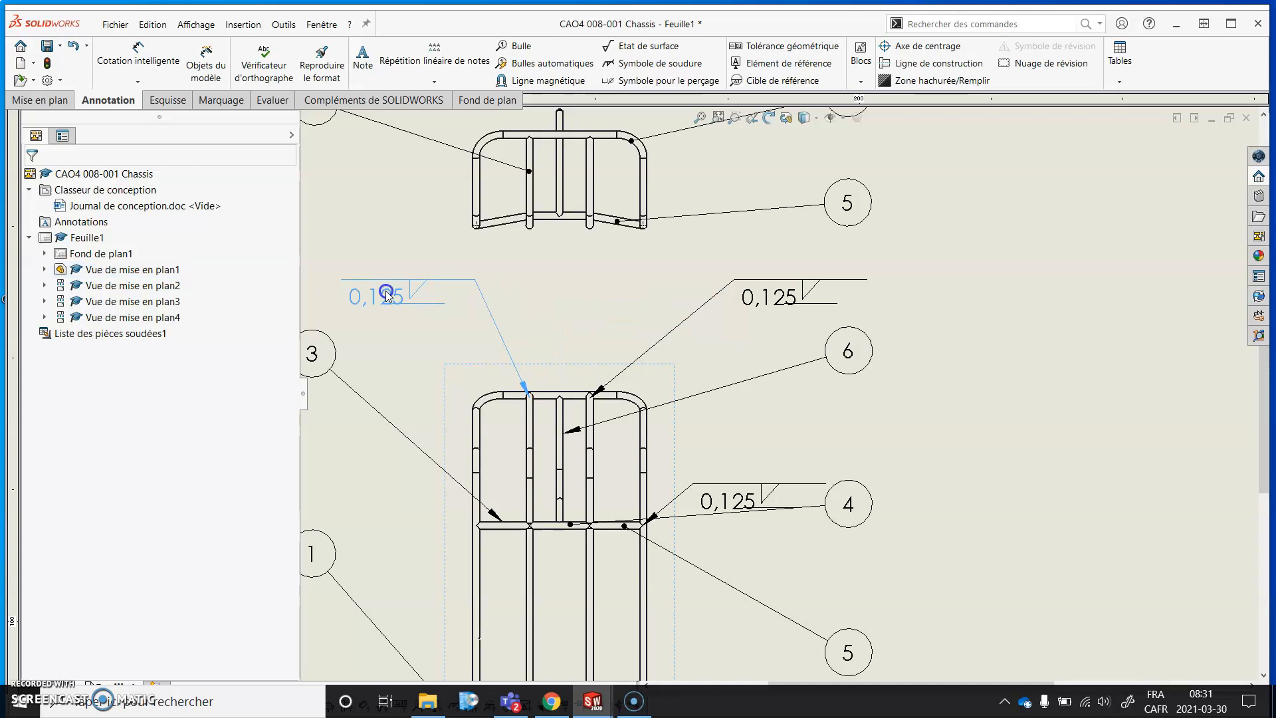
pyautogui.moveTo(763, 299); pyautogui.dragTo(756, 294)
pyautogui.moveTo(752, 490); pyautogui.dragTo(918, 423)
pyautogui.scroll(2, 757, 396)
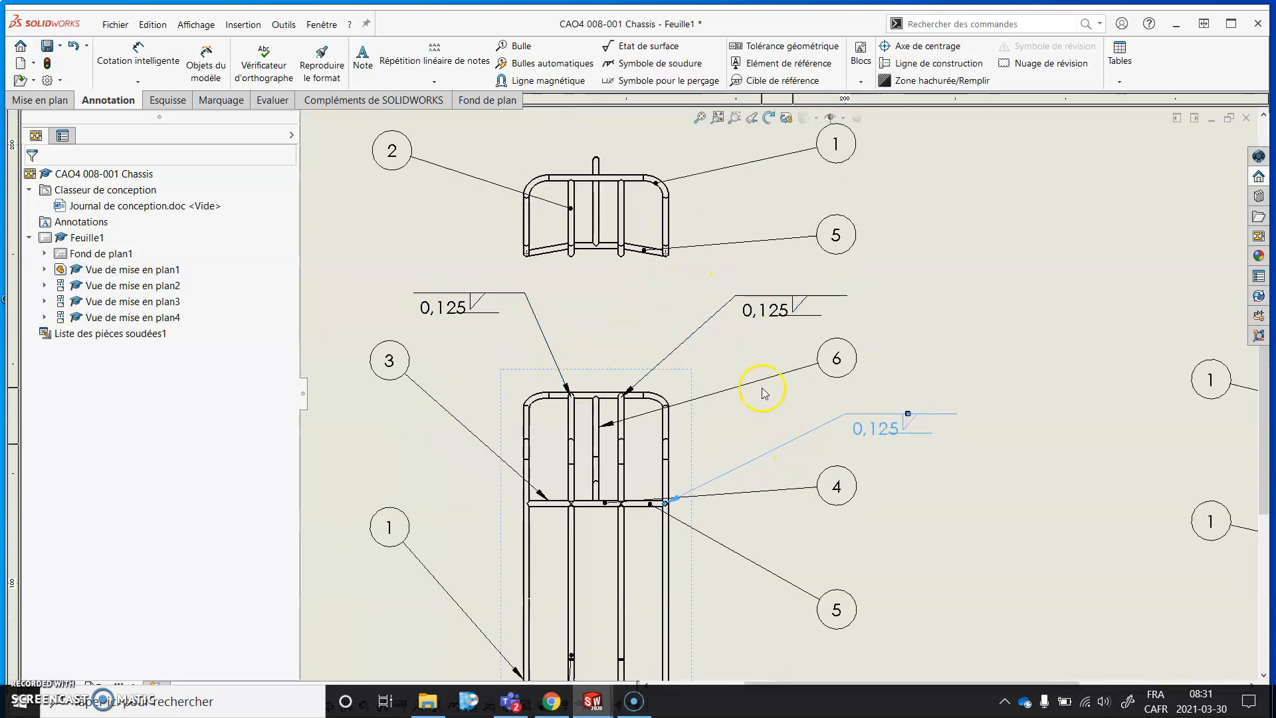
# Return to CAO4 008-001 Chassis.SLDPRT and set the contour of the uppermost handle weld symbol to Aucun
pyautogui.click(324, 27)
pyautogui.click(535, 196)
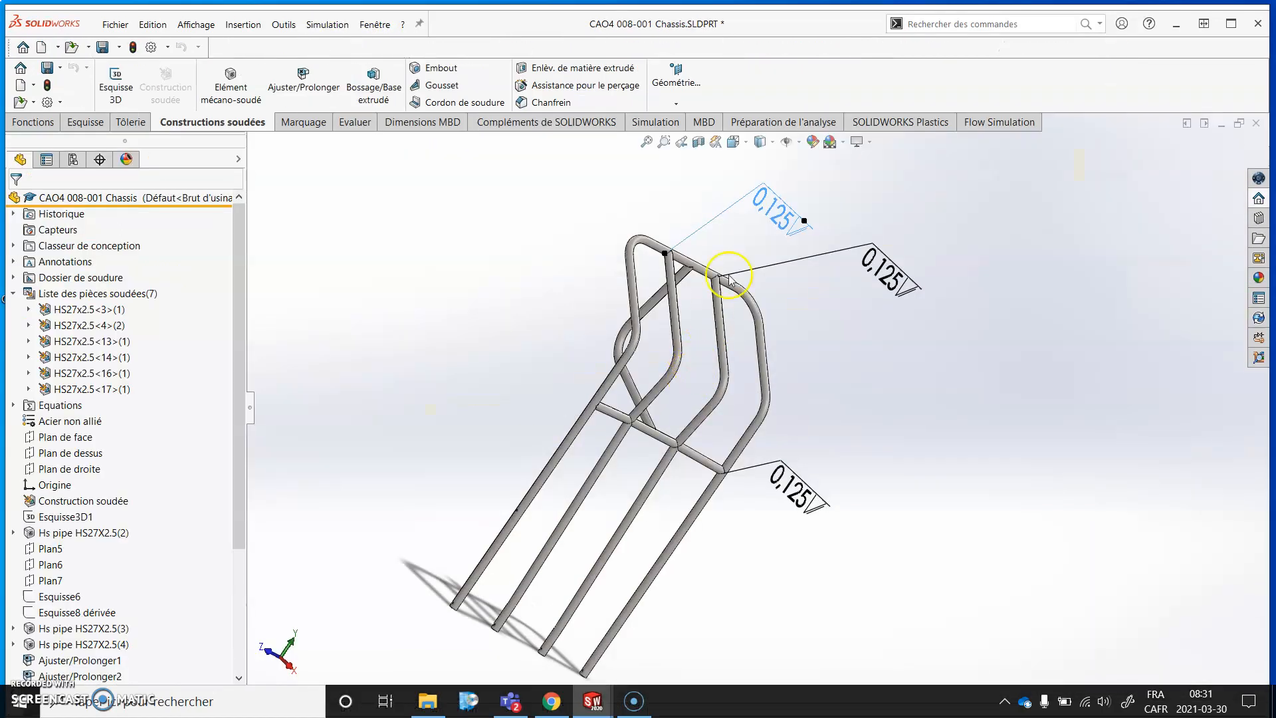
pyautogui.doubleClick(734, 283)
pyautogui.click(631, 362)
pyautogui.click(621, 374)
pyautogui.click(649, 584)
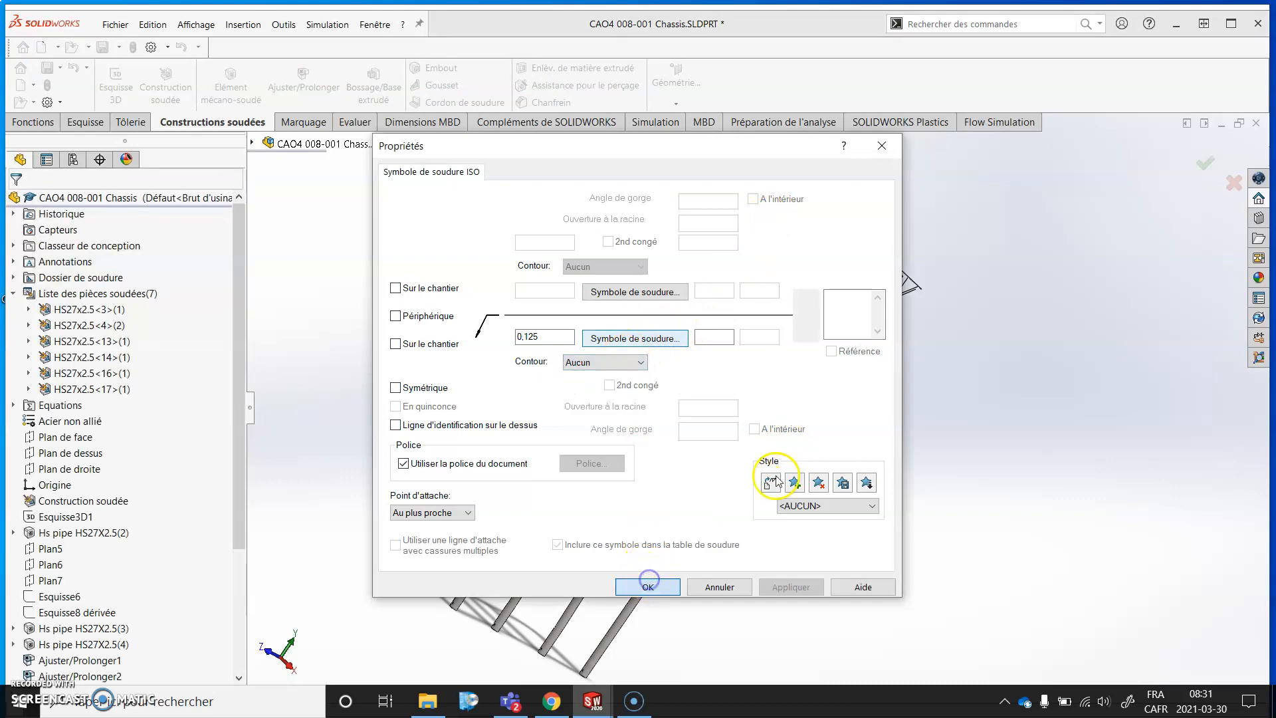
# Set the contour to Aucun for the second handle weld symbol and for the cross-tube weld symbol
pyautogui.click(888, 279)
pyautogui.doubleClick(888, 279)
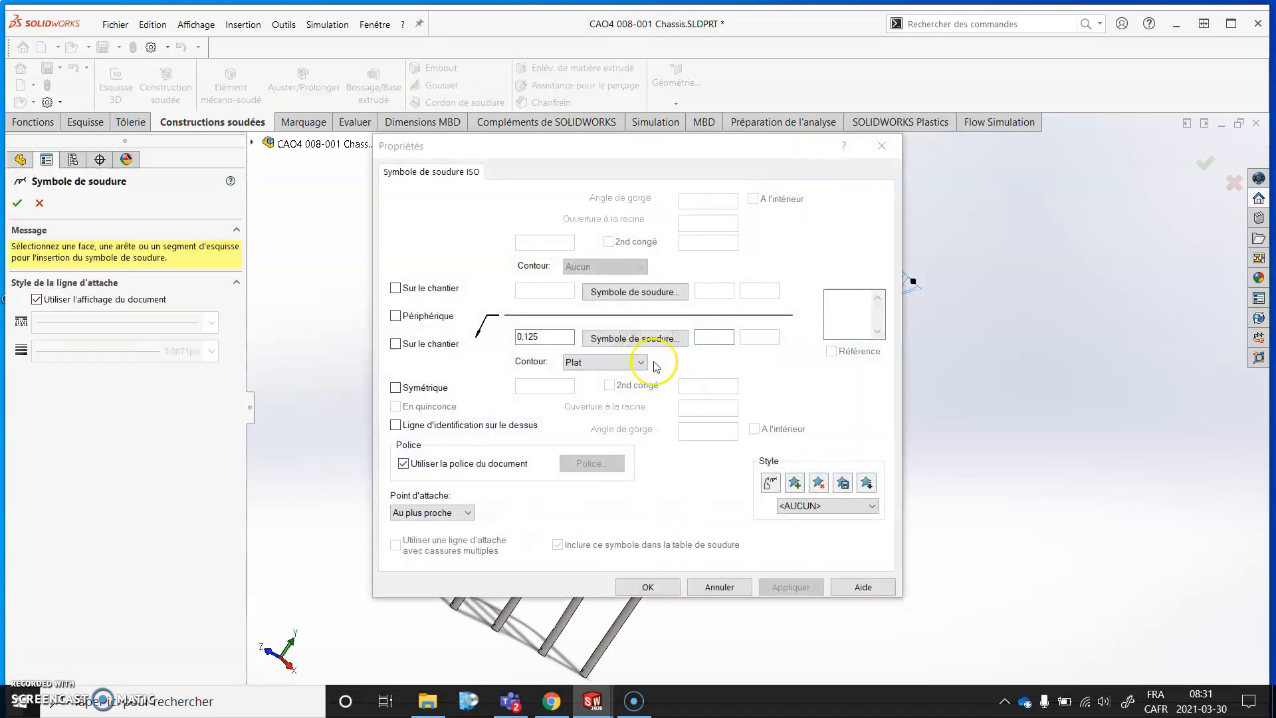
pyautogui.click(632, 362)
pyautogui.click(633, 376)
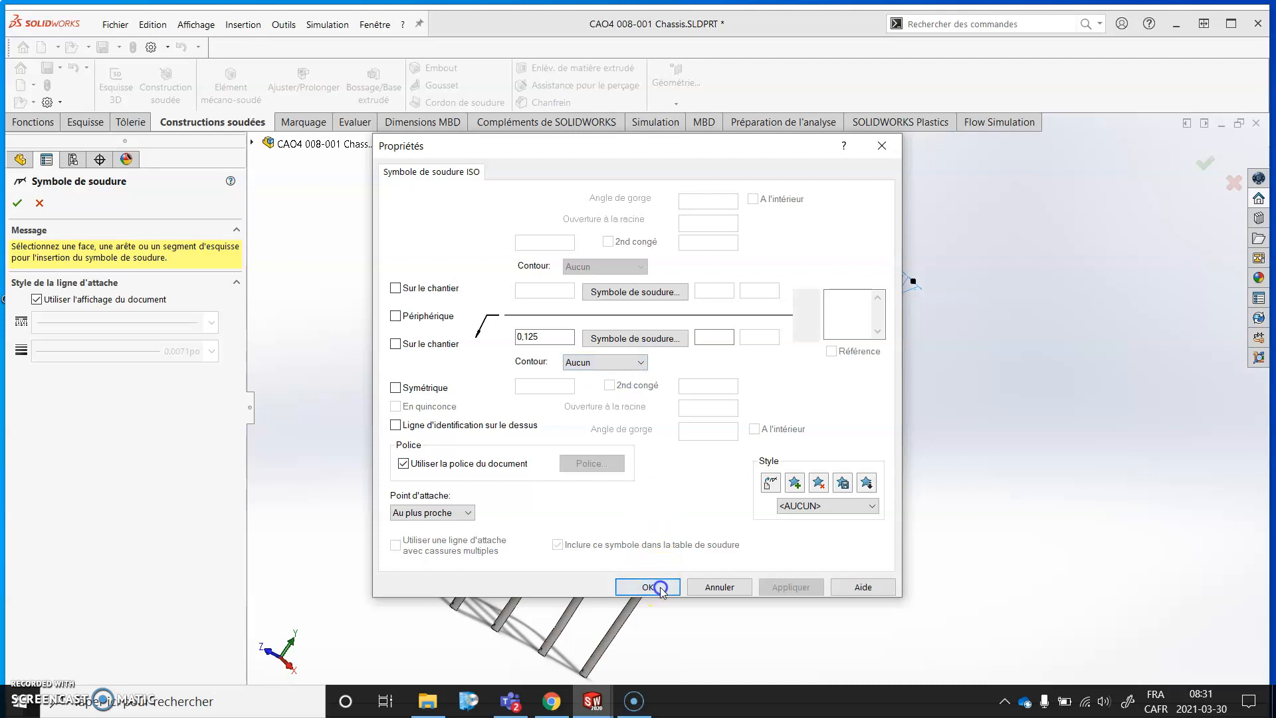
pyautogui.click(650, 587)
pyautogui.click(815, 499)
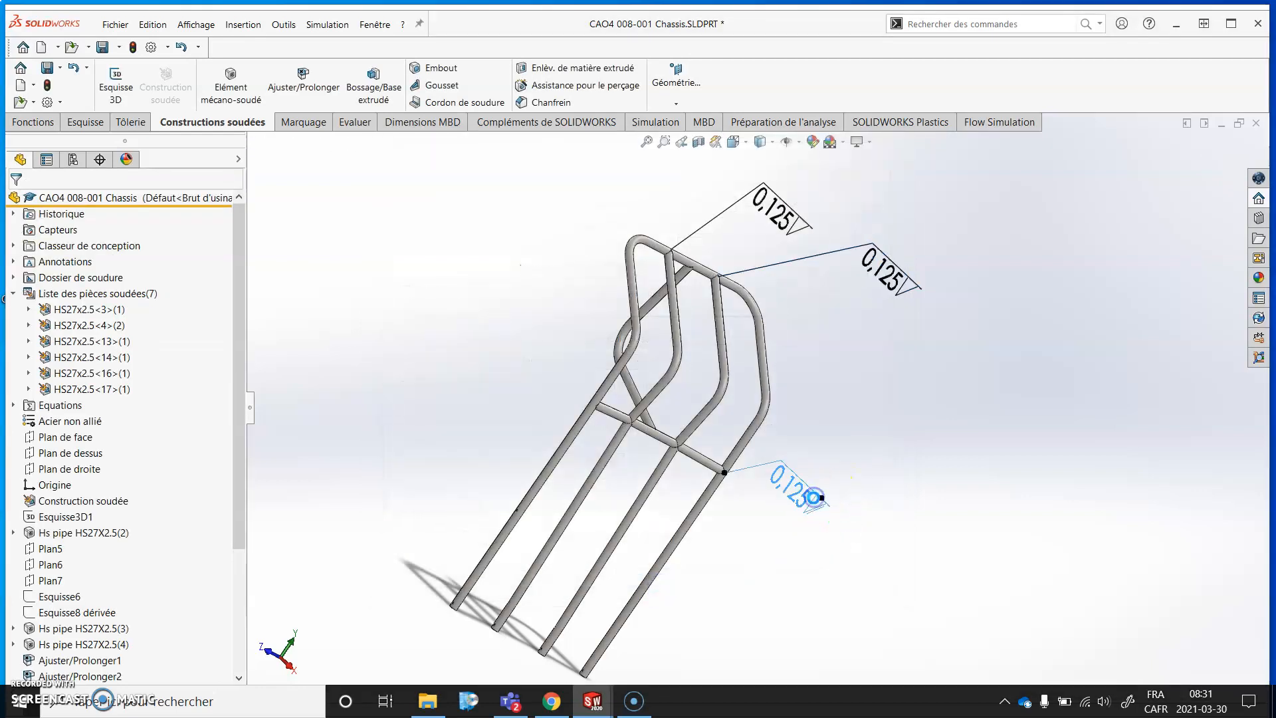
pyautogui.doubleClick(815, 499)
pyautogui.click(605, 362)
pyautogui.click(607, 376)
pyautogui.click(648, 586)
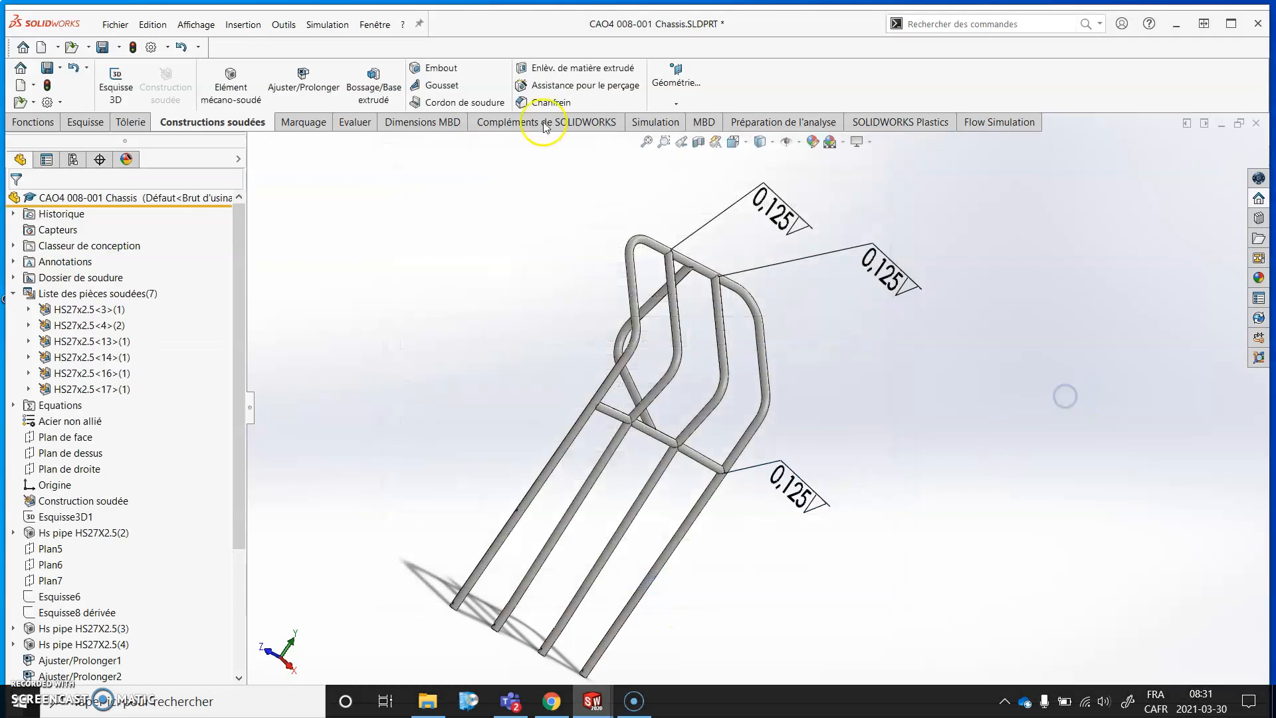
# Switch to the drawing, move balloon 4 upward and place the cross-tube weld symbol between balloons 4 and 5
pyautogui.click(391, 26)
pyautogui.click(518, 232)
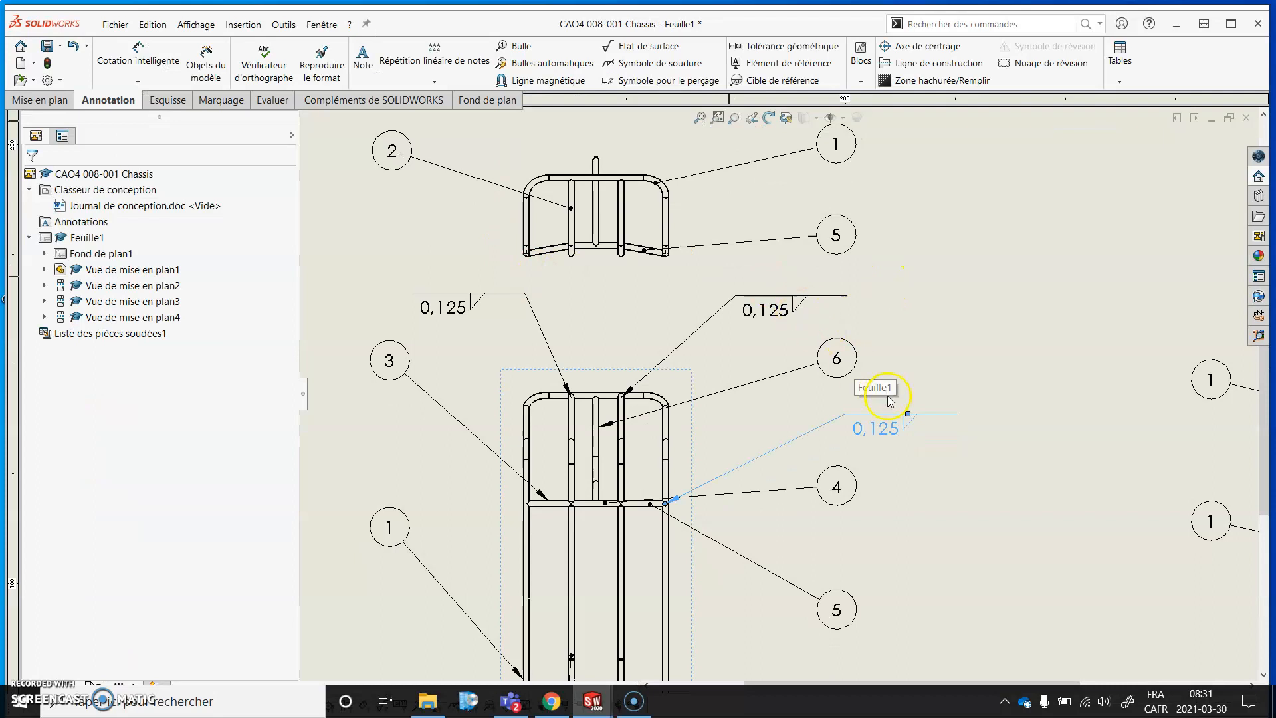
pyautogui.click(891, 401)
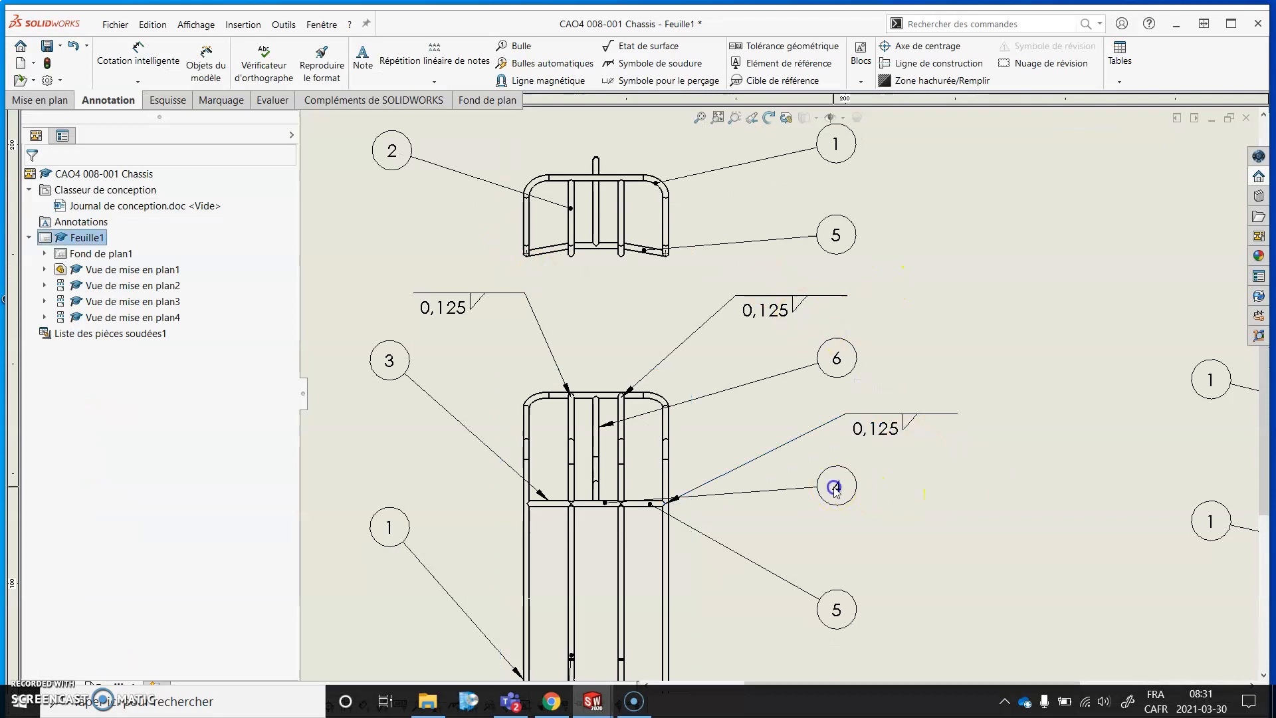
pyautogui.moveTo(834, 488); pyautogui.dragTo(805, 416)
pyautogui.moveTo(880, 433); pyautogui.dragTo(900, 529)
pyautogui.moveTo(808, 413); pyautogui.dragTo(837, 450)
# Give the cross-tube weld symbol in the drawing a Plat contour and the finishing method G - Rectification
pyautogui.doubleClick(897, 525)
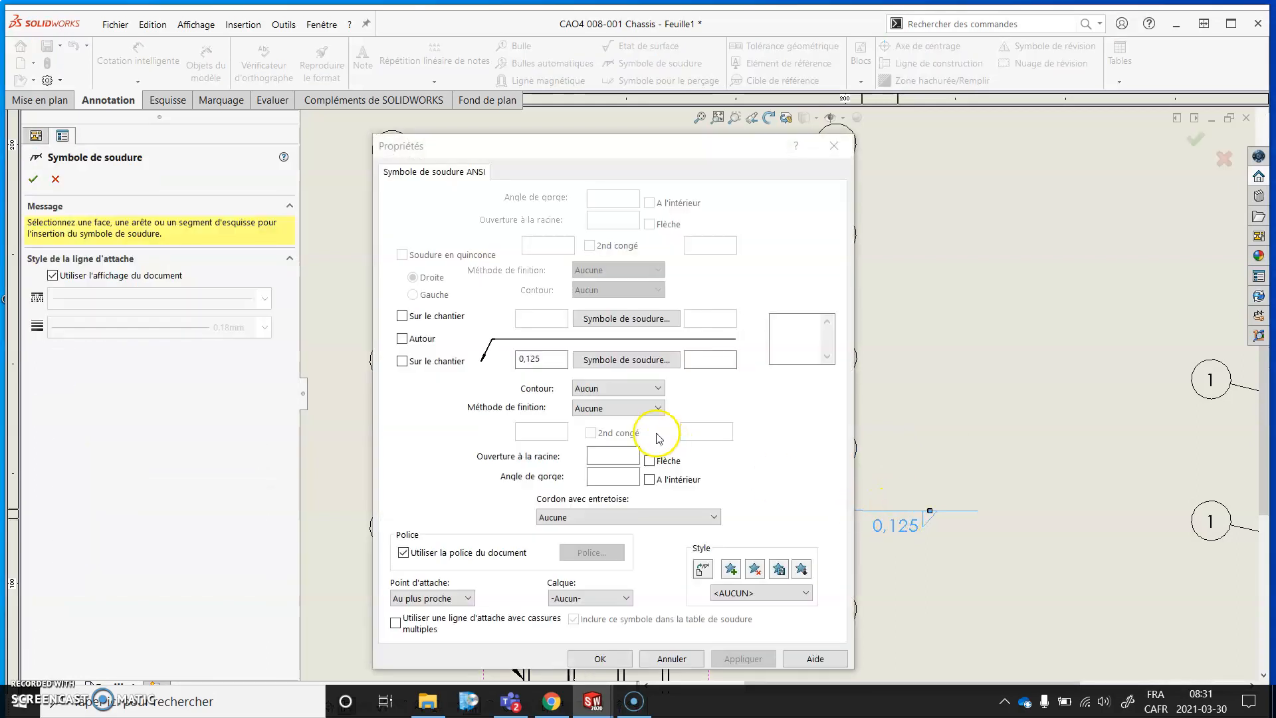
pyautogui.click(647, 389)
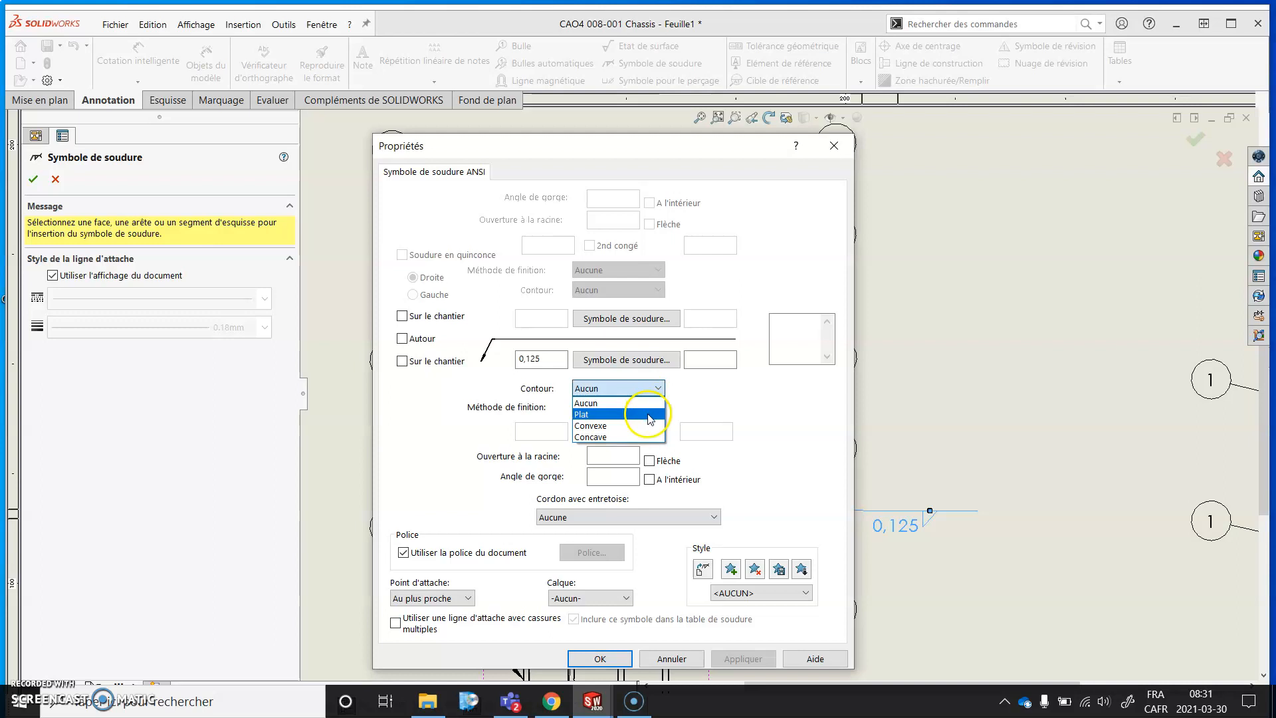
pyautogui.click(650, 417)
pyautogui.click(648, 409)
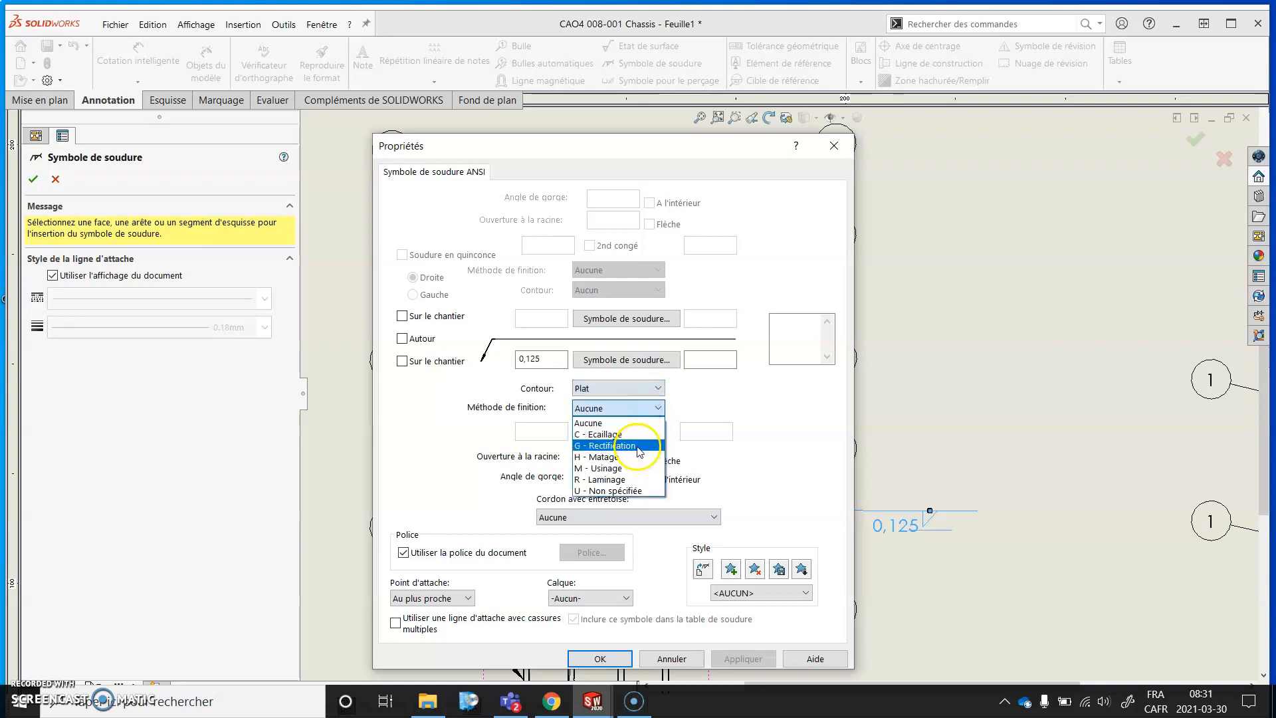
pyautogui.click(638, 447)
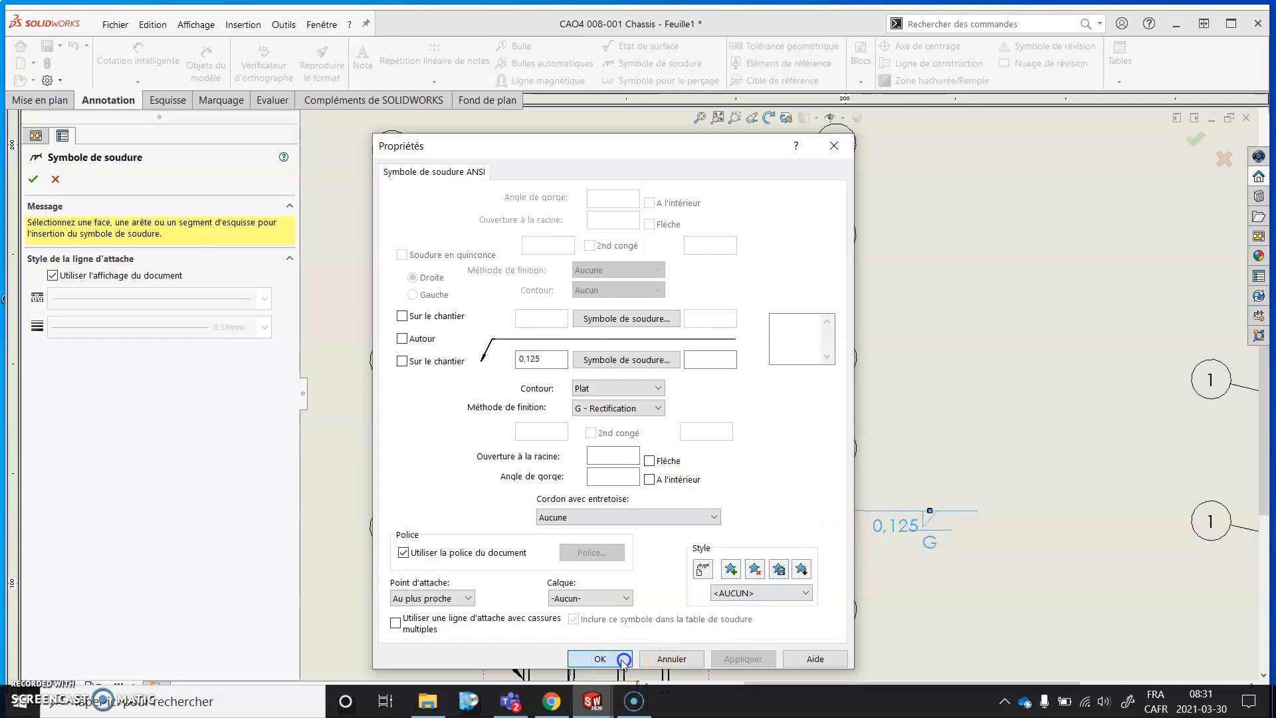
pyautogui.click(595, 658)
# Switch to CAO4 008-001 Chassis.SLDPRT and save the part
pyautogui.click(322, 25)
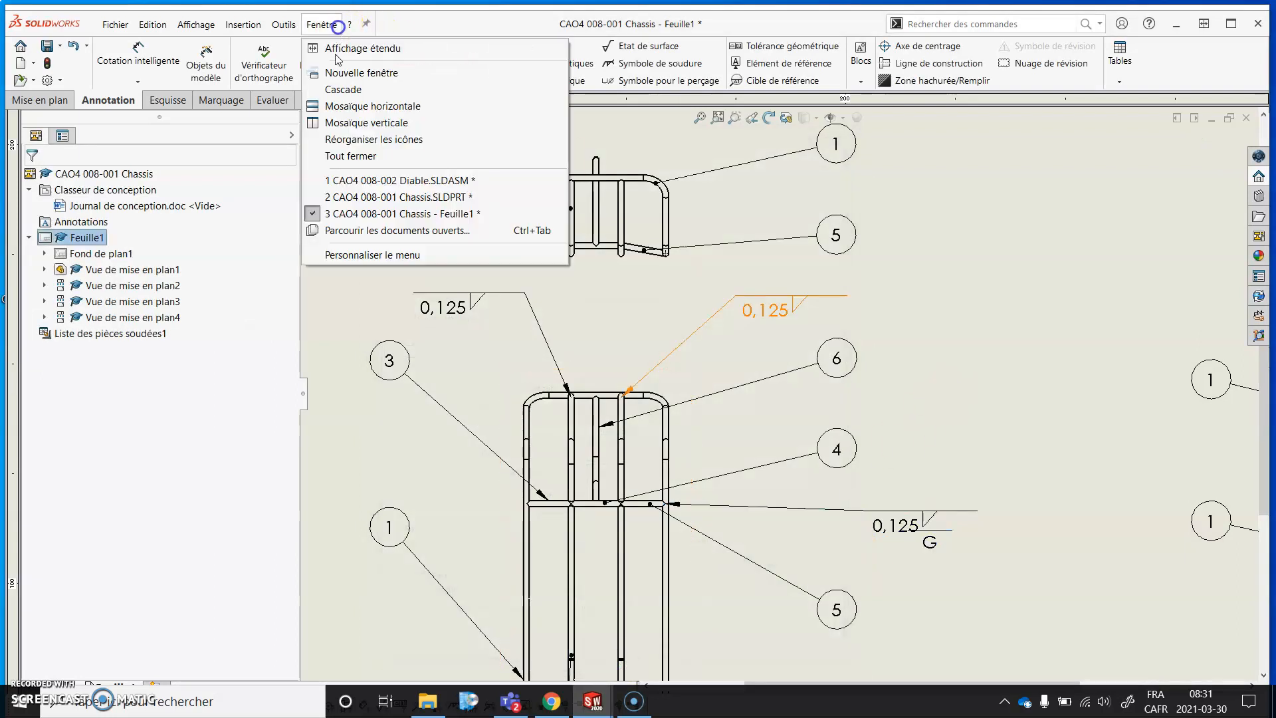
pyautogui.click(426, 197)
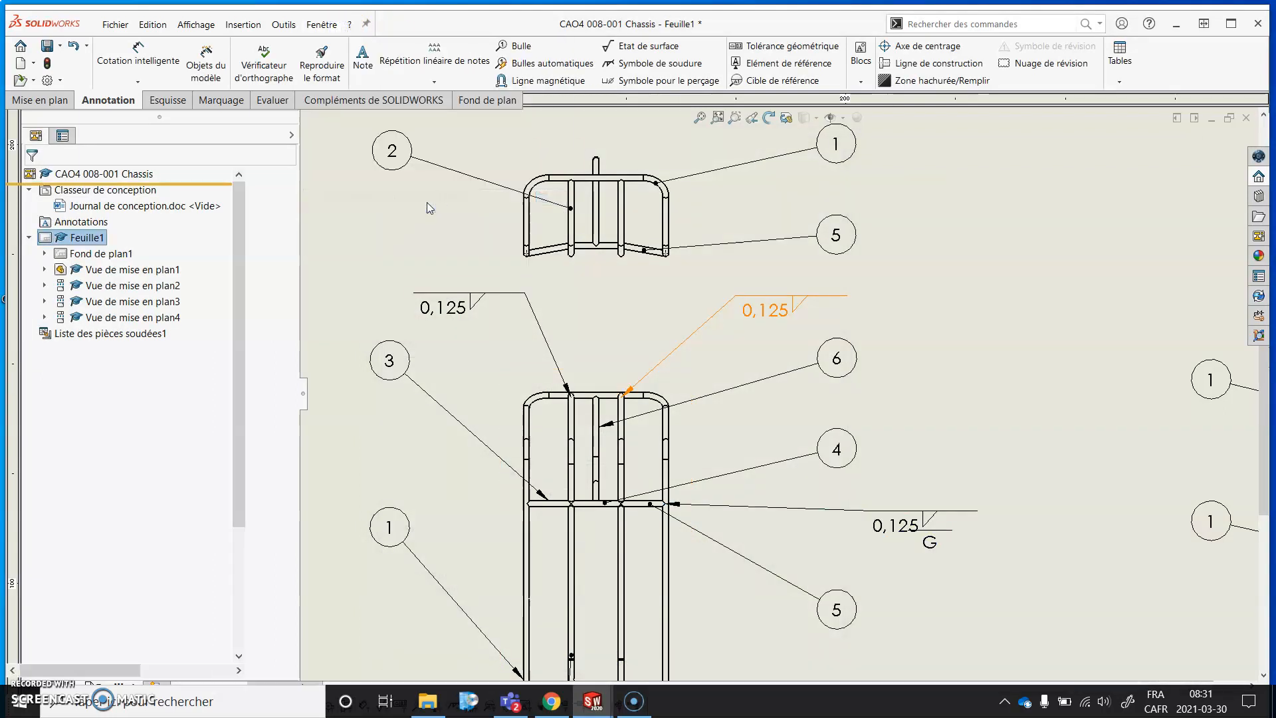
pyautogui.click(103, 47)
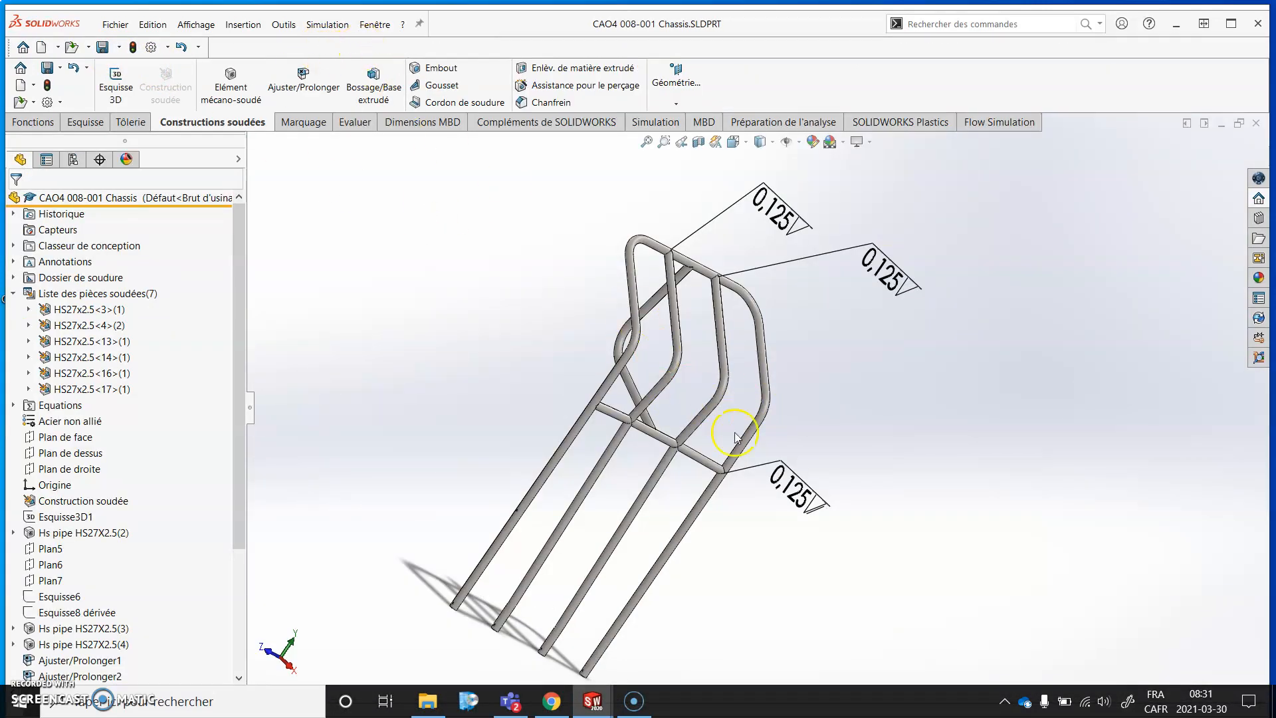
# Set the contour of the cross-tube weld symbol in the part to Aucun
pyautogui.scroll(-3, 791, 505)
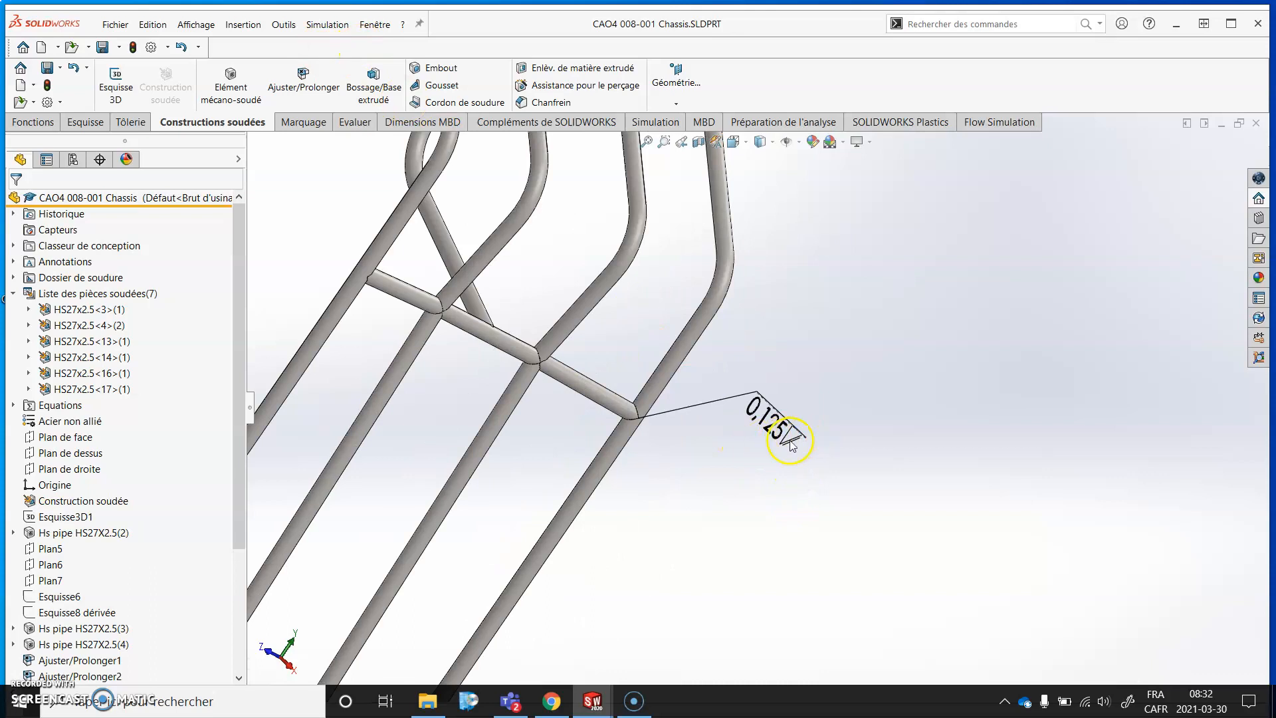
pyautogui.scroll(2, 800, 399)
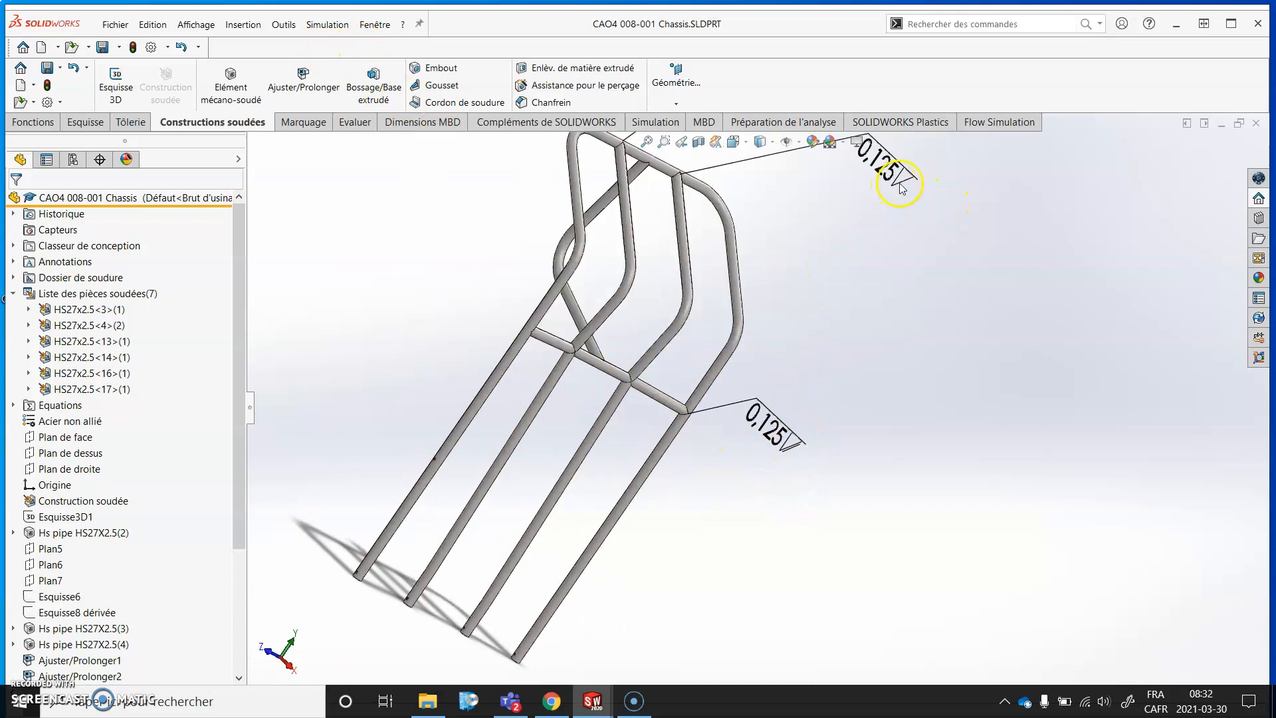
pyautogui.scroll(2, 807, 193)
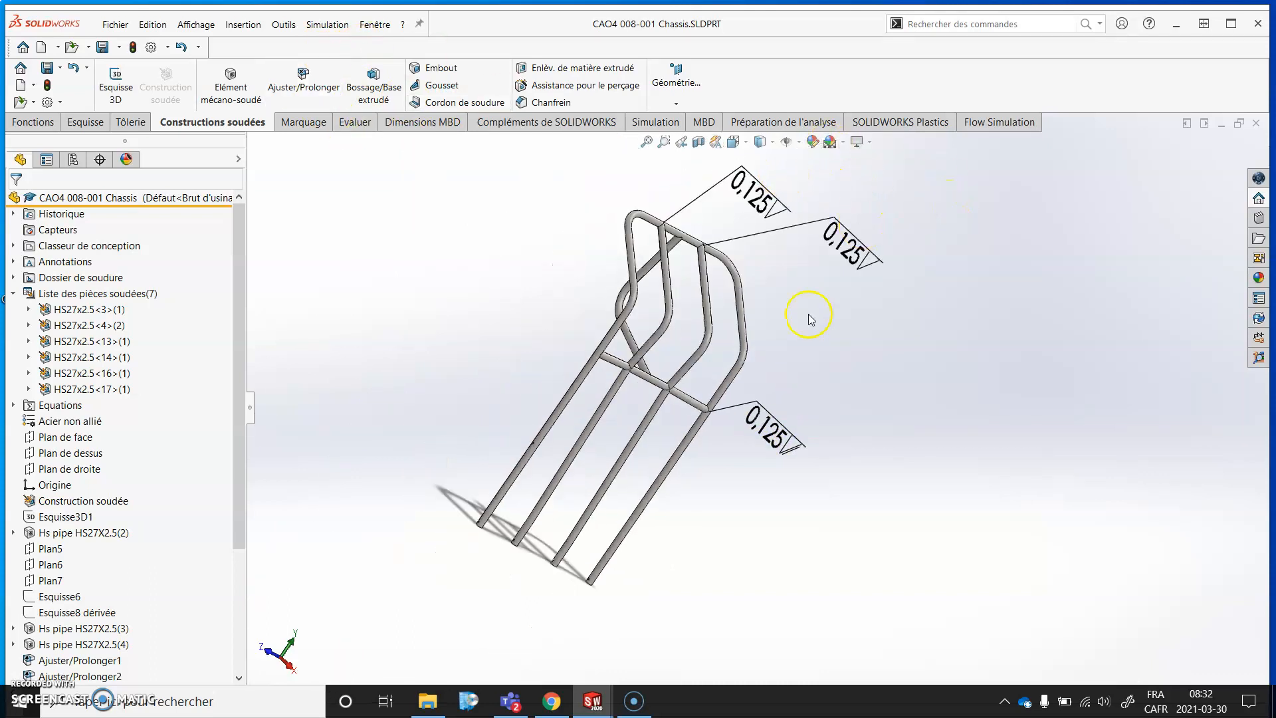
pyautogui.doubleClick(790, 433)
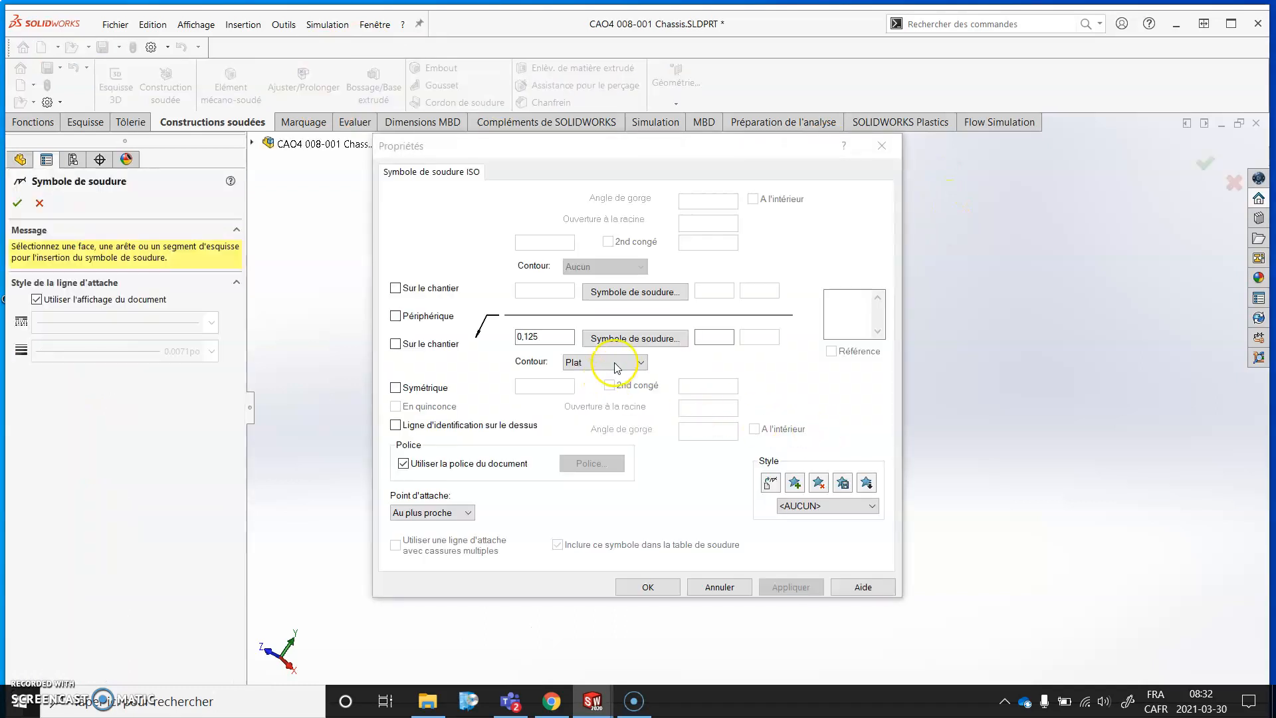
pyautogui.click(617, 363)
pyautogui.click(610, 380)
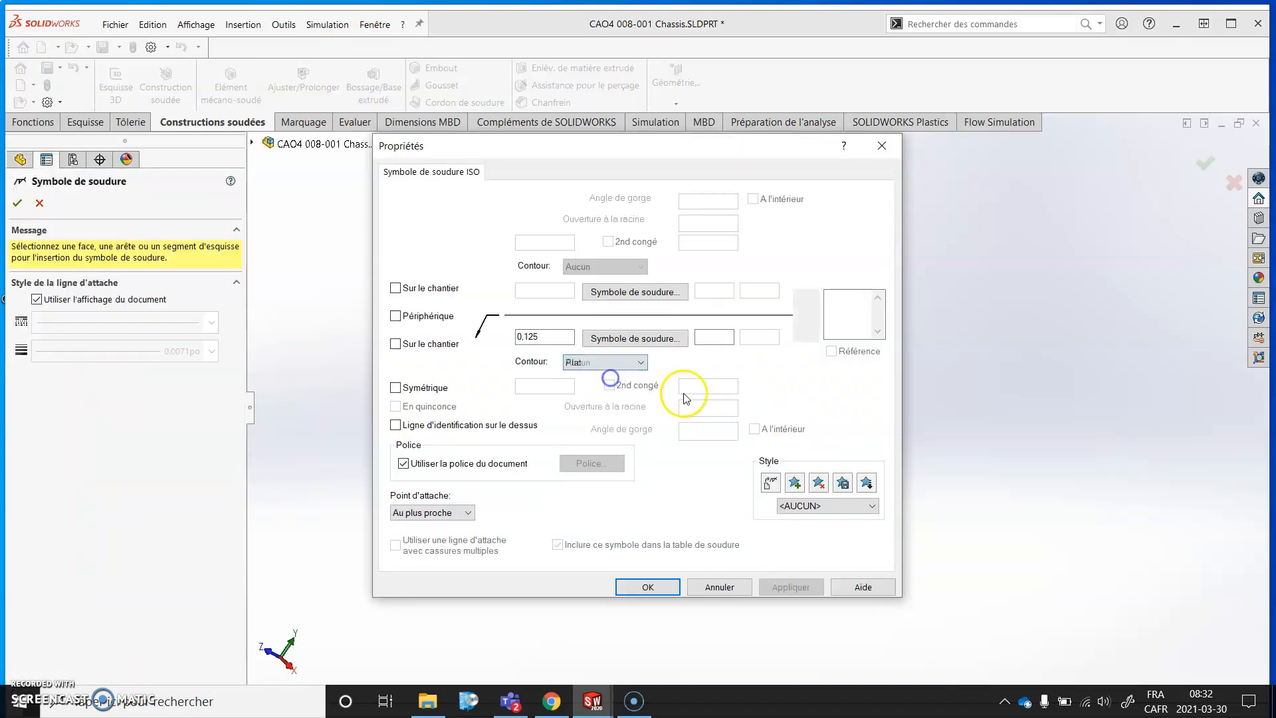
pyautogui.click(642, 588)
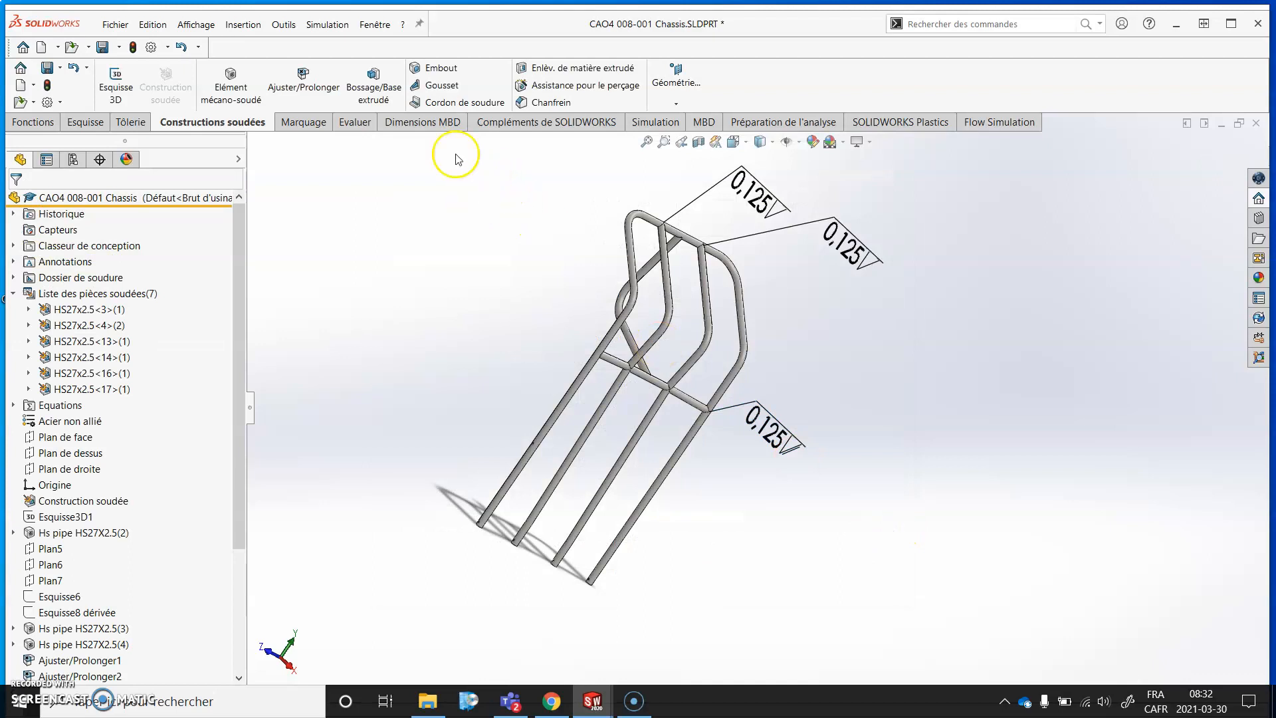
# Return to the CAO4 008-001 Chassis drawing and set the cross-tube weld symbol's contour to Aucun and its finishing method to Aucune
pyautogui.click(375, 25)
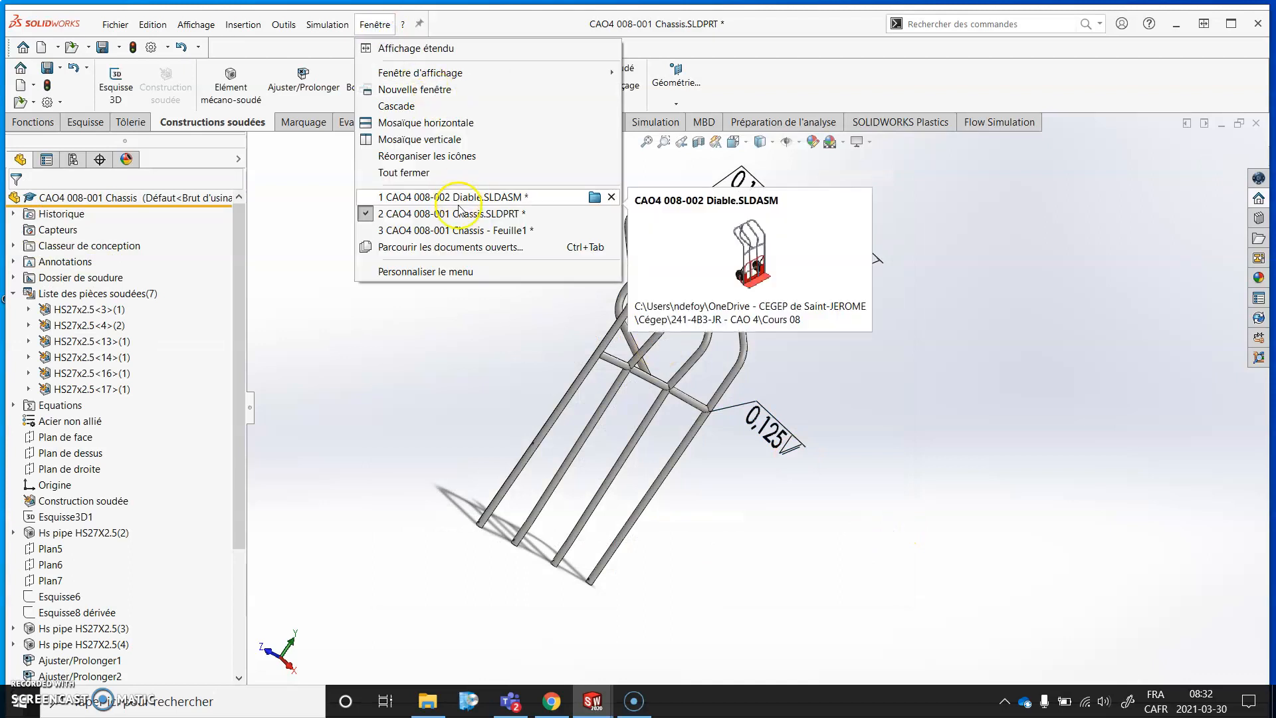
pyautogui.click(456, 230)
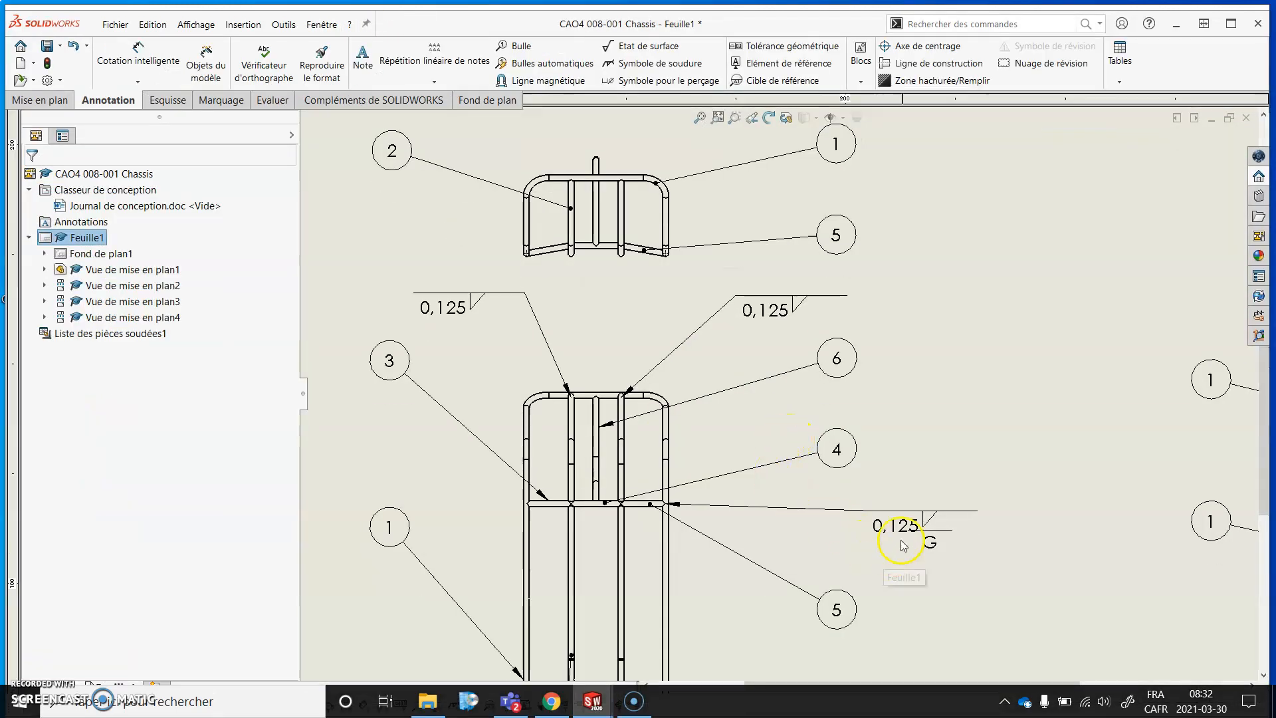
pyautogui.doubleClick(902, 544)
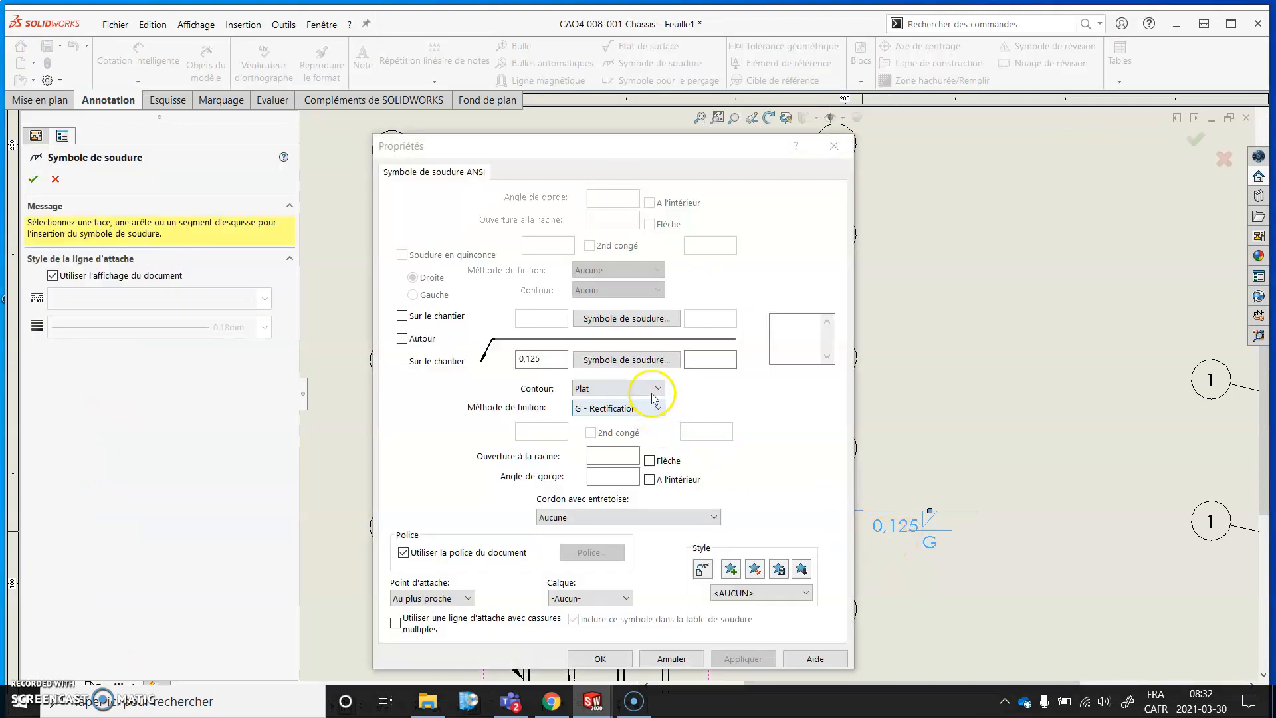
pyautogui.click(652, 393)
pyautogui.click(645, 402)
pyautogui.click(659, 409)
pyautogui.click(651, 419)
pyautogui.click(655, 394)
pyautogui.click(654, 400)
pyautogui.click(601, 659)
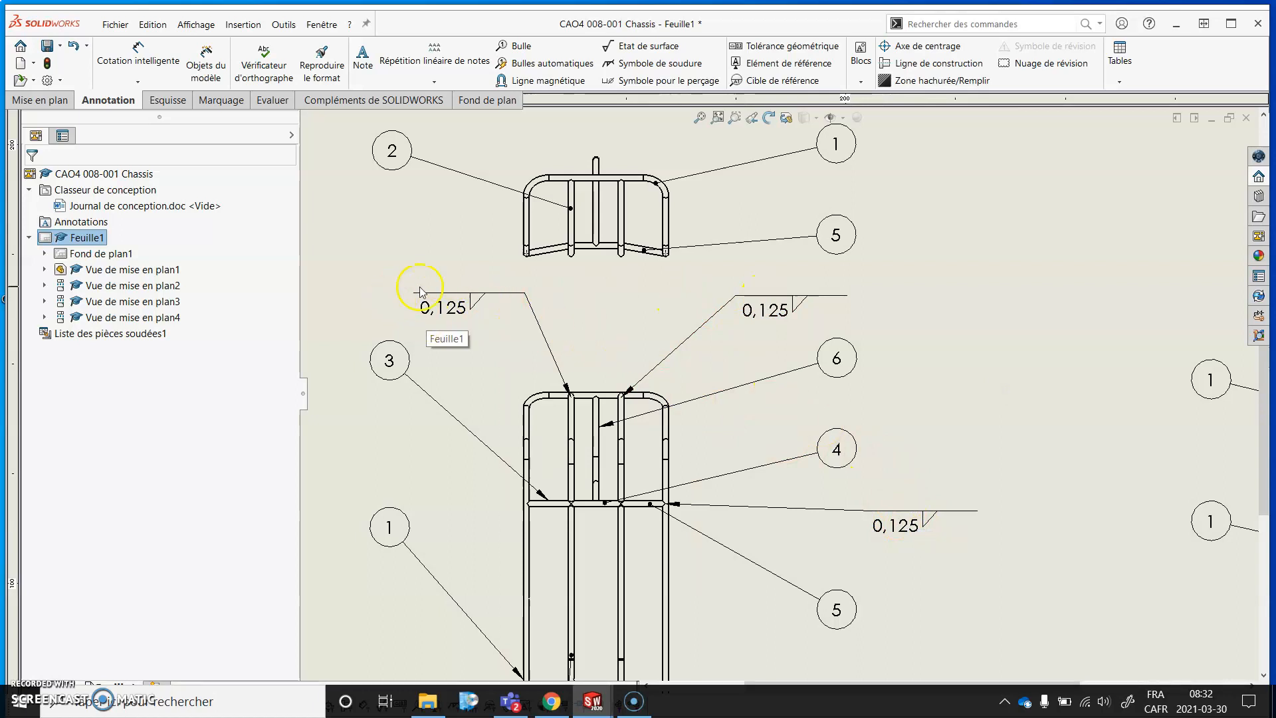
# Delete the weld symbol attached to the right handle joint from the drawing's front view
pyautogui.press('f')
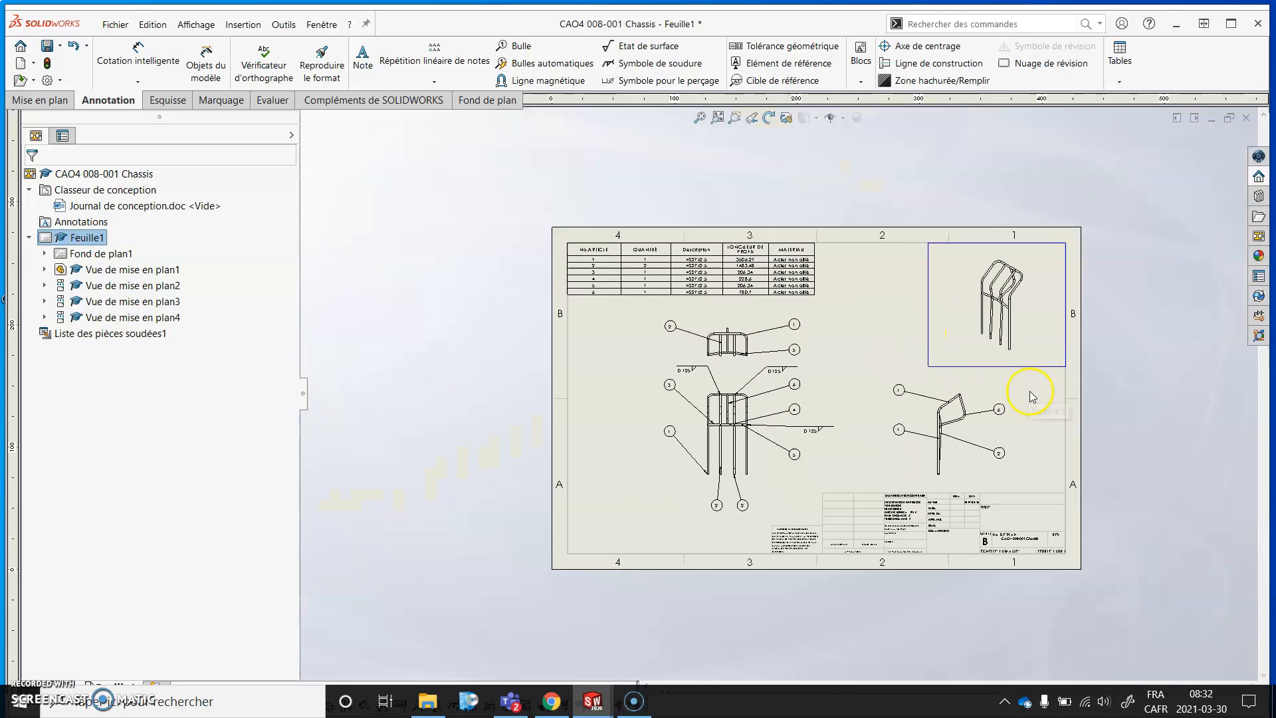
pyautogui.scroll(-3, 884, 385)
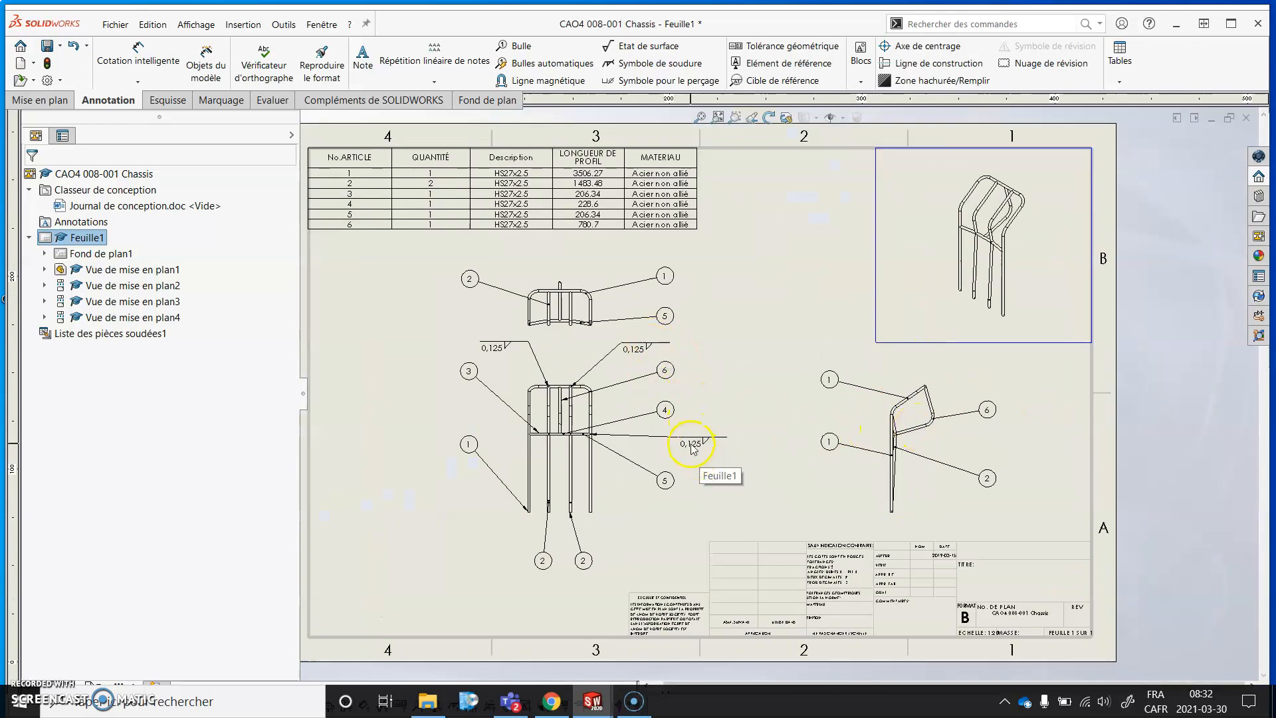
pyautogui.click(640, 351)
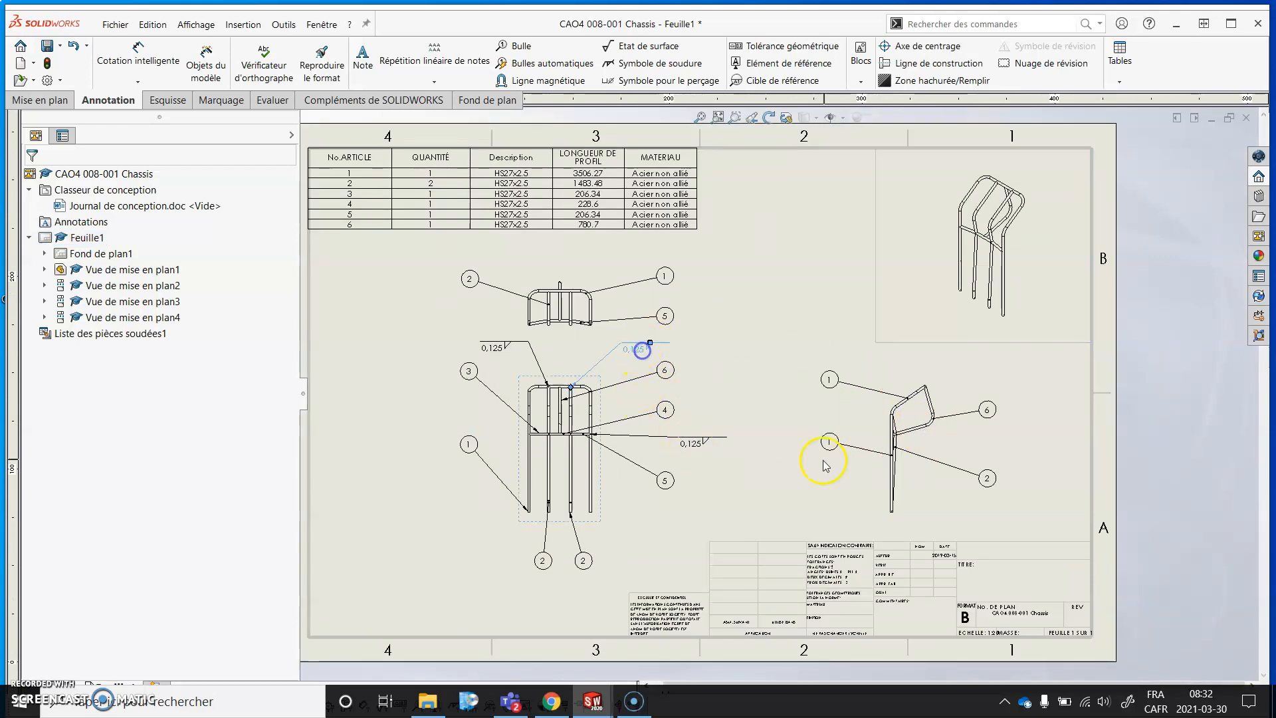
# Import the weld symbols from the entire model into the chassis top view and place the imported symbol above balloon 1
pyautogui.click(577, 311)
pyautogui.click(550, 306)
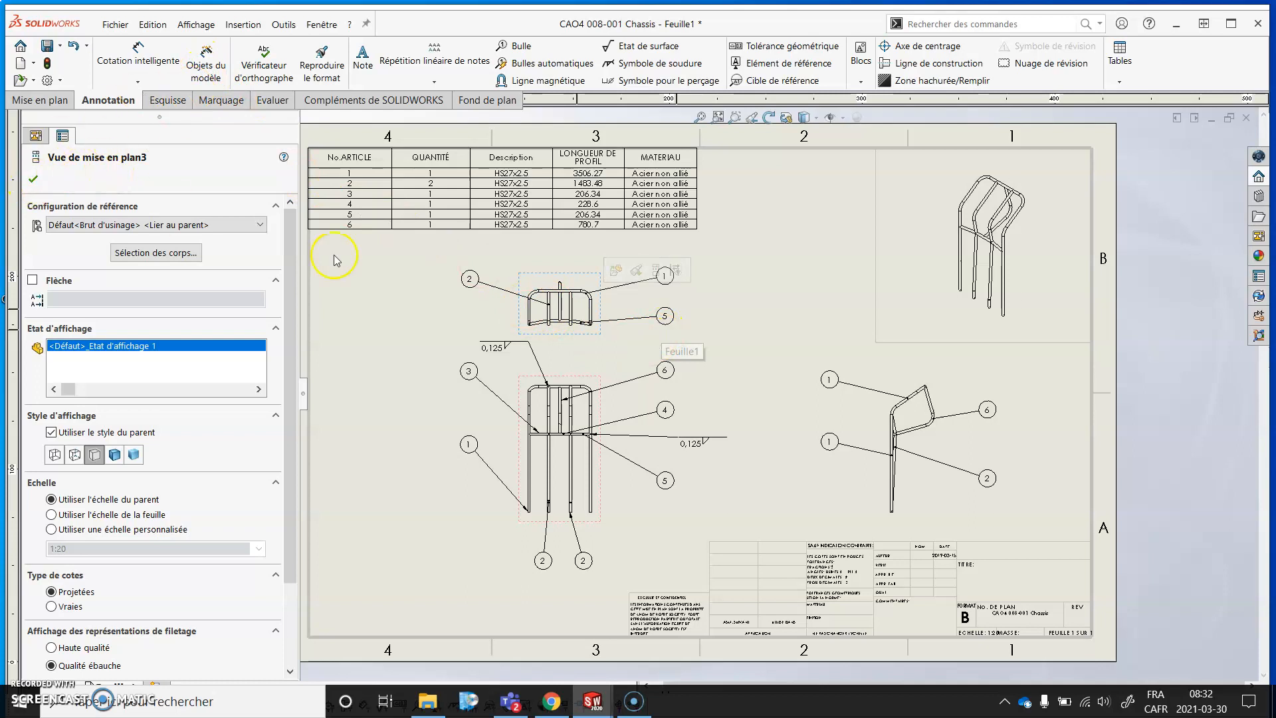
pyautogui.click(205, 65)
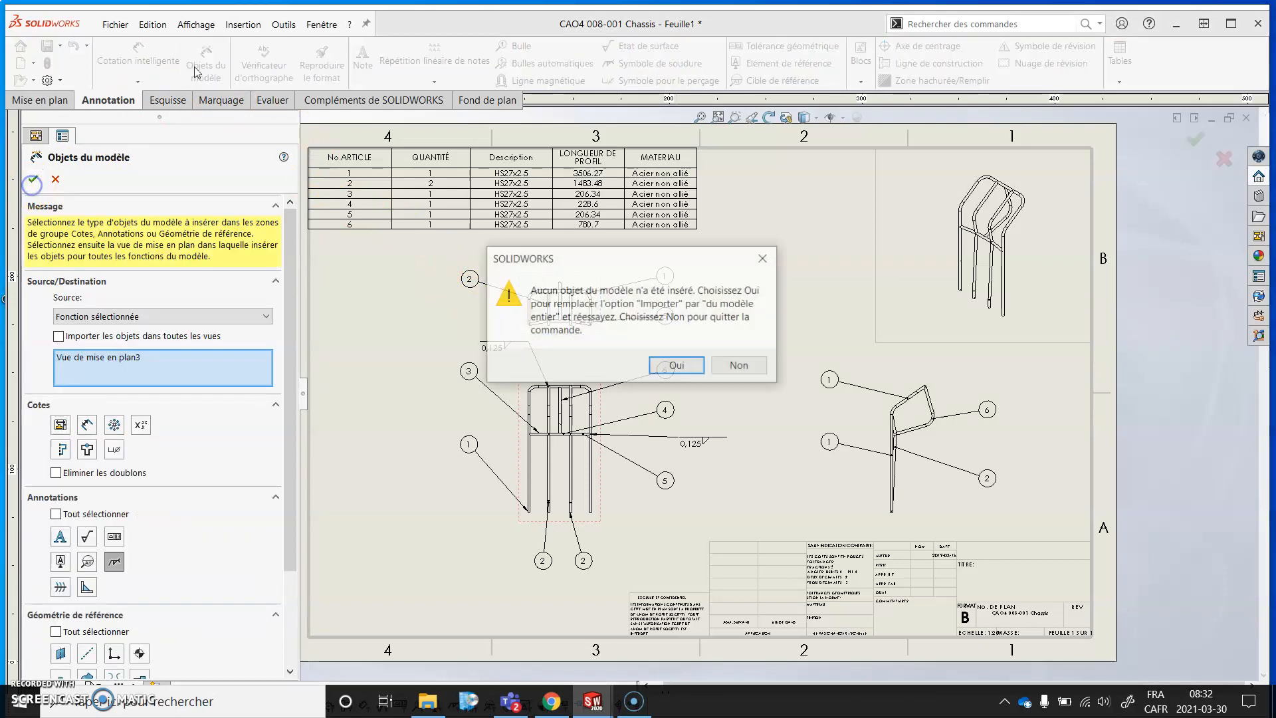
pyautogui.click(685, 366)
pyautogui.scroll(2, 632, 293)
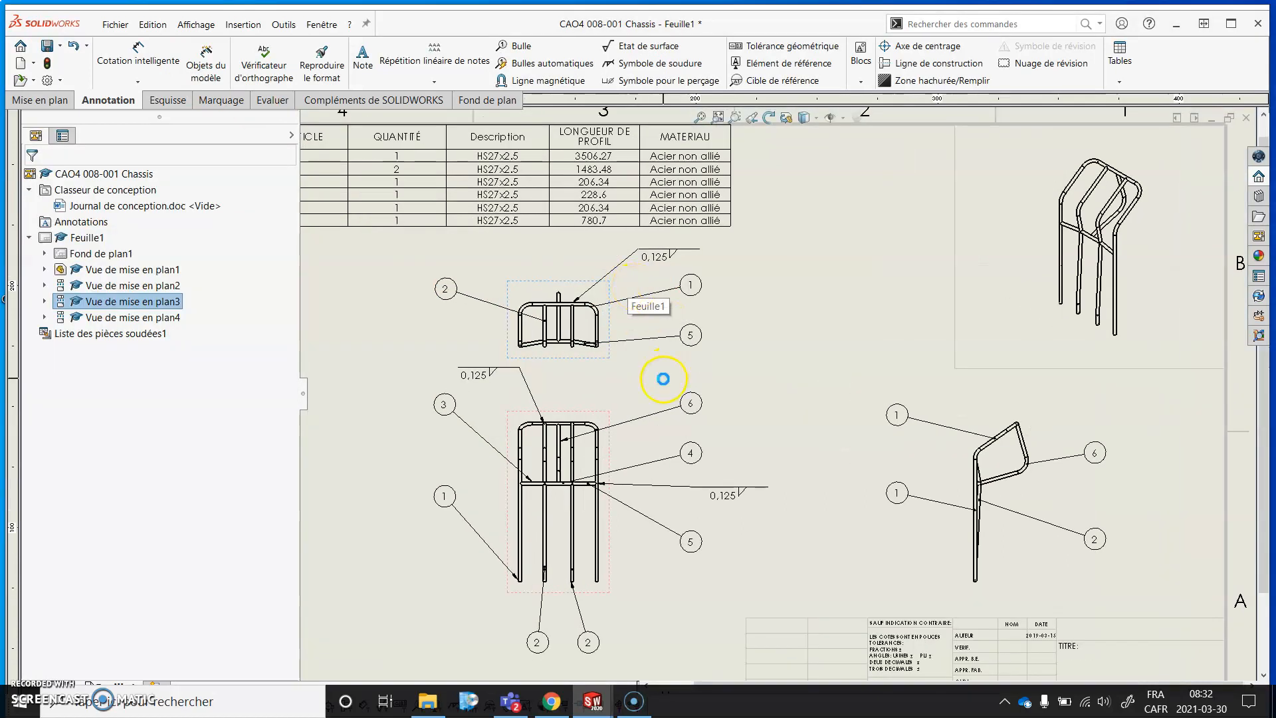
pyautogui.moveTo(667, 259); pyautogui.dragTo(688, 254)
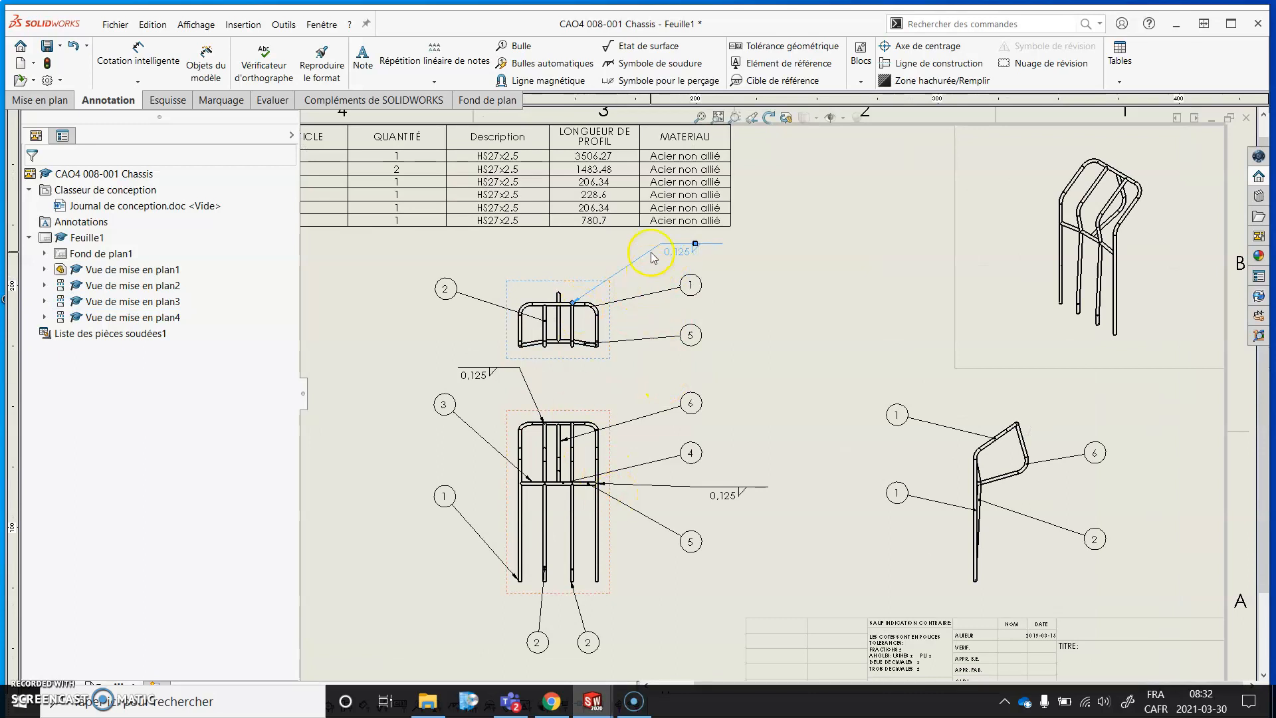
pyautogui.click(790, 296)
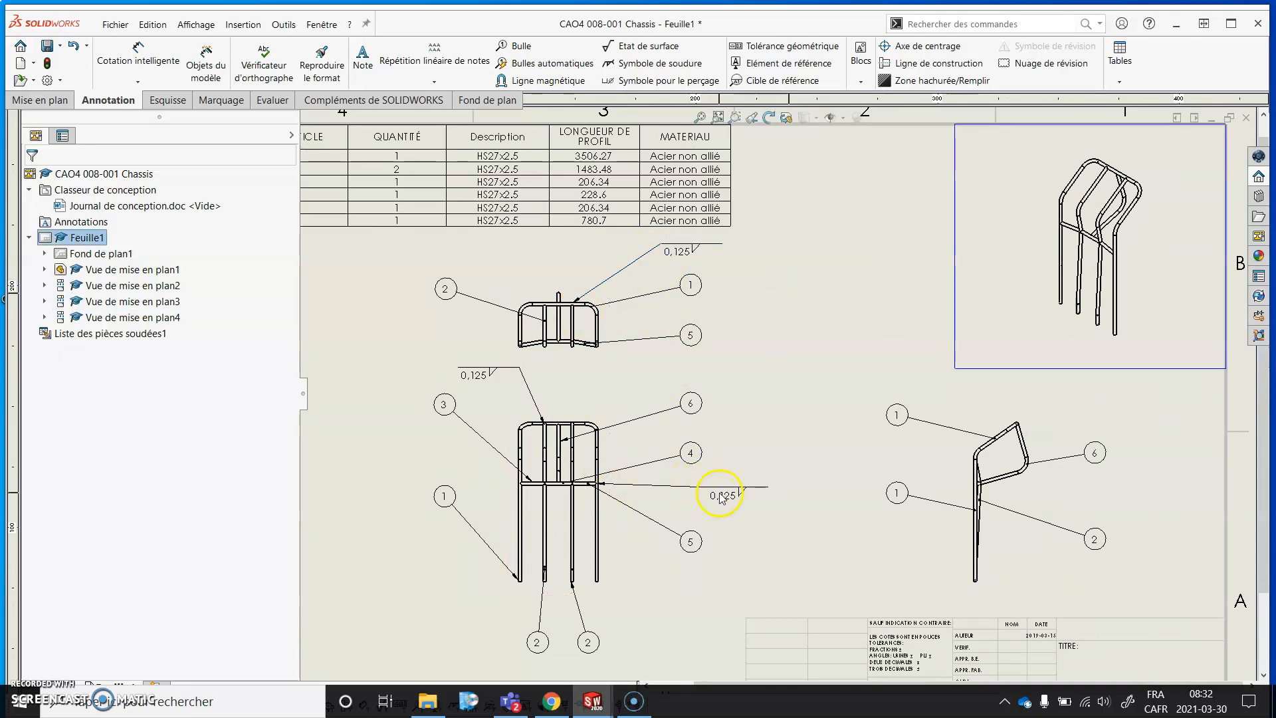
pyautogui.scroll(3, 721, 496)
pyautogui.click(711, 460)
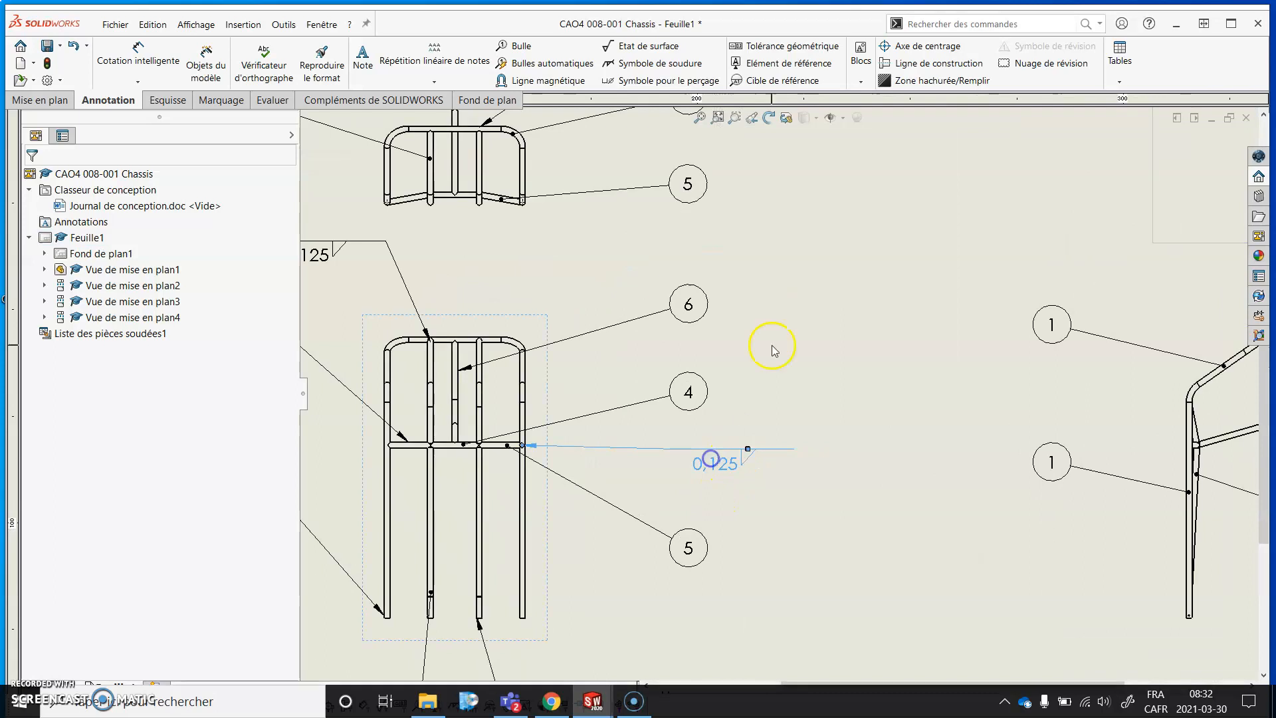
pyautogui.scroll(-5, 772, 345)
pyautogui.click(820, 301)
pyautogui.scroll(2, 819, 301)
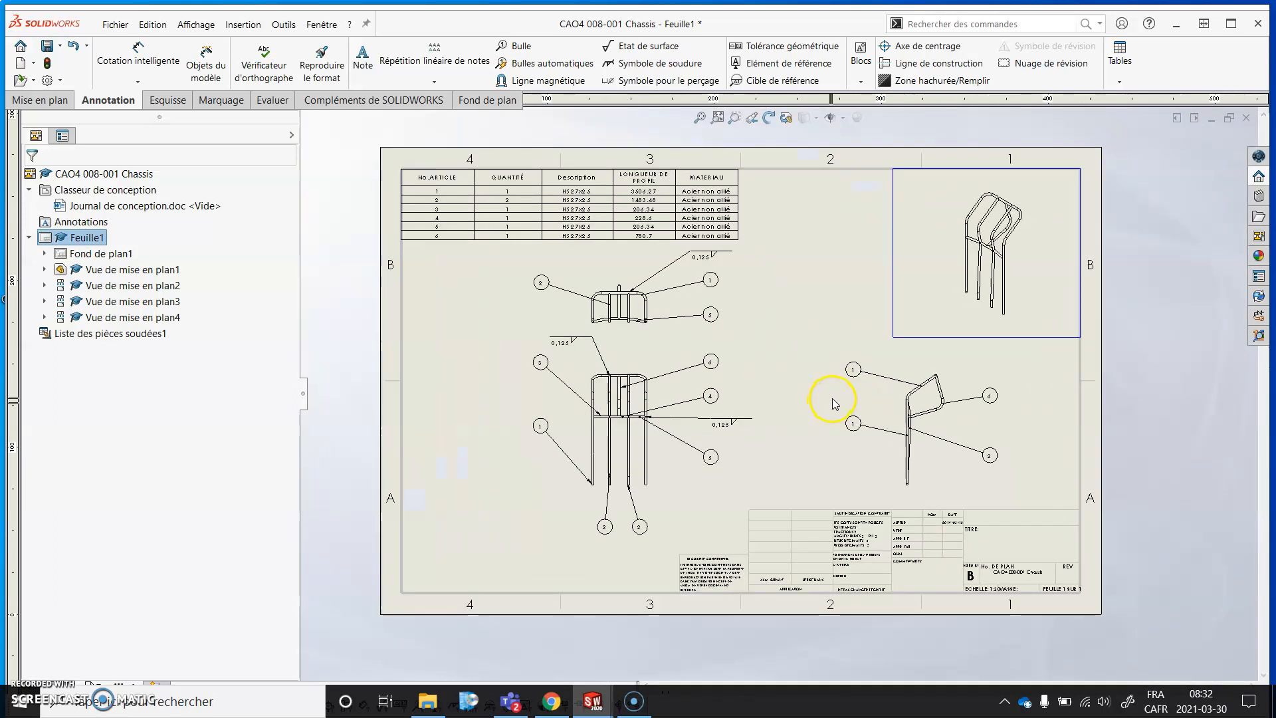